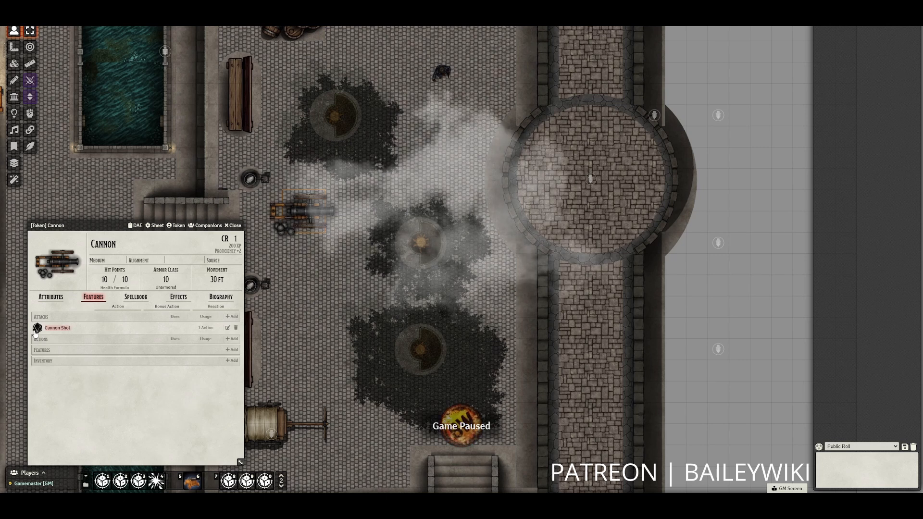
Use the cannon's Cannon Shot to summon the BLAST DAMAGE Crater Large companion at the round tower's edge facing the cannon, and close its sheet
{"action": "left_click", "coordinate": [37, 328]}
{"action": "left_click_drag", "start_coordinate": [442, 179], "coordinate": [301, 336]}
{"action": "left_click", "coordinate": [274, 357]}
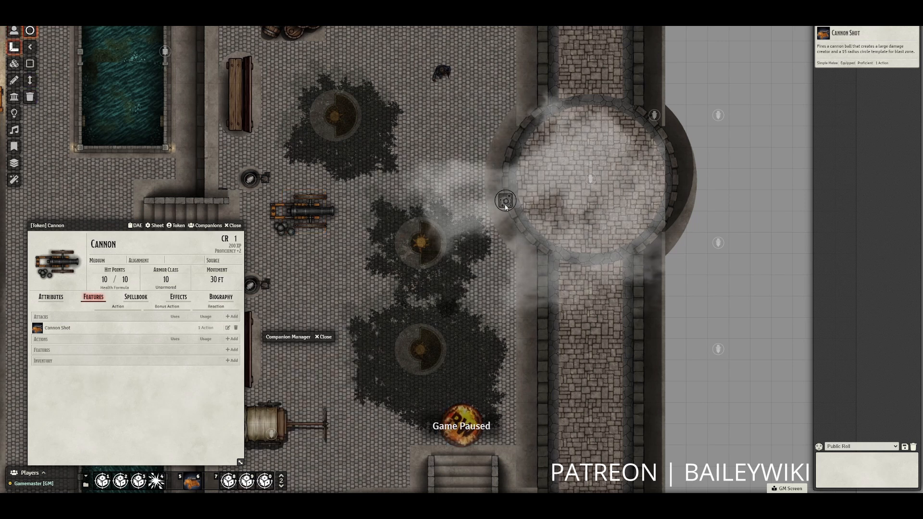
{"action": "left_click", "coordinate": [506, 213]}
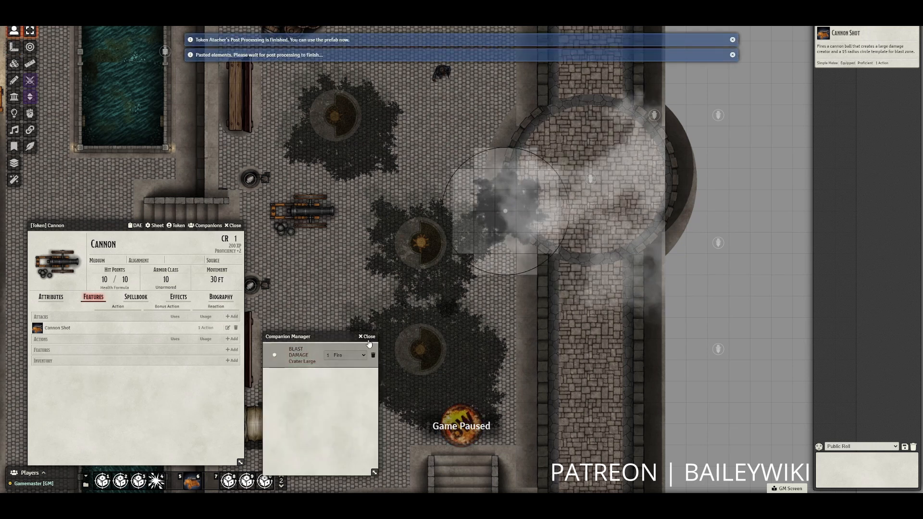
{"action": "left_click", "coordinate": [234, 225]}
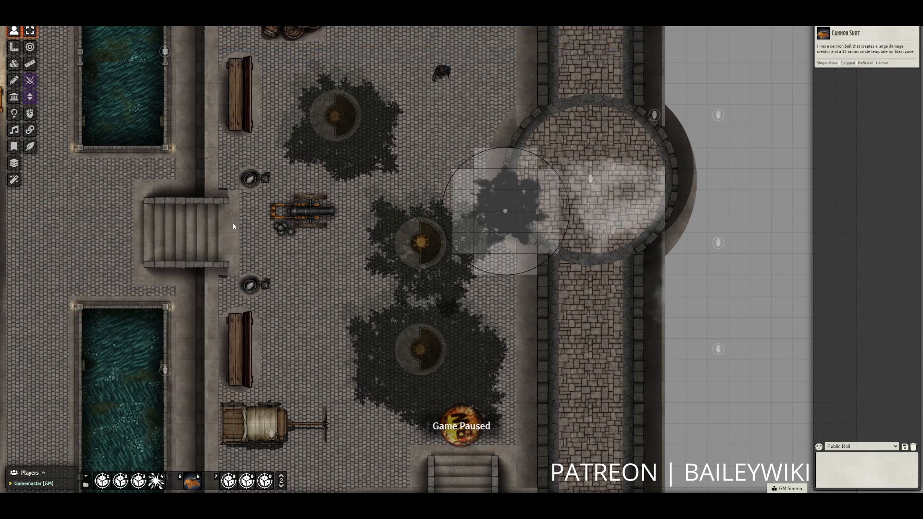
Delete the circular blast template around the crater and display the walls at the round tower to inspect the breach
{"action": "left_click", "coordinate": [16, 99]}
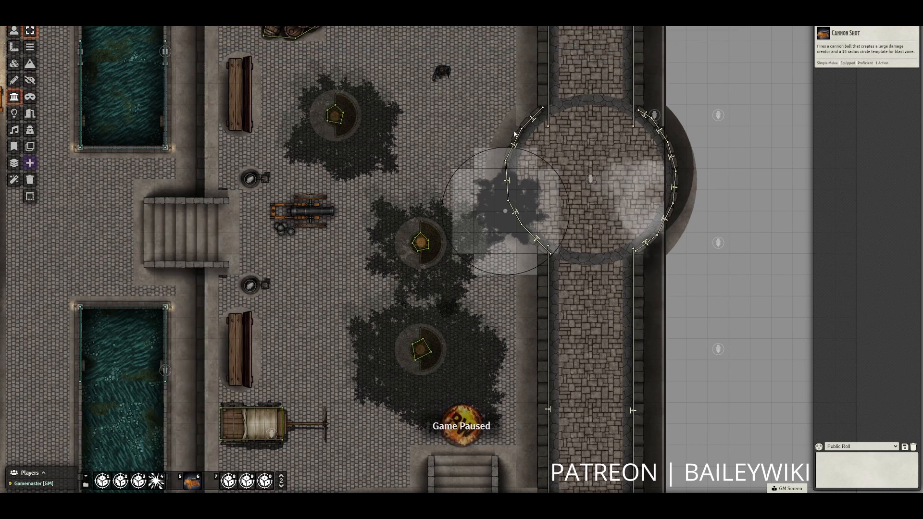
{"action": "left_click", "coordinate": [15, 50]}
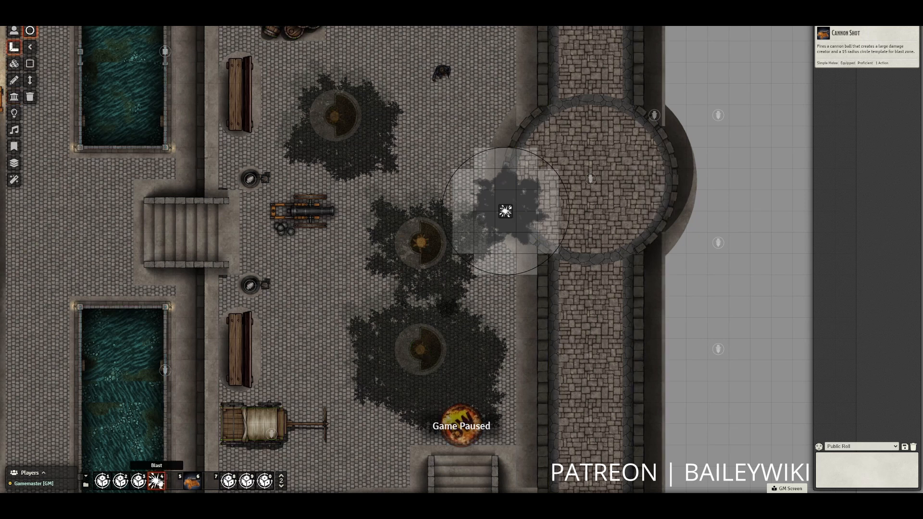
{"action": "left_click", "coordinate": [509, 216]}
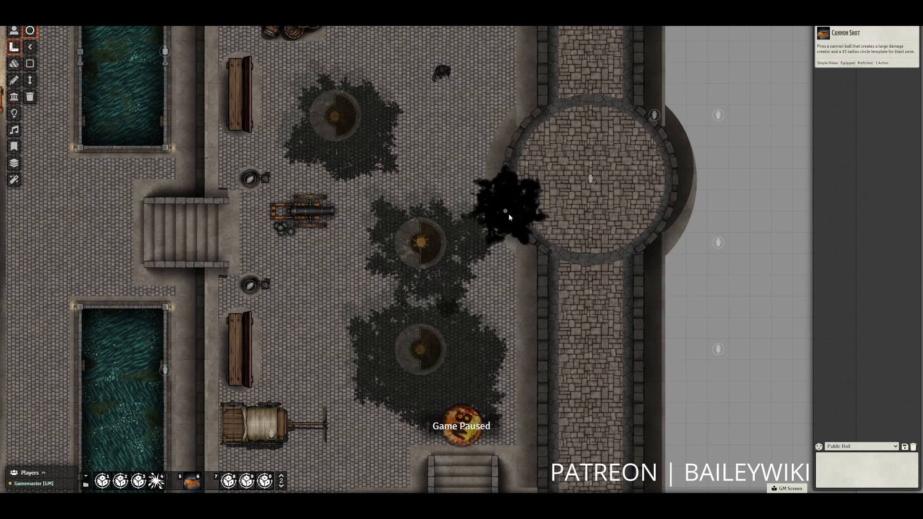
{"action": "left_click", "coordinate": [16, 99]}
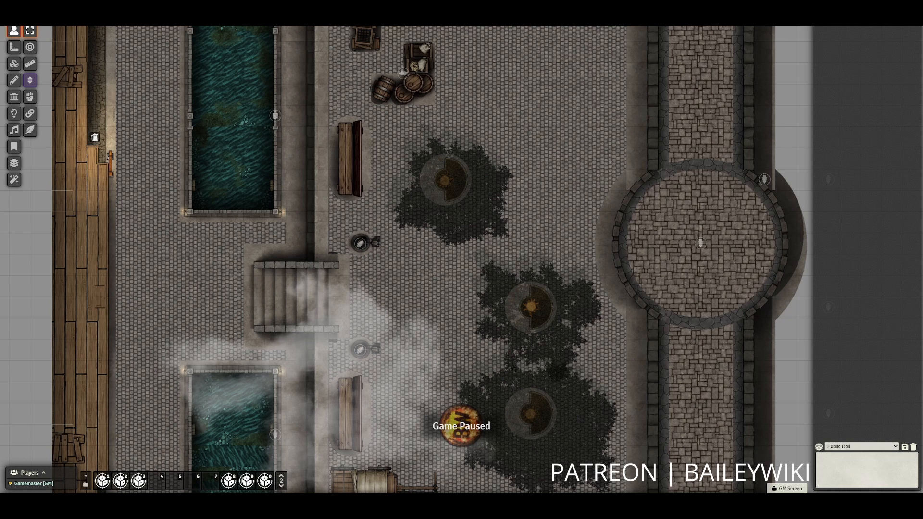
Add the Crocodile from the Spell Actors folder to the Testing actor's companion list
{"action": "left_click", "coordinate": [839, 90]}
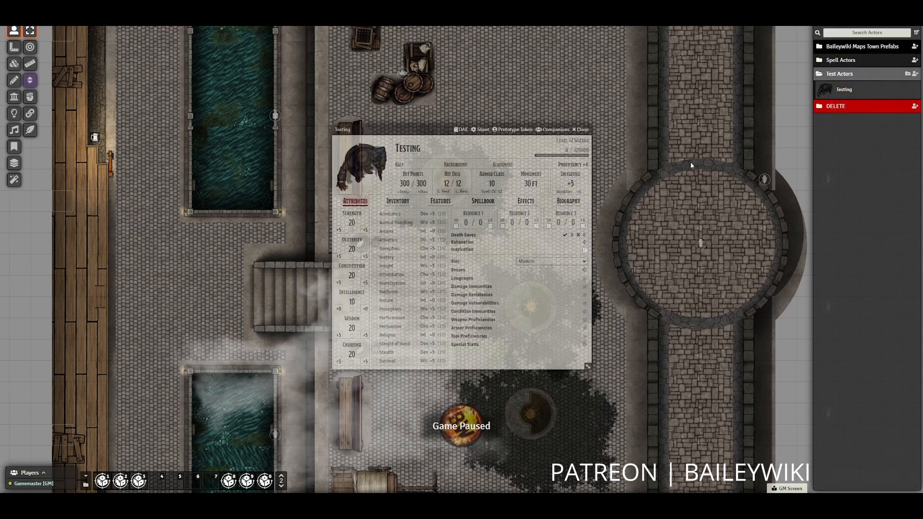
{"action": "left_click", "coordinate": [562, 130]}
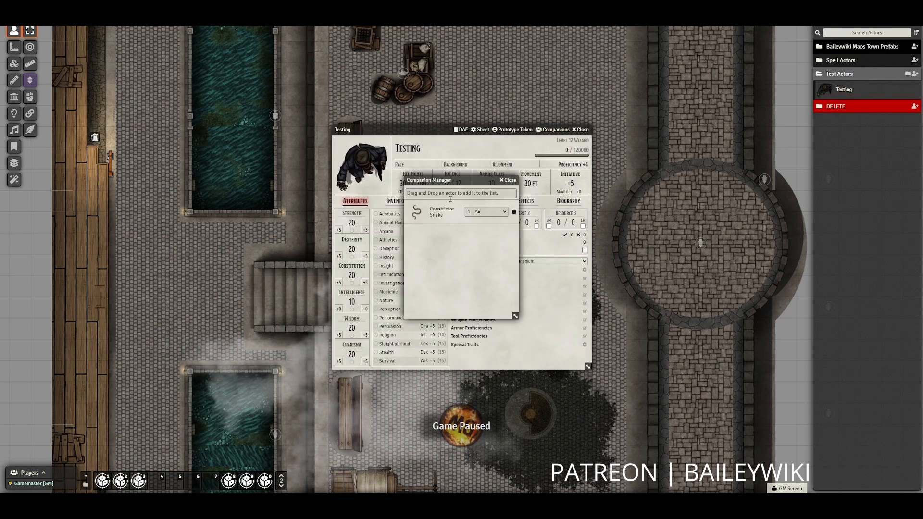
{"action": "left_click", "coordinate": [845, 61]}
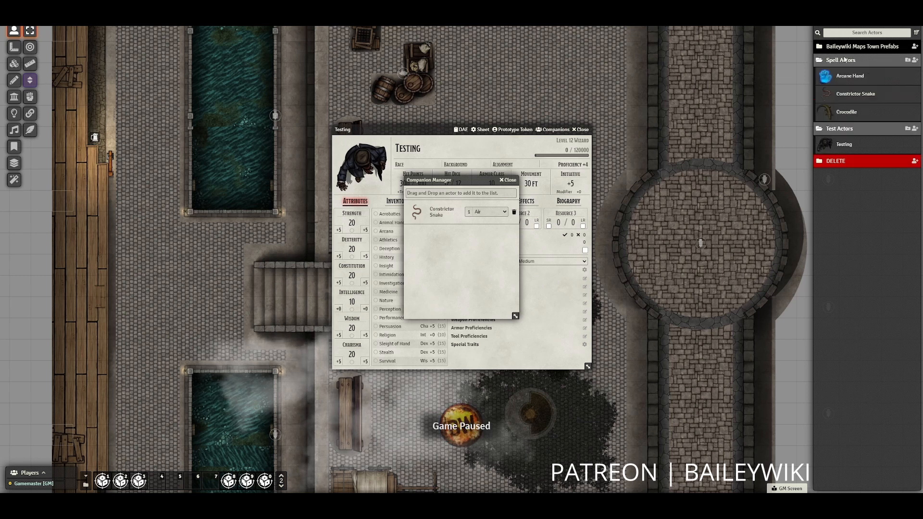
{"action": "left_click_drag", "start_coordinate": [445, 258], "coordinate": [446, 259]}
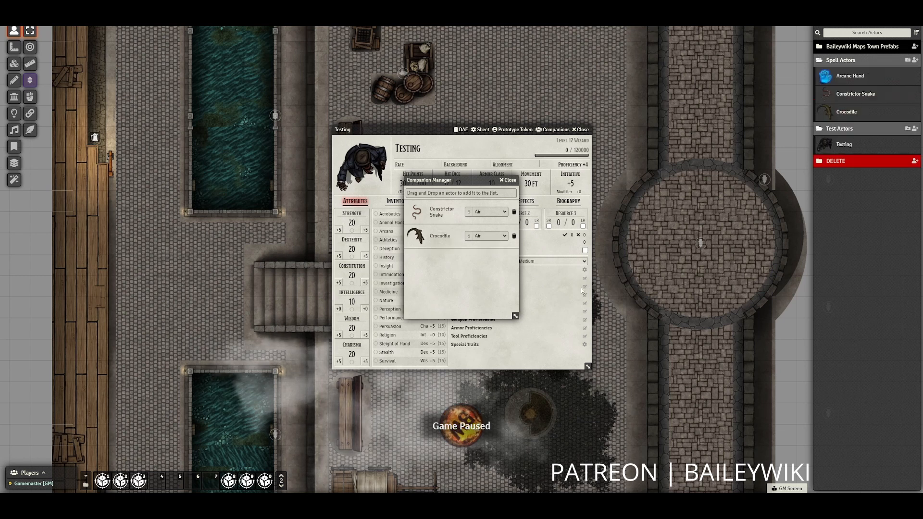
Examine the summoning animation options for the Constrictor Snake companion and close the Testing actor's windows
{"action": "left_click", "coordinate": [503, 213]}
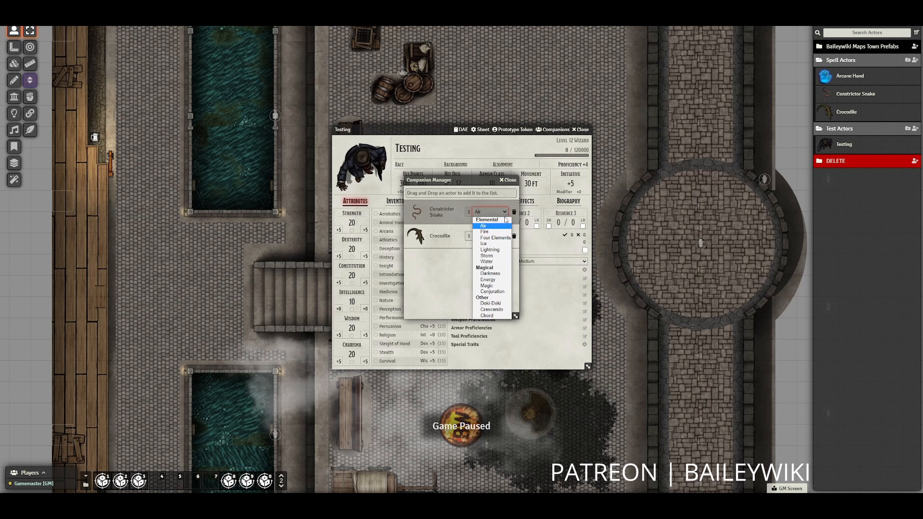
{"action": "left_click", "coordinate": [512, 212]}
{"action": "left_click", "coordinate": [508, 180]}
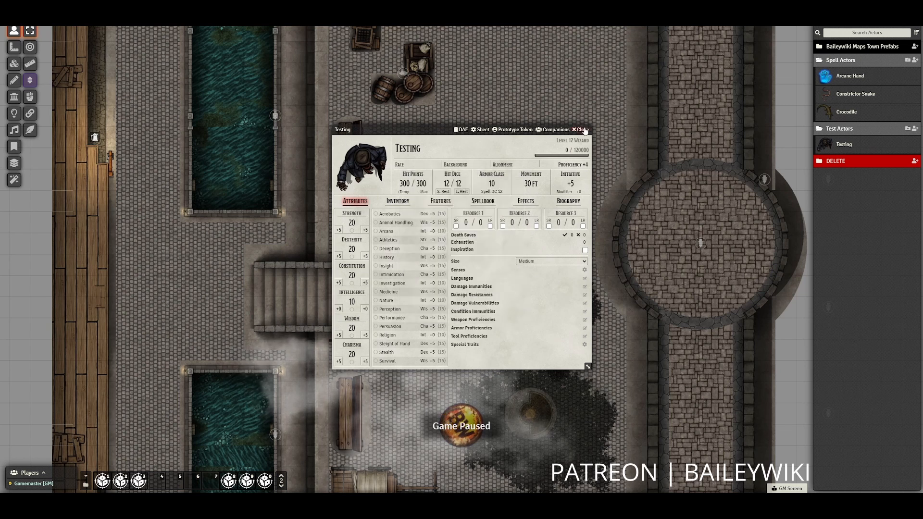
{"action": "left_click", "coordinate": [580, 129]}
Place the Testing actor's token on the pavement near the round tower and open its companion list
{"action": "left_click_drag", "start_coordinate": [826, 147], "coordinate": [574, 185]}
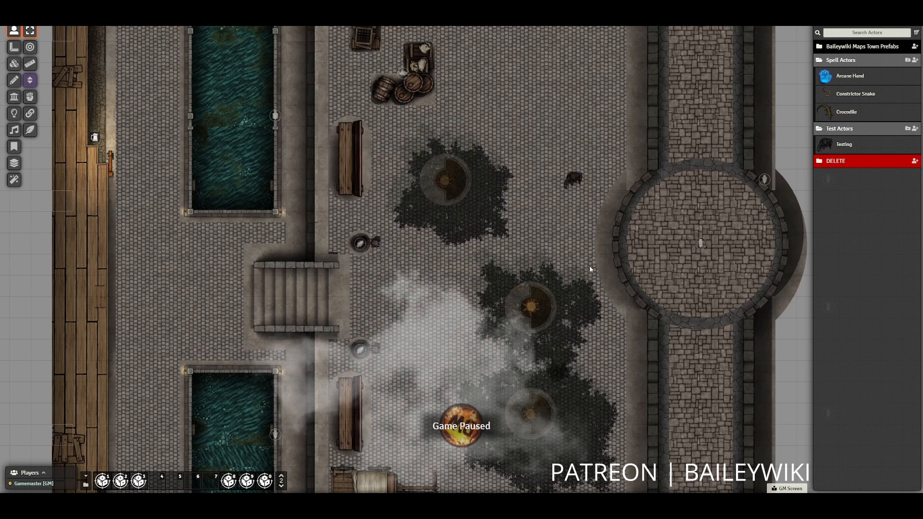
{"action": "double_click", "coordinate": [574, 185]}
{"action": "left_click", "coordinate": [554, 129]}
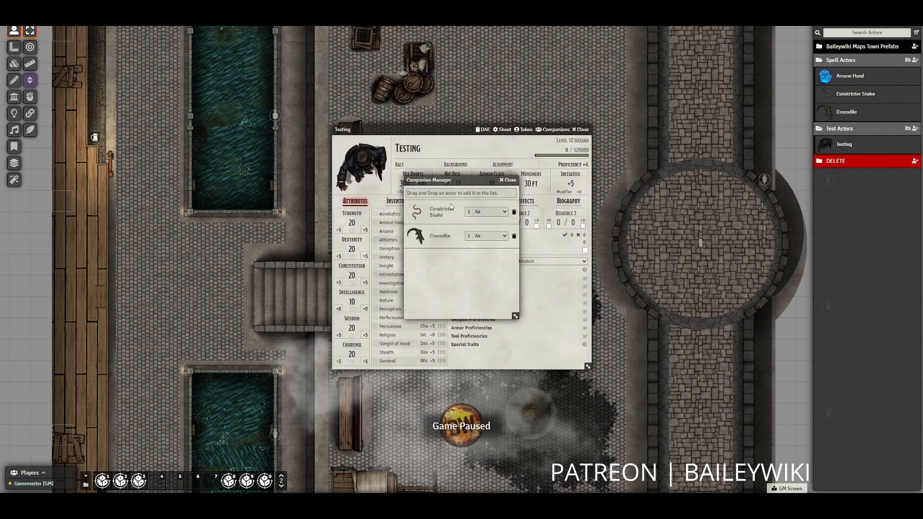
Set the Constrictor Snake's summoning animation to Storm and summon it onto the pavement above the Testing token
{"action": "left_click", "coordinate": [504, 213]}
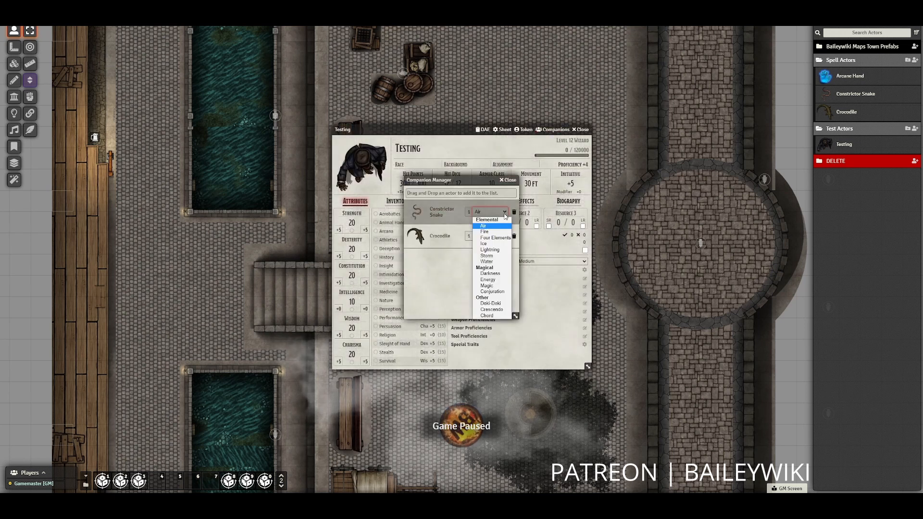
{"action": "left_click", "coordinate": [490, 260]}
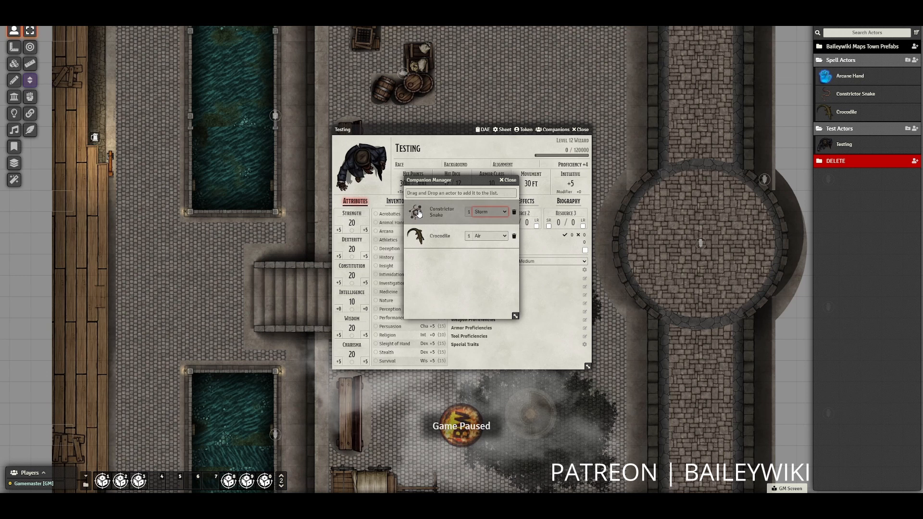
{"action": "left_click", "coordinate": [416, 212]}
{"action": "left_click", "coordinate": [573, 86]}
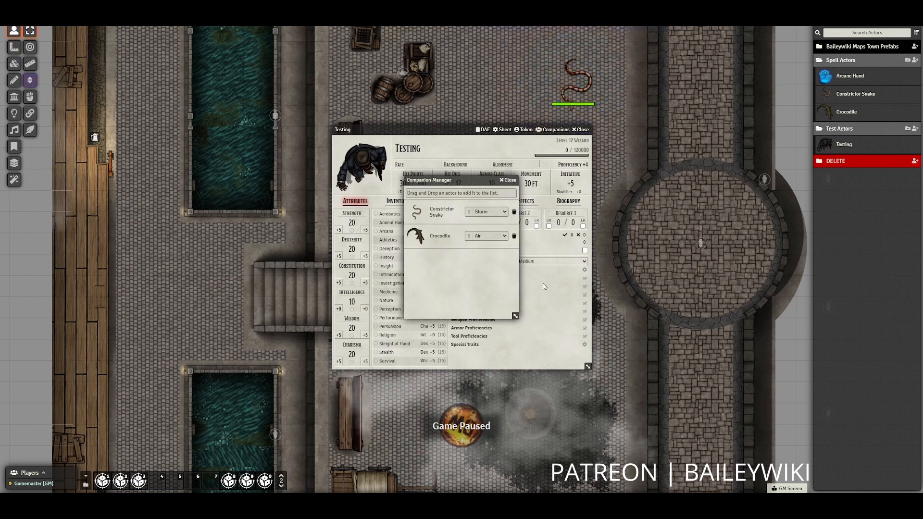
Summon the Crocodile between the barrels and the snake, and close the companion list and character sheet
{"action": "left_click", "coordinate": [417, 237]}
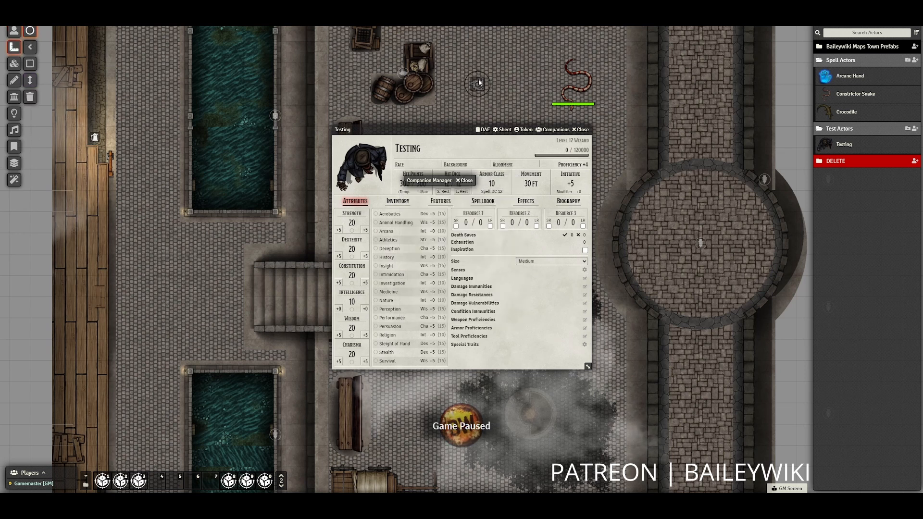
{"action": "left_click", "coordinate": [475, 76]}
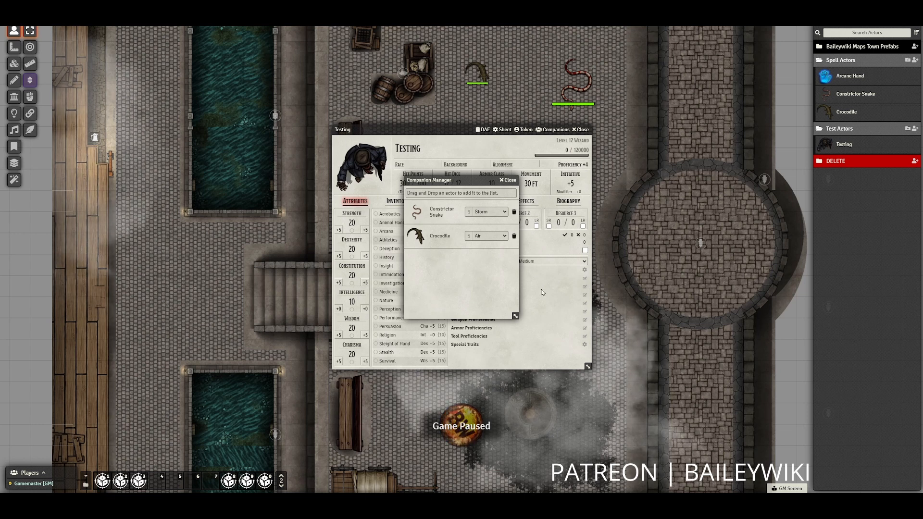
{"action": "left_click", "coordinate": [511, 181]}
{"action": "left_click", "coordinate": [580, 129]}
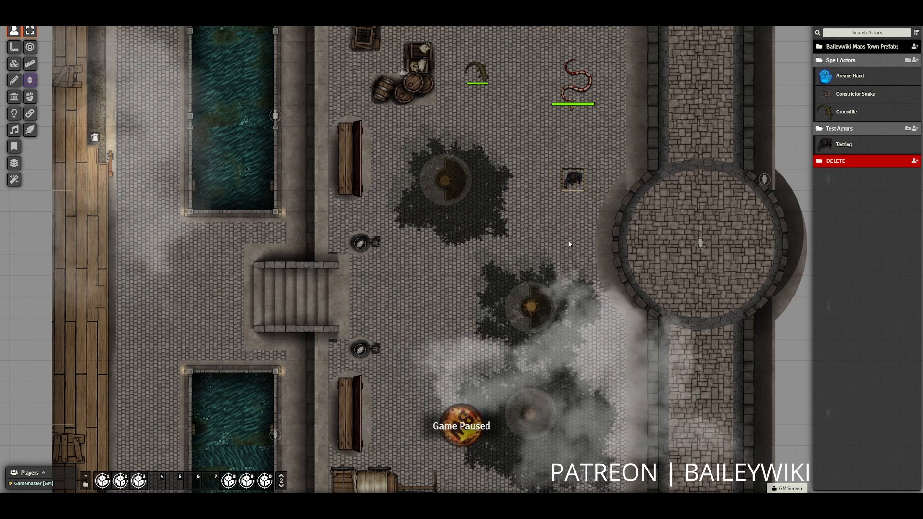
Open the Constrictor Snake actor's companion list to compare it with the Testing actor's, and close both windows
{"action": "left_click", "coordinate": [620, 163]}
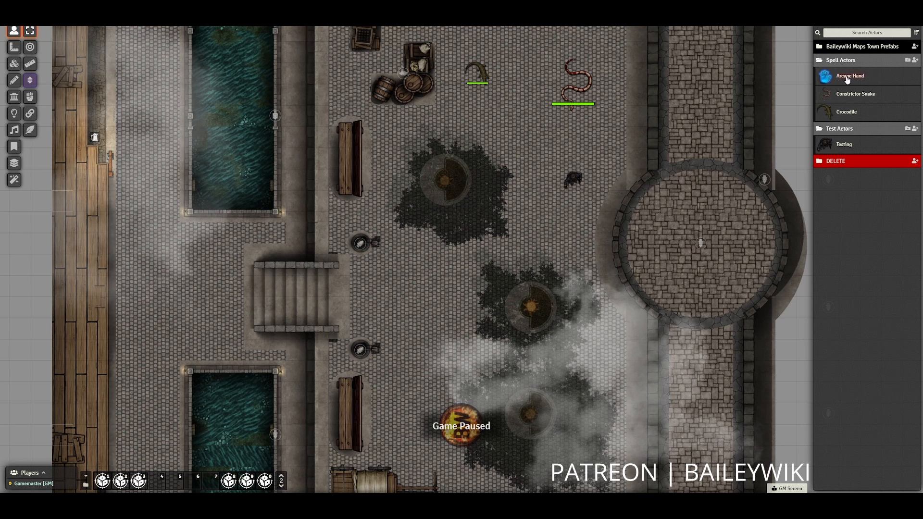
{"action": "left_click", "coordinate": [846, 95]}
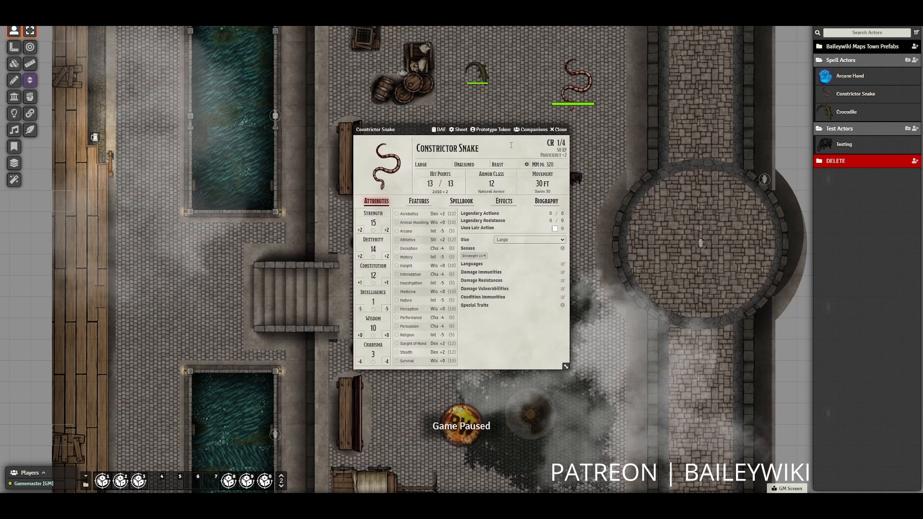
{"action": "left_click", "coordinate": [531, 129]}
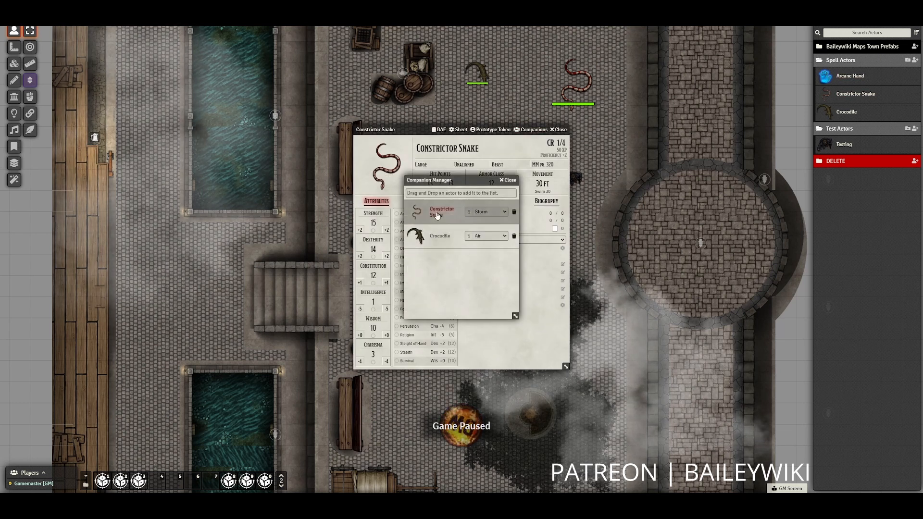
{"action": "left_click", "coordinate": [508, 180]}
{"action": "left_click", "coordinate": [560, 130]}
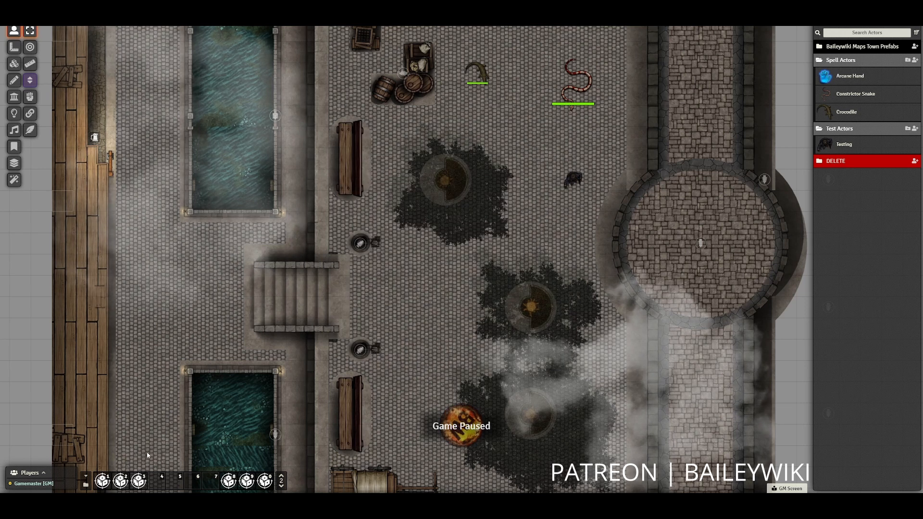
Open the Open Global Companions Menu macro, run it to view the shared companion list, and close both windows
{"action": "right_click", "coordinate": [100, 482]}
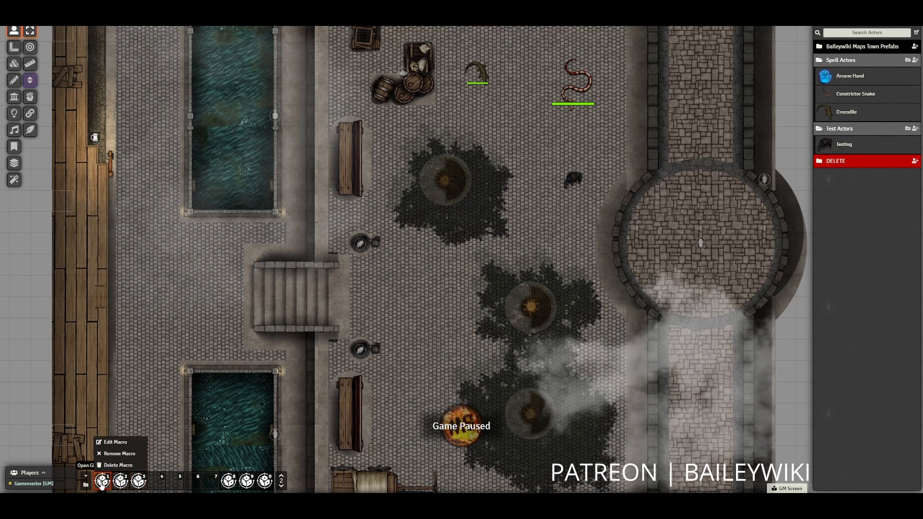
{"action": "left_click", "coordinate": [110, 442]}
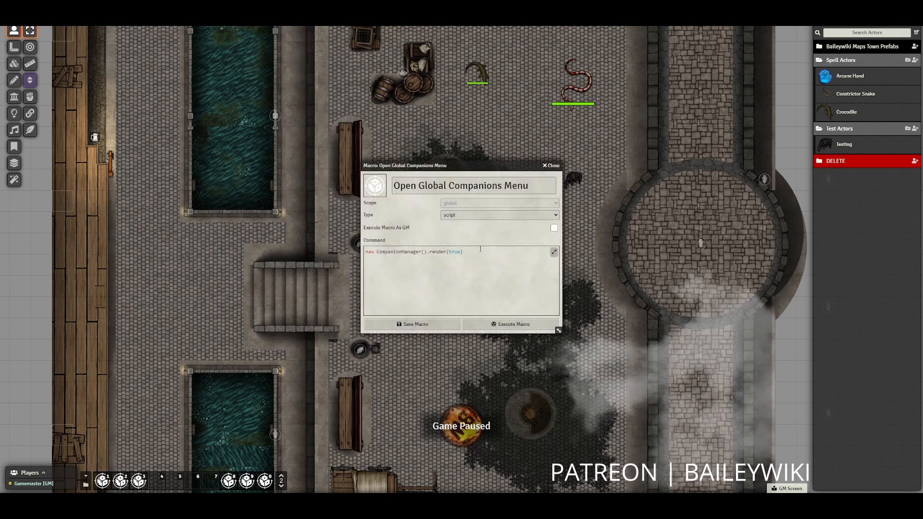
{"action": "left_click", "coordinate": [521, 325]}
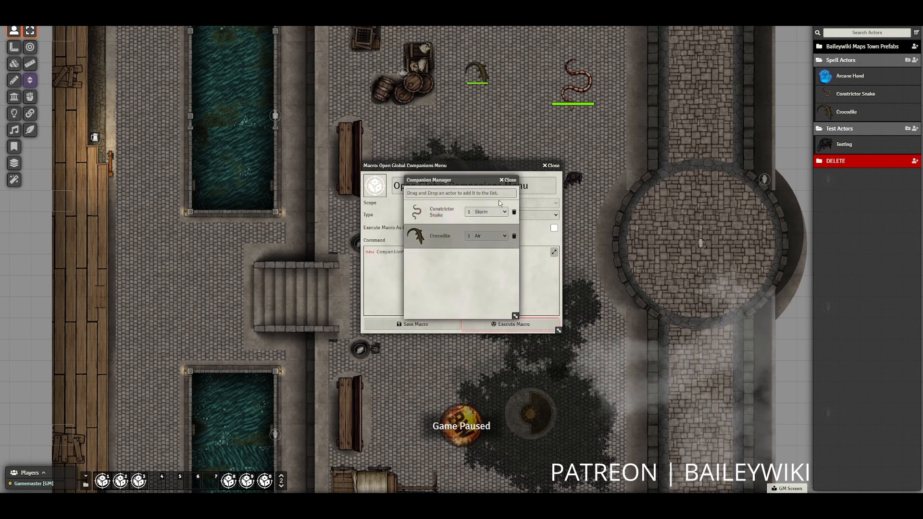
{"action": "left_click", "coordinate": [508, 180]}
{"action": "left_click", "coordinate": [552, 166]}
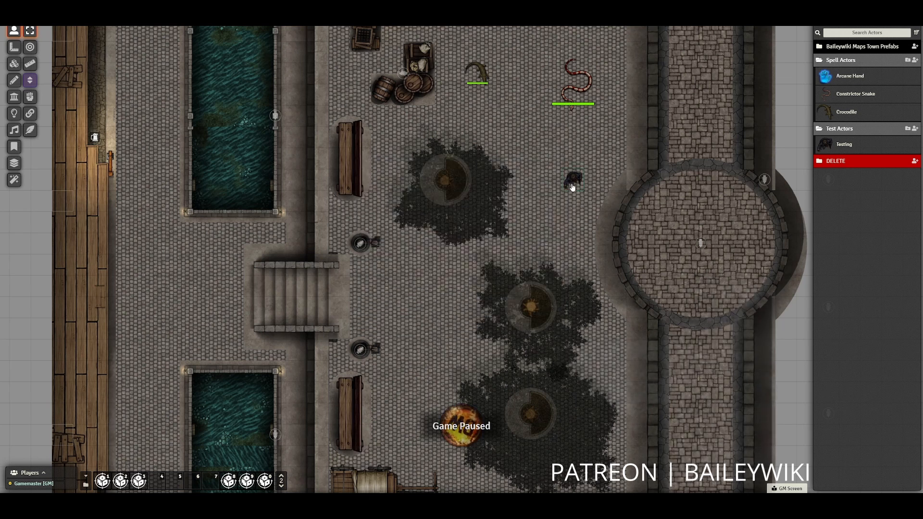
Open the Store Companions On Actor macro to examine its script, and close it
{"action": "right_click", "coordinate": [121, 482]}
{"action": "left_click", "coordinate": [133, 442]}
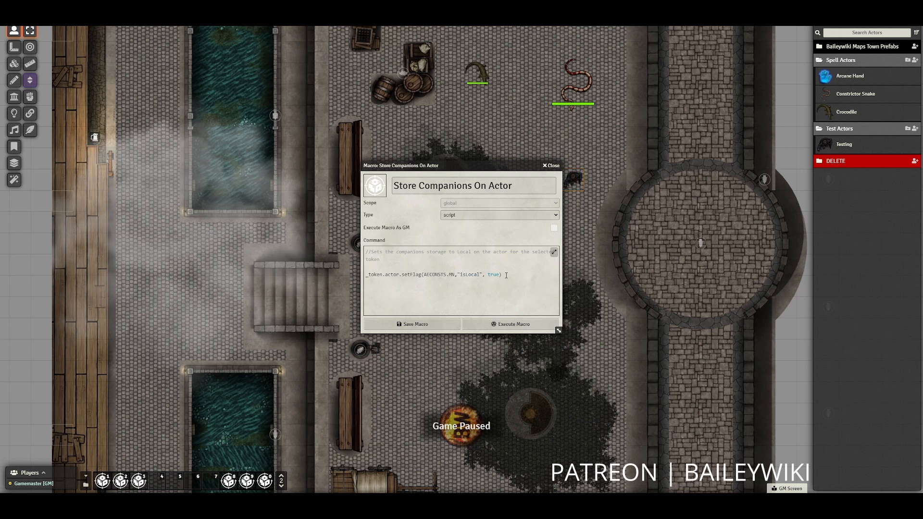
{"action": "left_click", "coordinate": [553, 166]}
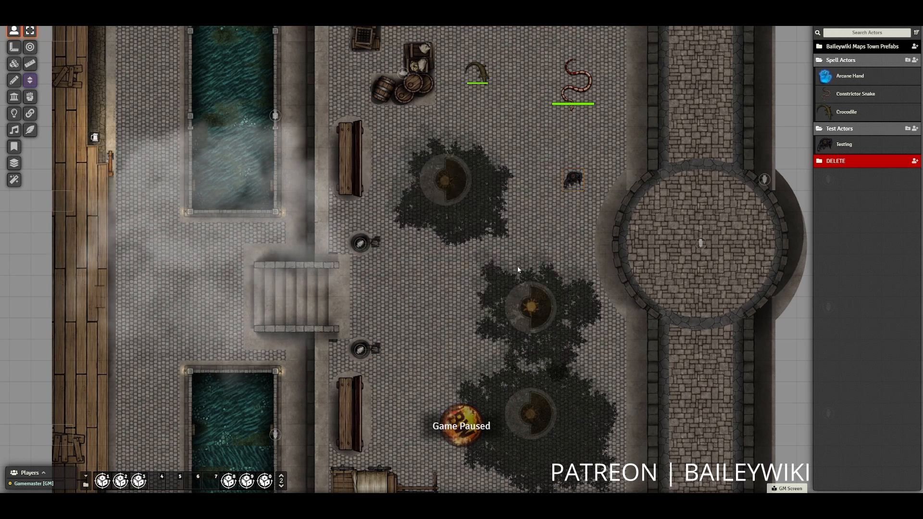
Check the Testing token's companion list for locally stored companions, and close its windows
{"action": "double_click", "coordinate": [571, 179]}
{"action": "left_click", "coordinate": [554, 129]}
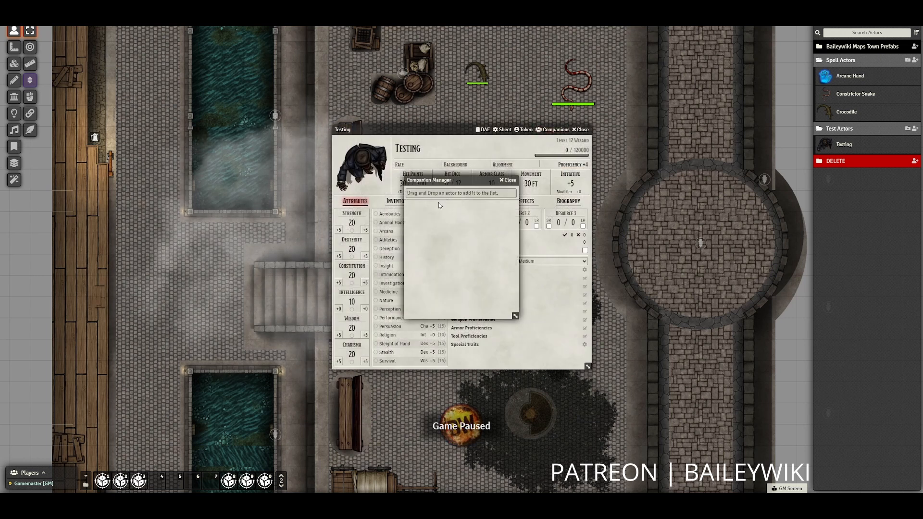
{"action": "left_click", "coordinate": [508, 181]}
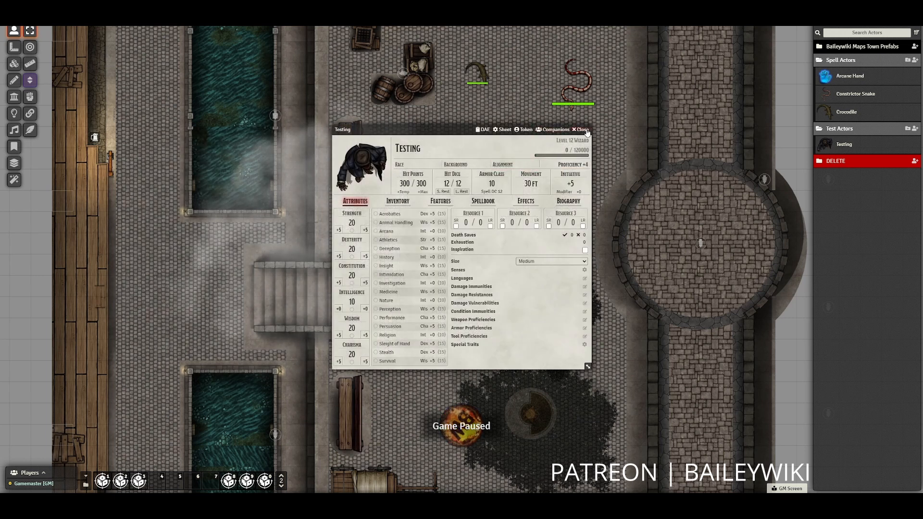
{"action": "left_click", "coordinate": [579, 129]}
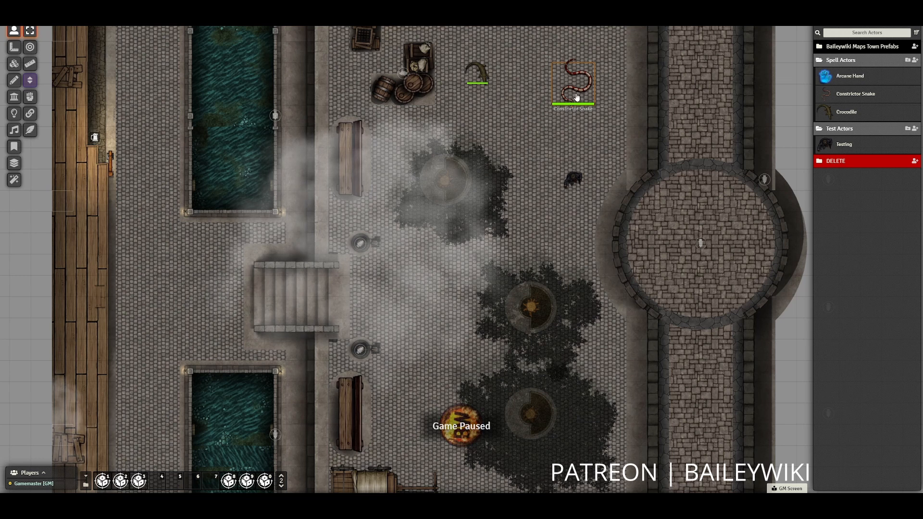
Open the summoned Constrictor Snake token's companion list to check which companions it offers
{"action": "double_click", "coordinate": [570, 109]}
{"action": "left_click", "coordinate": [530, 130]}
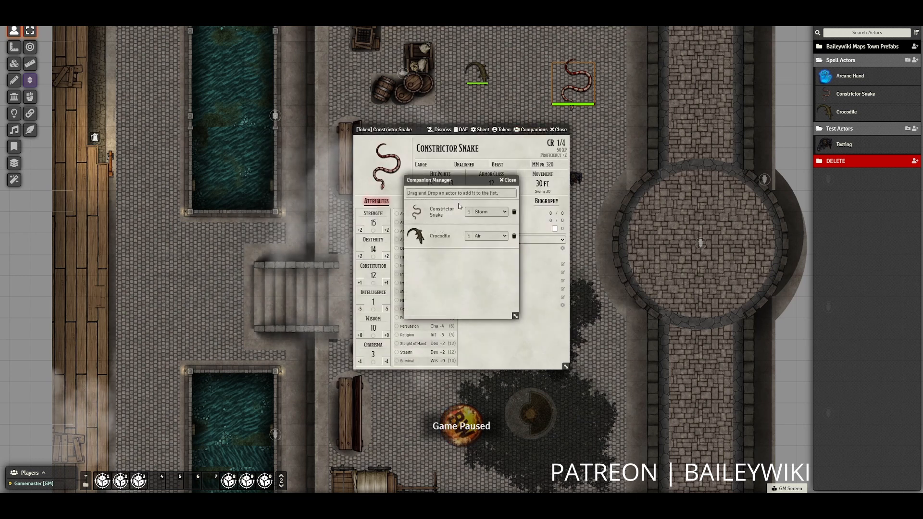
Switch the Testing token to global companion storage with the Store Companions On Global for Actor macro and check its companion list
{"action": "left_click", "coordinate": [508, 180]}
{"action": "left_click", "coordinate": [561, 129]}
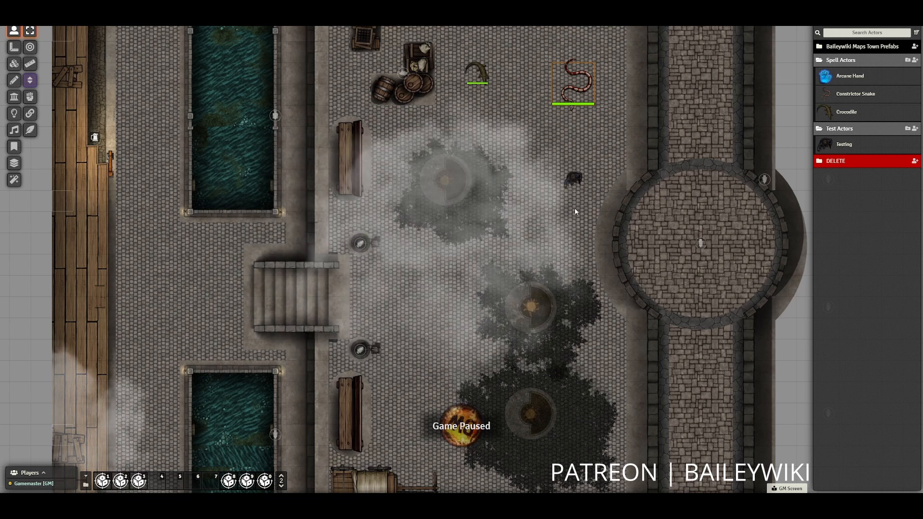
{"action": "left_click", "coordinate": [573, 180]}
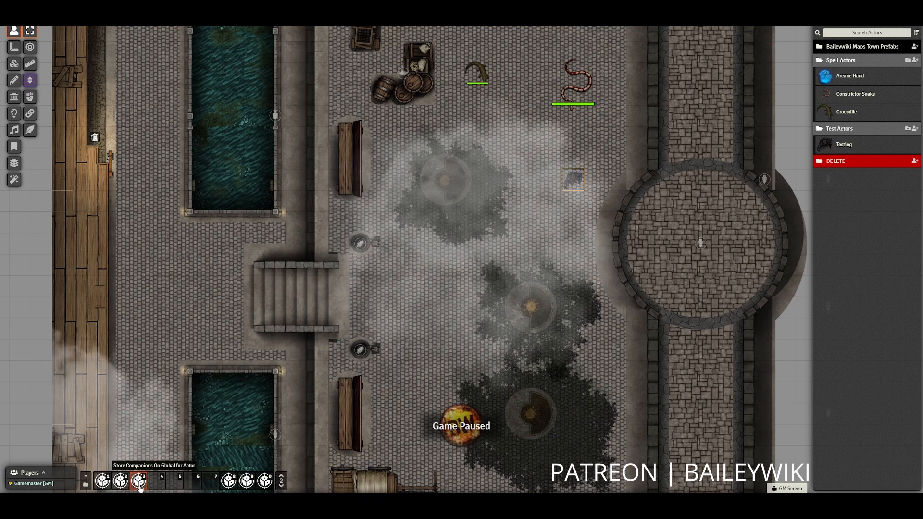
{"action": "double_click", "coordinate": [571, 182]}
{"action": "left_click", "coordinate": [552, 131]}
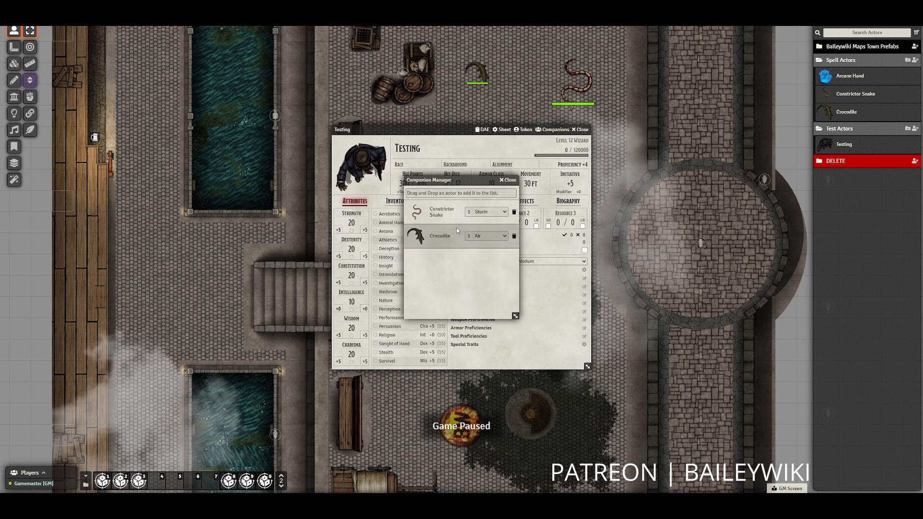
{"action": "left_click", "coordinate": [580, 129]}
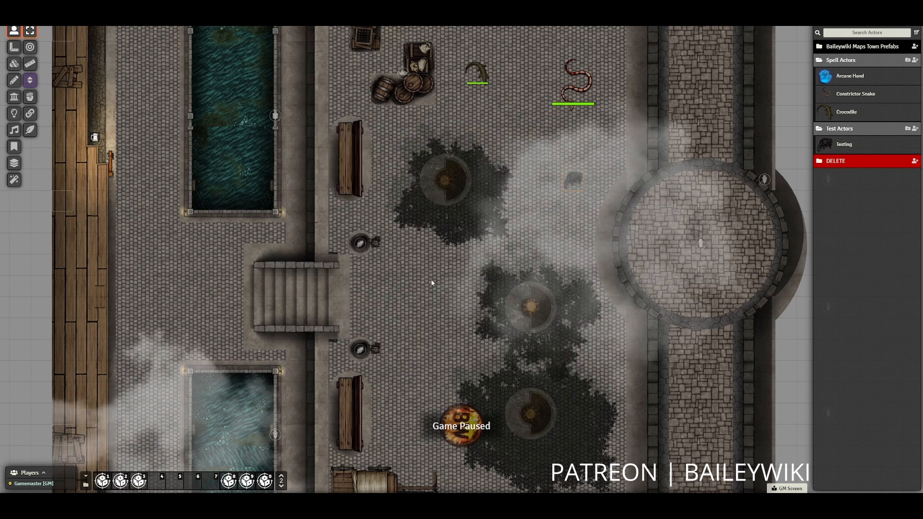
Open the Store Companions On Global for Actor macro to examine its script, and close it
{"action": "right_click", "coordinate": [138, 482]}
{"action": "left_click", "coordinate": [153, 445]}
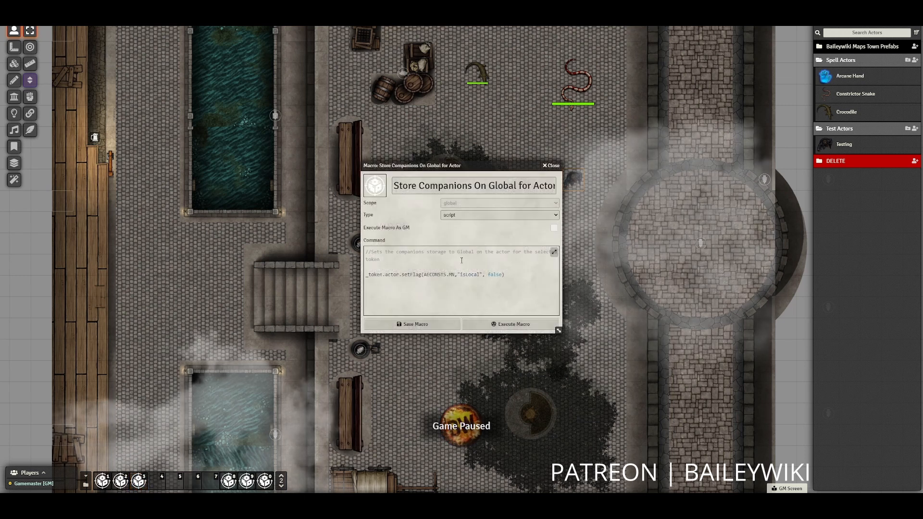
{"action": "left_click", "coordinate": [519, 273]}
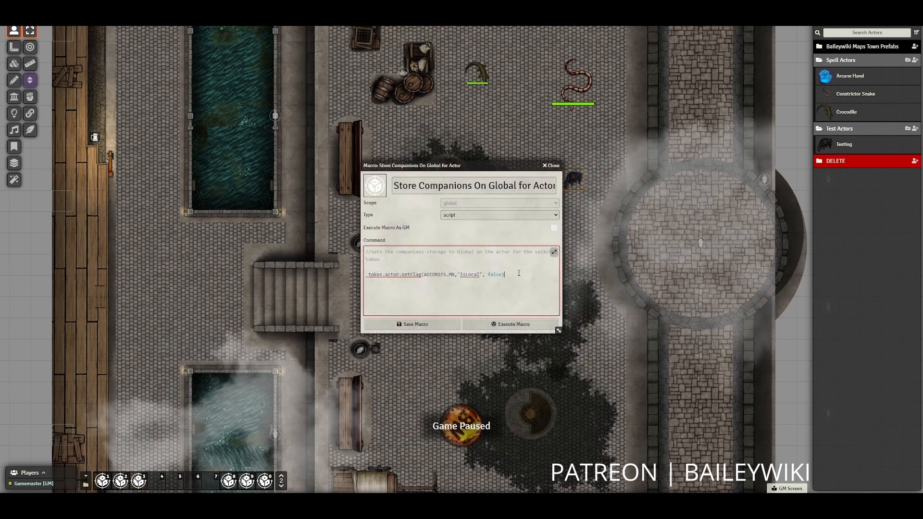
{"action": "left_click", "coordinate": [551, 166]}
{"action": "left_click", "coordinate": [559, 209]}
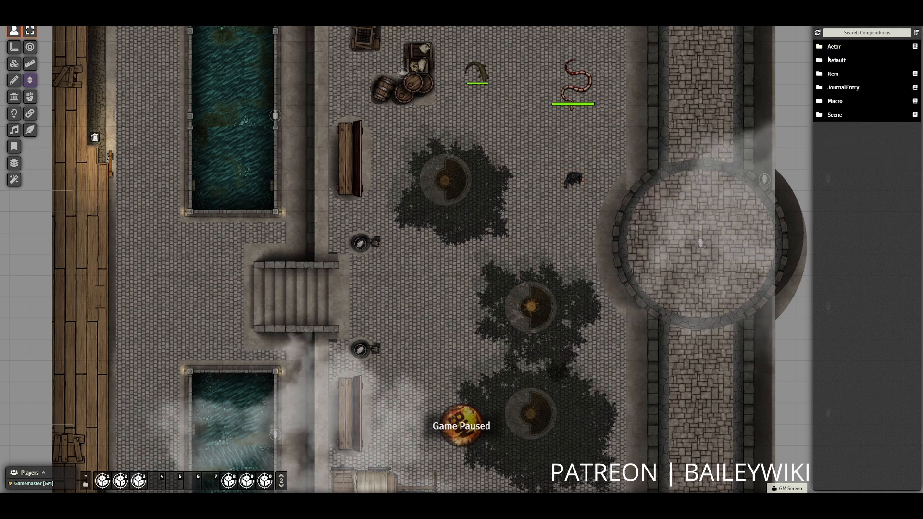
Compare the Store Companions On Actor and Store Companions On Global for Actor scripts in the Automated Evocations Macros compendium, and close the windows
{"action": "left_click", "coordinate": [827, 61]}
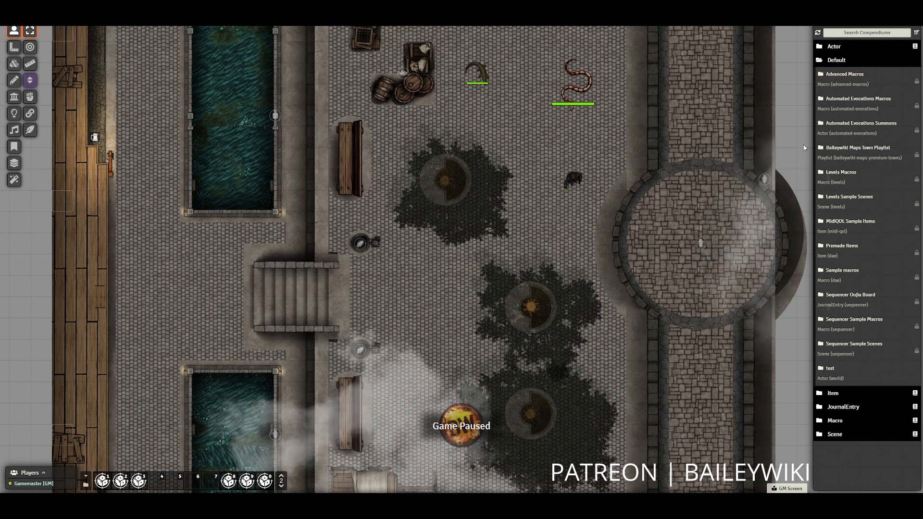
{"action": "left_click", "coordinate": [861, 99]}
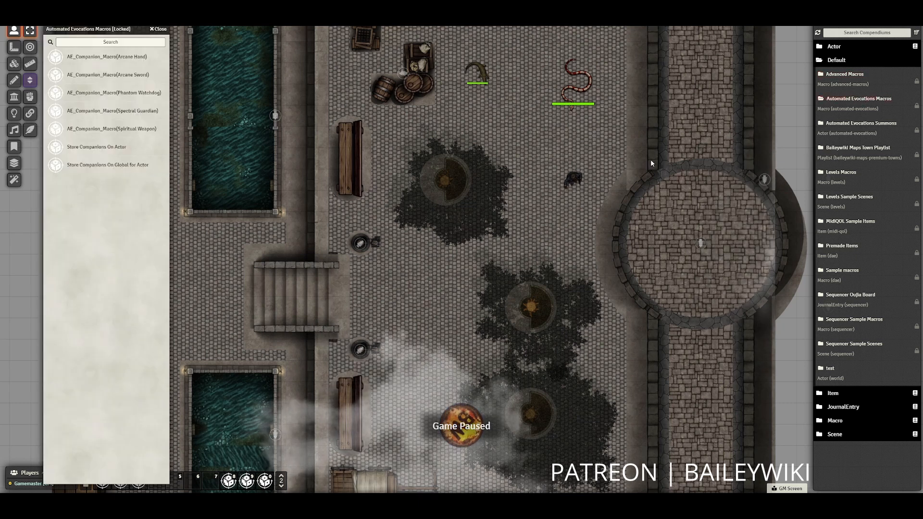
{"action": "left_click", "coordinate": [92, 147]}
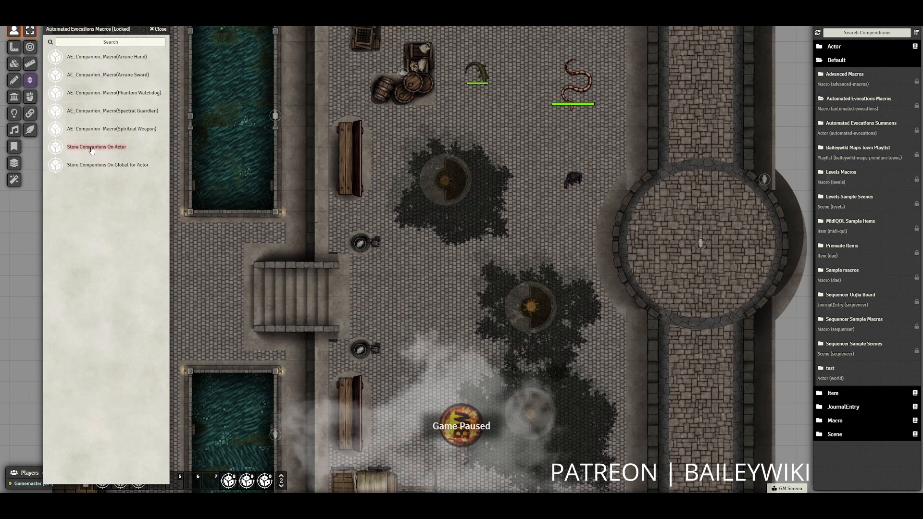
{"action": "left_click", "coordinate": [106, 167]}
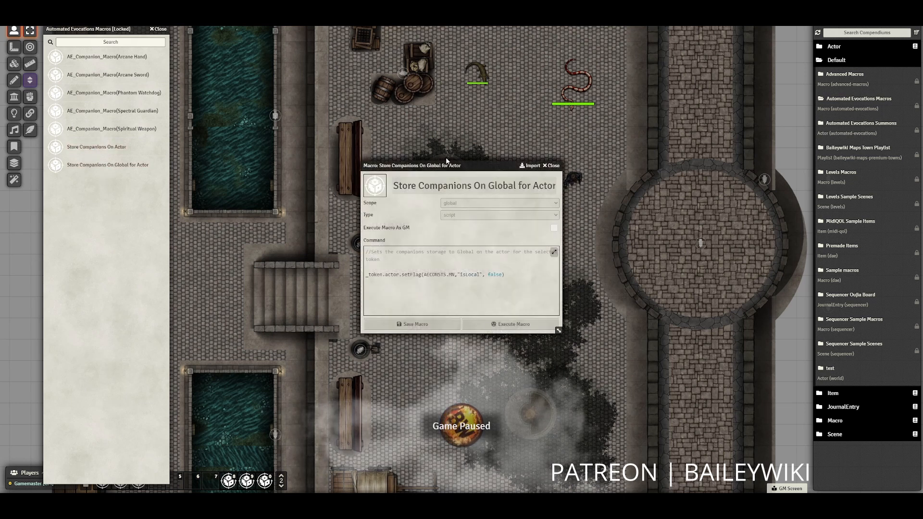
{"action": "left_click_drag", "start_coordinate": [446, 161], "coordinate": [665, 158]}
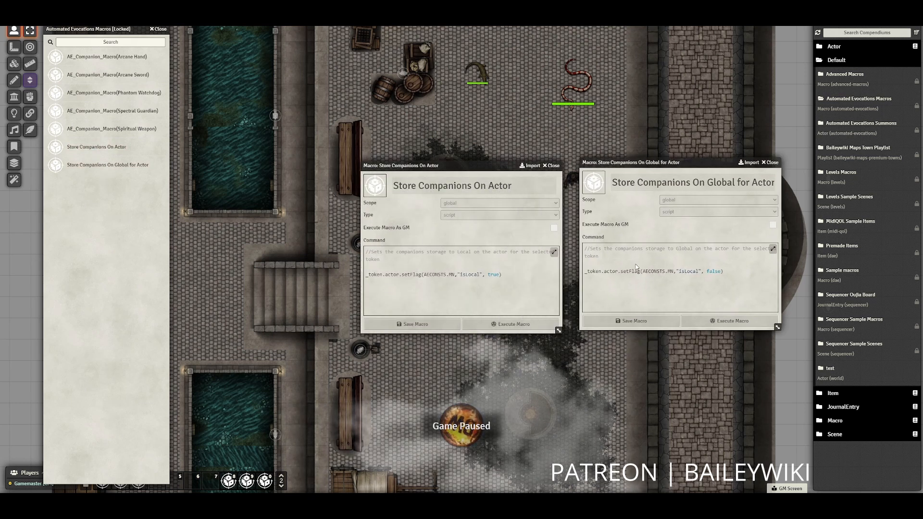
{"action": "left_click", "coordinate": [552, 165]}
{"action": "left_click", "coordinate": [771, 163]}
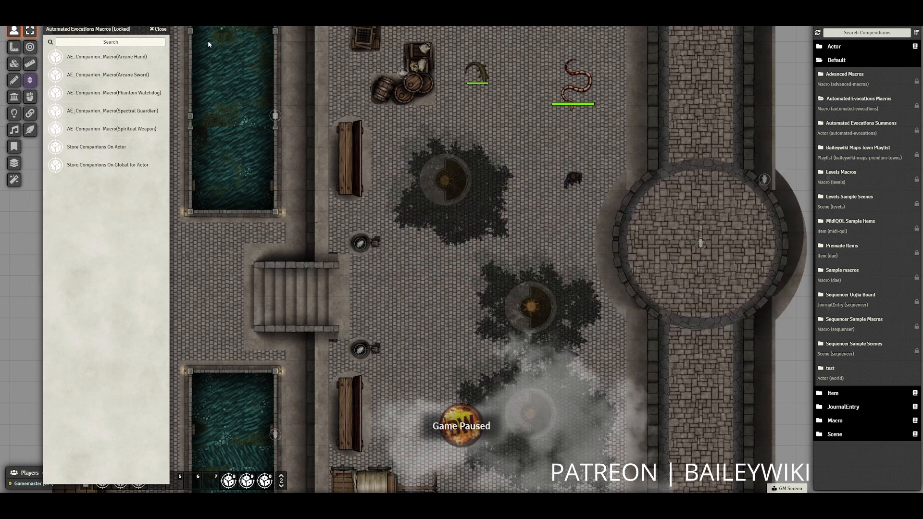
{"action": "left_click", "coordinate": [158, 29]}
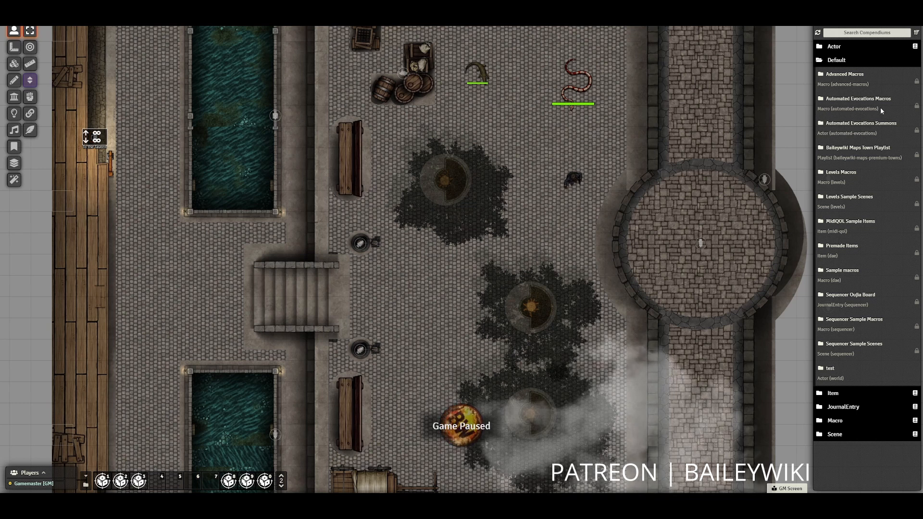
Import AE_Companion_Macro(Spiritual Weapon) from the Automated Evocations Macros compendium and review its script
{"action": "left_click", "coordinate": [865, 101]}
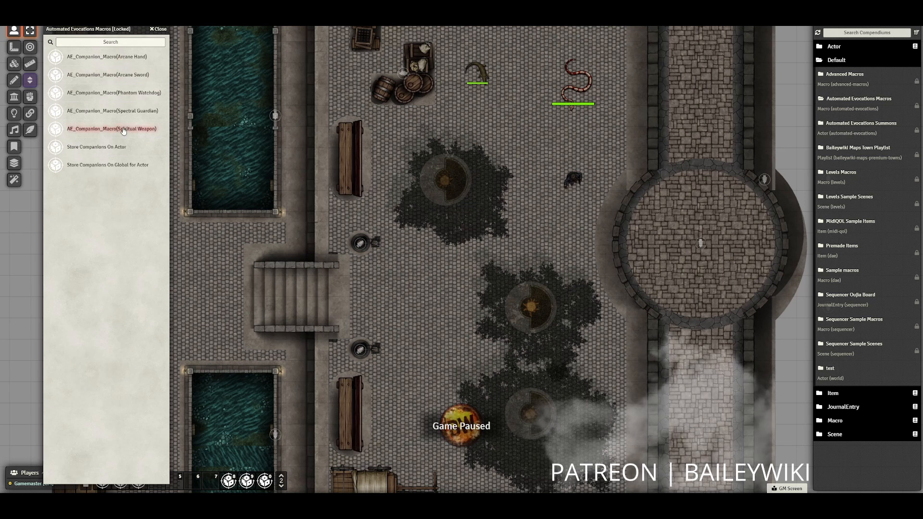
{"action": "left_click_drag", "start_coordinate": [124, 29], "coordinate": [128, 18]}
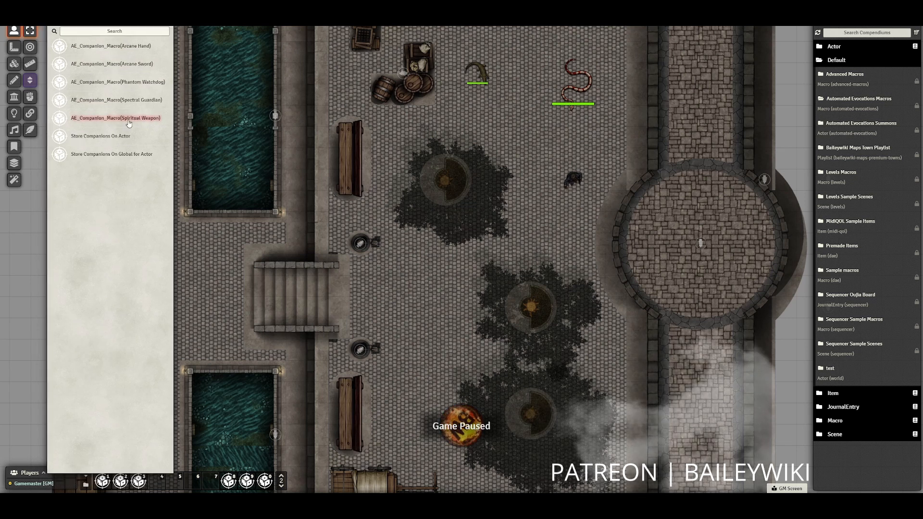
{"action": "right_click", "coordinate": [96, 120]}
{"action": "left_click", "coordinate": [74, 133]}
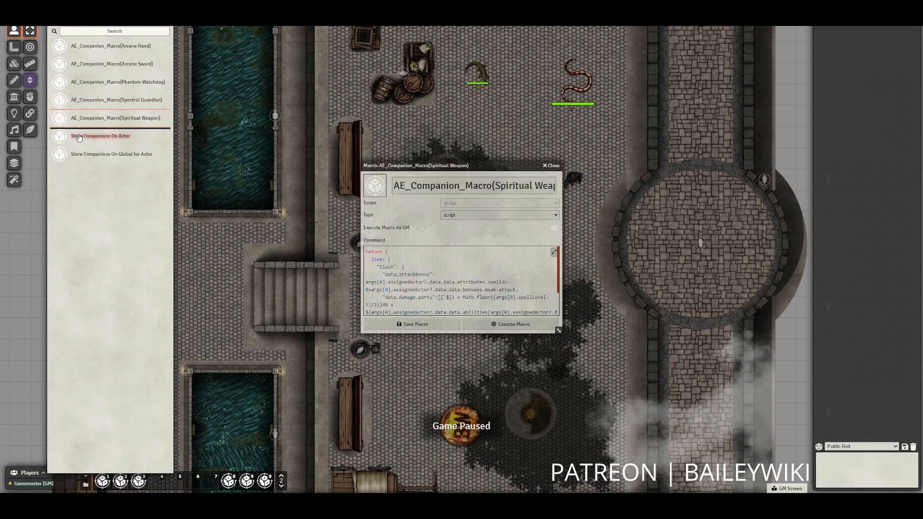
{"action": "scroll", "coordinate": [473, 274], "scroll_direction": "down", "scroll_amount": 2}
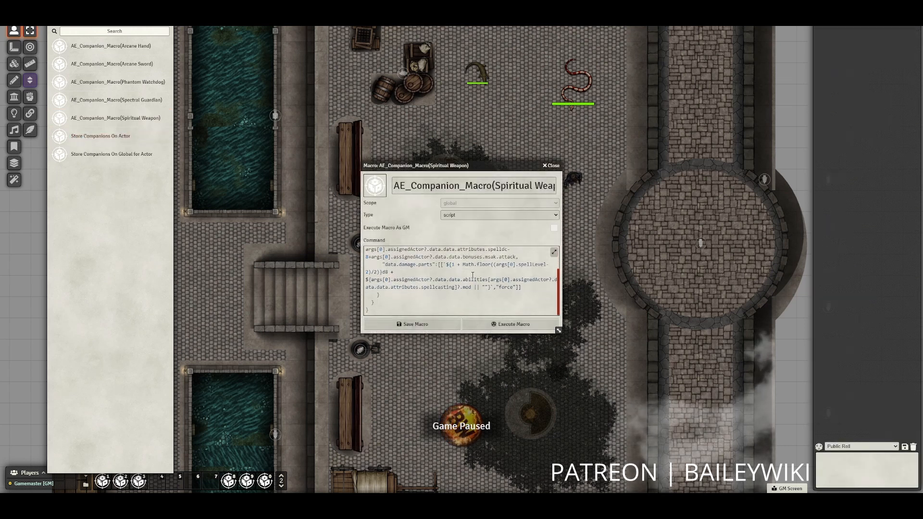
{"action": "scroll", "coordinate": [489, 287], "scroll_direction": "down", "scroll_amount": 2}
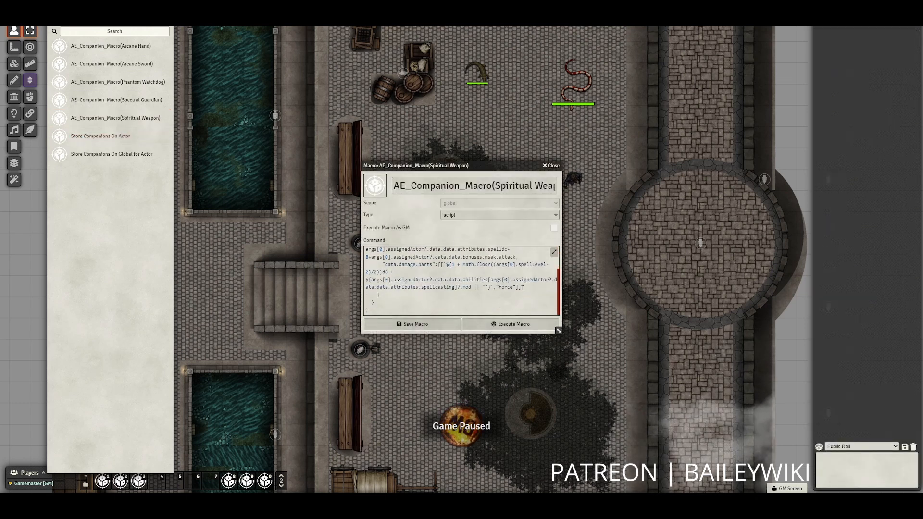
{"action": "left_click", "coordinate": [551, 166]}
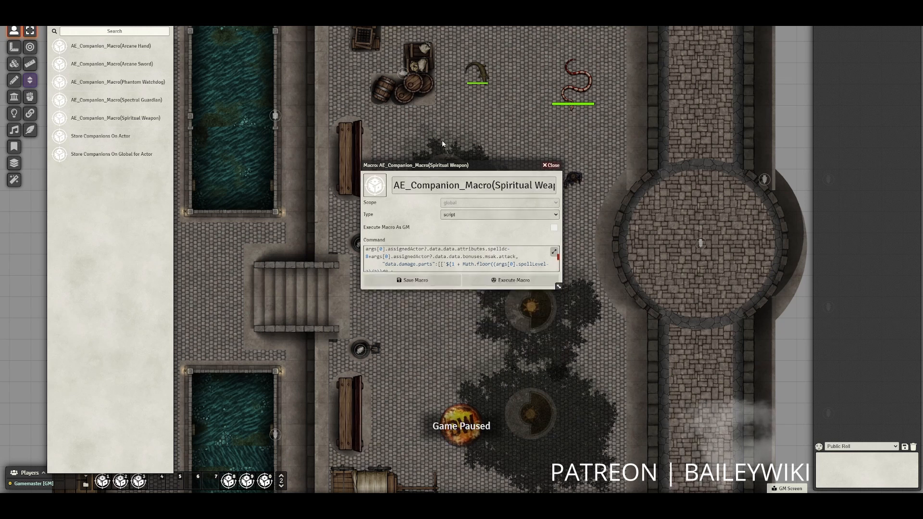
{"action": "key", "text": "Escape"}
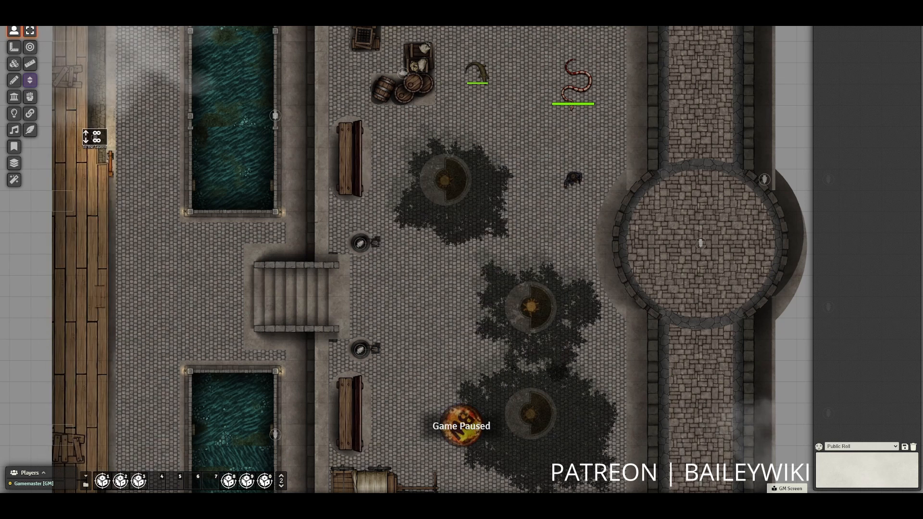
Import the Spiritual Weapon actor from the Automated Evocations Summons compendium and close its sheet
{"action": "left_click", "coordinate": [884, 28]}
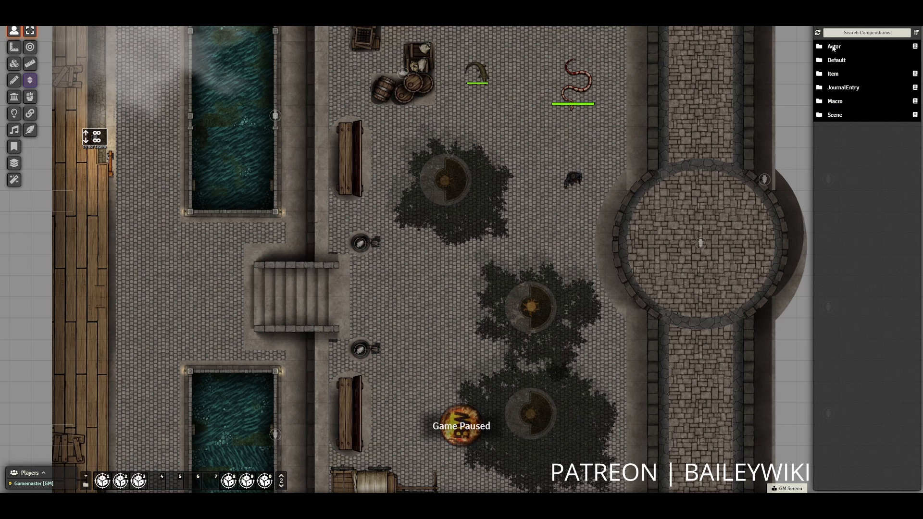
{"action": "left_click", "coordinate": [834, 46]}
{"action": "left_click", "coordinate": [834, 47]}
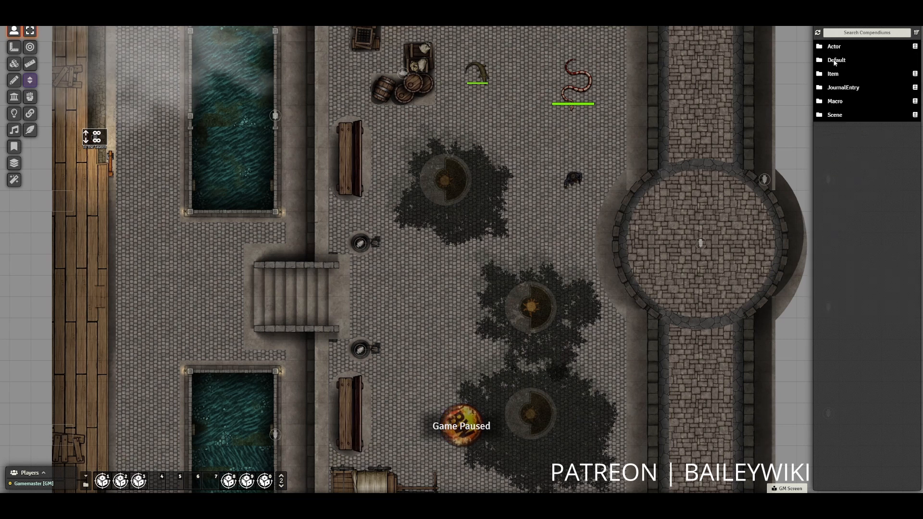
{"action": "left_click", "coordinate": [836, 60]}
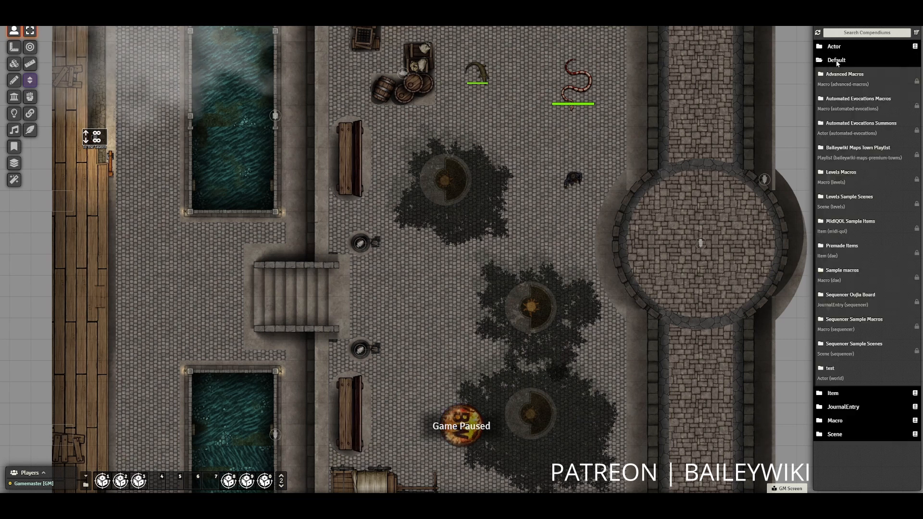
{"action": "left_click", "coordinate": [860, 124]}
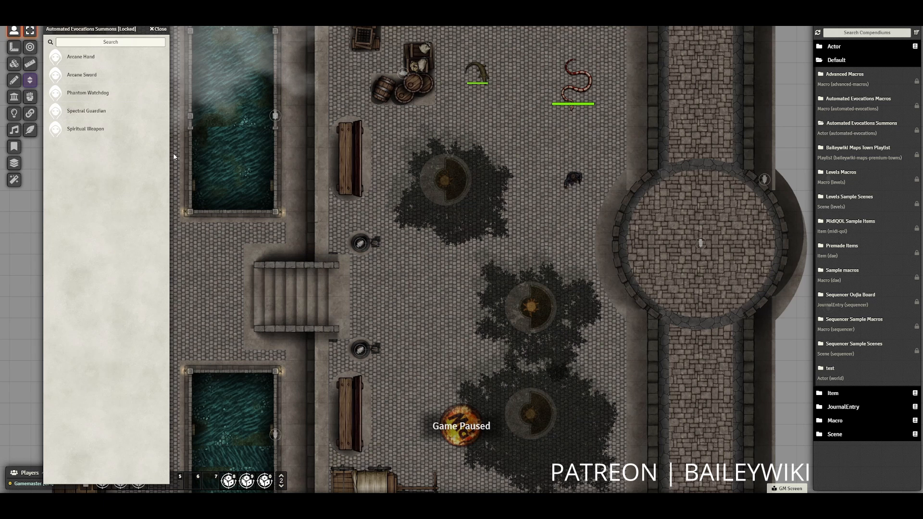
{"action": "right_click", "coordinate": [84, 129]}
{"action": "left_click", "coordinate": [71, 144]}
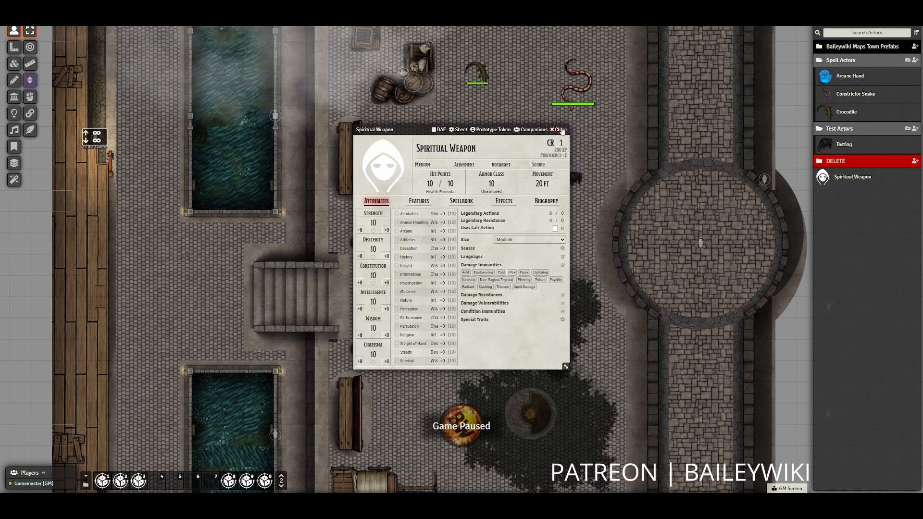
{"action": "left_click", "coordinate": [559, 130]}
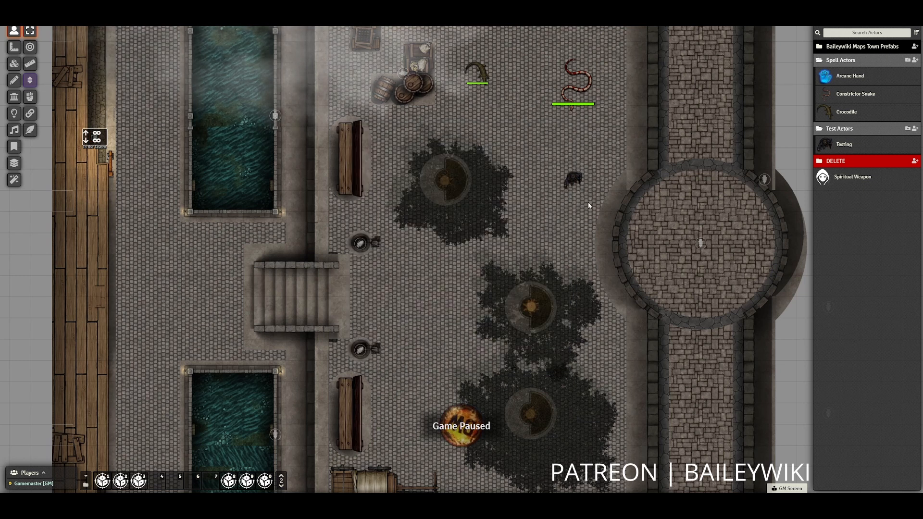
Add the imported Spiritual Weapon actor to the Testing token's companion list
{"action": "double_click", "coordinate": [572, 180]}
{"action": "left_click", "coordinate": [552, 129]}
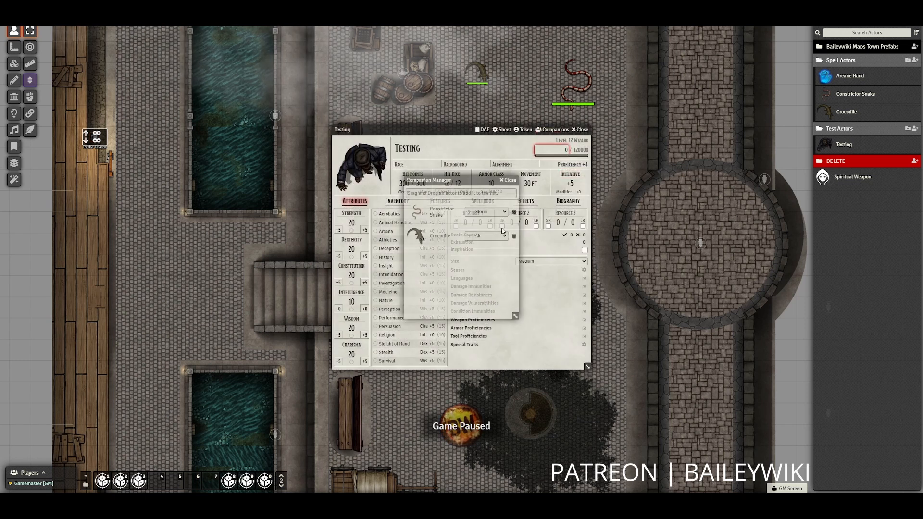
{"action": "left_click_drag", "start_coordinate": [842, 181], "coordinate": [417, 260]}
Summon the Spiritual Weapon onto the pavement below and to the right of the Testing token, and close the companion list and sheet
{"action": "left_click", "coordinate": [417, 260]}
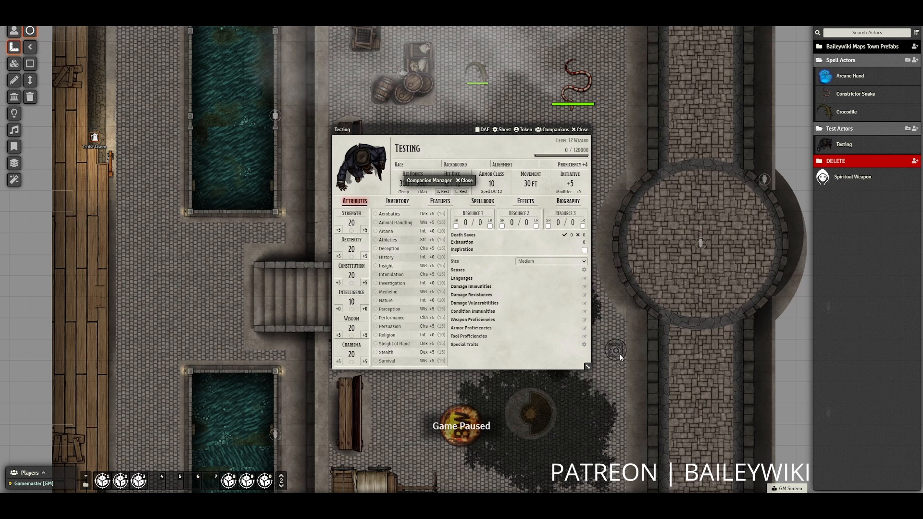
{"action": "left_click", "coordinate": [616, 349]}
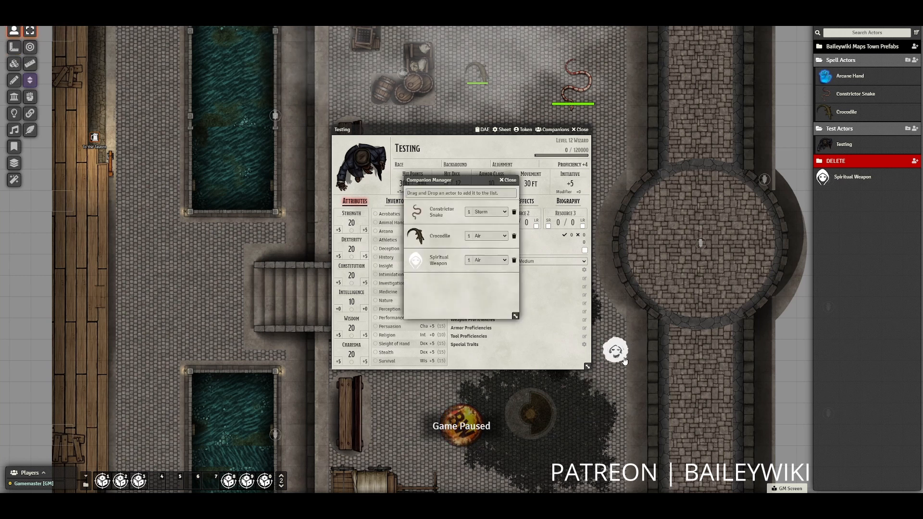
{"action": "left_click", "coordinate": [510, 181]}
{"action": "left_click", "coordinate": [580, 129]}
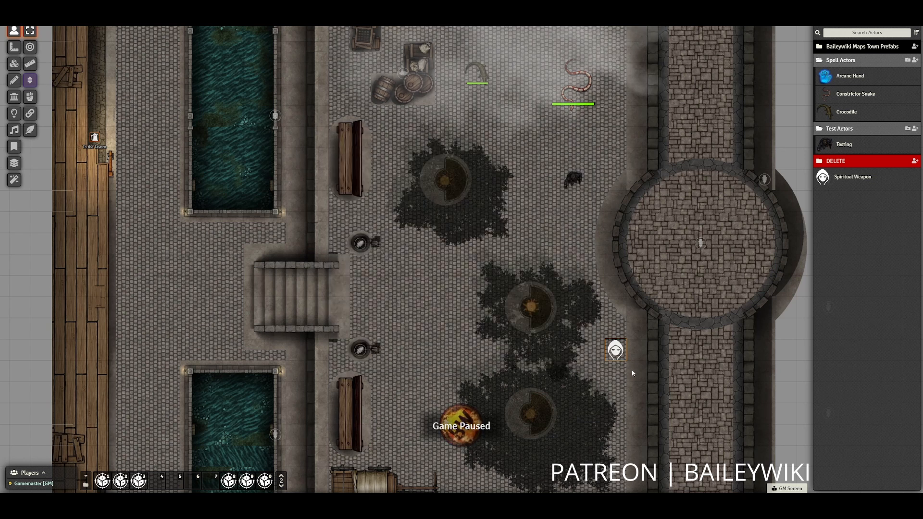
Open the Slash attack of the summoned Spiritual Weapon token to examine its details and damage formula
{"action": "double_click", "coordinate": [616, 351]}
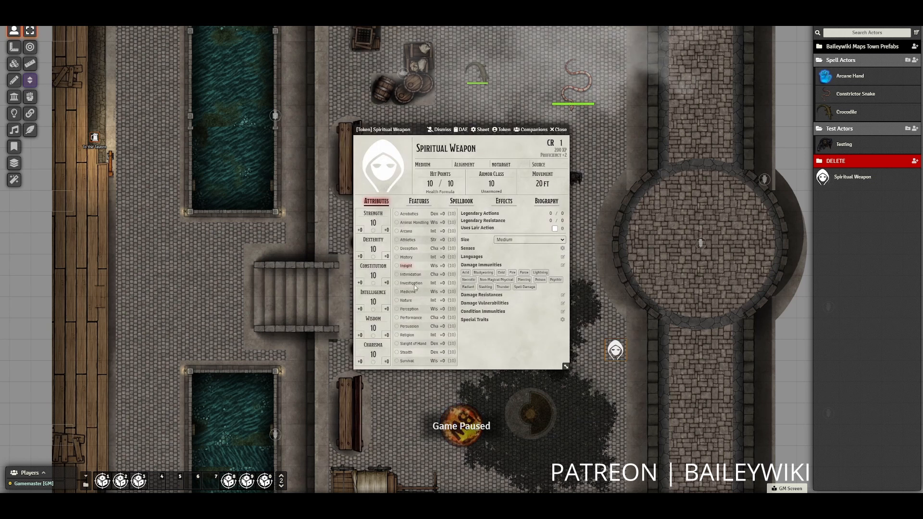
{"action": "left_click", "coordinate": [410, 200]}
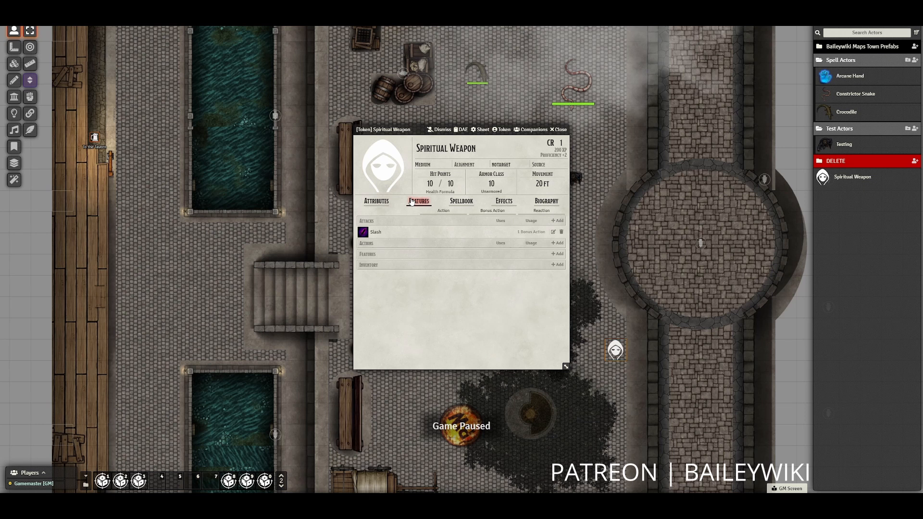
{"action": "left_click", "coordinate": [376, 233]}
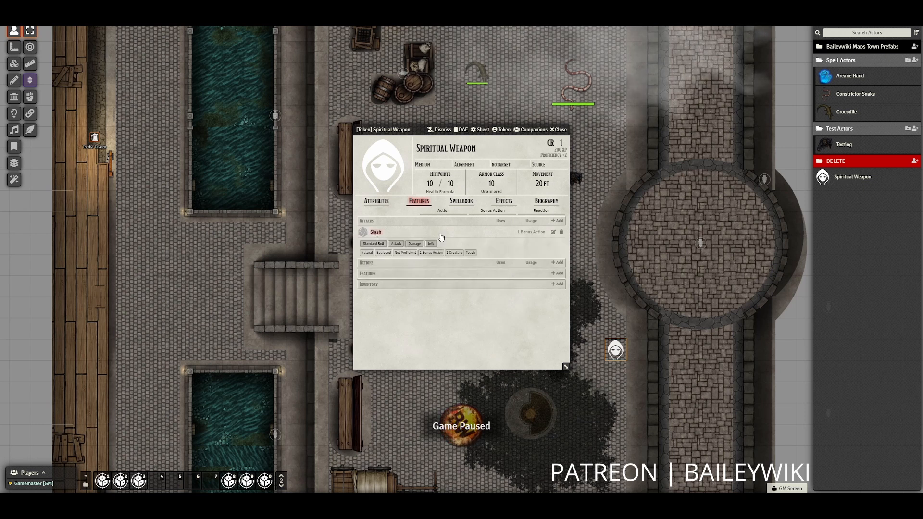
{"action": "left_click", "coordinate": [553, 232]}
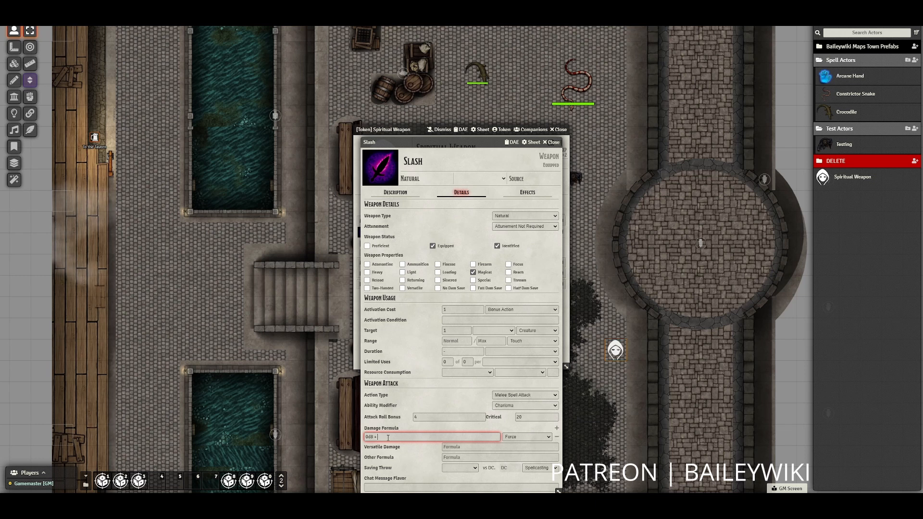
Close the Slash and Spiritual Weapon sheets and open the Testing token's spellbook
{"action": "left_click", "coordinate": [554, 140]}
{"action": "left_click", "coordinate": [559, 130]}
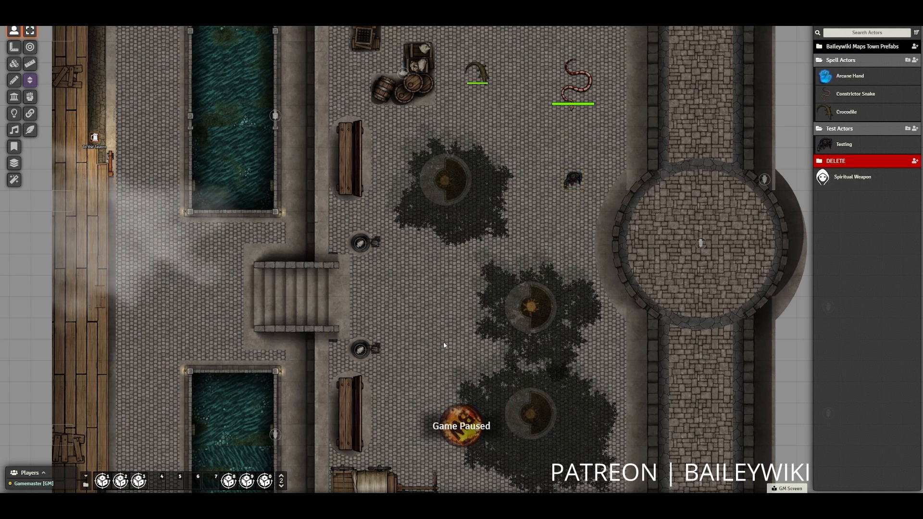
{"action": "double_click", "coordinate": [573, 180]}
{"action": "left_click", "coordinate": [483, 202]}
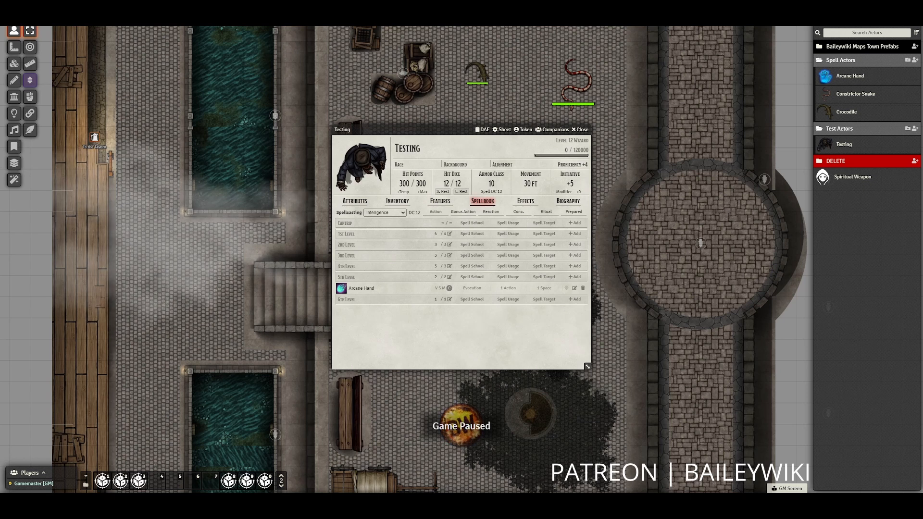
Add the Spiritual Weapon spell from the Spells (SRD) compendium to Testing's spellbook and close the compendium
{"action": "left_click", "coordinate": [856, 11]}
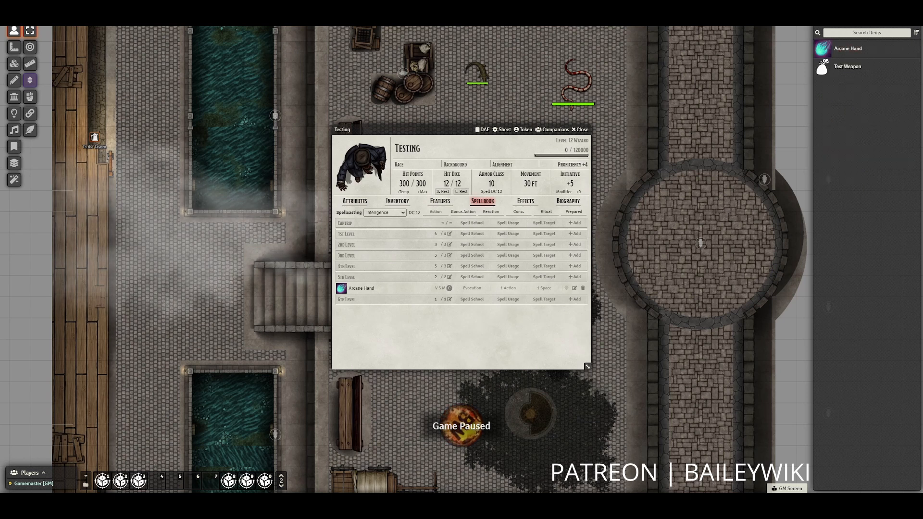
{"action": "left_click", "coordinate": [899, 10]}
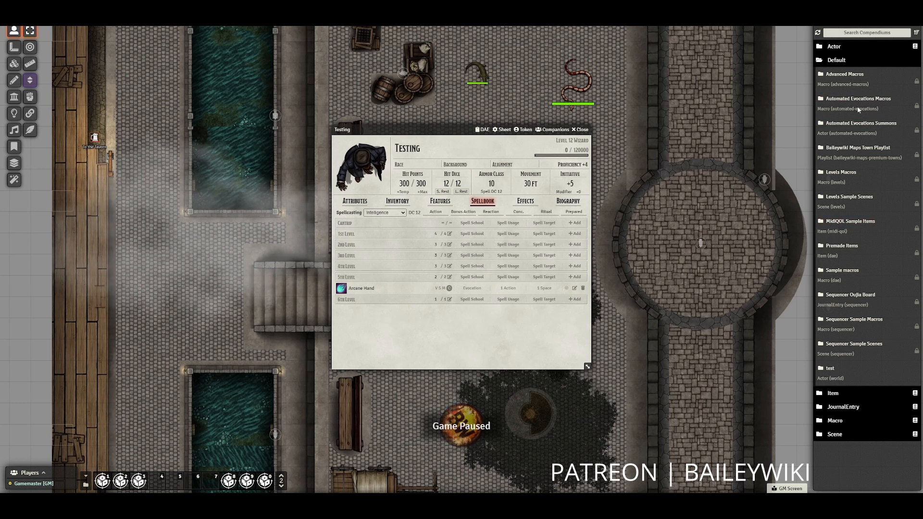
{"action": "left_click", "coordinate": [829, 61]}
{"action": "left_click", "coordinate": [833, 74]}
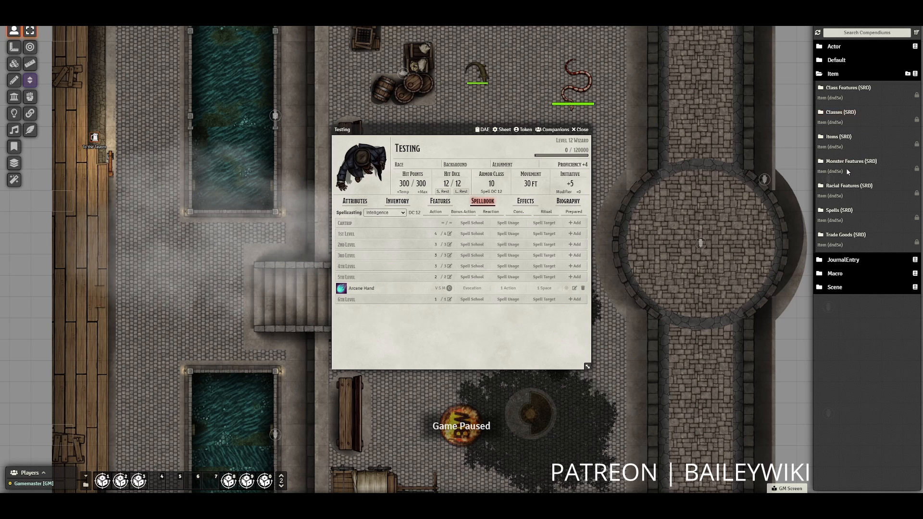
{"action": "left_click", "coordinate": [838, 210]}
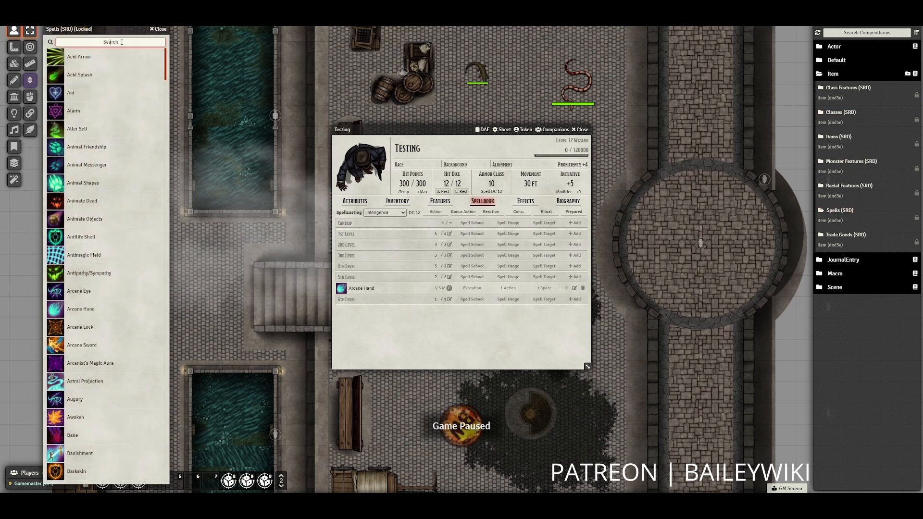
{"action": "left_click", "coordinate": [122, 42]}
{"action": "type", "text": "spiri"}
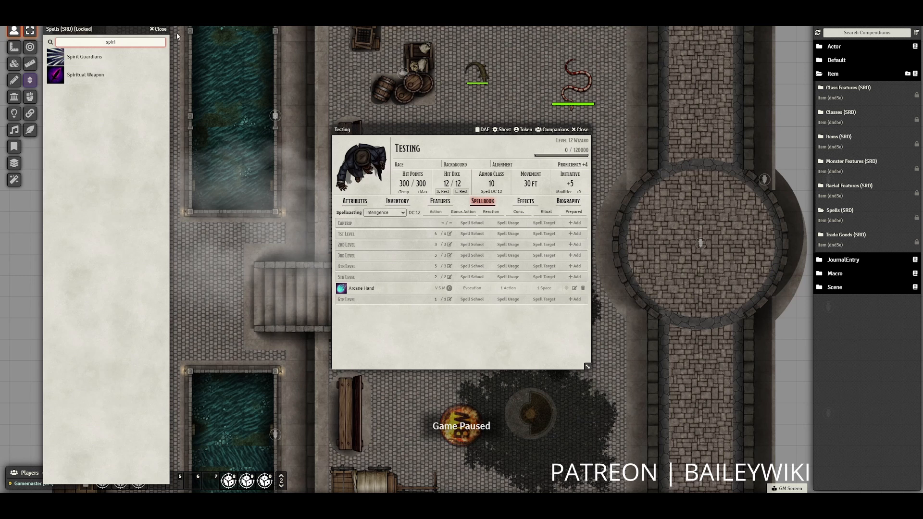
{"action": "left_click_drag", "start_coordinate": [88, 79], "coordinate": [433, 250]}
{"action": "left_click", "coordinate": [160, 29]}
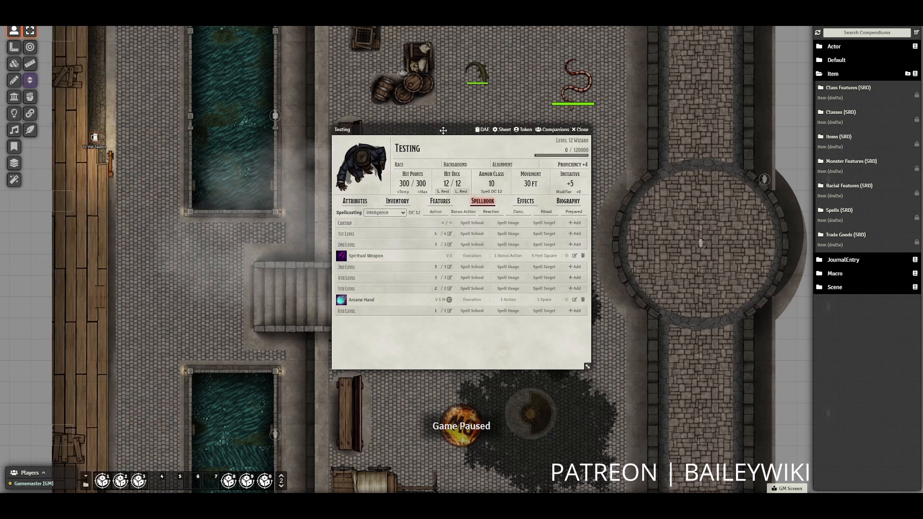
Move the Testing sheet clear of the tokens and expand the Spiritual Weapon spell to read its damage and higher-level scaling
{"action": "left_click_drag", "start_coordinate": [444, 131], "coordinate": [713, 141]}
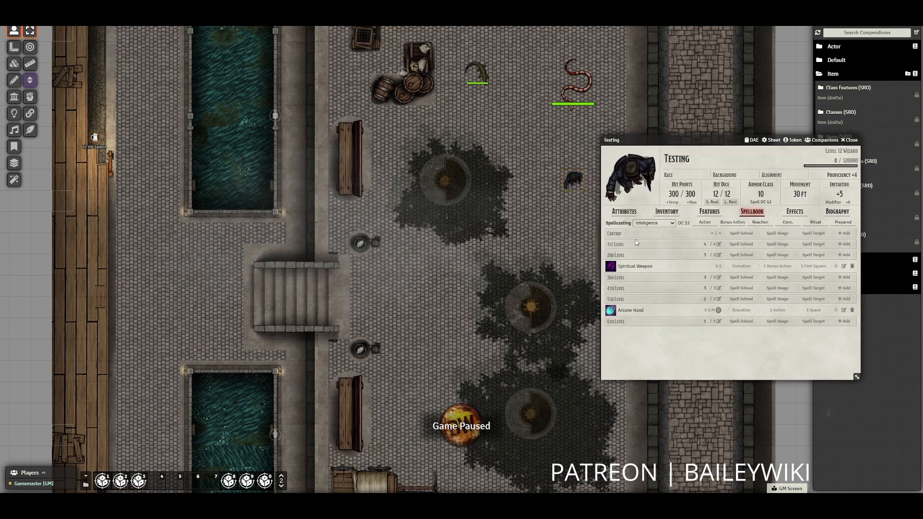
{"action": "left_click", "coordinate": [635, 266]}
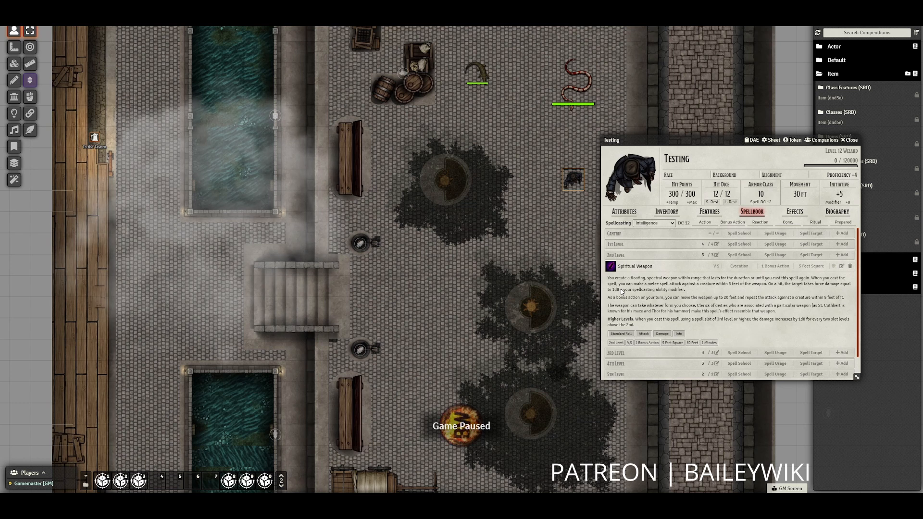
{"action": "left_click", "coordinate": [801, 322]}
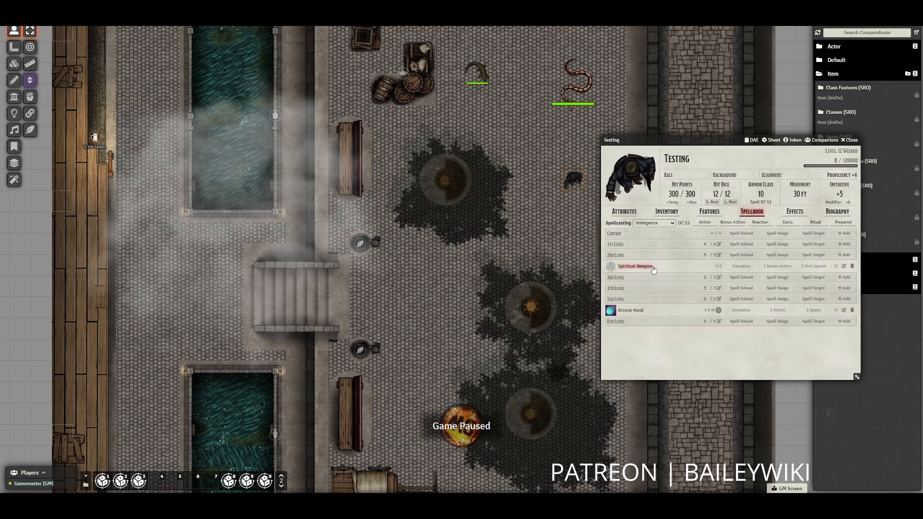
{"action": "left_click", "coordinate": [634, 267]}
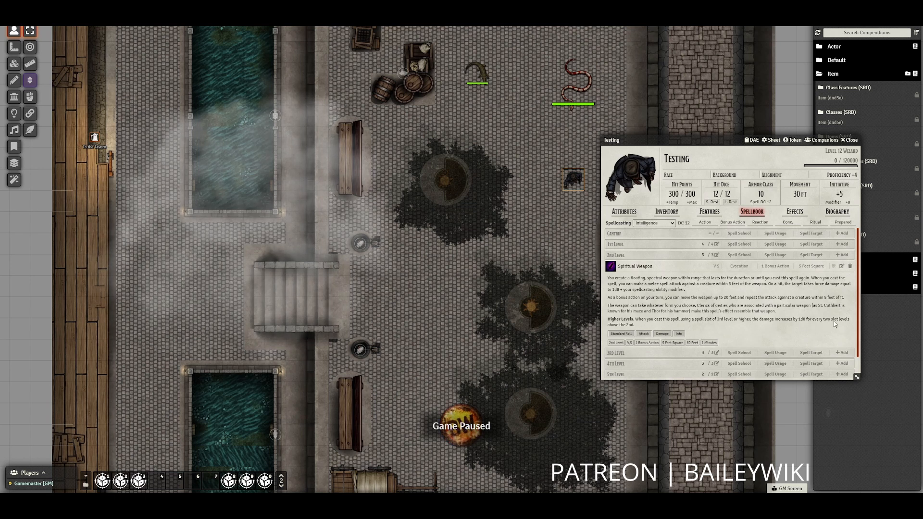
Cast Spiritual Weapon at 2nd Level without consuming a slot or placing a template, and summon the weapon below and to the left of the Testing token
{"action": "left_click", "coordinate": [610, 266]}
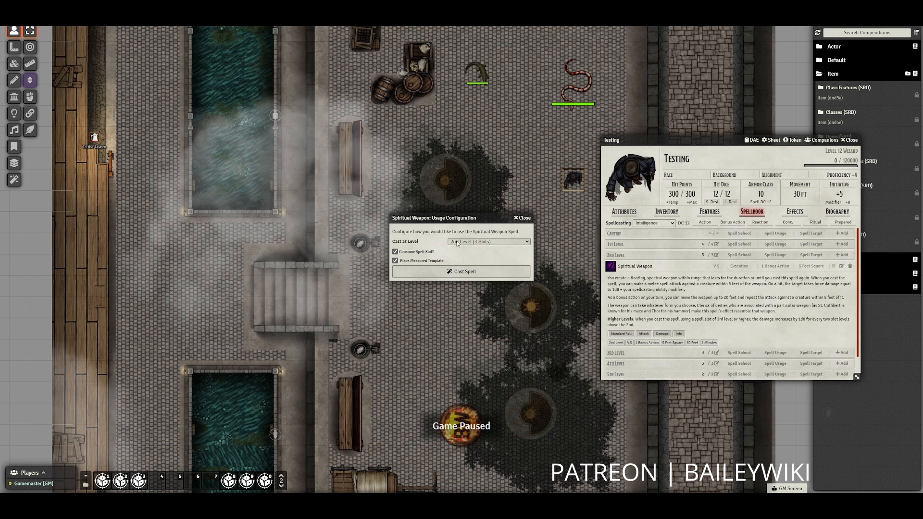
{"action": "left_click", "coordinate": [395, 251]}
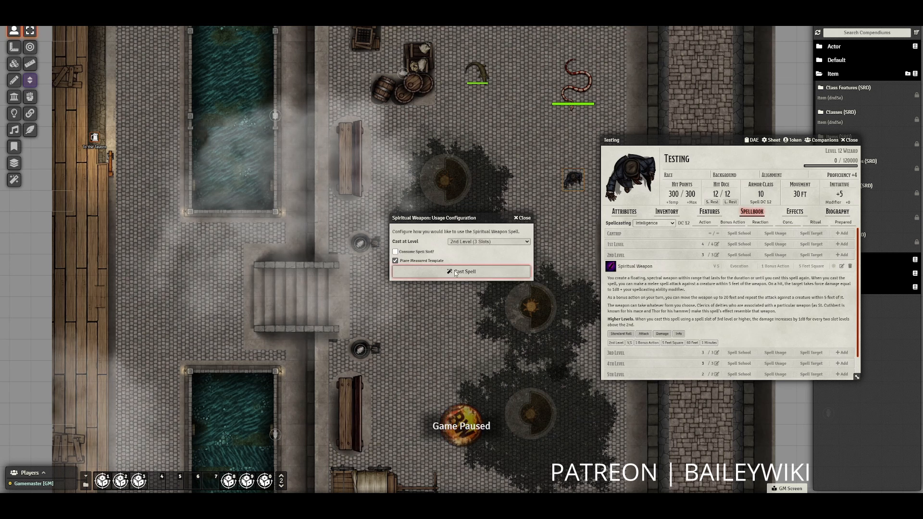
{"action": "left_click", "coordinate": [395, 260]}
{"action": "left_click", "coordinate": [469, 272]}
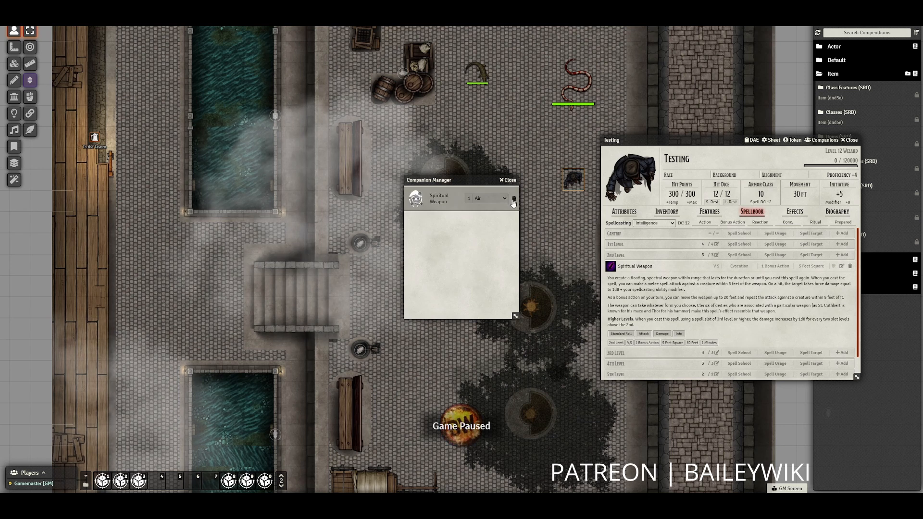
{"action": "left_click_drag", "start_coordinate": [428, 202], "coordinate": [527, 234]}
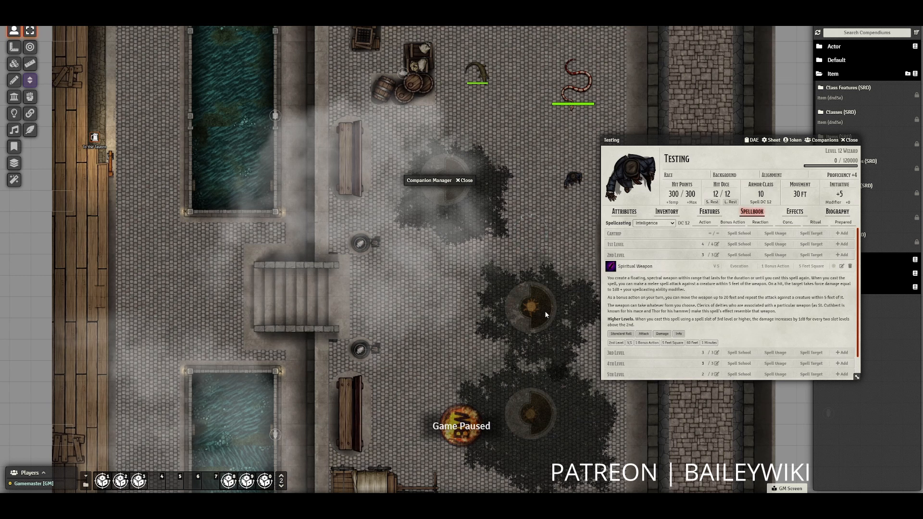
{"action": "left_click", "coordinate": [508, 180]}
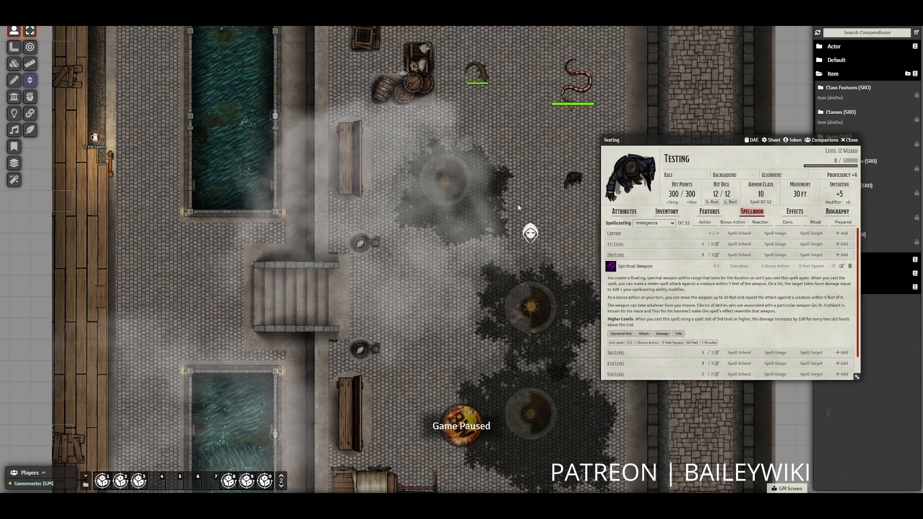
Check the damage formula of the newly cast Spiritual Weapon's Slash attack and close the attack and token sheets
{"action": "double_click", "coordinate": [531, 234]}
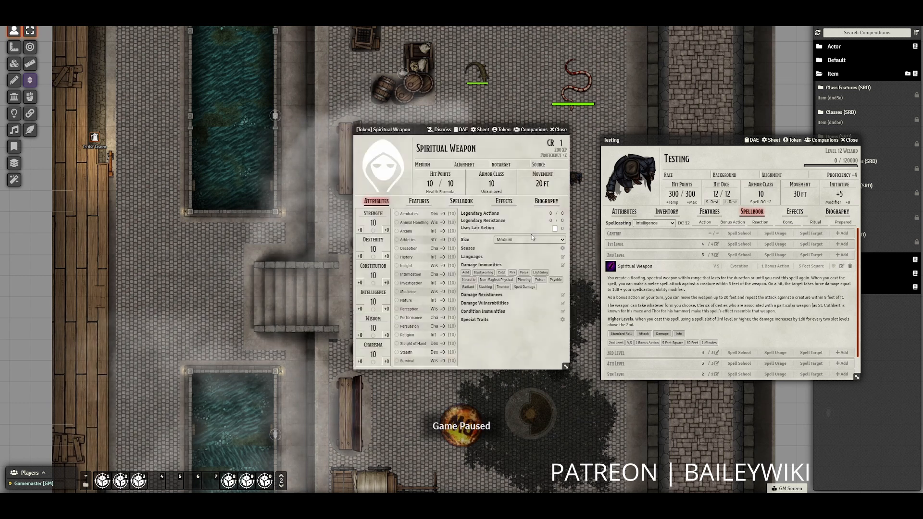
{"action": "left_click", "coordinate": [418, 202]}
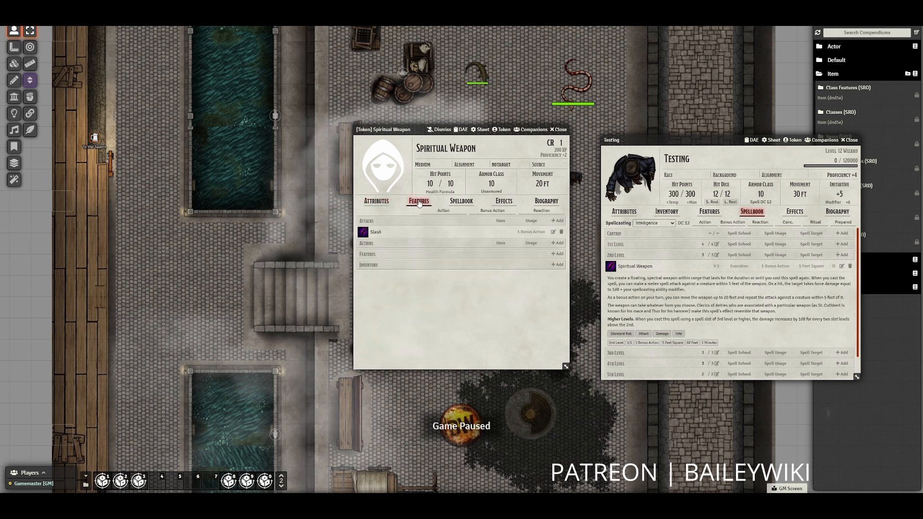
{"action": "left_click", "coordinate": [376, 232]}
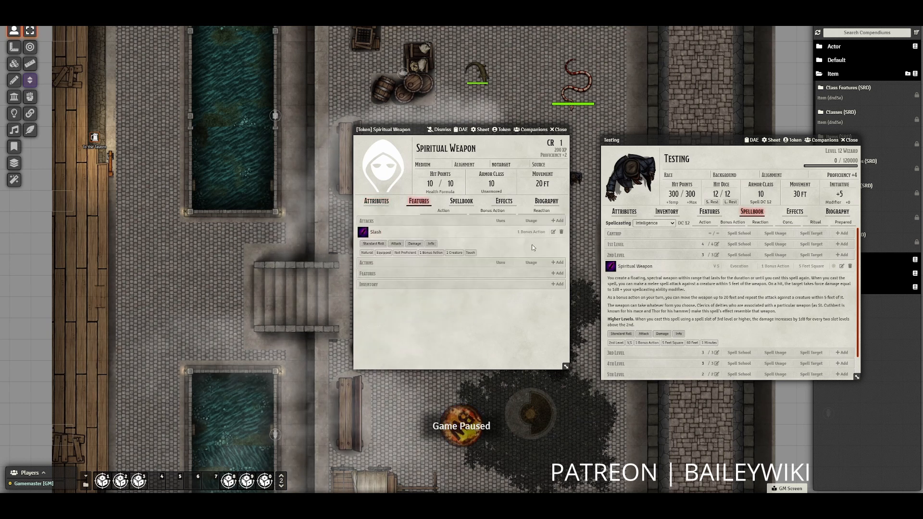
{"action": "left_click", "coordinate": [553, 231]}
{"action": "left_click", "coordinate": [462, 234]}
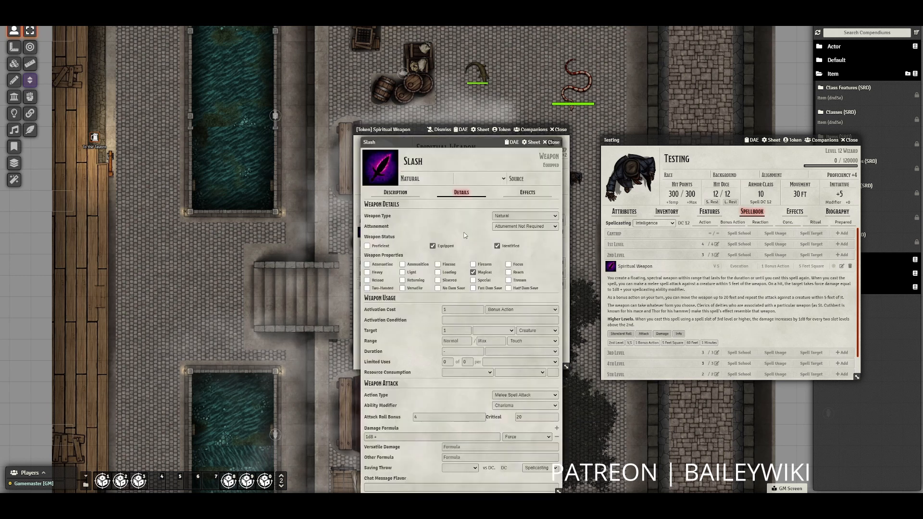
{"action": "left_click", "coordinate": [370, 438]}
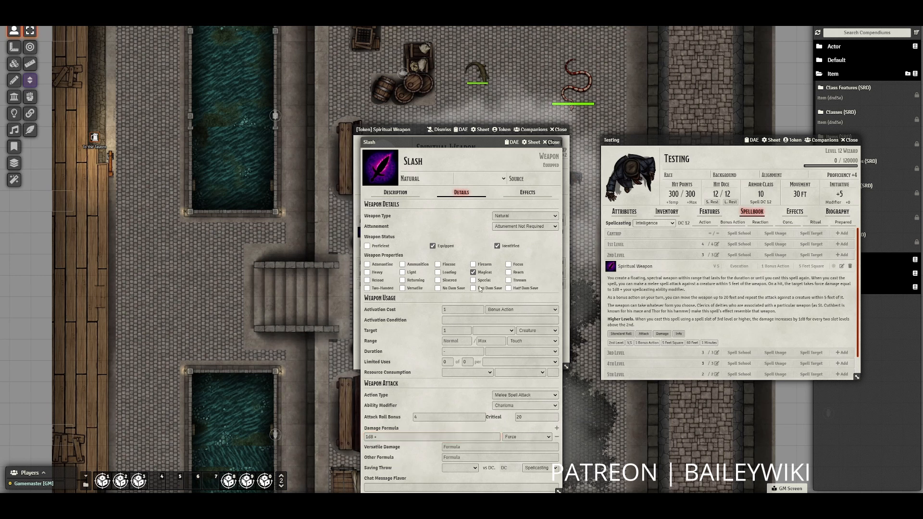
{"action": "left_click", "coordinate": [551, 142]}
{"action": "key", "text": "space"}
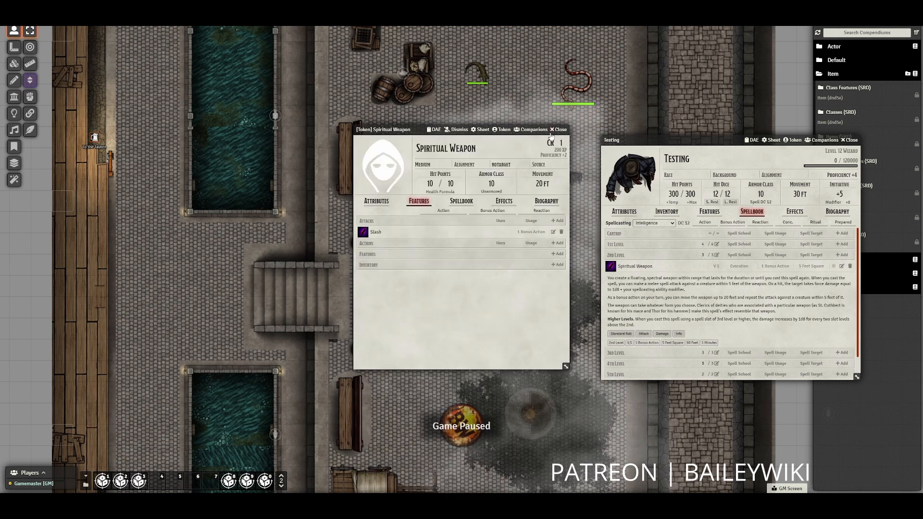
{"action": "left_click", "coordinate": [559, 130]}
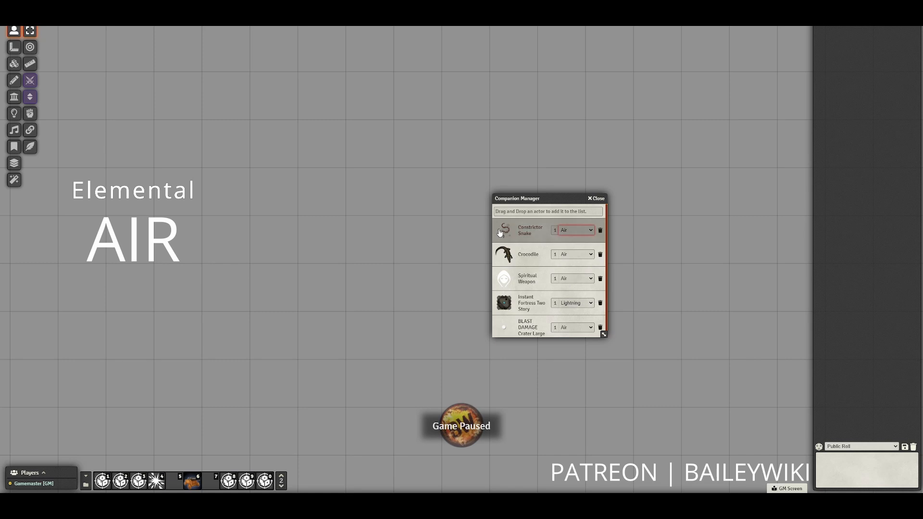
Summon the Constrictor Snake onto the empty grid with the Air animation, and again with the Fire animation
{"action": "left_click", "coordinate": [504, 230]}
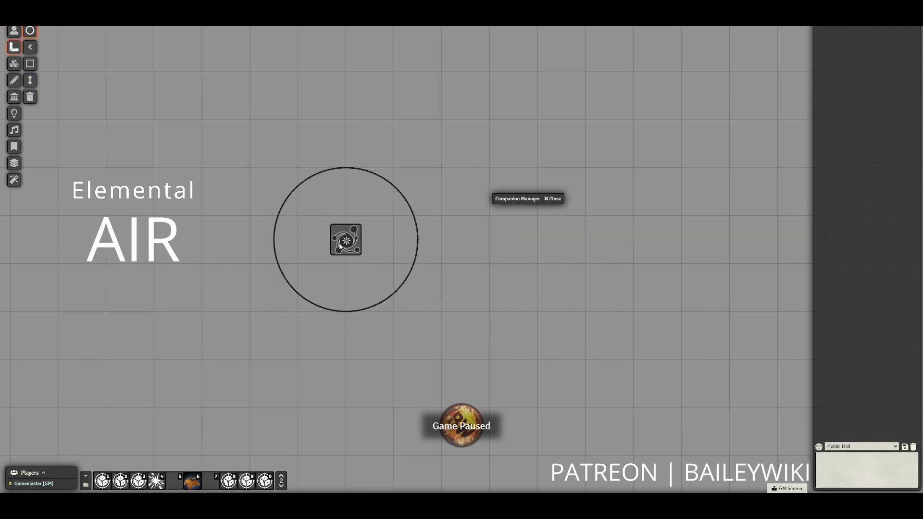
{"action": "left_click", "coordinate": [340, 246]}
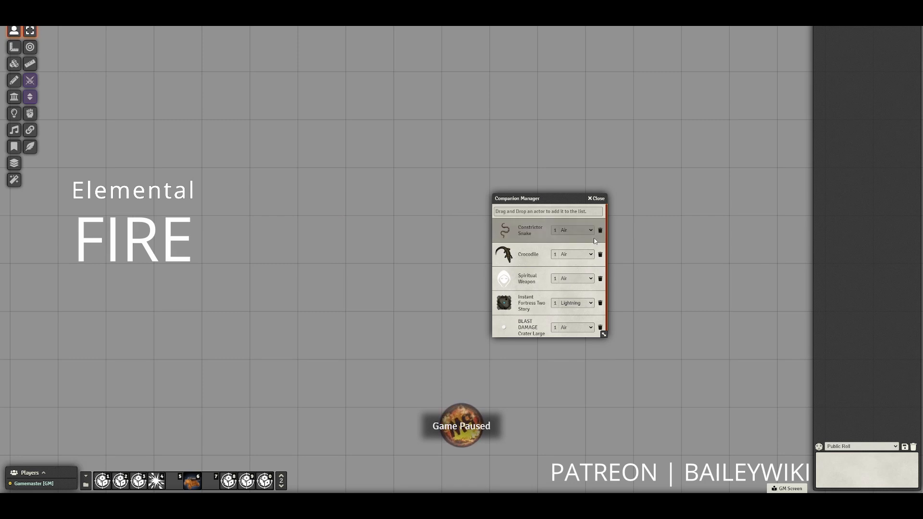
{"action": "left_click", "coordinate": [573, 230]}
{"action": "left_click", "coordinate": [586, 256]}
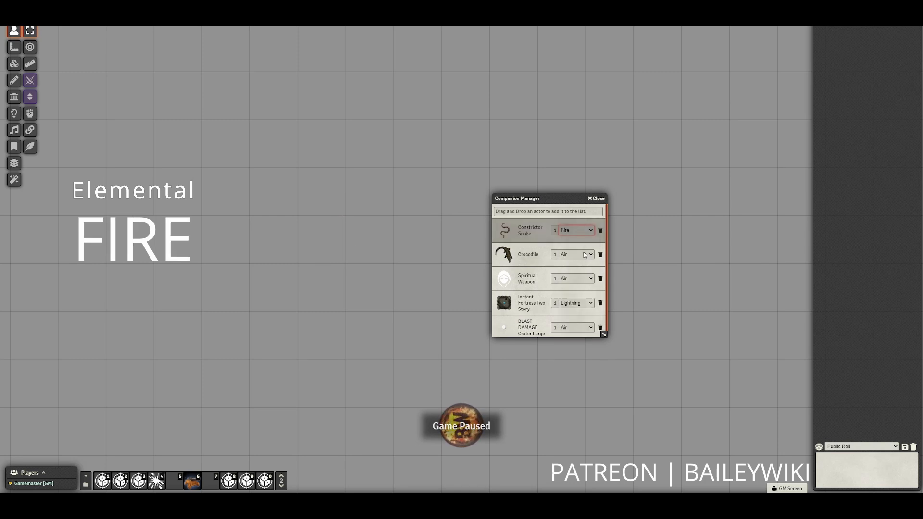
{"action": "left_click", "coordinate": [508, 234]}
{"action": "left_click", "coordinate": [317, 237]}
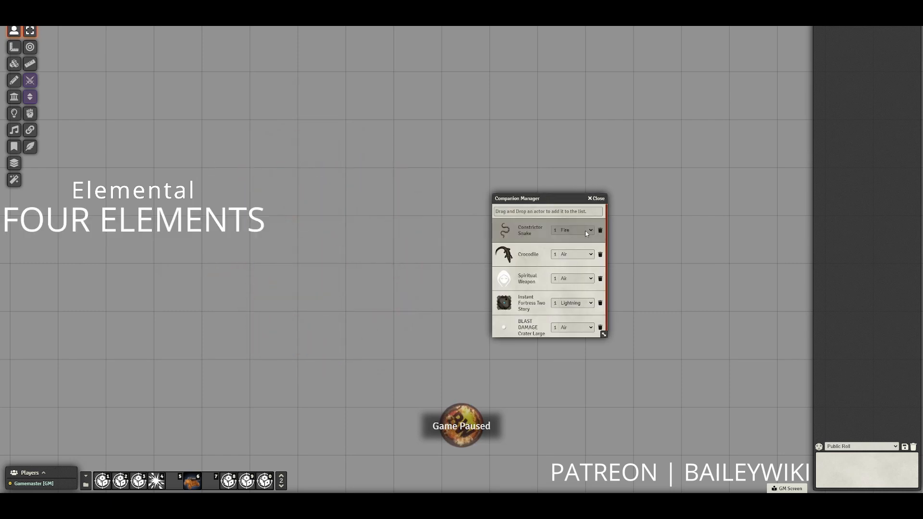
Set the Constrictor Snake's summoning animation to Four Elements and summon it onto the grid
{"action": "left_click", "coordinate": [581, 230]}
{"action": "left_click", "coordinate": [579, 256]}
{"action": "left_click", "coordinate": [505, 232]}
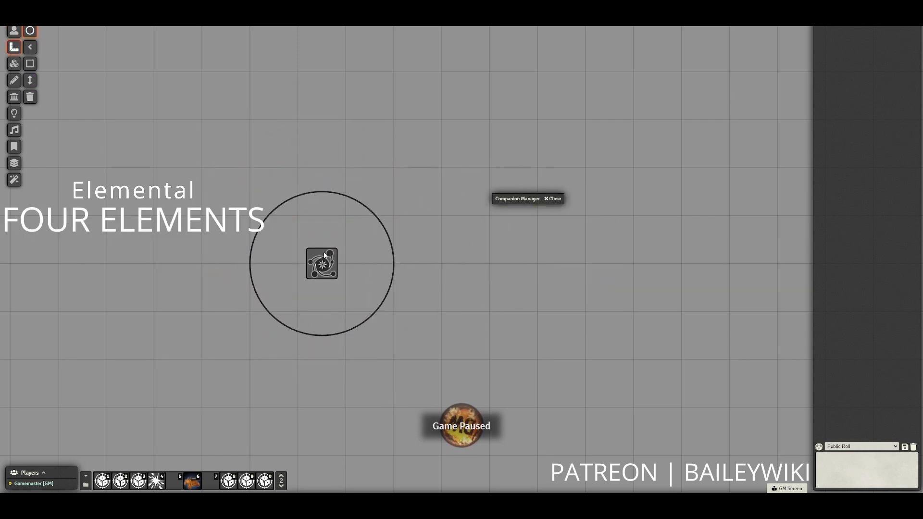
{"action": "left_click", "coordinate": [319, 239]}
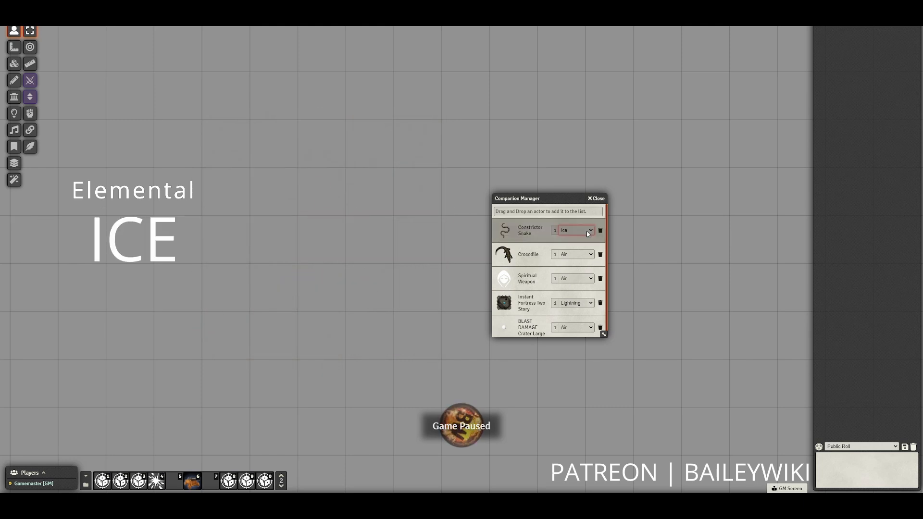
Choose the Ice animation for the Constrictor Snake and summon it onto the grid
{"action": "left_click", "coordinate": [587, 234]}
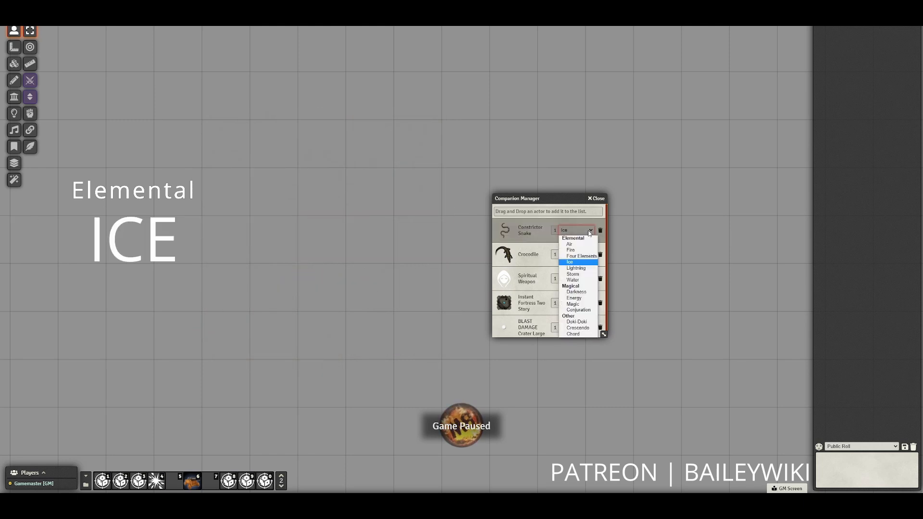
{"action": "left_click", "coordinate": [585, 263]}
{"action": "left_click", "coordinate": [499, 230]}
{"action": "left_click", "coordinate": [368, 239]}
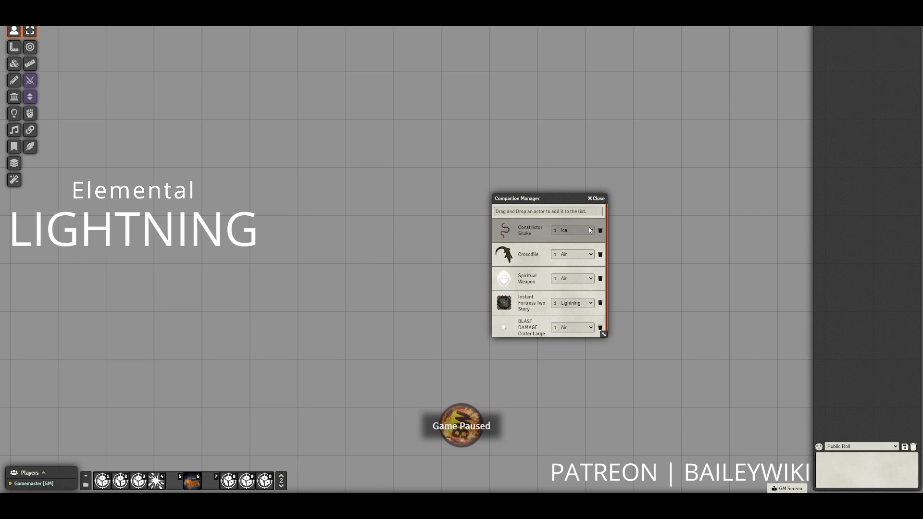
Switch the Constrictor Snake's animation to Lightning and summon it onto the grid
{"action": "left_click", "coordinate": [577, 231]}
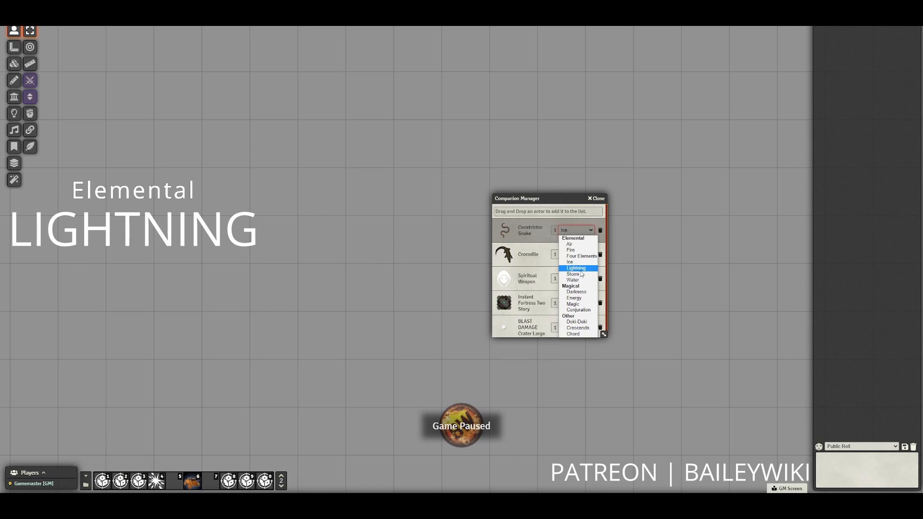
{"action": "left_click", "coordinate": [581, 268]}
{"action": "left_click", "coordinate": [524, 231]}
{"action": "left_click", "coordinate": [369, 240]}
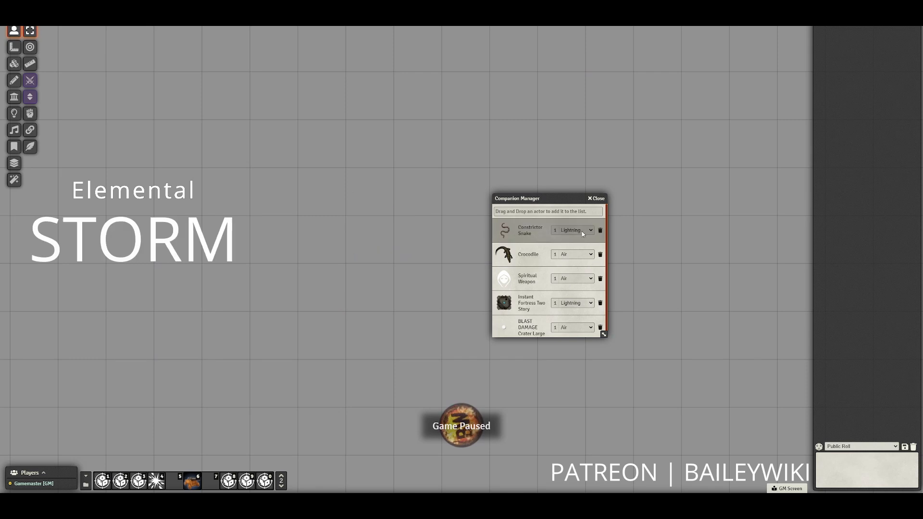
Set the Constrictor Snake's summoning animation to Storm and summon it onto the grid
{"action": "left_click", "coordinate": [577, 230]}
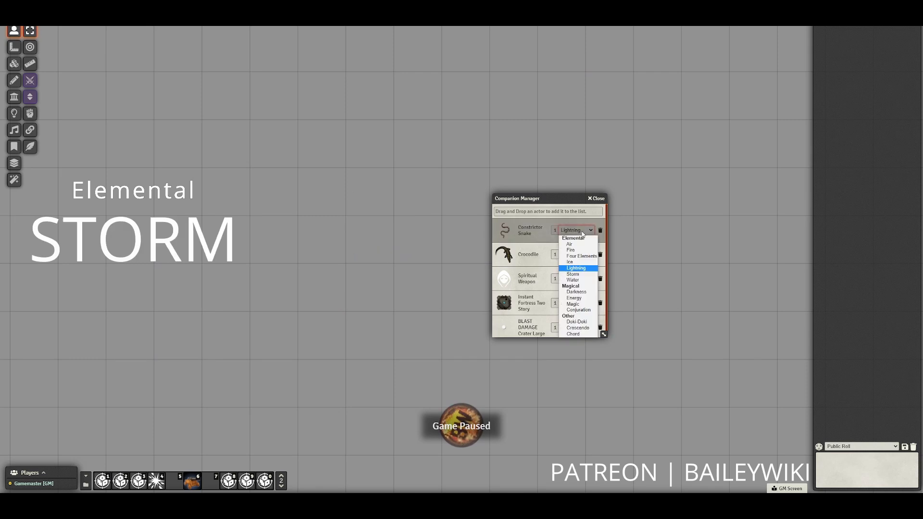
{"action": "left_click", "coordinate": [575, 273]}
{"action": "left_click", "coordinate": [524, 230]}
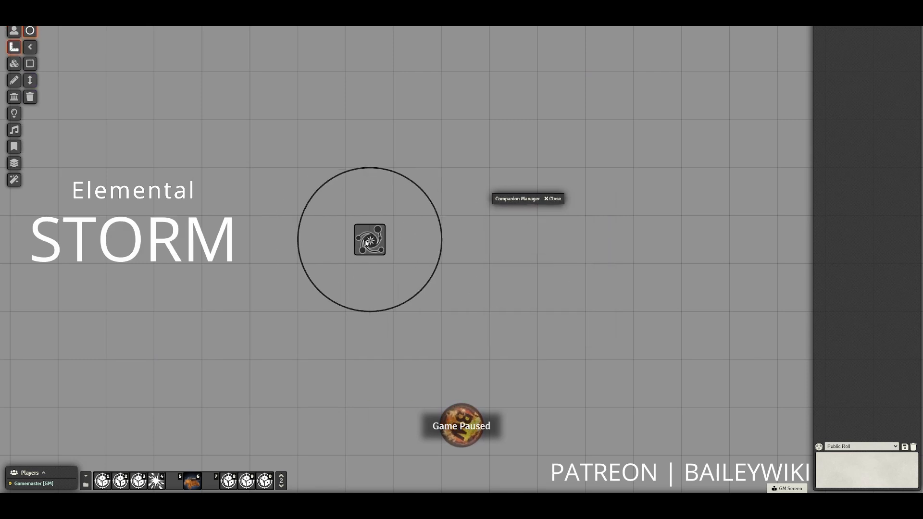
{"action": "left_click", "coordinate": [369, 240]}
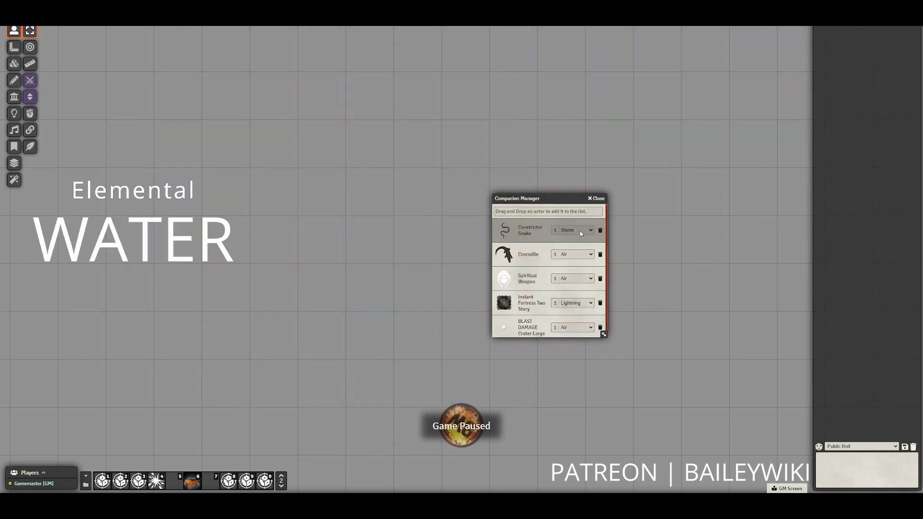
Change the Constrictor Snake's animation to Water and summon it onto the grid
{"action": "left_click", "coordinate": [579, 231]}
{"action": "left_click", "coordinate": [573, 280]}
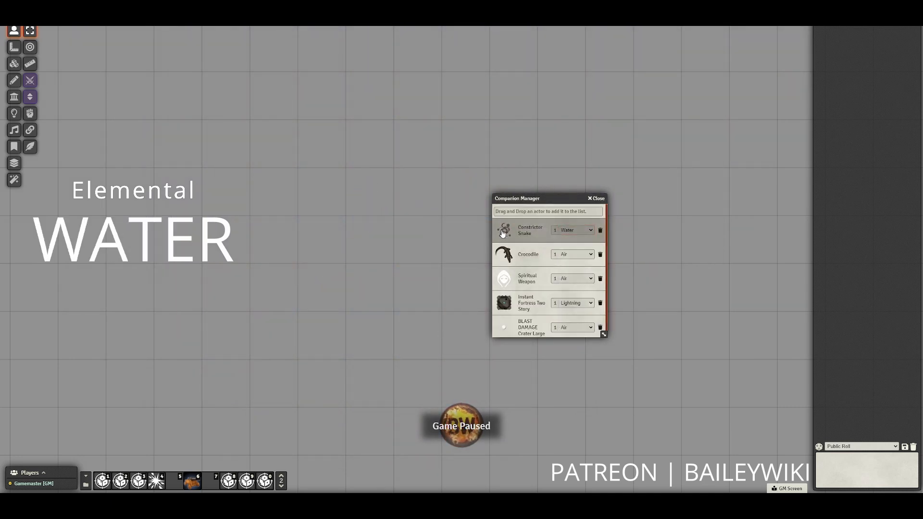
{"action": "left_click", "coordinate": [504, 230]}
{"action": "left_click", "coordinate": [366, 238]}
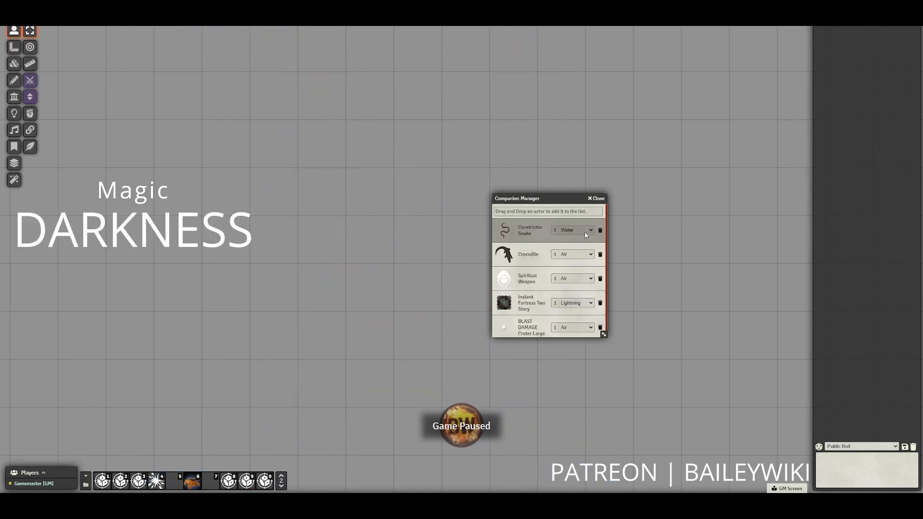
Choose the magical Darkness animation for the Constrictor Snake and summon it onto the grid
{"action": "left_click", "coordinate": [586, 233]}
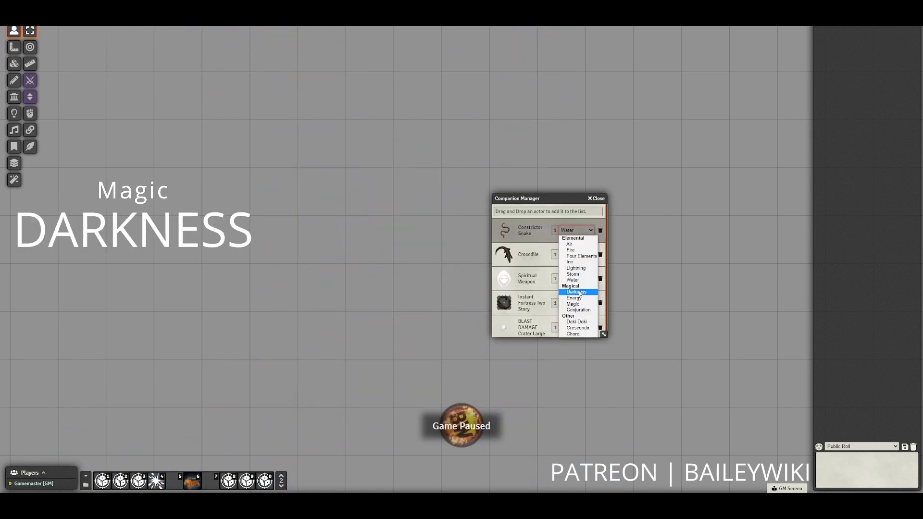
{"action": "left_click", "coordinate": [577, 292]}
{"action": "left_click", "coordinate": [504, 230]}
{"action": "left_click", "coordinate": [367, 239]}
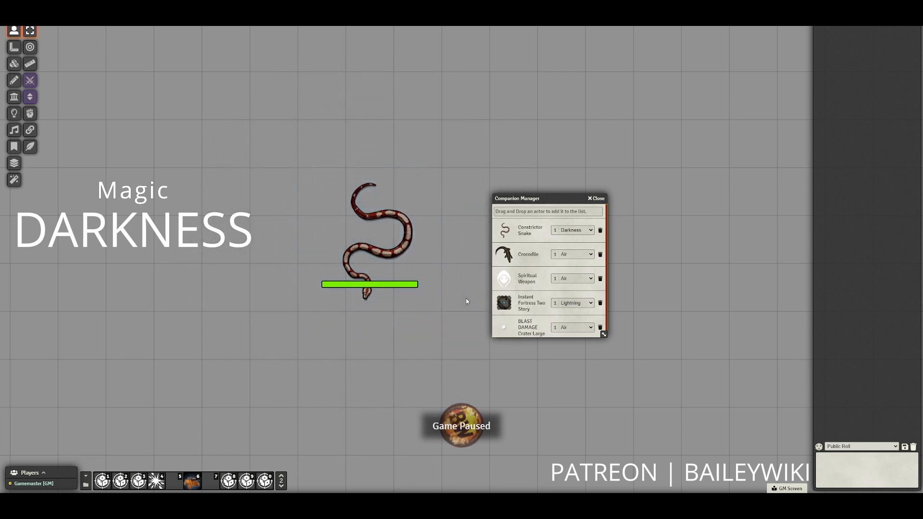
Switch the Constrictor Snake's animation to Energy and summon it onto the grid
{"action": "left_click", "coordinate": [572, 231]}
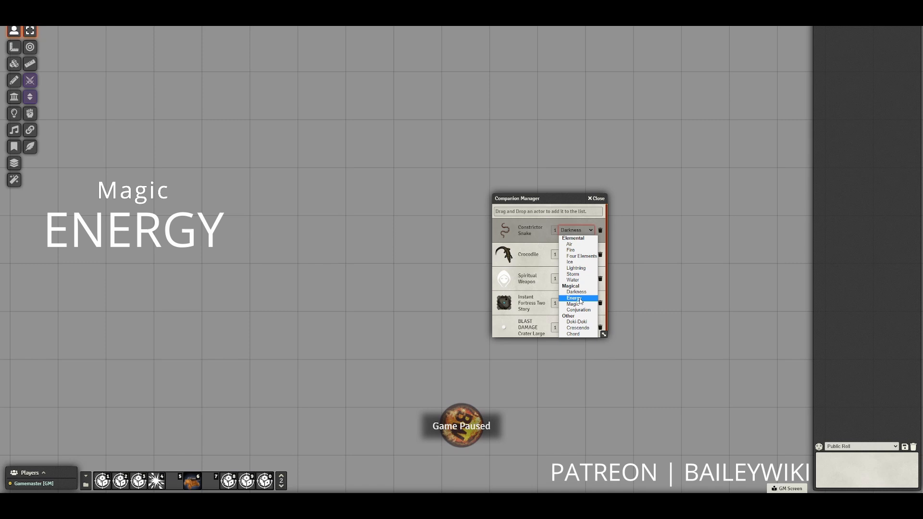
{"action": "left_click", "coordinate": [577, 299]}
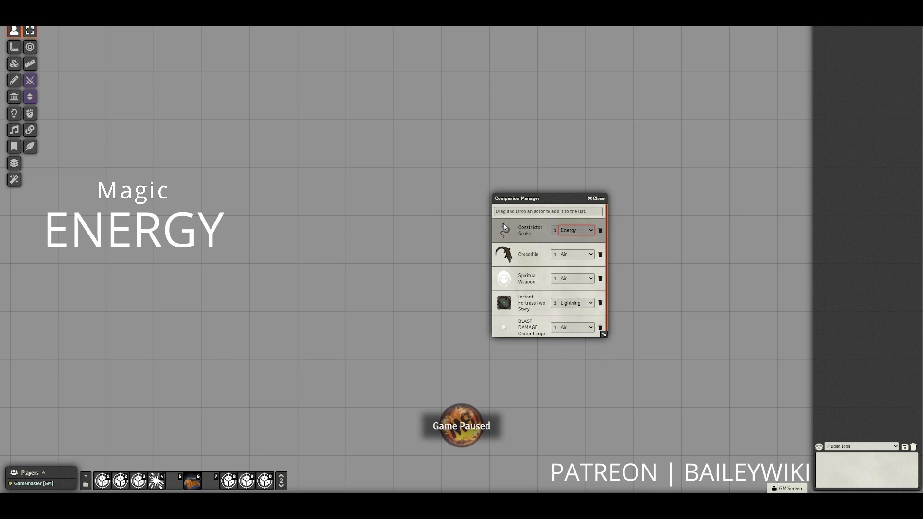
{"action": "left_click", "coordinate": [504, 230]}
{"action": "left_click", "coordinate": [370, 238]}
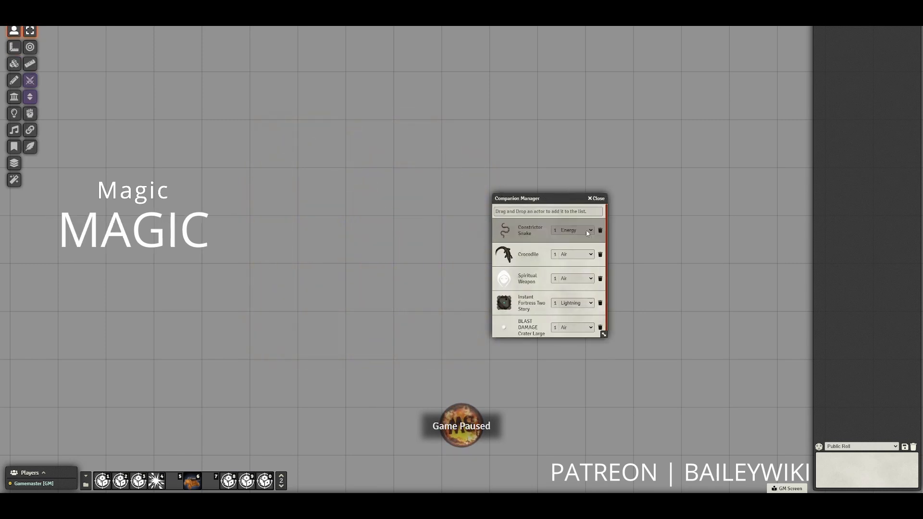
Set the Constrictor Snake's animation to Magic and summon it onto the grid
{"action": "left_click", "coordinate": [572, 230]}
{"action": "left_click", "coordinate": [573, 304]}
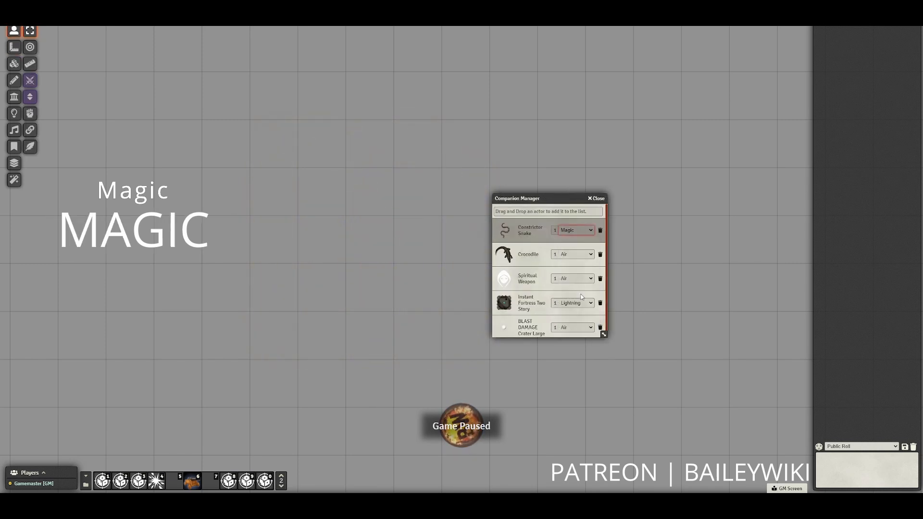
{"action": "left_click", "coordinate": [504, 230]}
{"action": "left_click", "coordinate": [367, 238]}
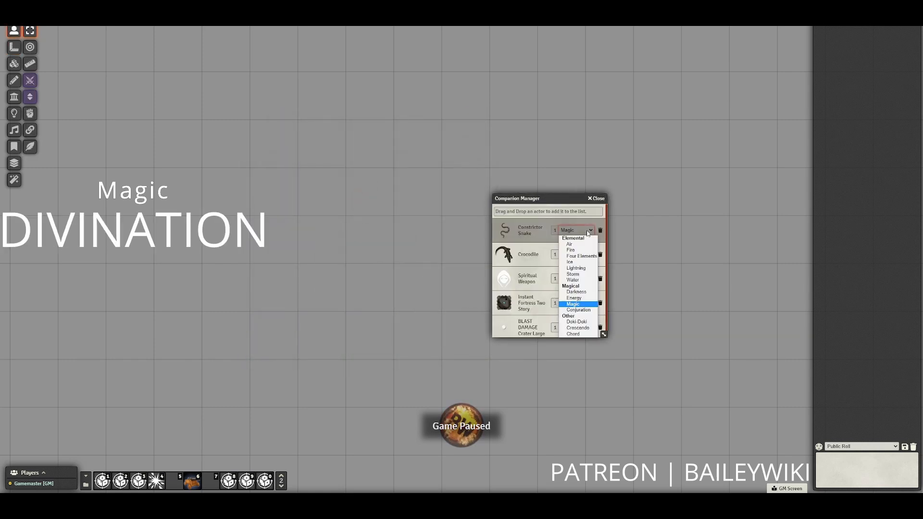
Summon the Constrictor Snake with the Conjuration animation, and choose Doki-Doki as its summoning animation
{"action": "left_click", "coordinate": [573, 304]}
{"action": "left_click", "coordinate": [505, 232]}
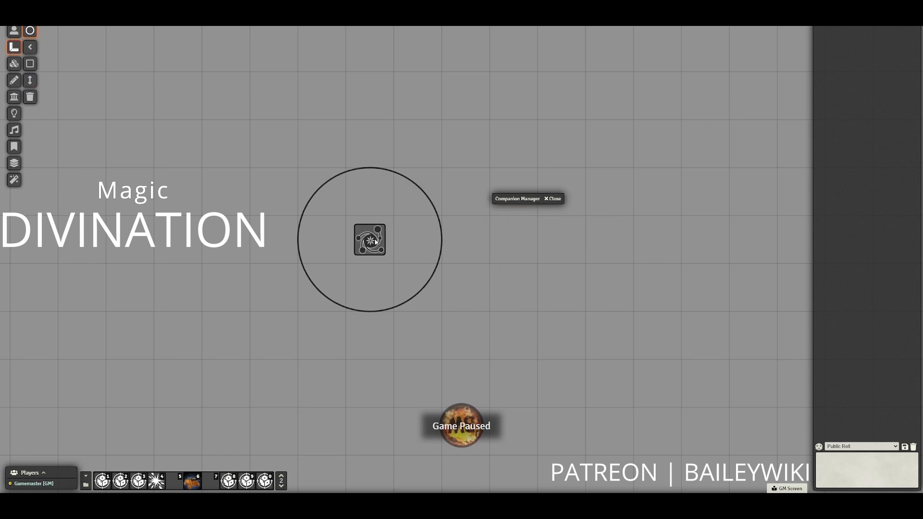
{"action": "left_click", "coordinate": [371, 238]}
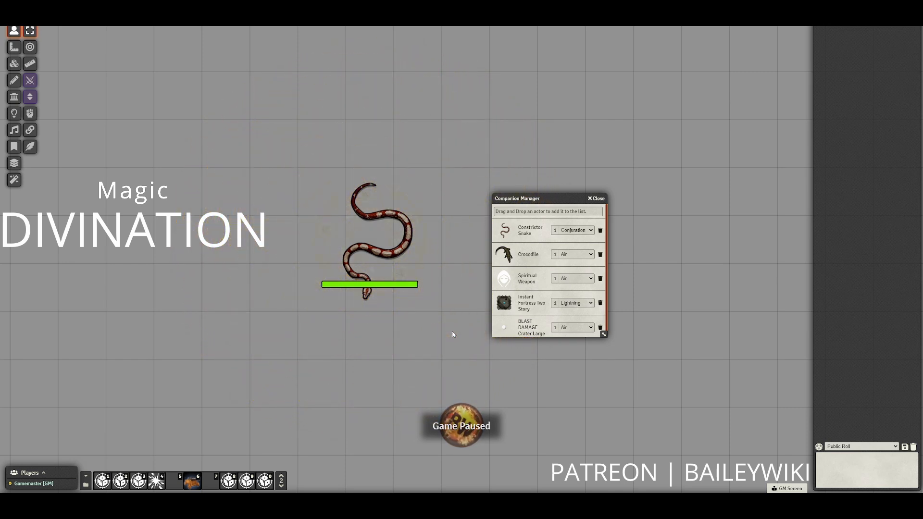
{"action": "left_click", "coordinate": [587, 230]}
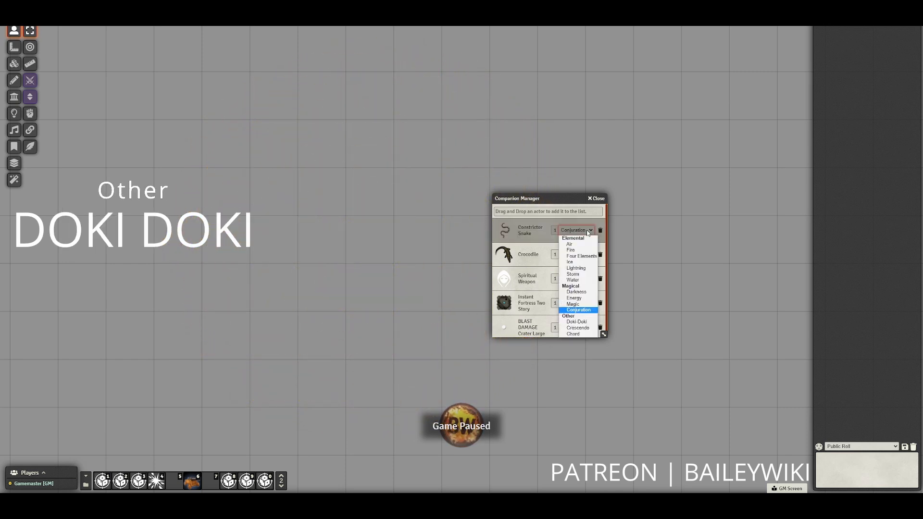
{"action": "left_click", "coordinate": [577, 321]}
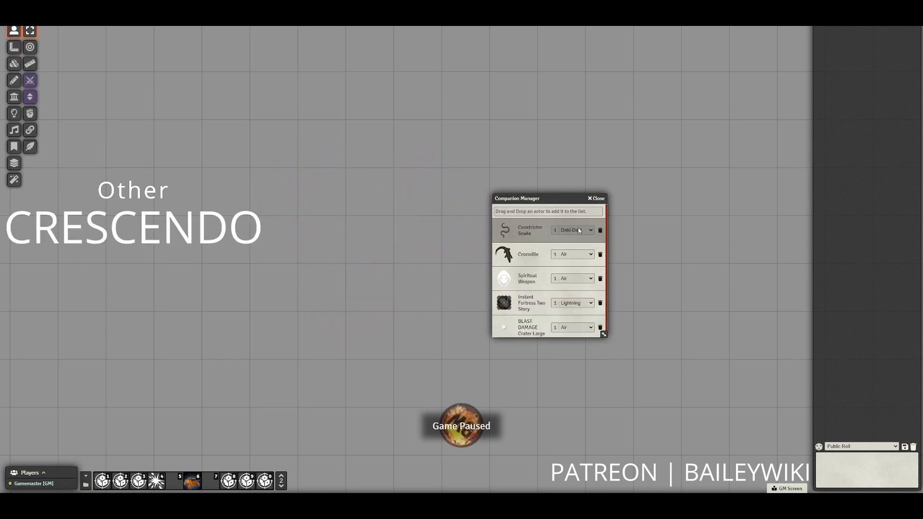
Summon the Constrictor Snake with the Crescendo animation and delete its token from the grid
{"action": "left_click", "coordinate": [580, 230]}
{"action": "left_click", "coordinate": [587, 329]}
{"action": "left_click", "coordinate": [509, 233]}
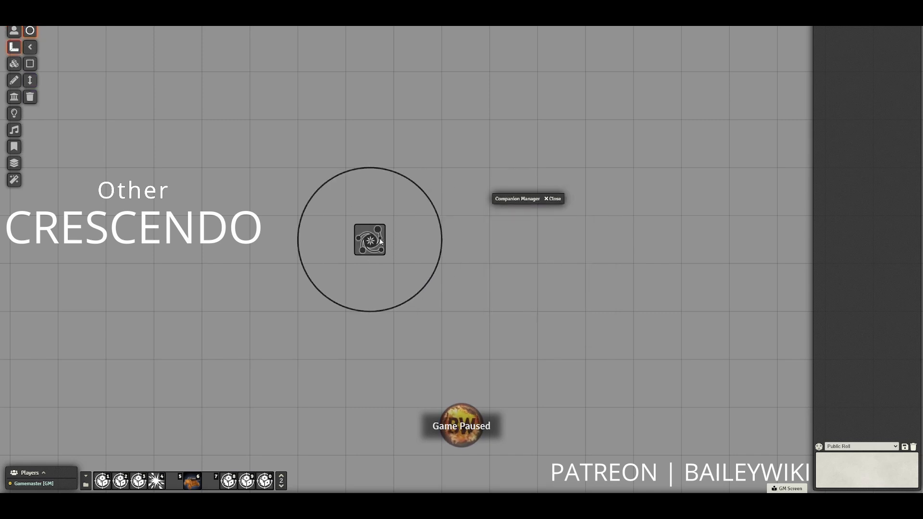
{"action": "left_click", "coordinate": [376, 241]}
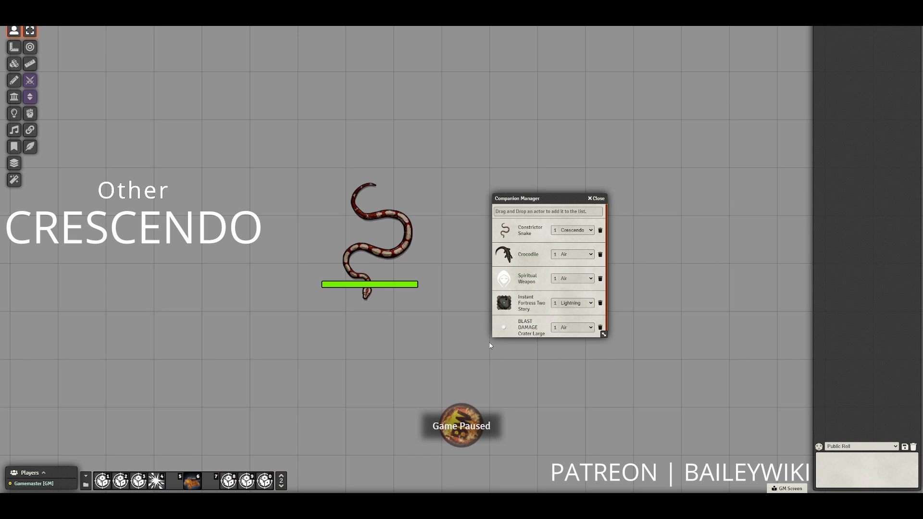
{"action": "key", "text": "Delete"}
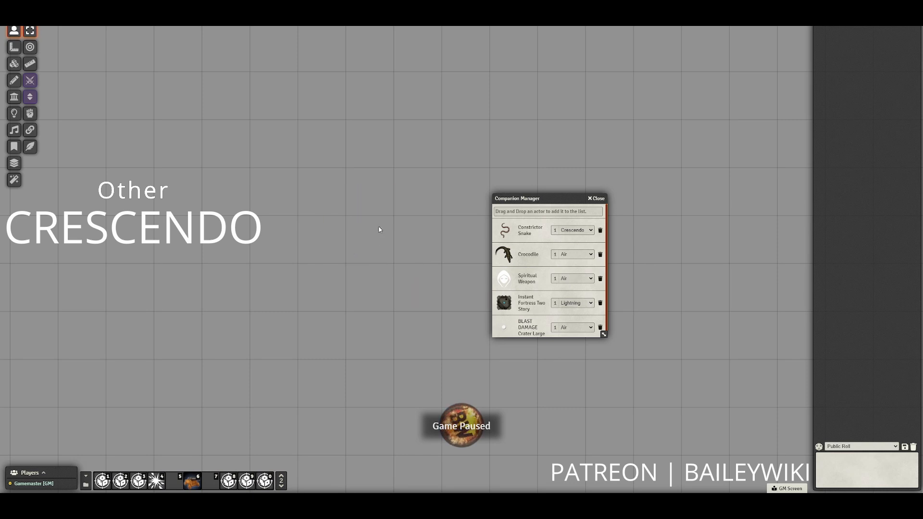
Choose the Chord animation for the Constrictor Snake and summon it onto the grid
{"action": "left_click", "coordinate": [577, 230]}
{"action": "left_click", "coordinate": [573, 334]}
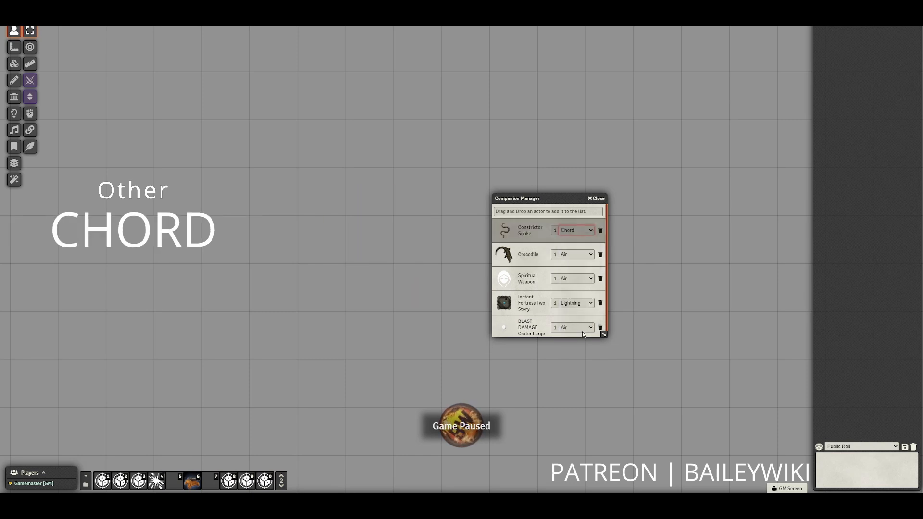
{"action": "left_click", "coordinate": [504, 231]}
{"action": "left_click", "coordinate": [370, 239]}
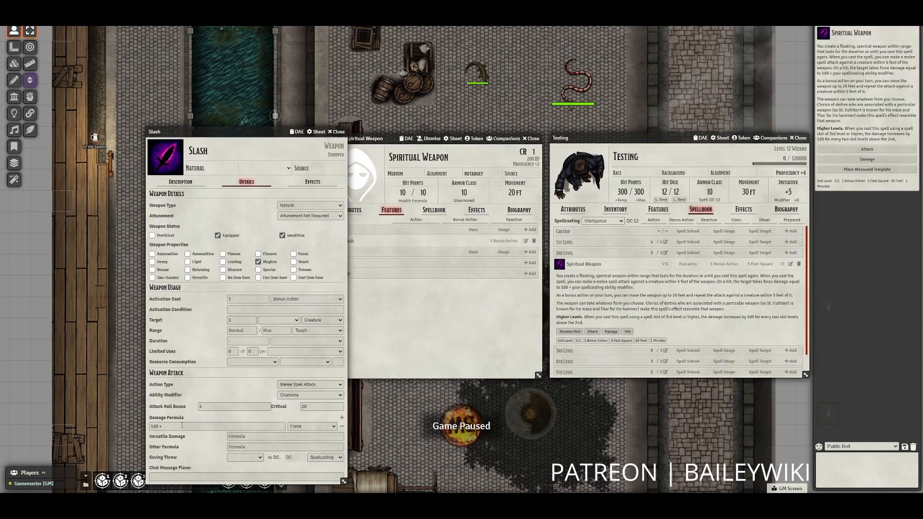
Examine the Slash weapon's attack bonus and damage formula against the Testing character's attributes and spellbook
{"action": "left_click", "coordinate": [175, 427]}
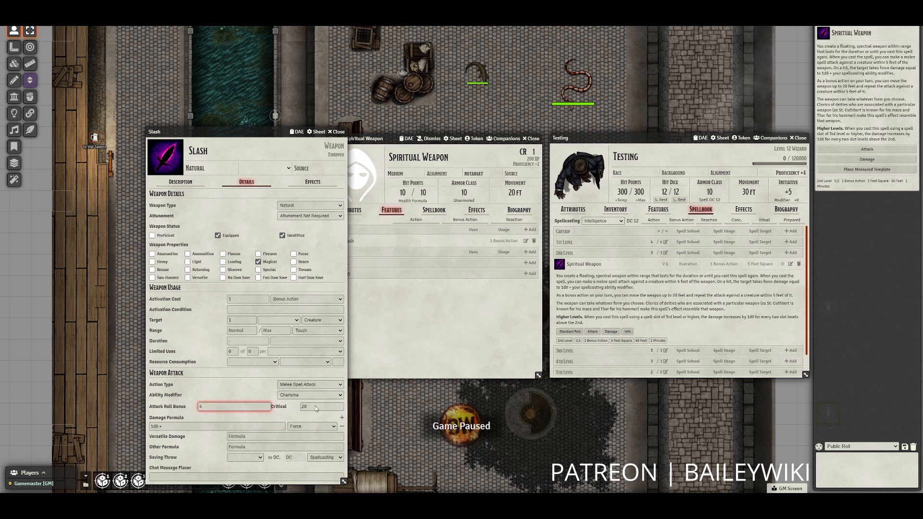
{"action": "left_click", "coordinate": [573, 210]}
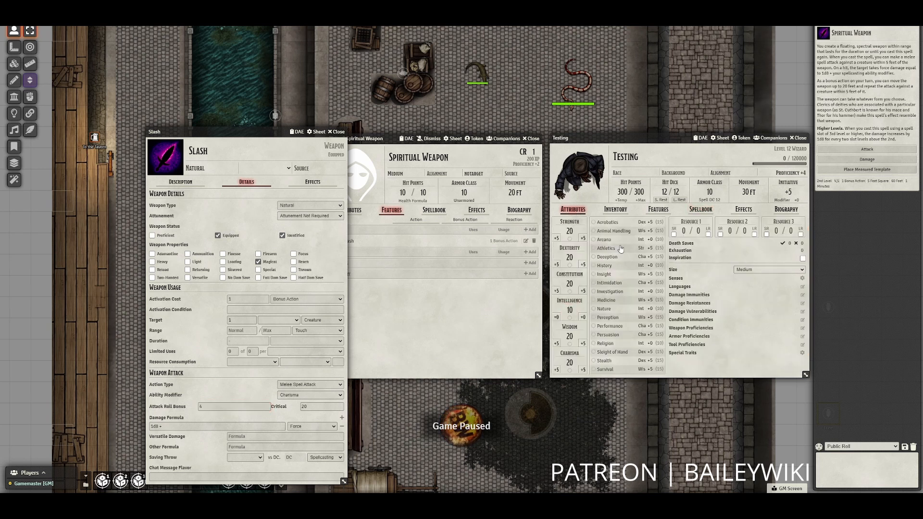
{"action": "left_click", "coordinate": [694, 211]}
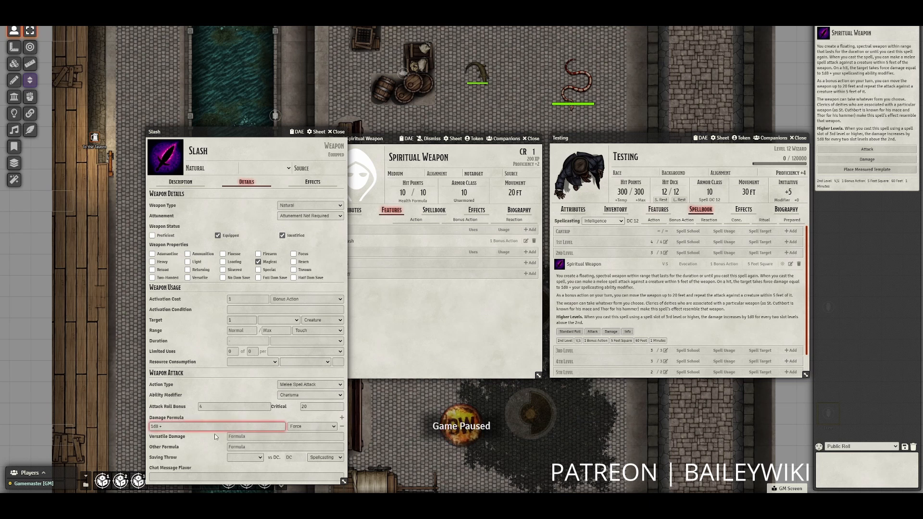
Close the Slash details, use the Spiritual Weapon's Slash, and make normal attack and damage rolls for it
{"action": "left_click", "coordinate": [336, 132]}
{"action": "left_click", "coordinate": [336, 243]}
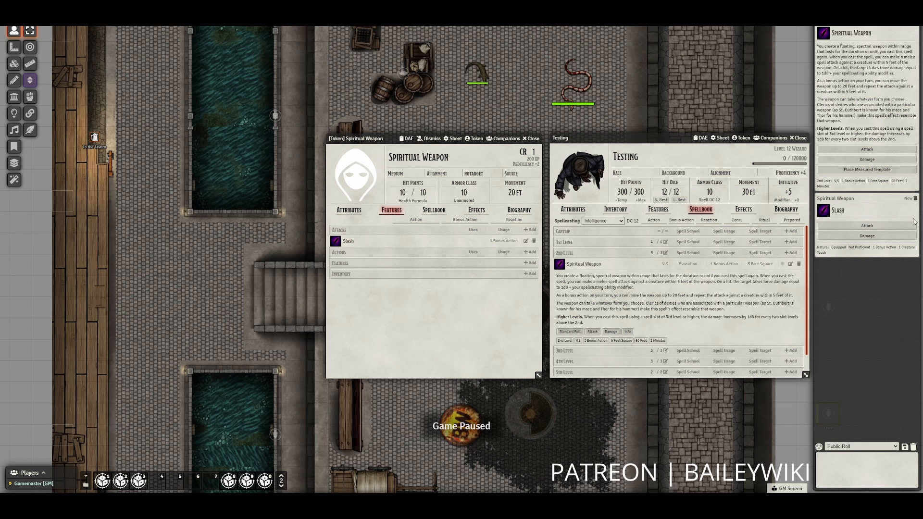
{"action": "left_click", "coordinate": [867, 226]}
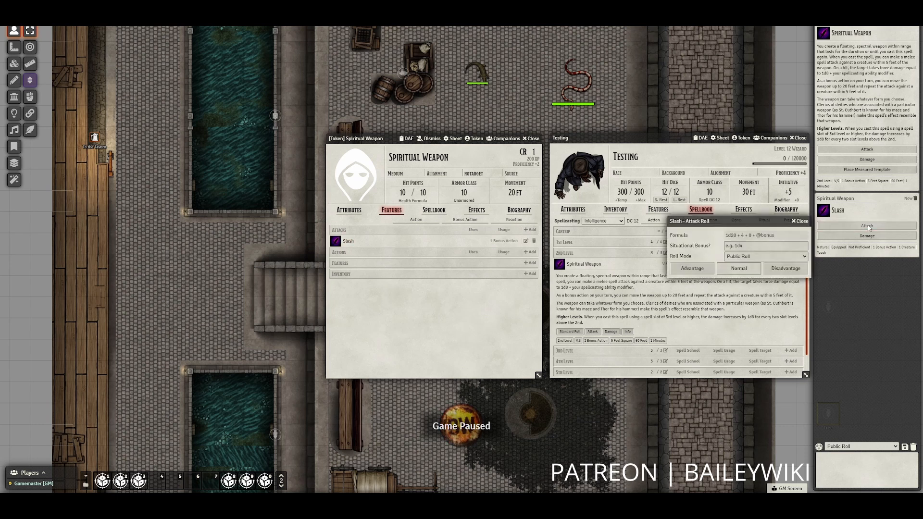
{"action": "left_click", "coordinate": [739, 269]}
{"action": "left_click", "coordinate": [867, 227]}
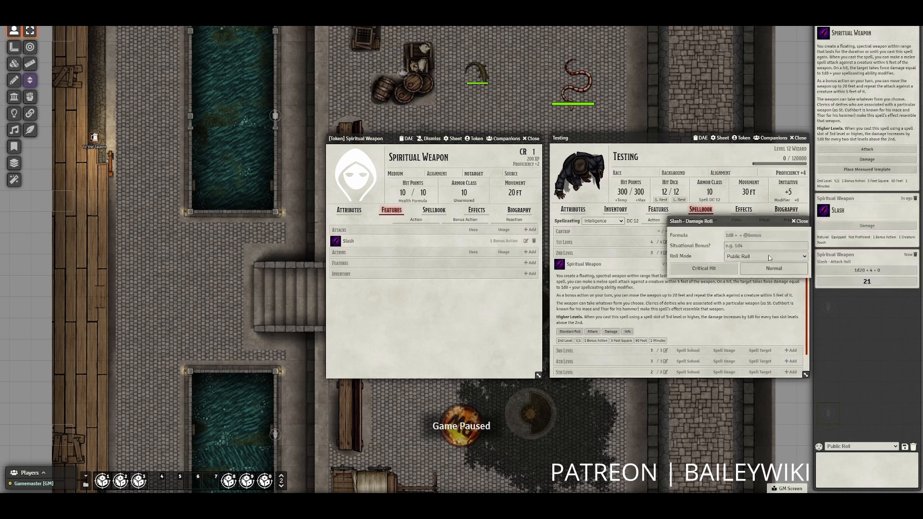
{"action": "left_click", "coordinate": [774, 268]}
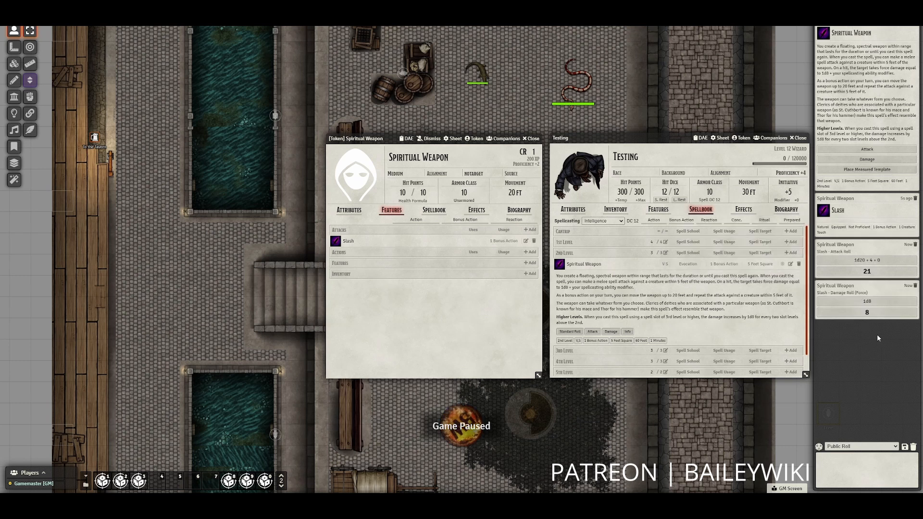
Close both character sheets, reopen the Testing character's sheet, and set its Intelligence to 20
{"action": "left_click", "coordinate": [531, 138]}
{"action": "left_click", "coordinate": [799, 139]}
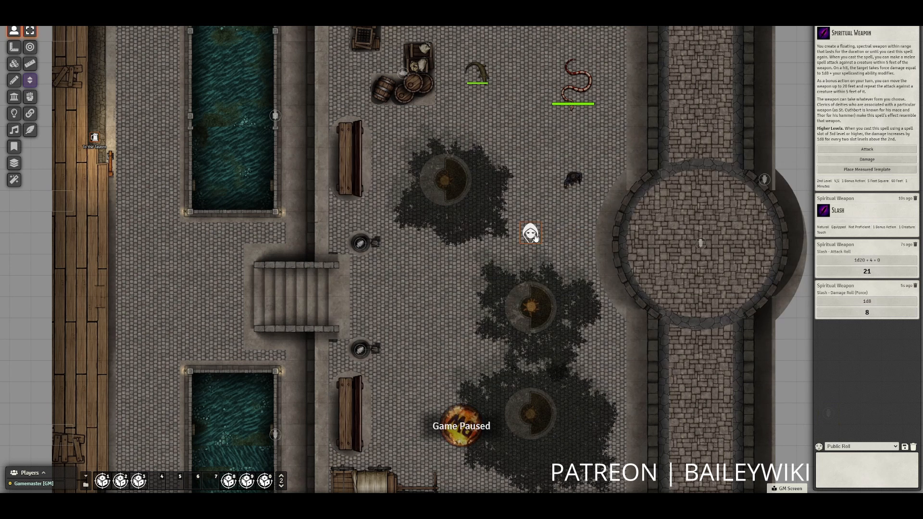
{"action": "double_click", "coordinate": [575, 183]}
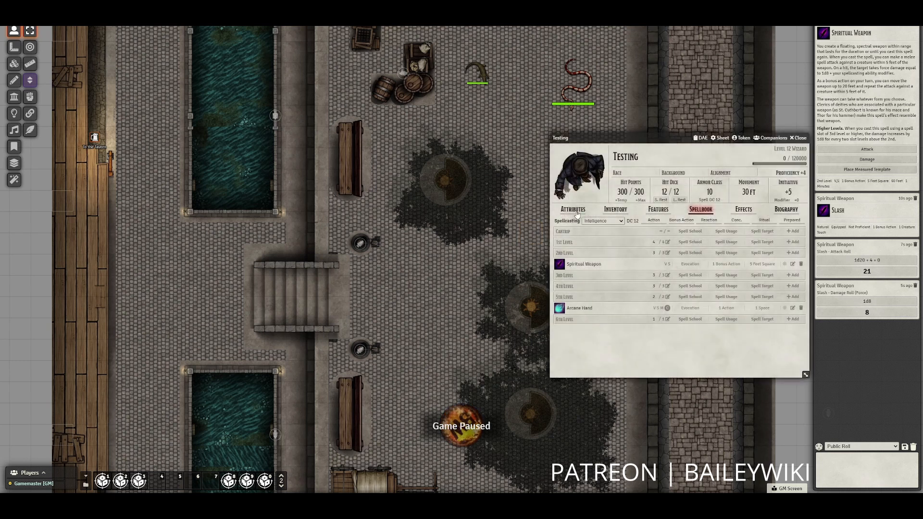
{"action": "left_click", "coordinate": [574, 210]}
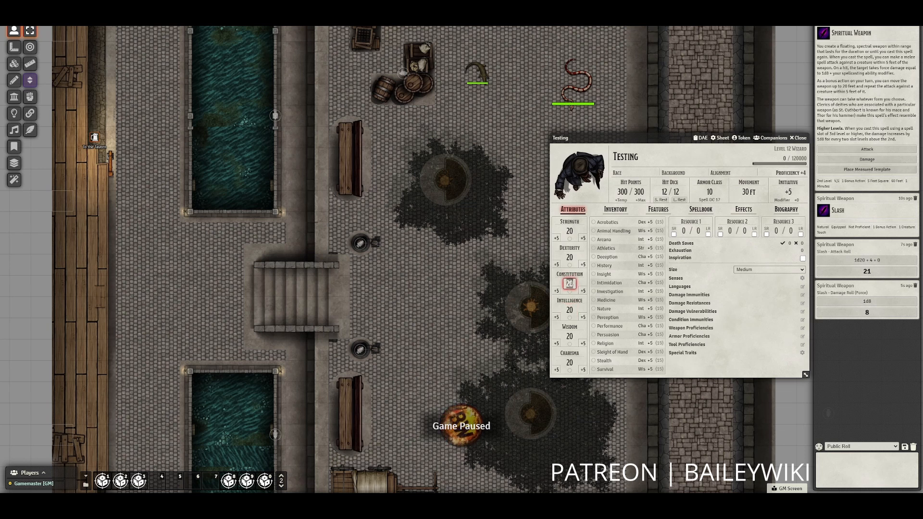
{"action": "left_click", "coordinate": [701, 210]}
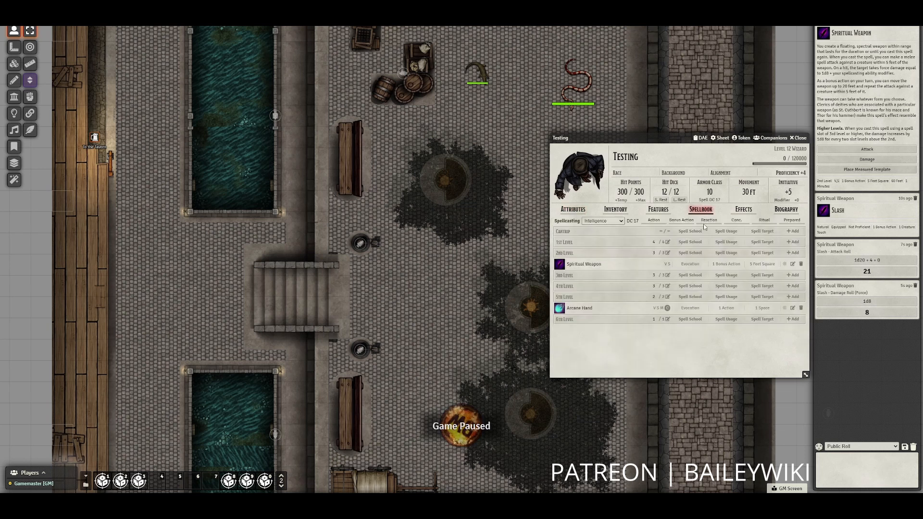
Cast Spiritual Weapon from the Testing character's spellbook at 2nd level, without consuming a spell slot or placing a measured template
{"action": "left_click", "coordinate": [559, 265]}
{"action": "left_click", "coordinate": [507, 241]}
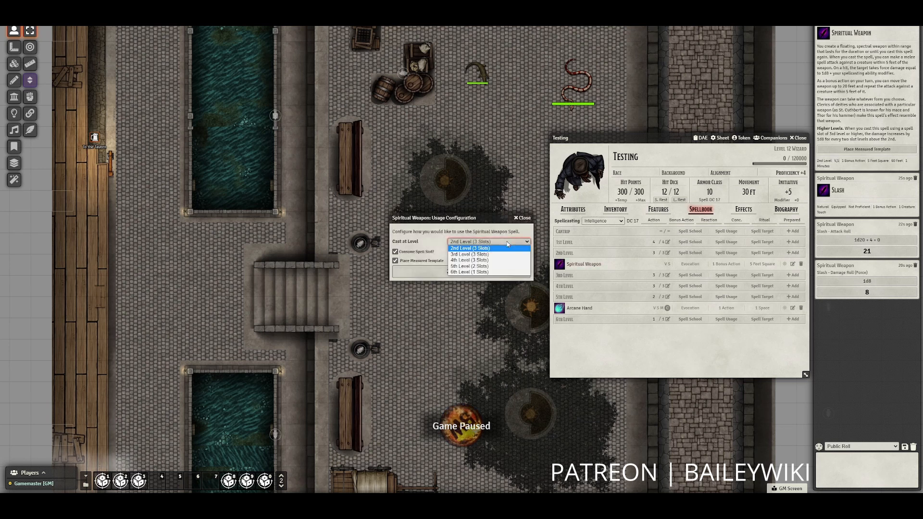
{"action": "left_click", "coordinate": [410, 254]}
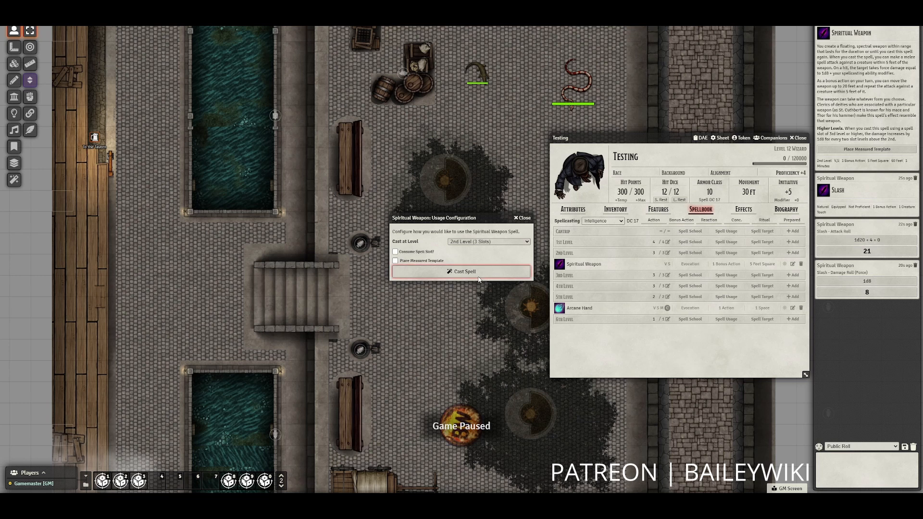
{"action": "left_click", "coordinate": [419, 272]}
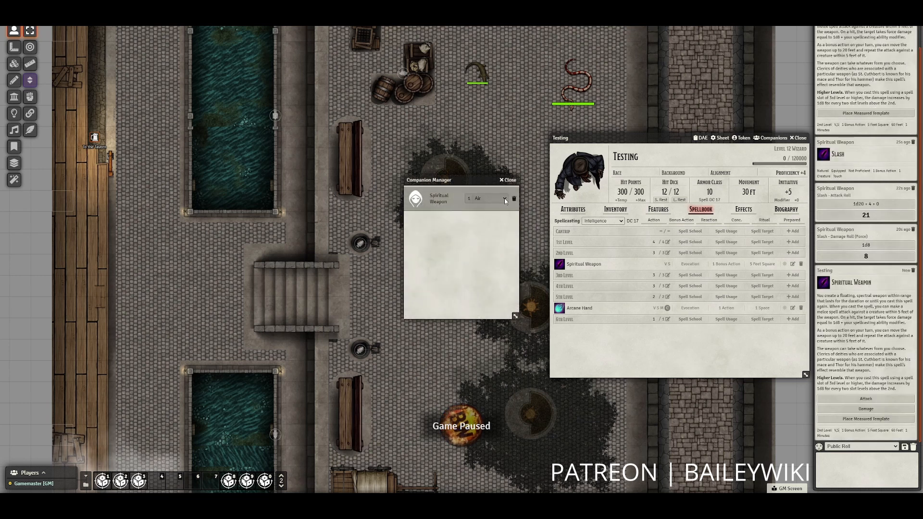
Summon the Spiritual Weapon with the Air animation onto the paving east of the stairs and close the Companion Manager
{"action": "left_click_drag", "start_coordinate": [415, 199], "coordinate": [447, 308]}
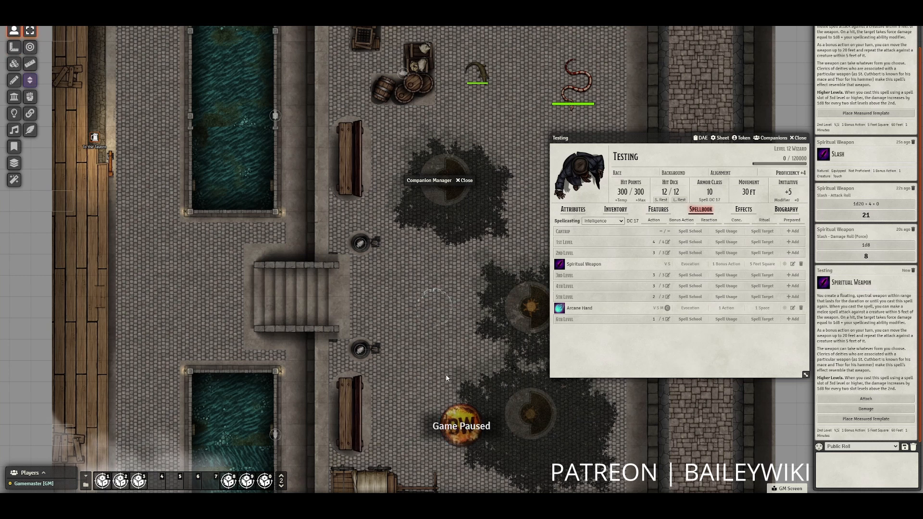
{"action": "left_click", "coordinate": [508, 180]}
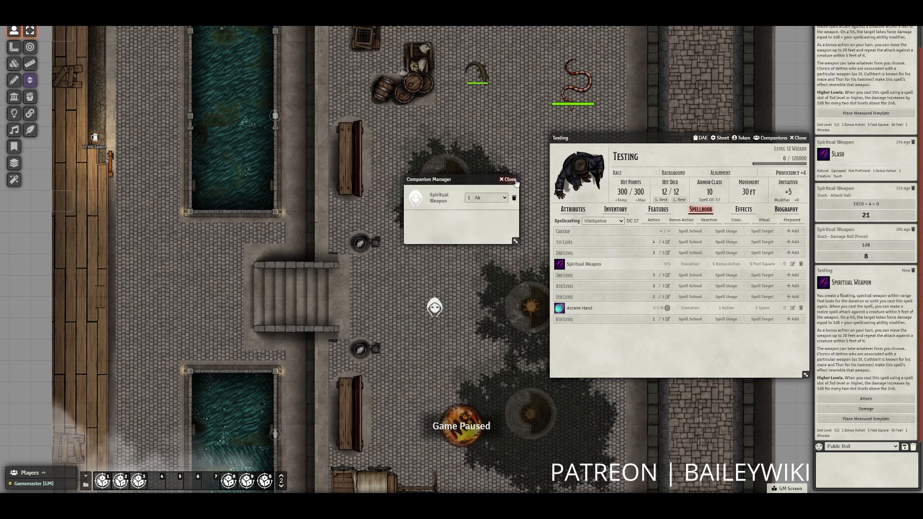
{"action": "right_click", "coordinate": [436, 314]}
{"action": "right_click", "coordinate": [436, 313]}
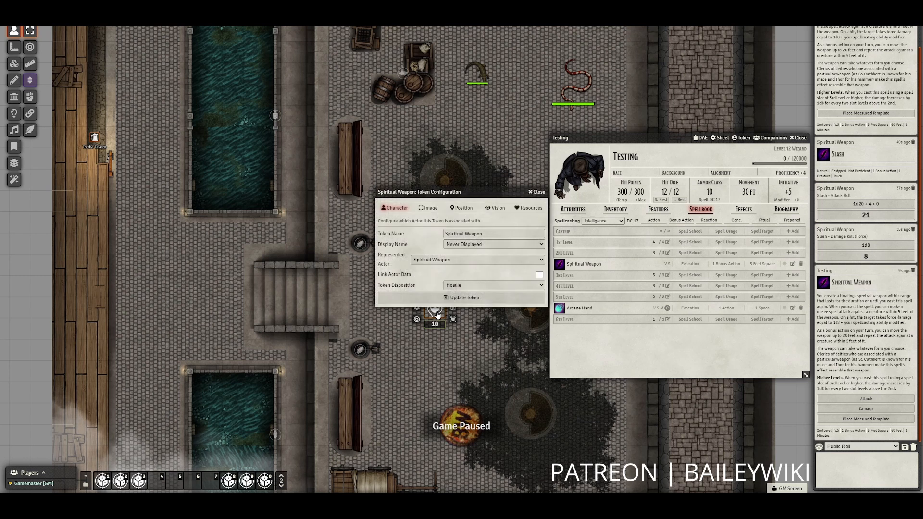
{"action": "left_click", "coordinate": [539, 193]}
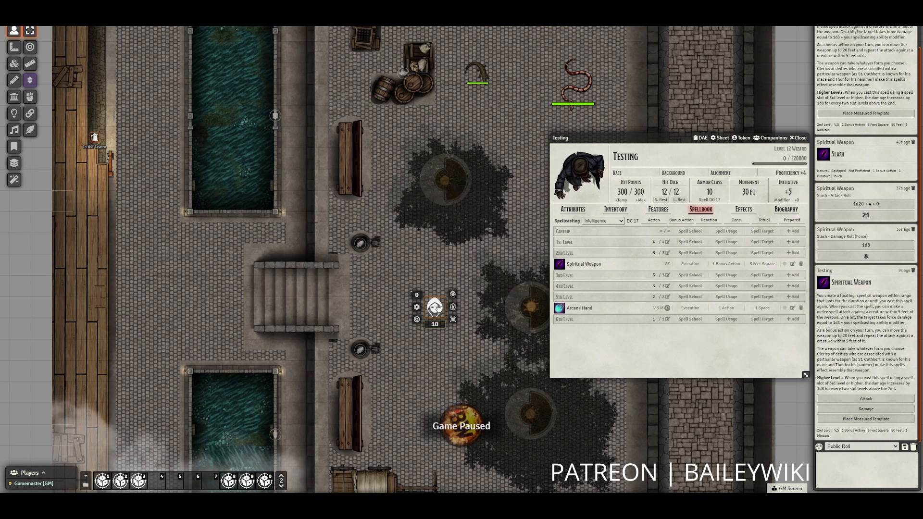
Open the summoned Spiritual Weapon's sheet and examine the attack bonus and damage formula in its Slash details
{"action": "double_click", "coordinate": [437, 307]}
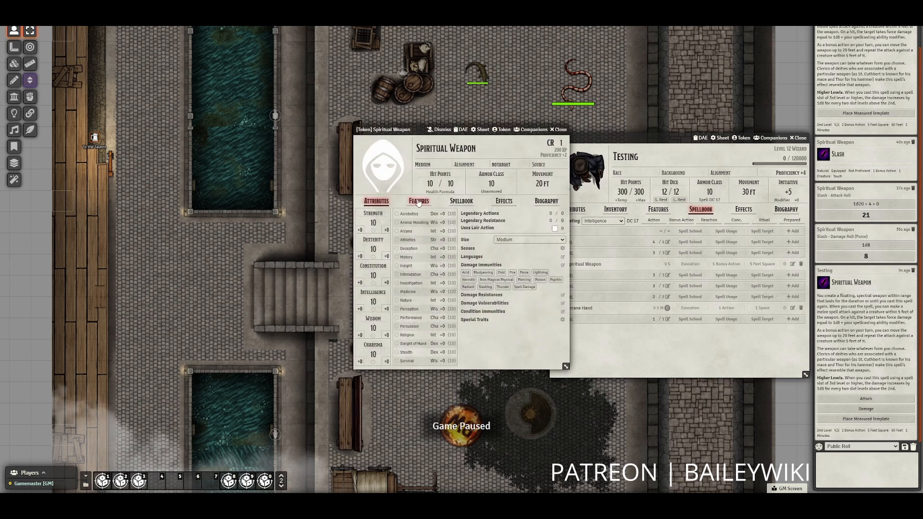
{"action": "left_click", "coordinate": [419, 202]}
{"action": "left_click", "coordinate": [553, 231]}
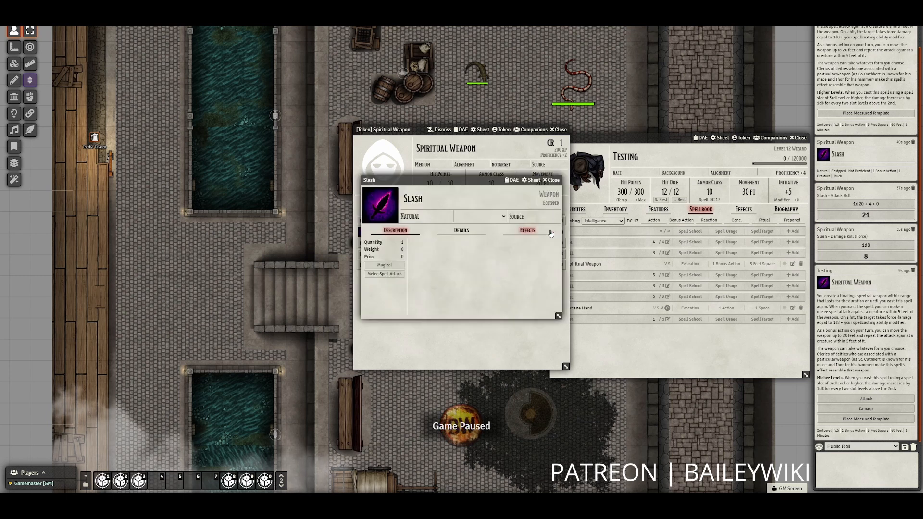
{"action": "left_click", "coordinate": [464, 231]}
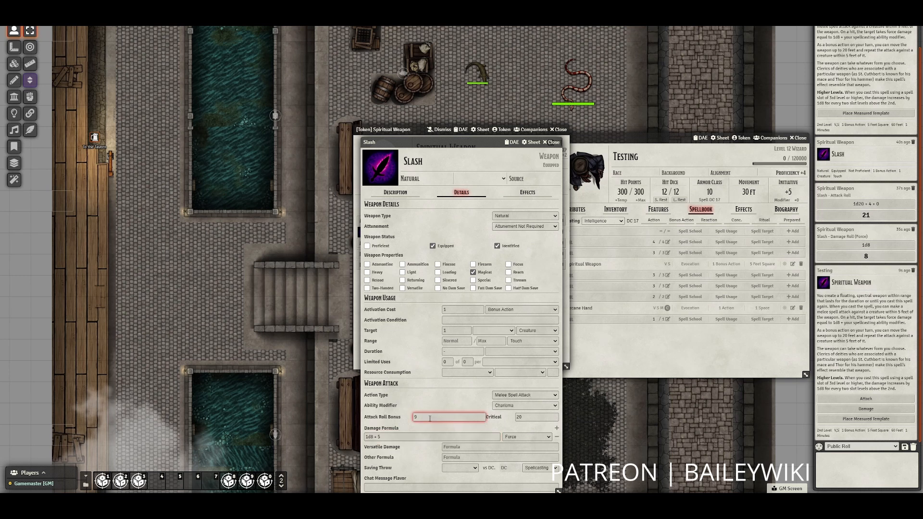
{"action": "left_click", "coordinate": [551, 143]}
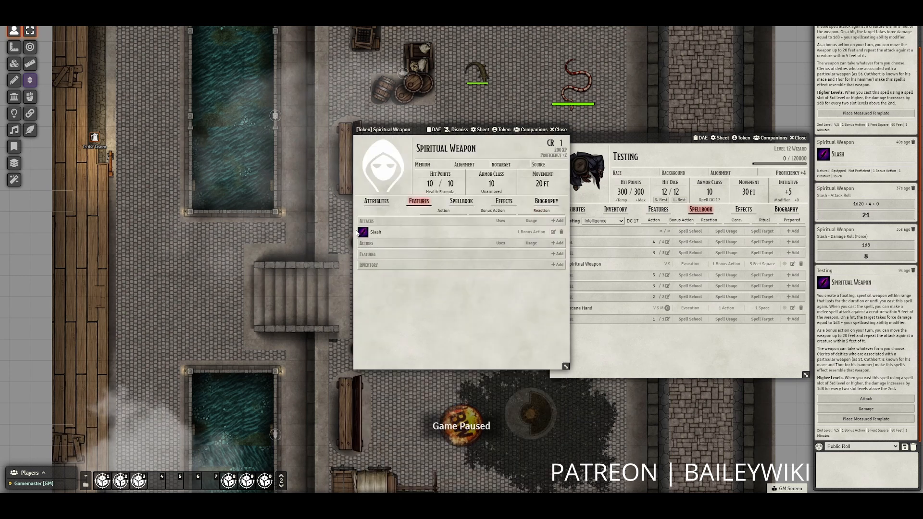
Use the Spiritual Weapon's Slash and make normal attack and damage rolls with the caster's raised Intelligence
{"action": "left_click", "coordinate": [363, 232]}
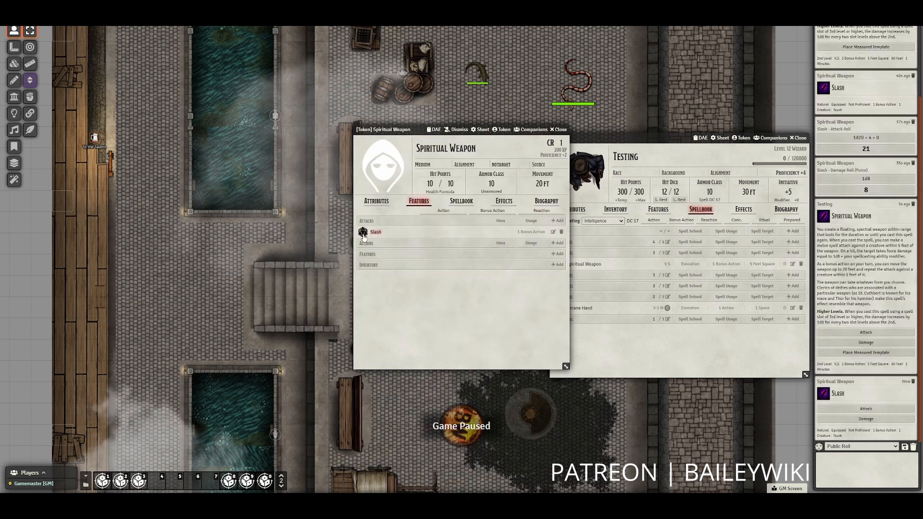
{"action": "left_click", "coordinate": [865, 408]}
{"action": "left_click", "coordinate": [739, 268]}
{"action": "left_click", "coordinate": [865, 378]}
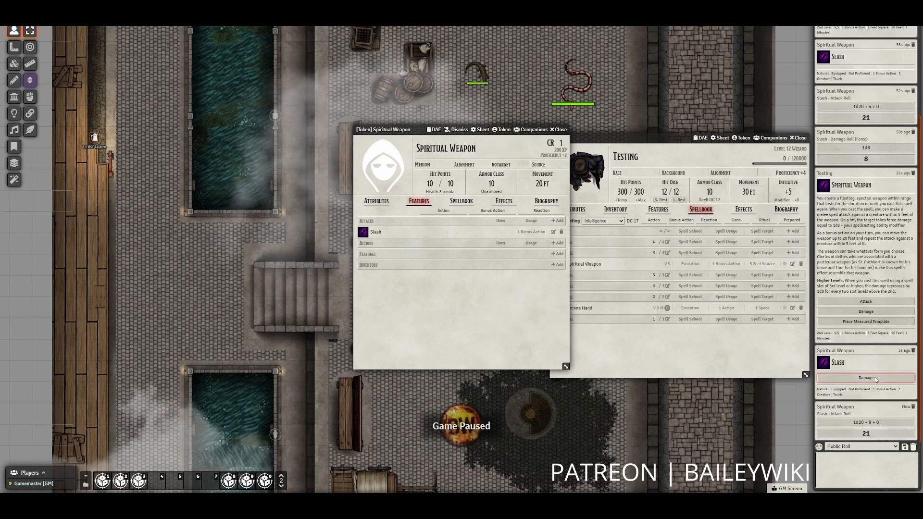
{"action": "left_click", "coordinate": [774, 268]}
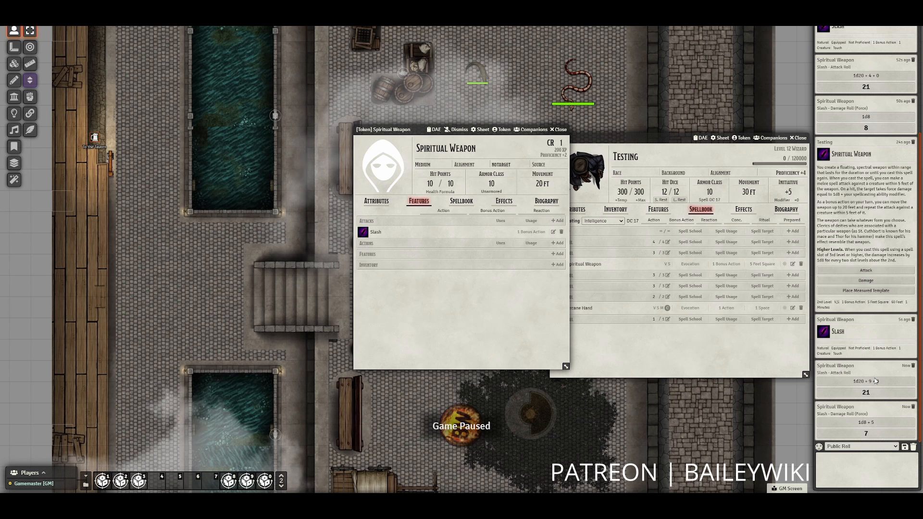
Close the Spiritual Weapon's sheet and delete its token from the scene
{"action": "left_click", "coordinate": [558, 129]}
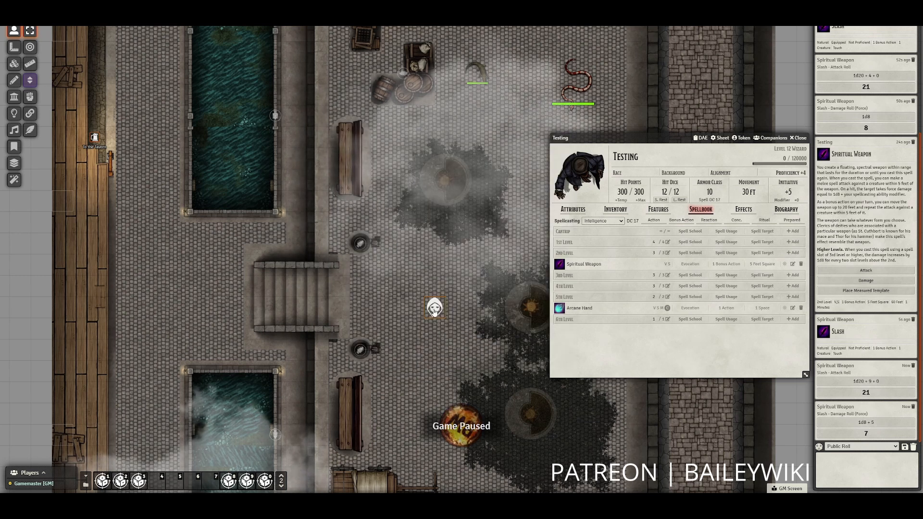
{"action": "key", "text": "Delete"}
Set the Testing character's Charisma to 15 and make Charisma its spellcasting ability
{"action": "left_click", "coordinate": [574, 210]}
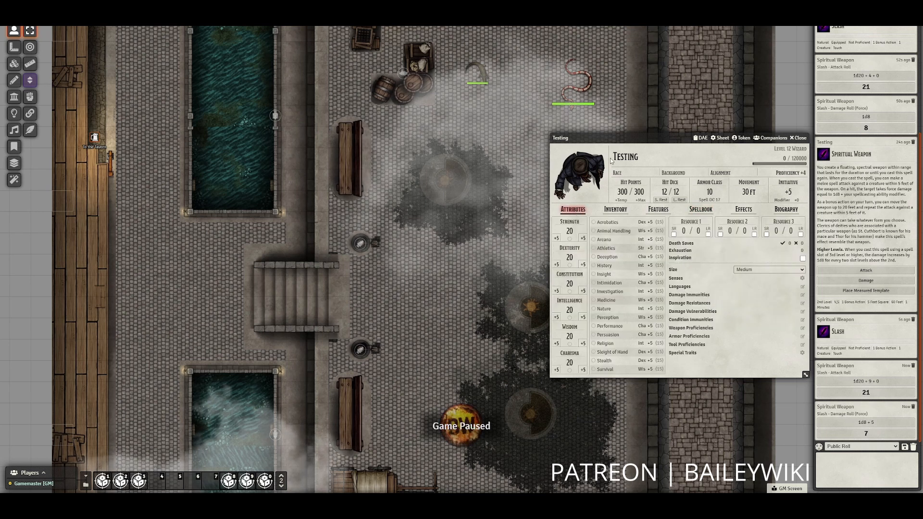
{"action": "left_click_drag", "start_coordinate": [592, 184], "coordinate": [551, 189]}
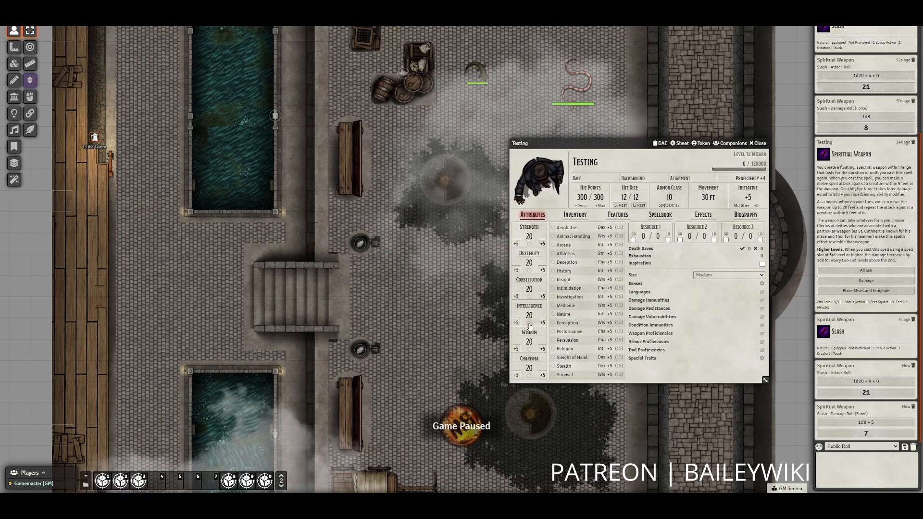
{"action": "left_click", "coordinate": [529, 368]}
{"action": "type", "text": "15"}
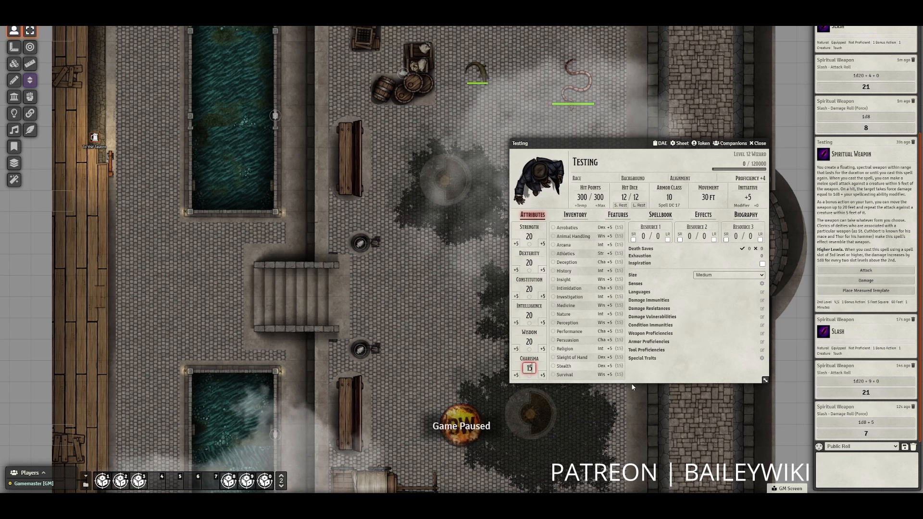
{"action": "left_click", "coordinate": [653, 372]}
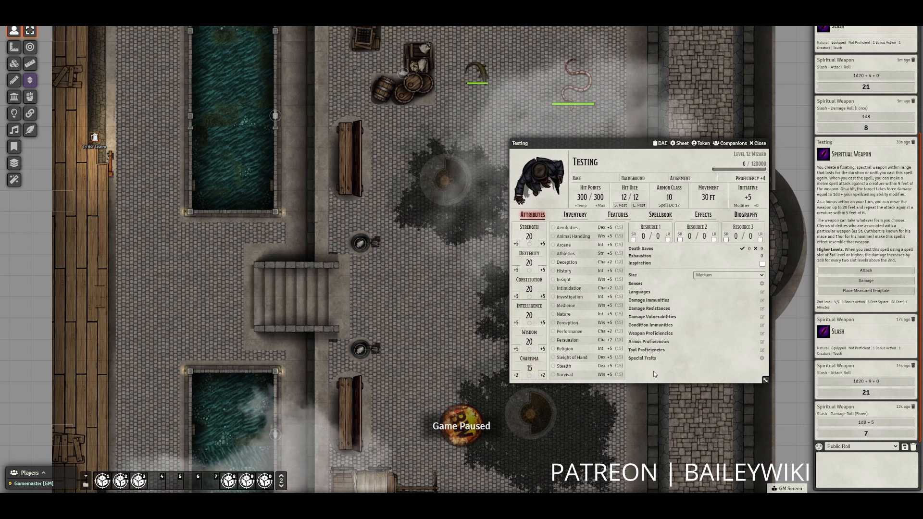
{"action": "left_click", "coordinate": [660, 215]}
{"action": "left_click", "coordinate": [562, 226]}
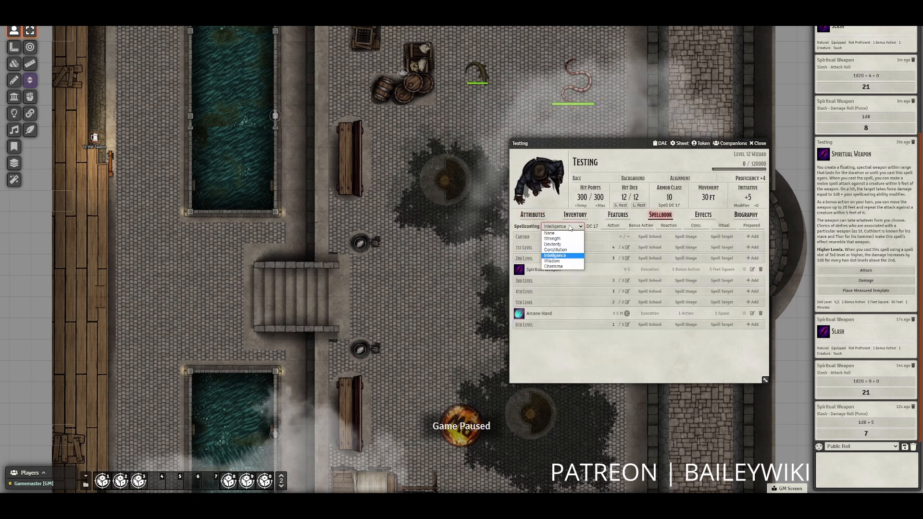
{"action": "left_click", "coordinate": [563, 267]}
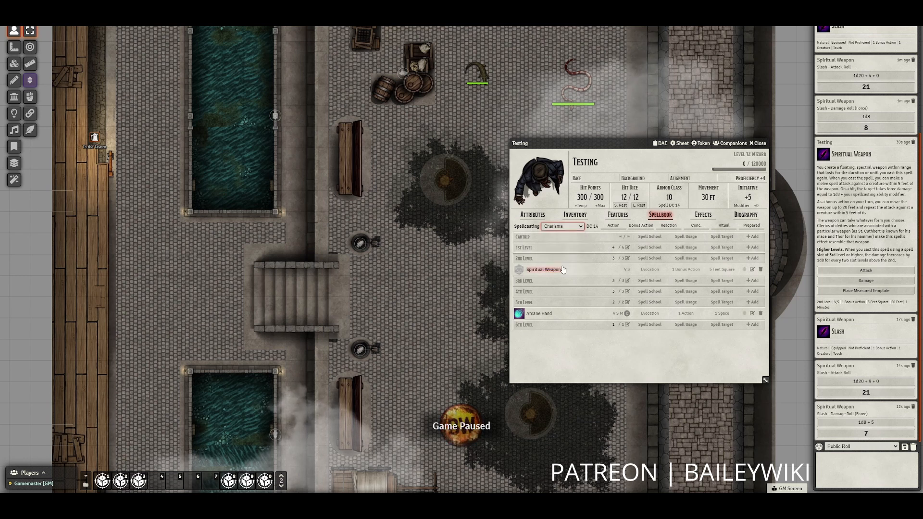
Cast Spiritual Weapon at 2nd level from the Testing character's spellbook and summon the weapon with the Air animation near the stairs
{"action": "left_click", "coordinate": [519, 271]}
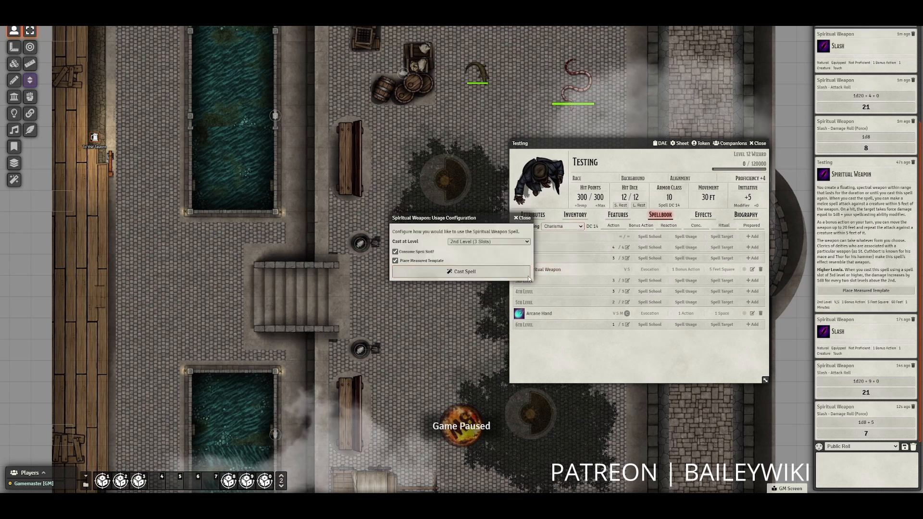
{"action": "left_click", "coordinate": [462, 272]}
{"action": "left_click", "coordinate": [411, 206]}
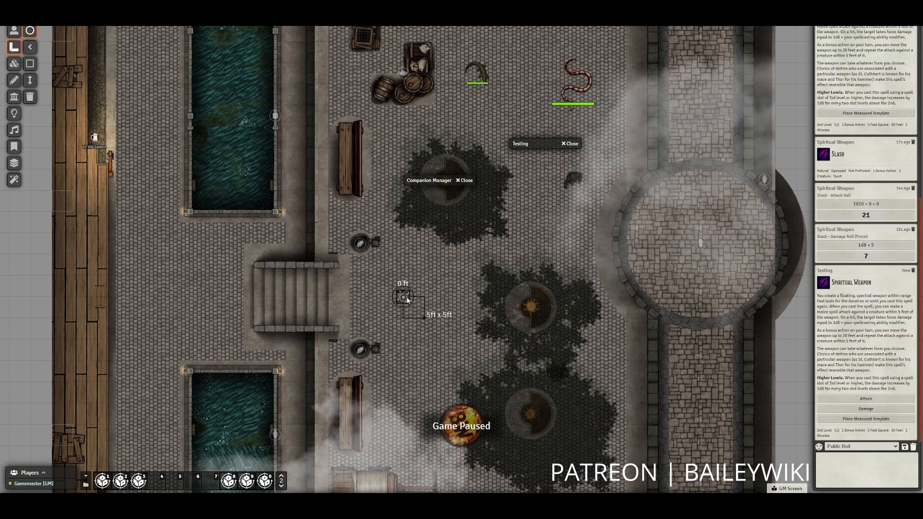
{"action": "left_click", "coordinate": [403, 297]}
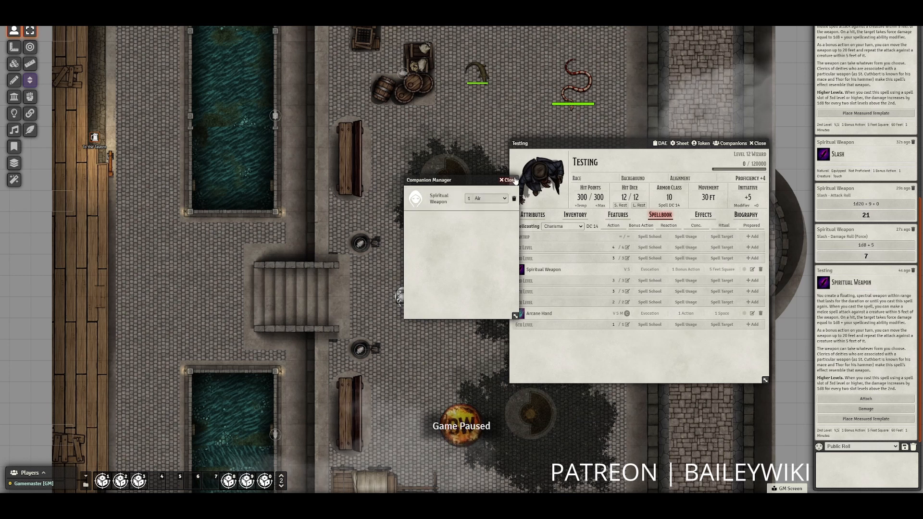
{"action": "left_click", "coordinate": [416, 199]}
{"action": "left_click", "coordinate": [406, 297]}
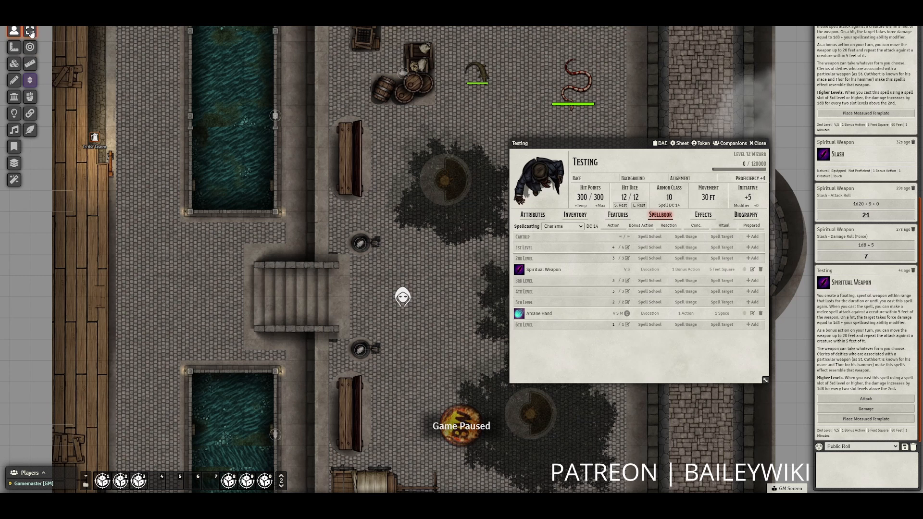
Close the Testing sheet, examine the attack bonus and damage formula of the new Spiritual Weapon's Slash, and close its sheets
{"action": "left_click", "coordinate": [758, 144]}
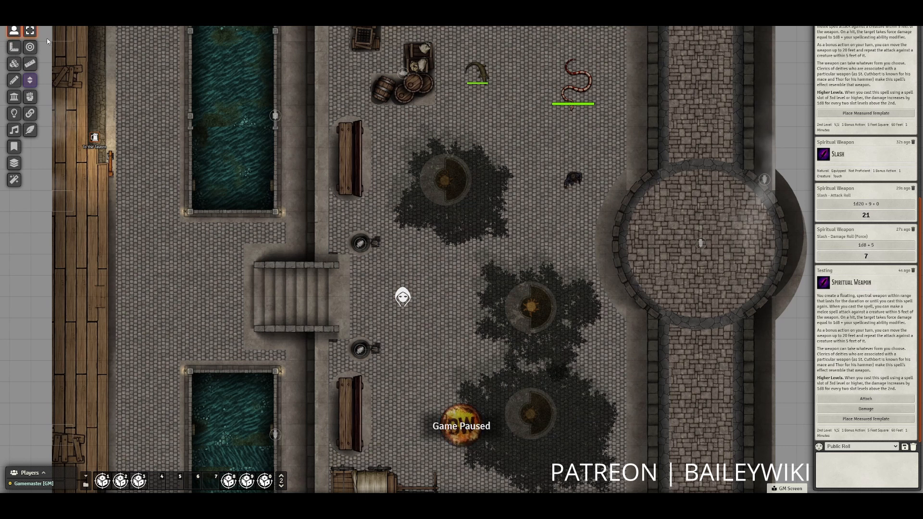
{"action": "double_click", "coordinate": [406, 302]}
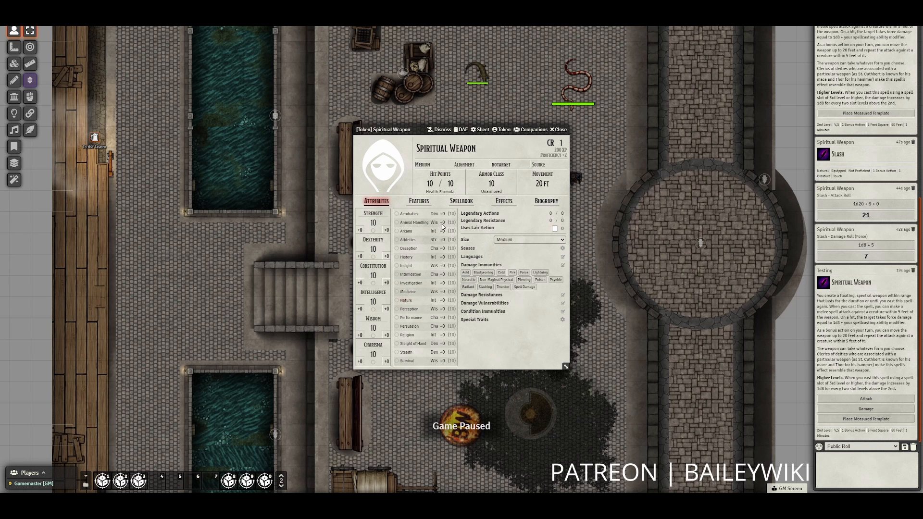
{"action": "left_click", "coordinate": [424, 203]}
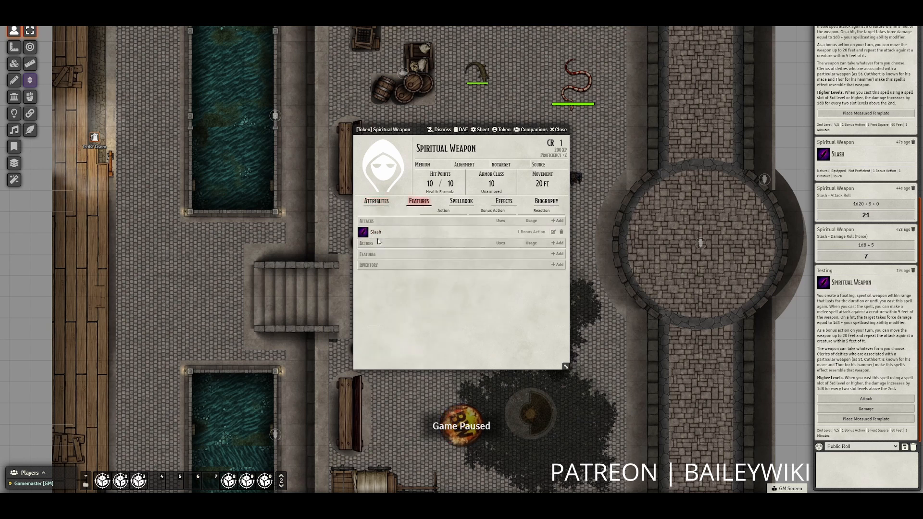
{"action": "left_click", "coordinate": [553, 232]}
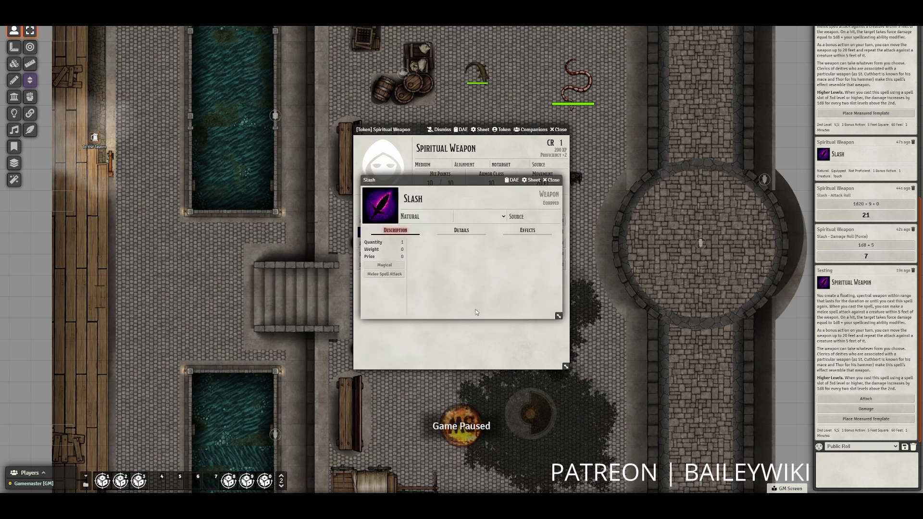
{"action": "left_click", "coordinate": [462, 231]}
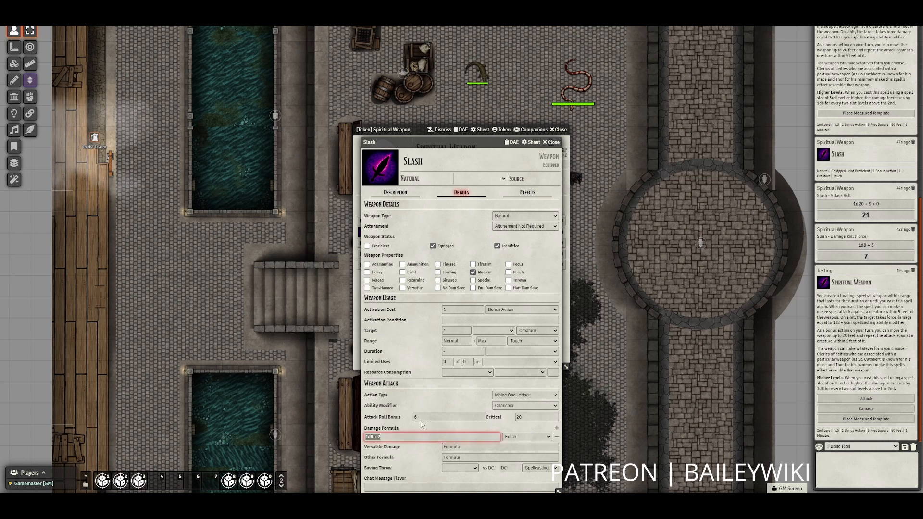
{"action": "left_click", "coordinate": [548, 142]}
{"action": "left_click", "coordinate": [557, 129]}
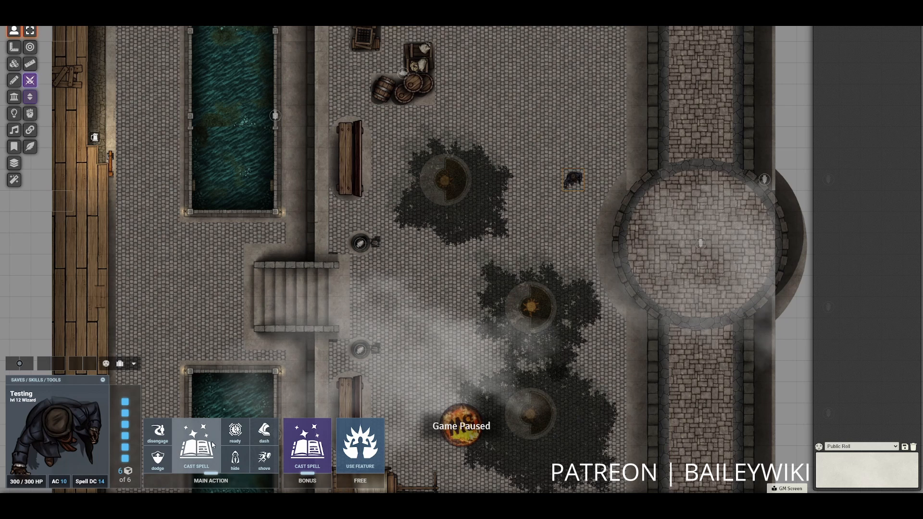
Cast the Testing character's Arcane Hand at 5th level and summon the hand with the Air animation onto the paving between the trees
{"action": "left_click", "coordinate": [212, 441]}
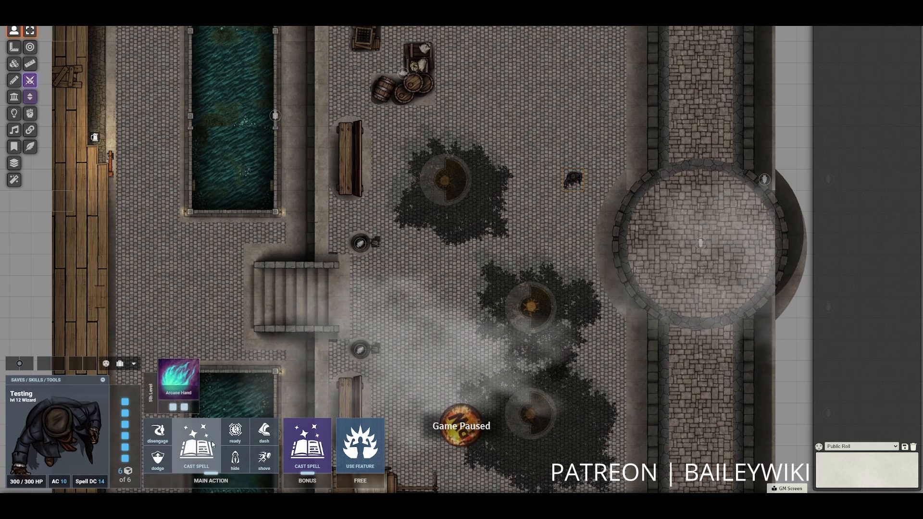
{"action": "left_click", "coordinate": [179, 375]}
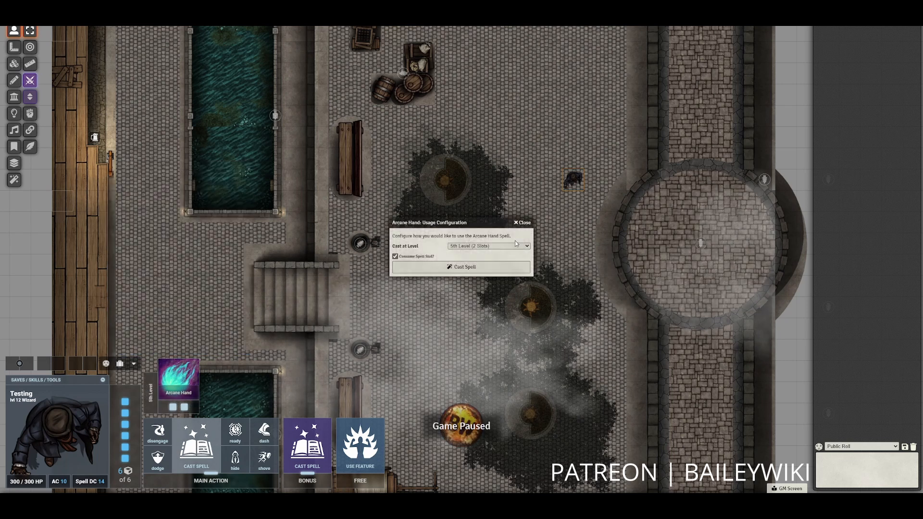
{"action": "left_click", "coordinate": [487, 268]}
{"action": "left_click", "coordinate": [417, 198]}
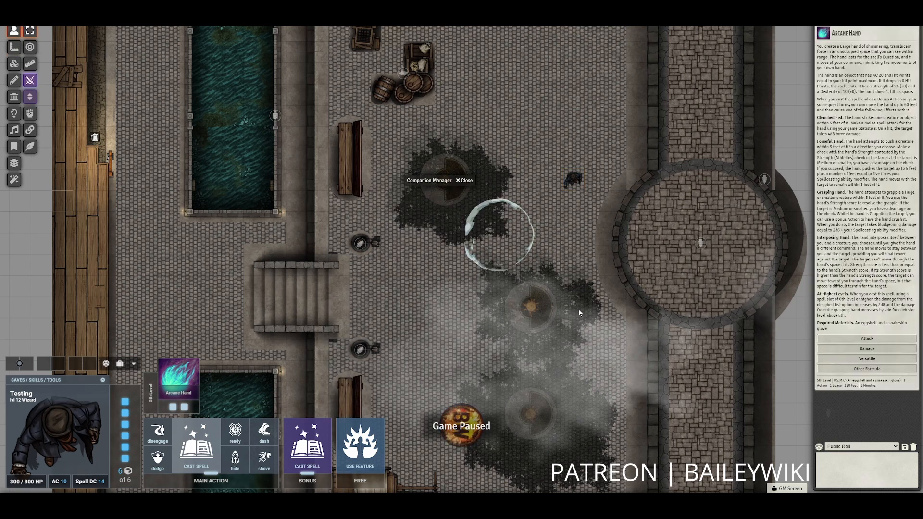
{"action": "left_click", "coordinate": [487, 198]}
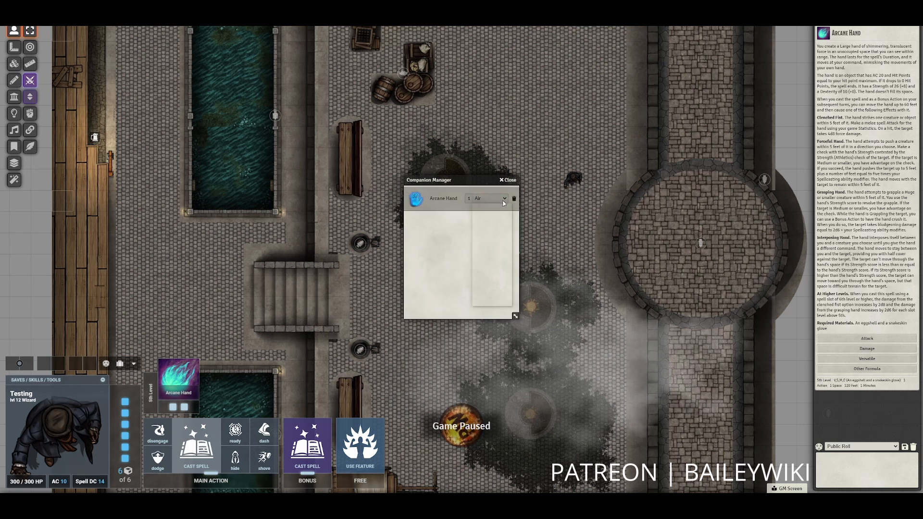
{"action": "left_click", "coordinate": [486, 205]}
Move the Companion Manager clear of the Arcane Hand token and set the companion's summoning animation to Magic
{"action": "left_click_drag", "start_coordinate": [468, 181], "coordinate": [346, 199]}
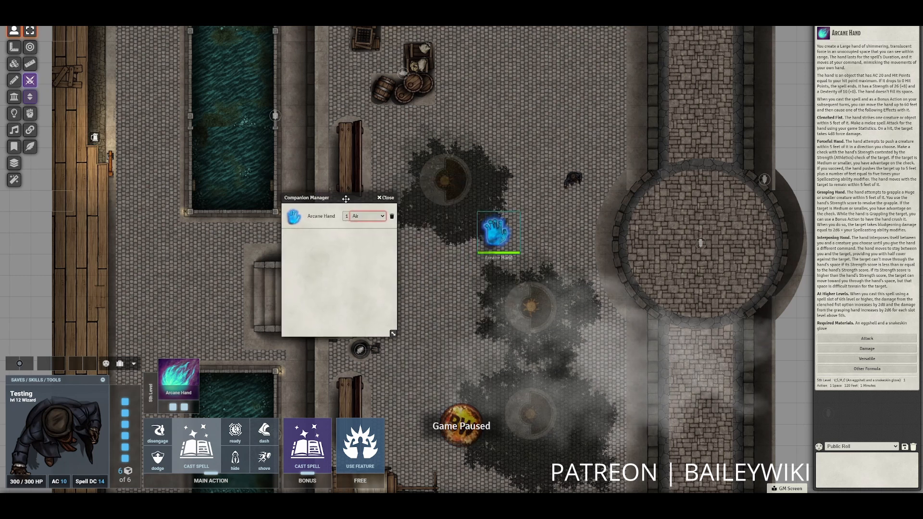
{"action": "left_click", "coordinate": [367, 216]}
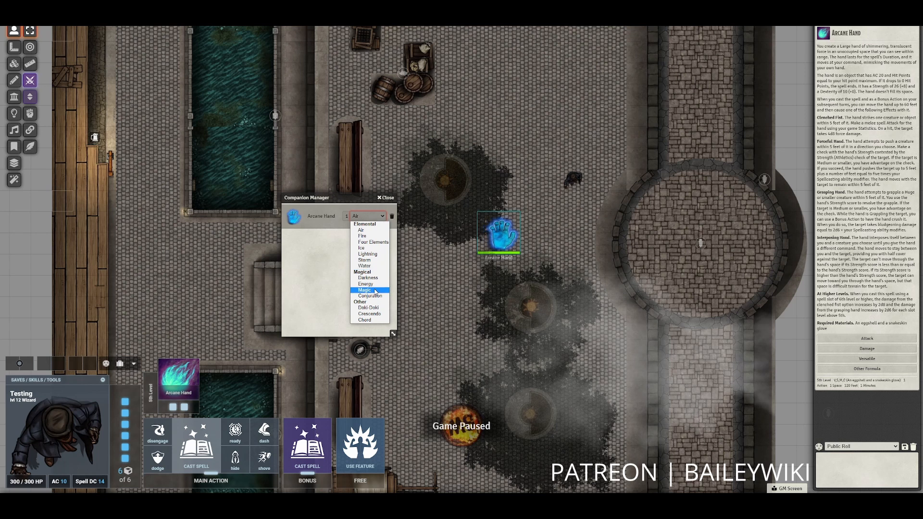
{"action": "left_click", "coordinate": [375, 287]}
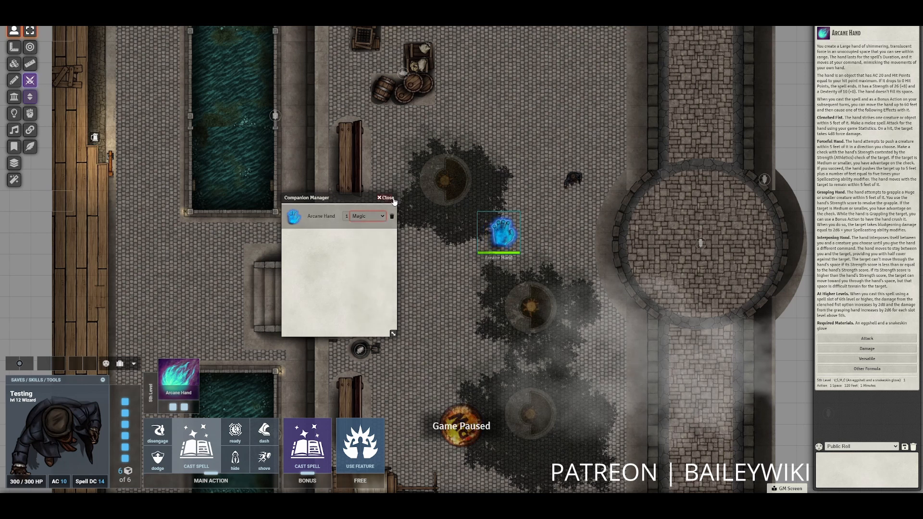
Close the Companion Manager and compare the hit points of the summoned Arcane Hand with those of the Testing character
{"action": "left_click", "coordinate": [500, 233]}
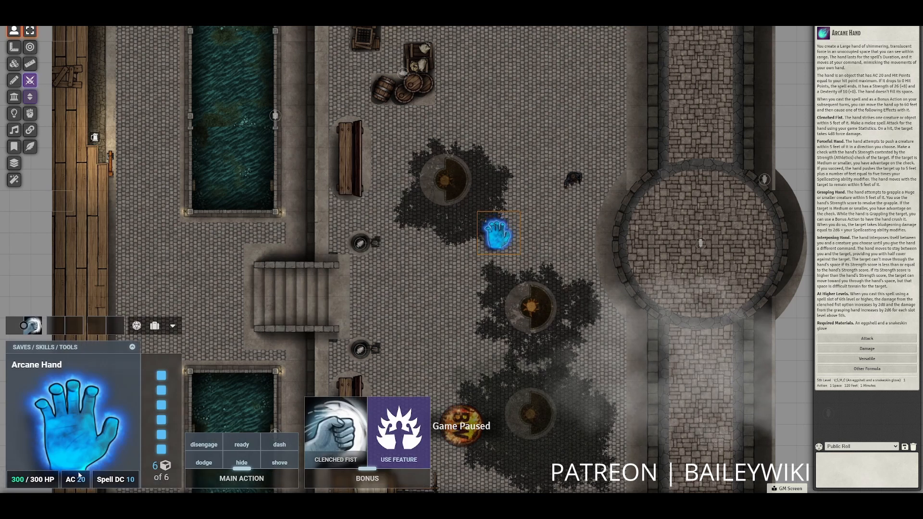
{"action": "left_click", "coordinate": [579, 180]}
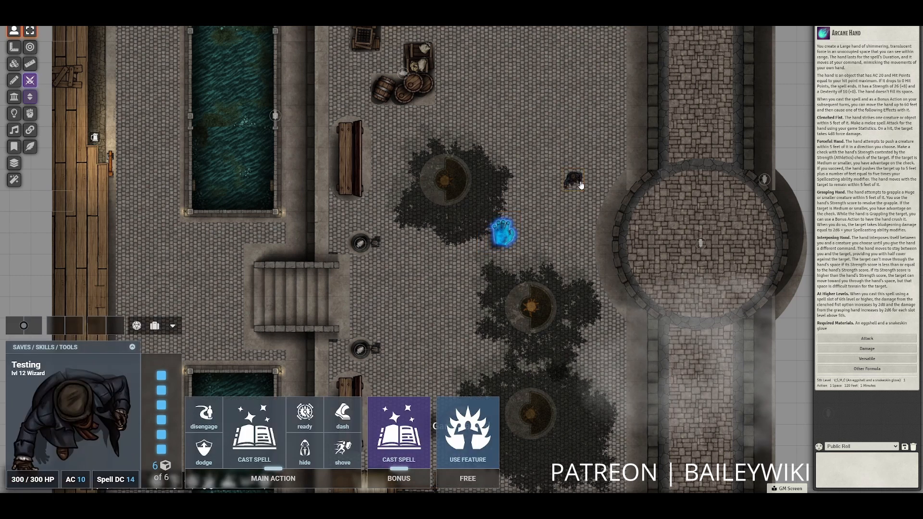
{"action": "right_click", "coordinate": [579, 181]}
{"action": "right_click", "coordinate": [578, 181]}
{"action": "key", "text": "Escape"}
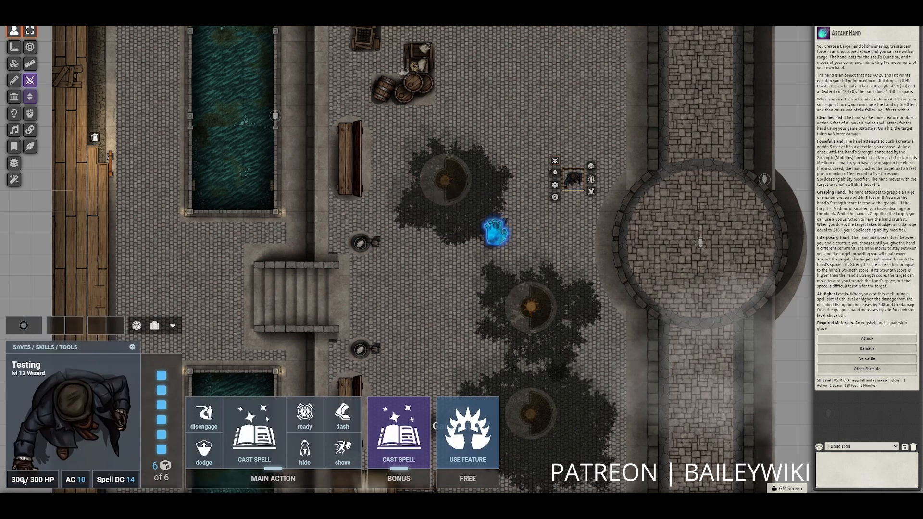
Use the first Arcane Hand's Clenched Fist, roll its attack and damage normally, and expand the damage roll's individual dice
{"action": "left_click", "coordinate": [517, 247]}
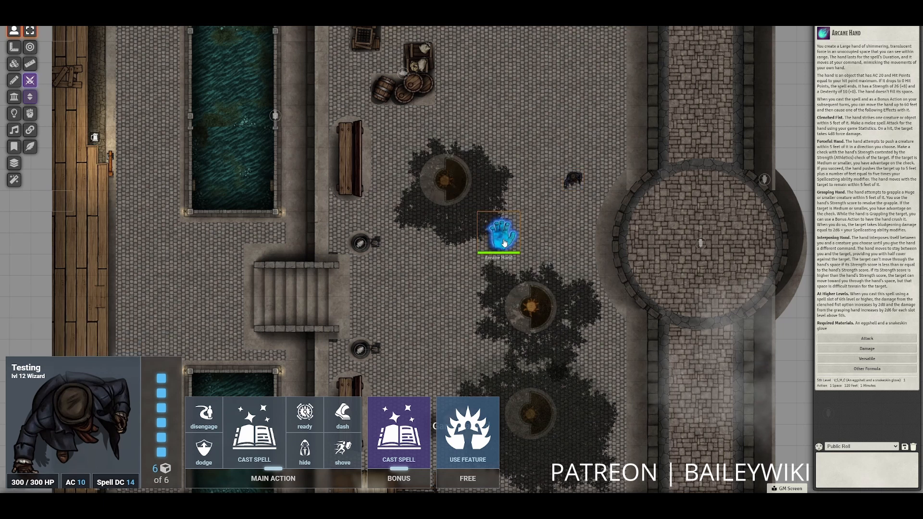
{"action": "mouse_move", "coordinate": [331, 445]}
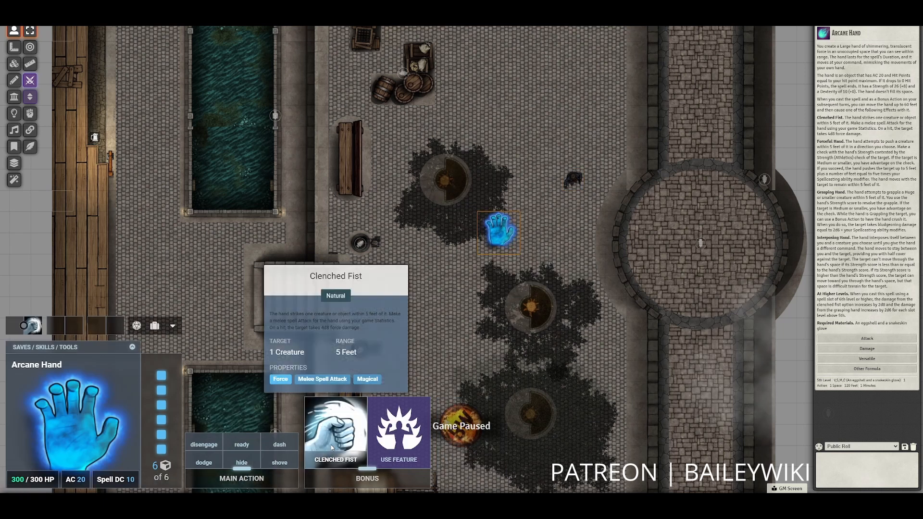
{"action": "left_click", "coordinate": [330, 445]}
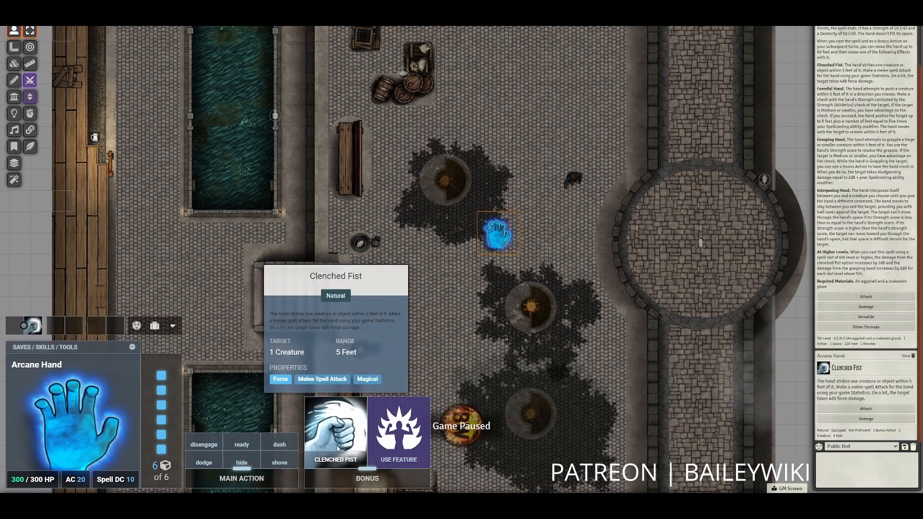
{"action": "left_click", "coordinate": [868, 419]}
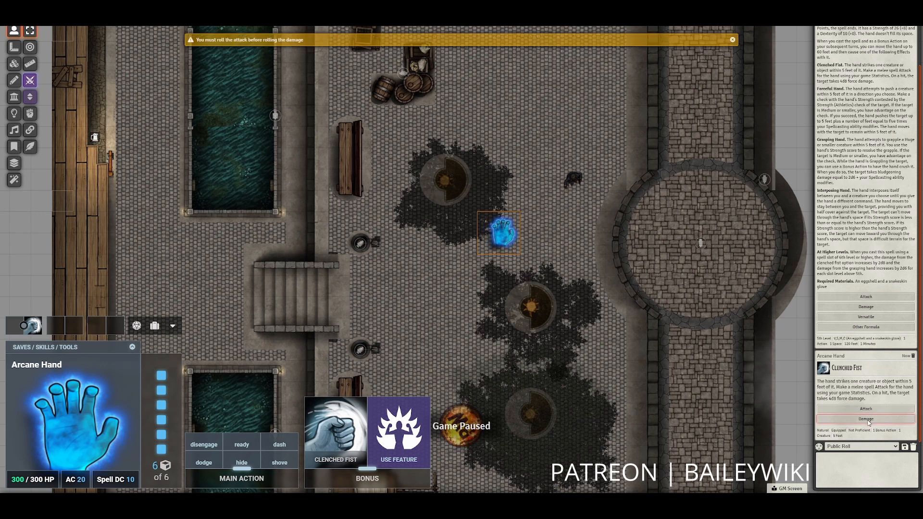
{"action": "left_click", "coordinate": [868, 409]}
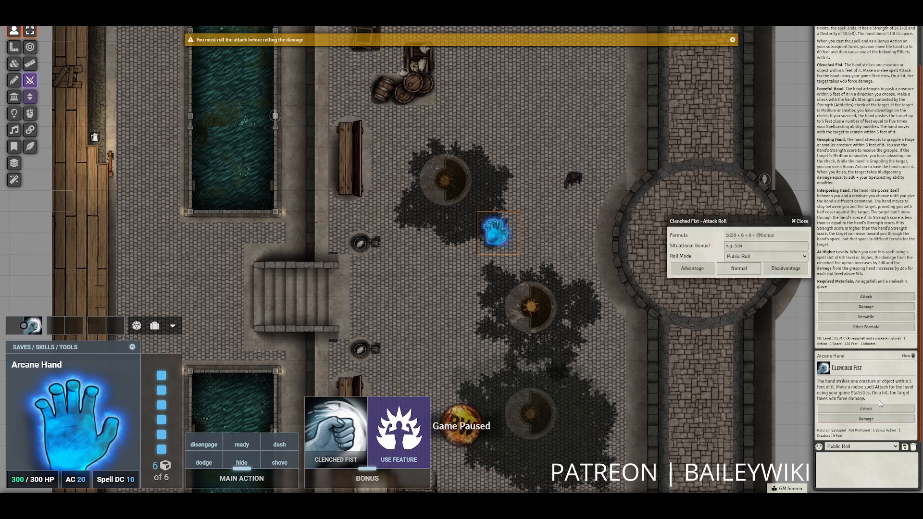
{"action": "key", "text": "Return"}
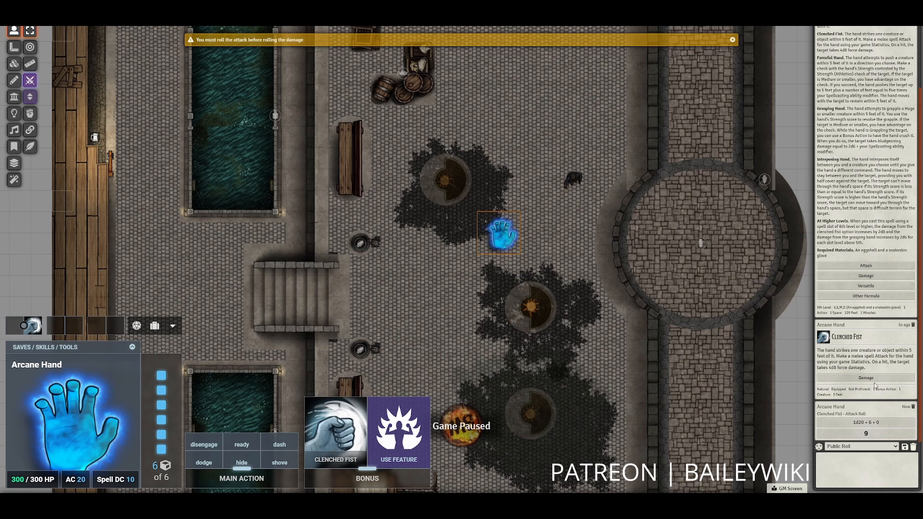
{"action": "left_click", "coordinate": [876, 379]}
{"action": "left_click", "coordinate": [762, 271]}
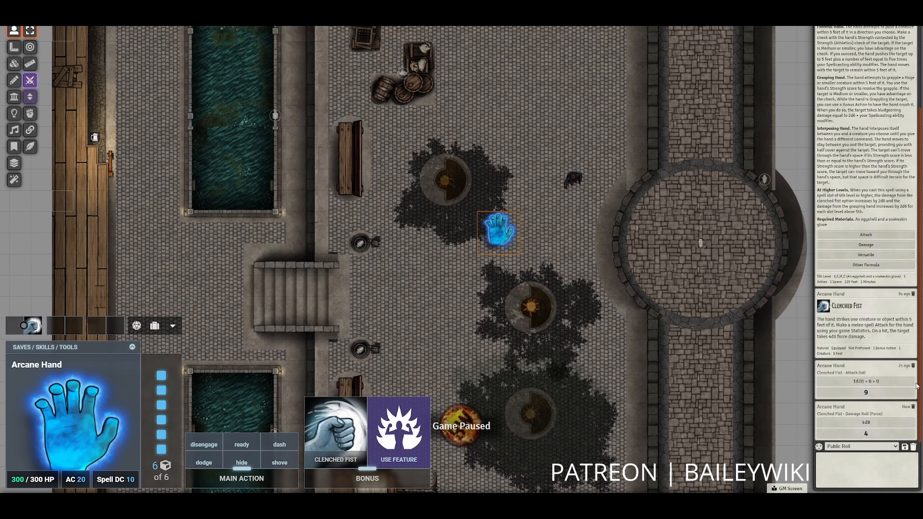
{"action": "left_click", "coordinate": [892, 434]}
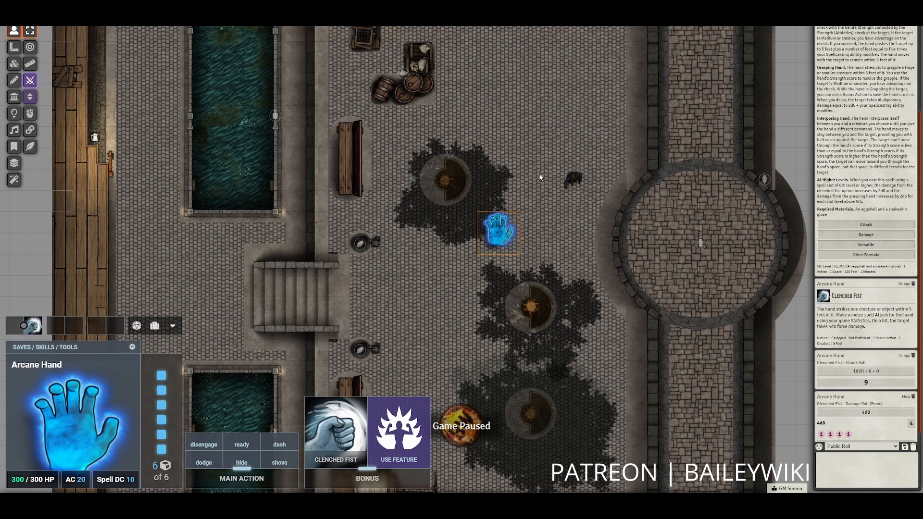
Cast the Testing character's Arcane Hand at 6th level without consuming a spell slot
{"action": "left_click", "coordinate": [573, 179]}
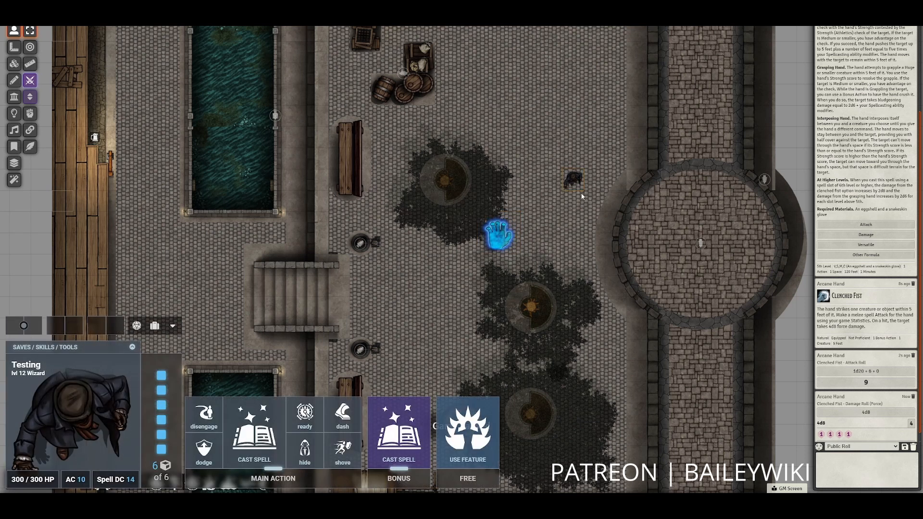
{"action": "left_click", "coordinate": [261, 437]}
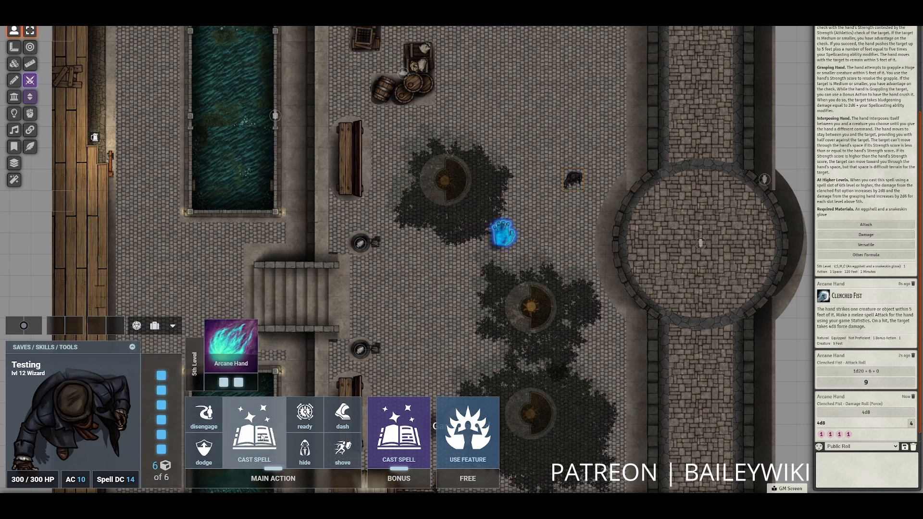
{"action": "left_click", "coordinate": [229, 346]}
{"action": "left_click", "coordinate": [516, 246]}
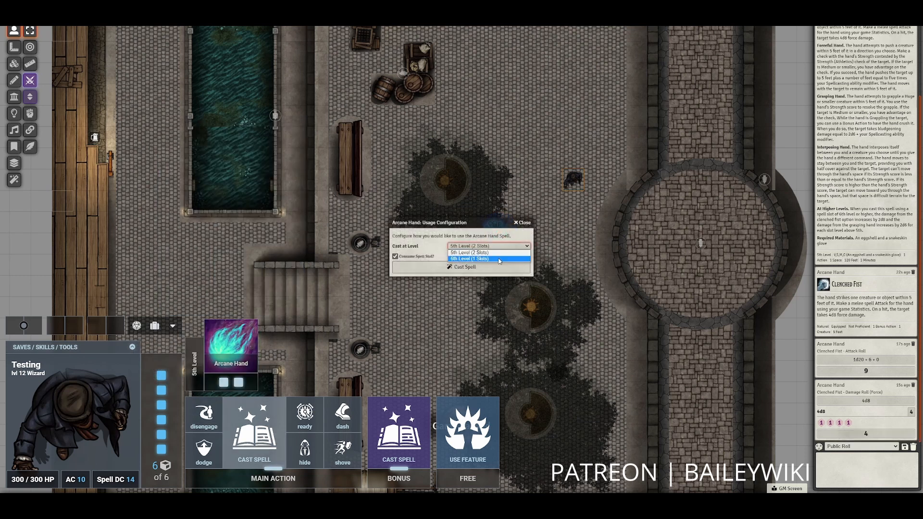
{"action": "left_click", "coordinate": [501, 260]}
{"action": "left_click", "coordinate": [408, 267]}
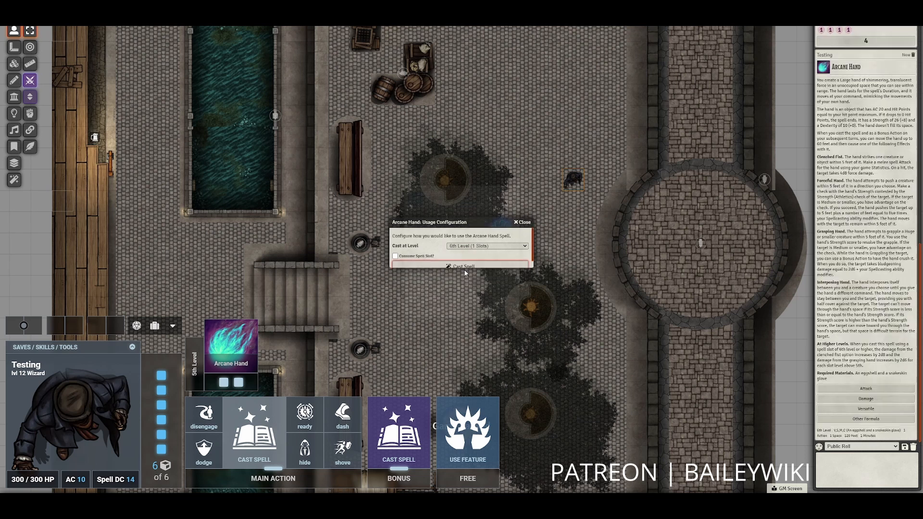
Set the Arcane Hand companion's animation to Magic and summon it onto the paving just below the Testing token
{"action": "left_click", "coordinate": [504, 199]}
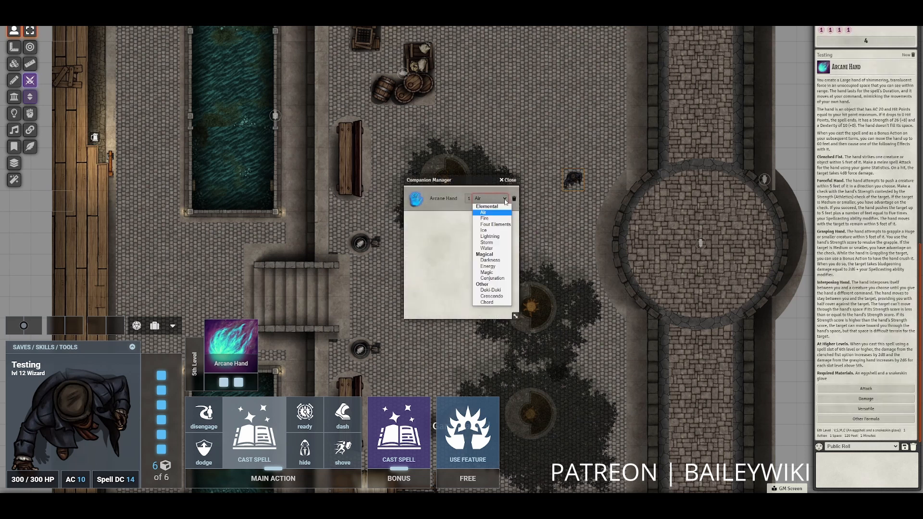
{"action": "left_click", "coordinate": [493, 273]}
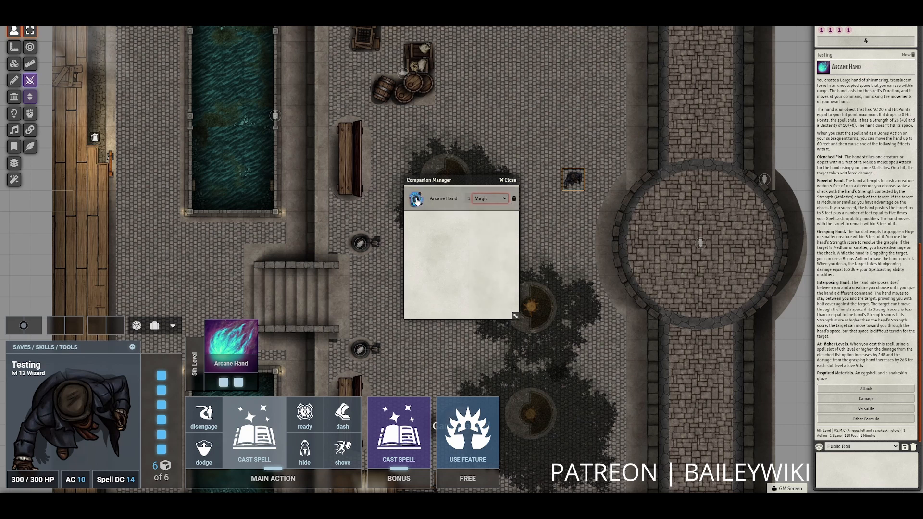
{"action": "left_click", "coordinate": [584, 236]}
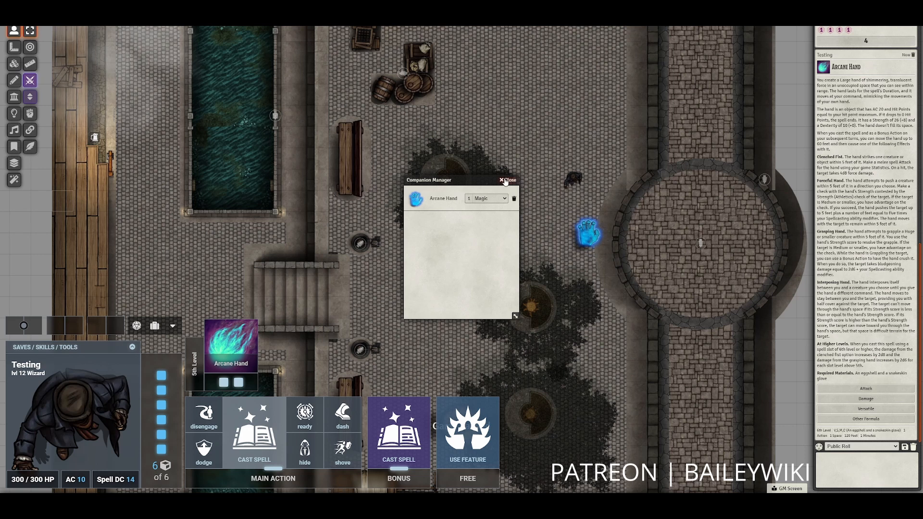
Close the Companion Manager, select the second Arcane Hand, and roll its Clenched Fist attack and damage normally
{"action": "left_click", "coordinate": [586, 238]}
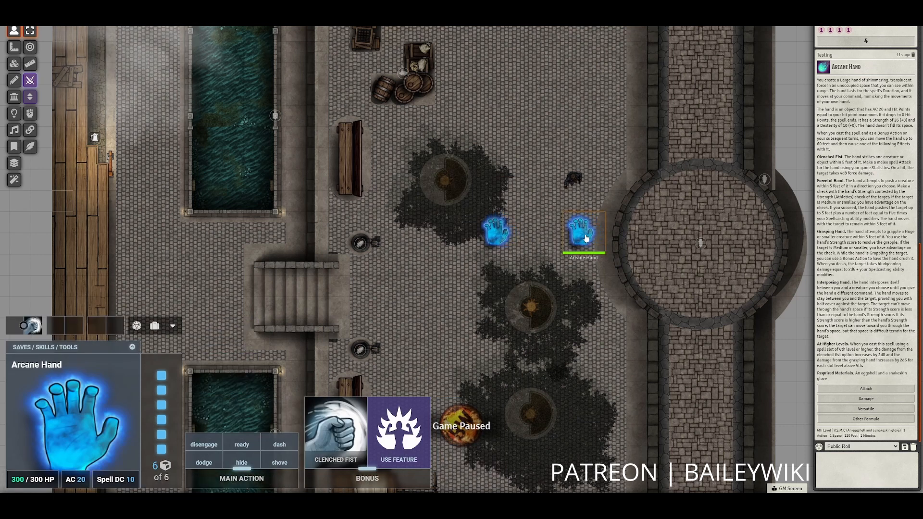
{"action": "left_click", "coordinate": [338, 431]}
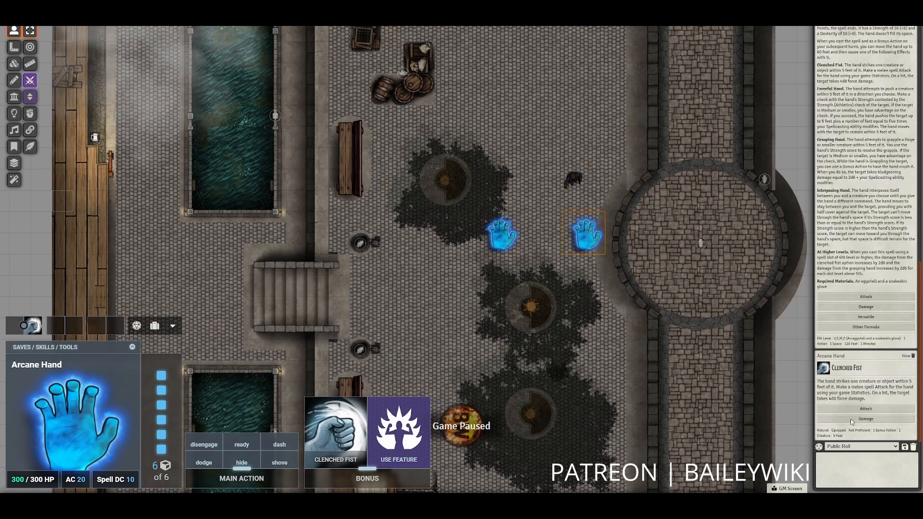
{"action": "left_click", "coordinate": [864, 409]}
{"action": "left_click", "coordinate": [739, 268]}
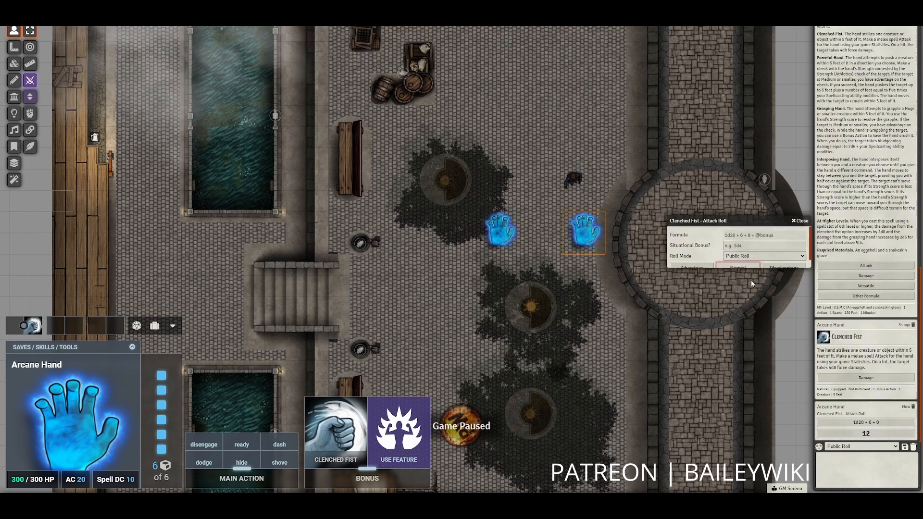
{"action": "left_click", "coordinate": [874, 379]}
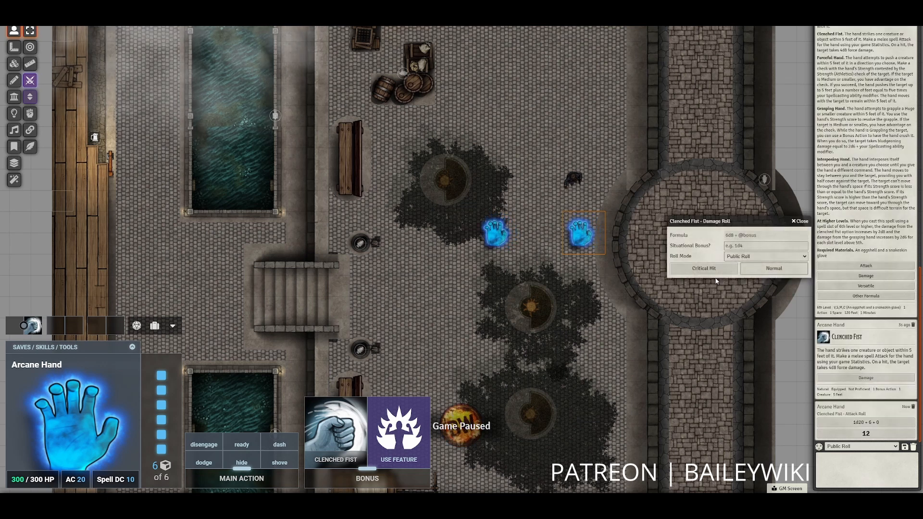
{"action": "left_click", "coordinate": [759, 268]}
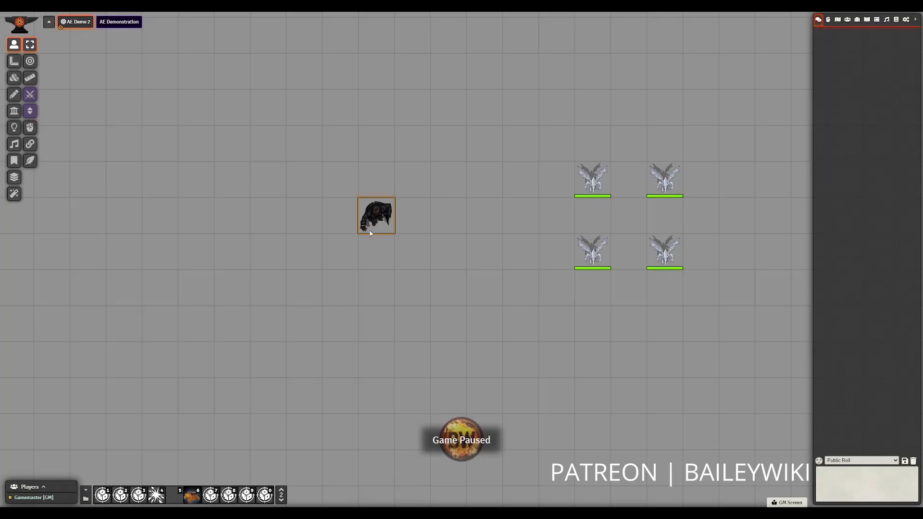
In the AE Demo 2 scene, cast Testing's Arcane Hand at 5th level without consuming a slot and summon it with the Air animation
{"action": "double_click", "coordinate": [378, 213]}
{"action": "left_click", "coordinate": [341, 325]}
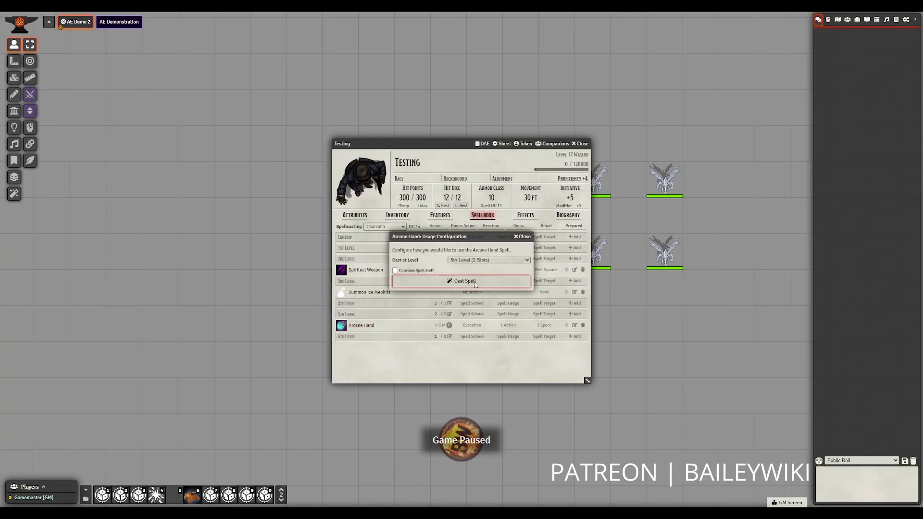
{"action": "left_click", "coordinate": [460, 281]}
{"action": "left_click", "coordinate": [416, 217]}
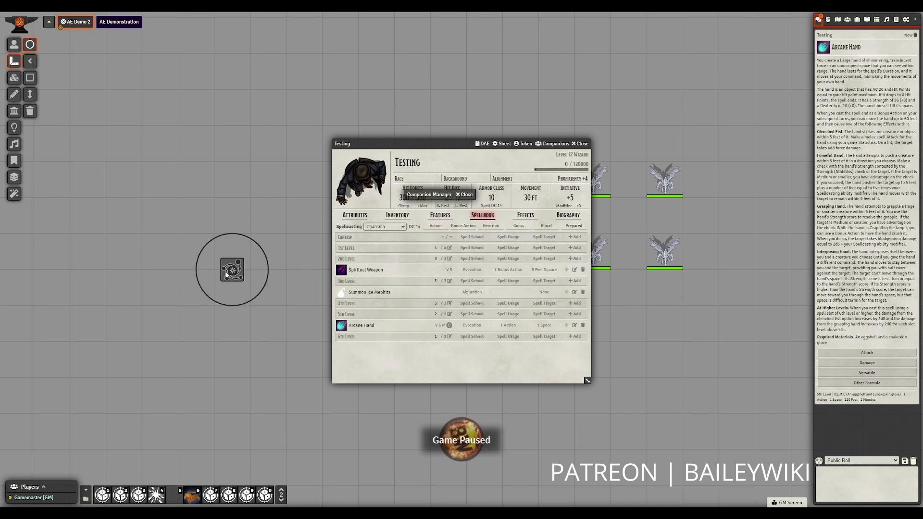
{"action": "left_click", "coordinate": [226, 260]}
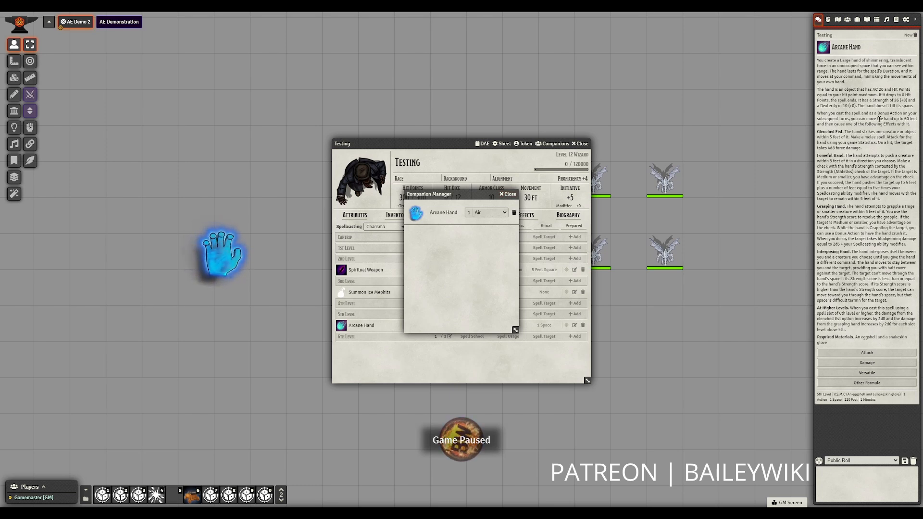
Highlight the spell's hit point rule in chat, compare the hand's hit points with Testing's maximum, and close the sheets
{"action": "mouse_move", "coordinate": [892, 89]}
{"action": "left_mouse_down"}
{"action": "mouse_move", "coordinate": [910, 97]}
{"action": "mouse_move", "coordinate": [877, 95]}
{"action": "left_mouse_up"}
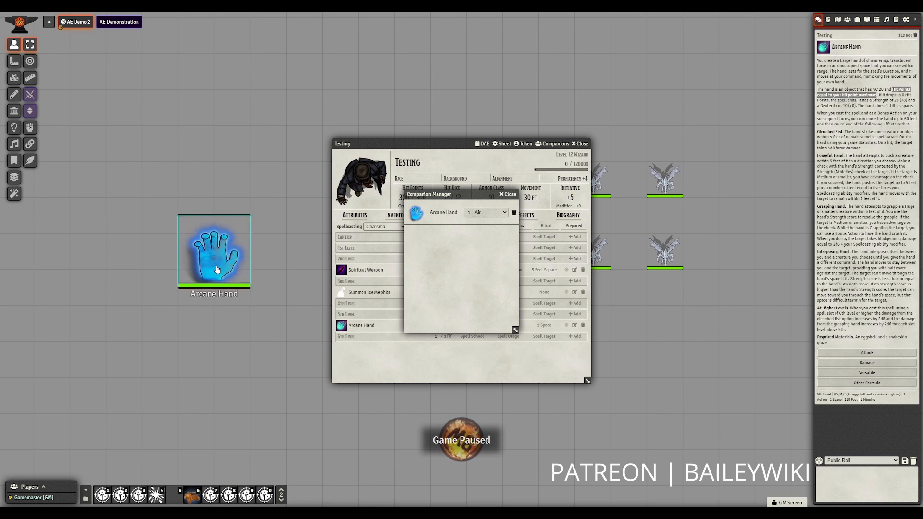
{"action": "double_click", "coordinate": [219, 268]}
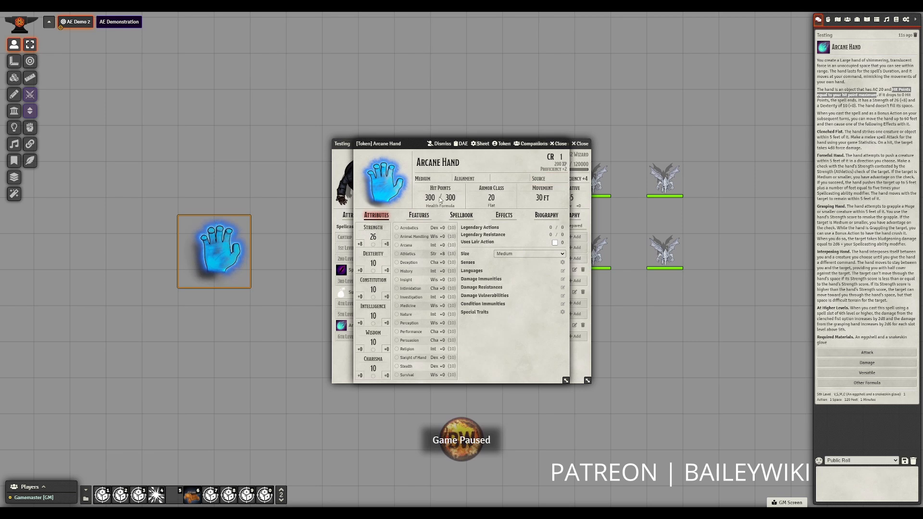
{"action": "left_click", "coordinate": [586, 144]}
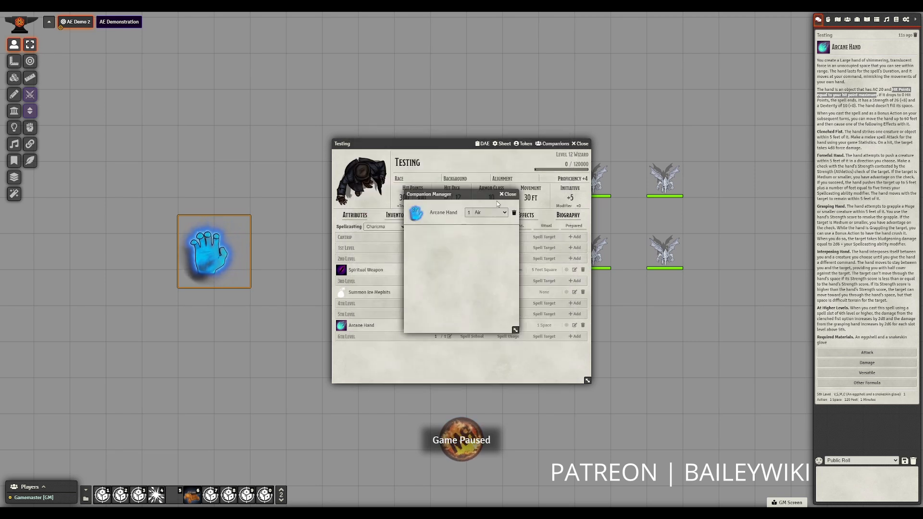
{"action": "left_click", "coordinate": [553, 193]}
{"action": "left_click", "coordinate": [422, 197]}
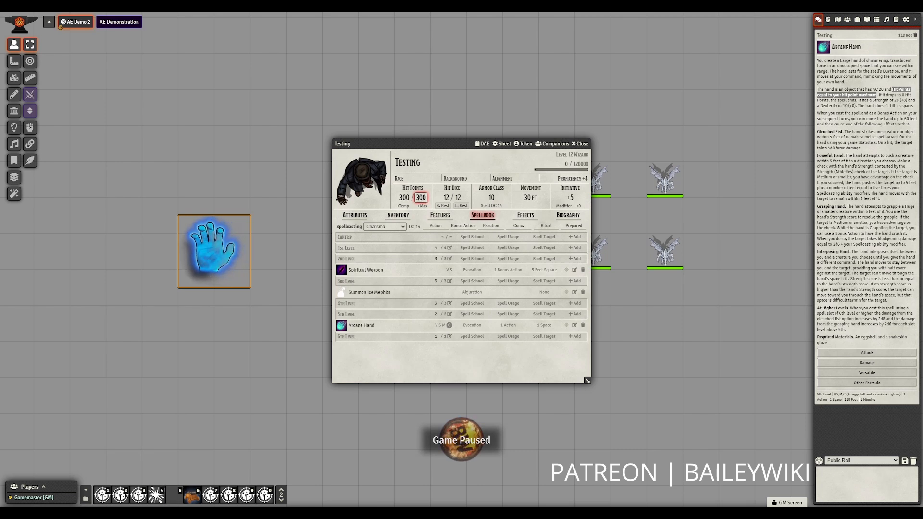
{"action": "left_click", "coordinate": [580, 143]}
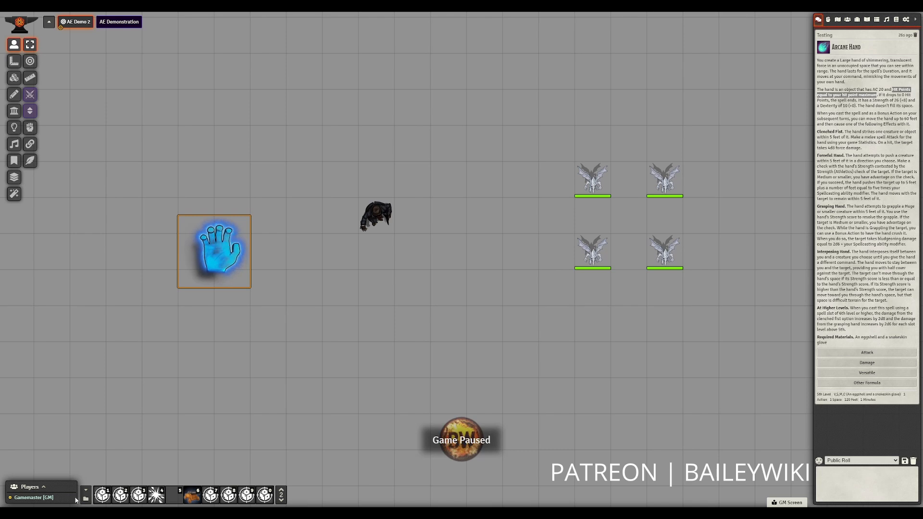
Open AE_Companion_Macro(Arcane Hand) from the macro directory, enlarge its window to examine the script, and close it
{"action": "left_click", "coordinate": [85, 499]}
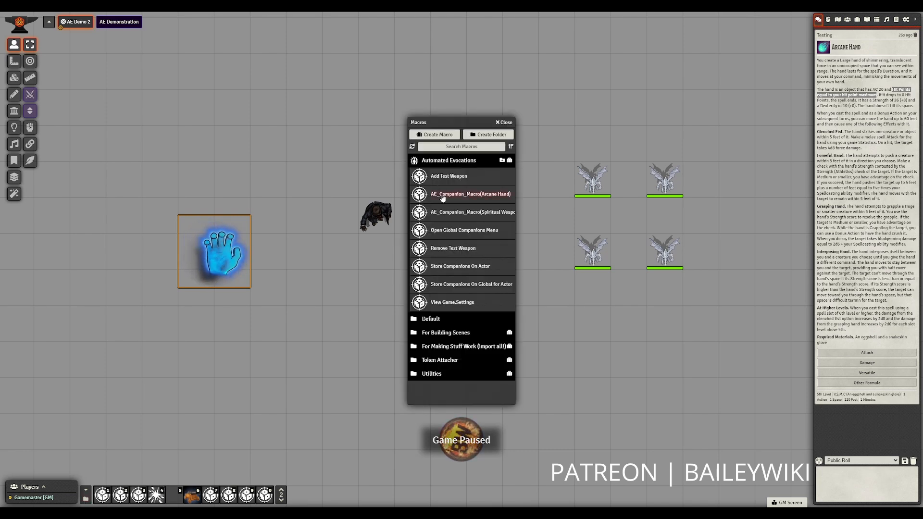
{"action": "left_click", "coordinate": [442, 194]}
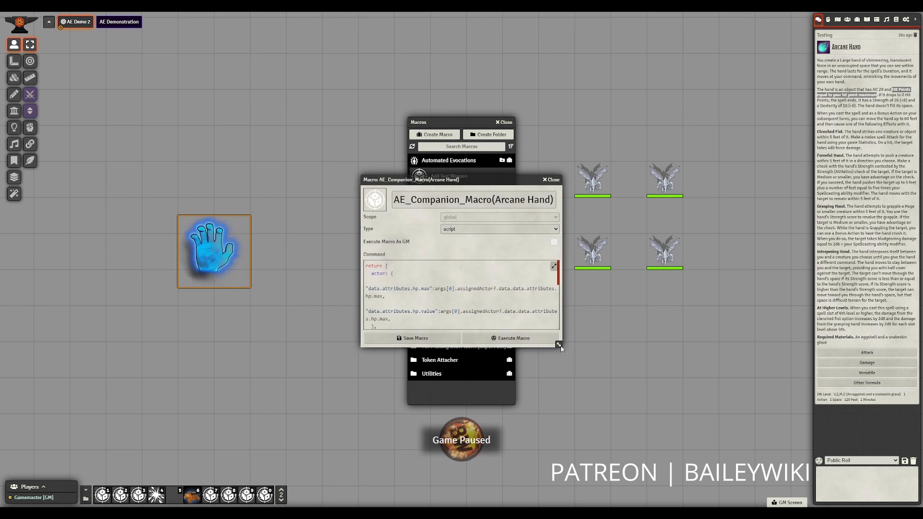
{"action": "left_click_drag", "start_coordinate": [560, 348], "coordinate": [701, 417]}
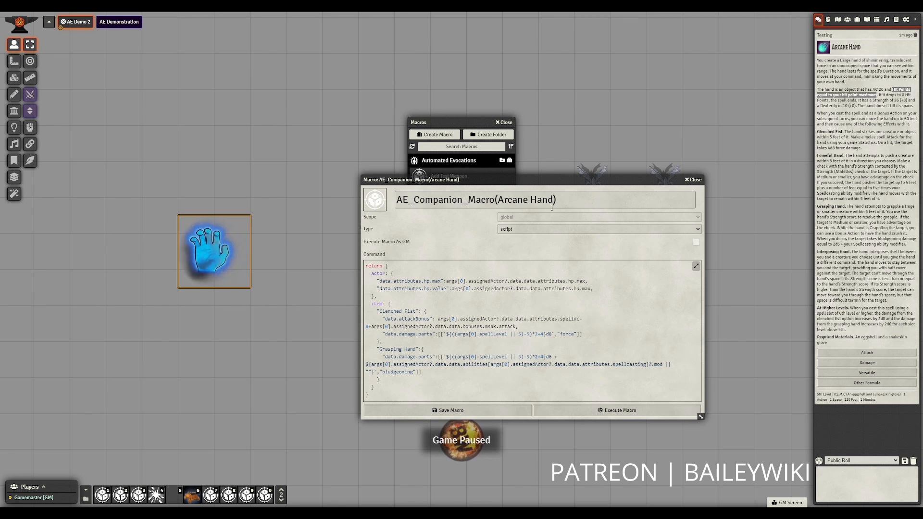
{"action": "left_click", "coordinate": [693, 180]}
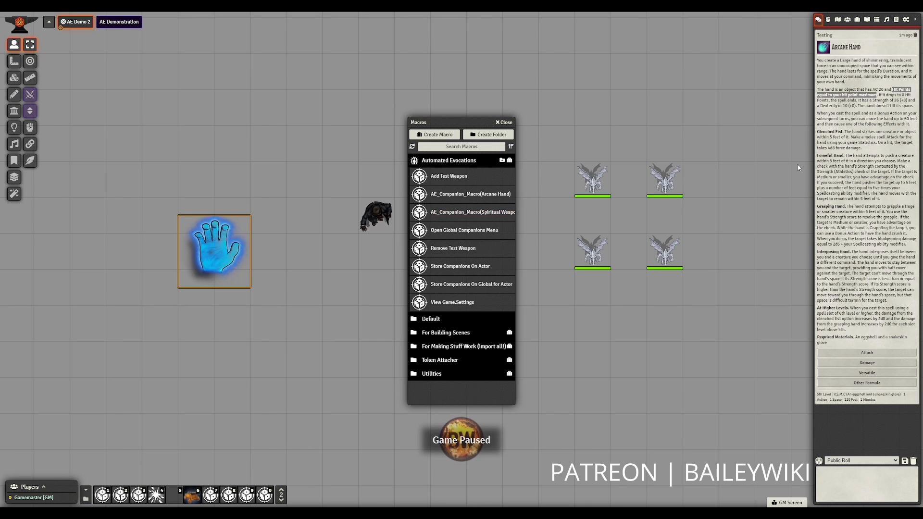
Open the Automated Evocations Macros compendium from the Default compendium folder
{"action": "left_click", "coordinate": [896, 20]}
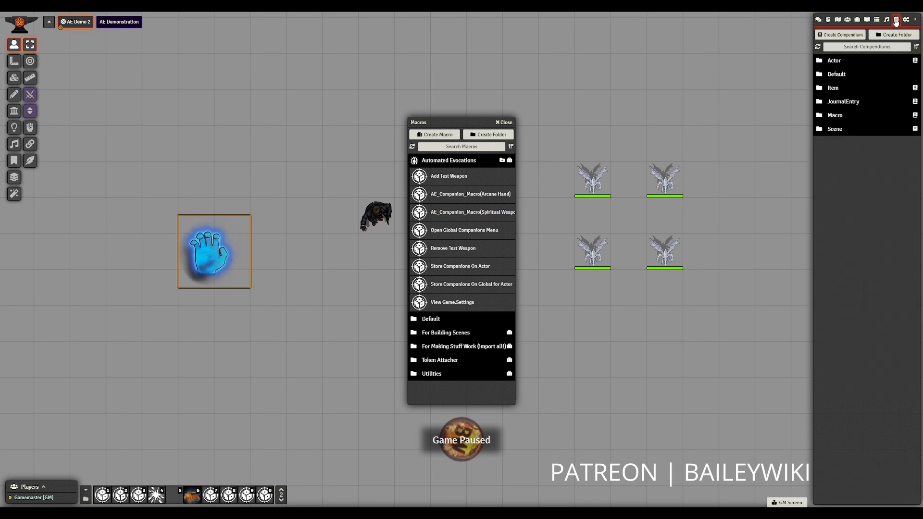
{"action": "left_click", "coordinate": [843, 75]}
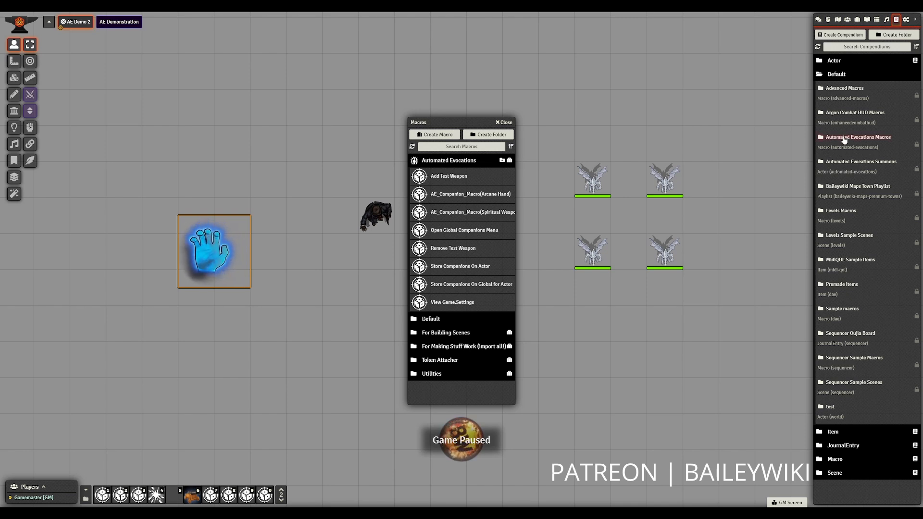
{"action": "left_click", "coordinate": [844, 138]}
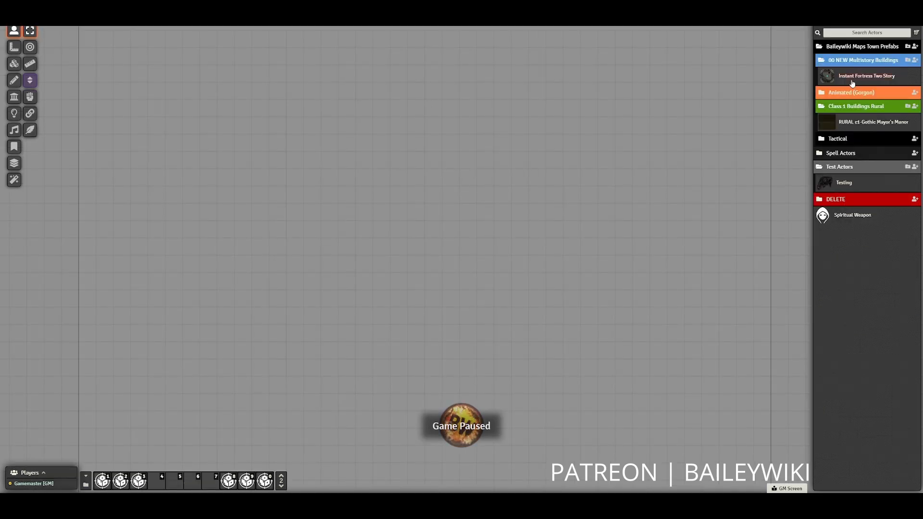
Add Instant Fortress Two Story to the Companion Manager with the Lightning animation and move the manager aside
{"action": "left_click", "coordinate": [102, 481]}
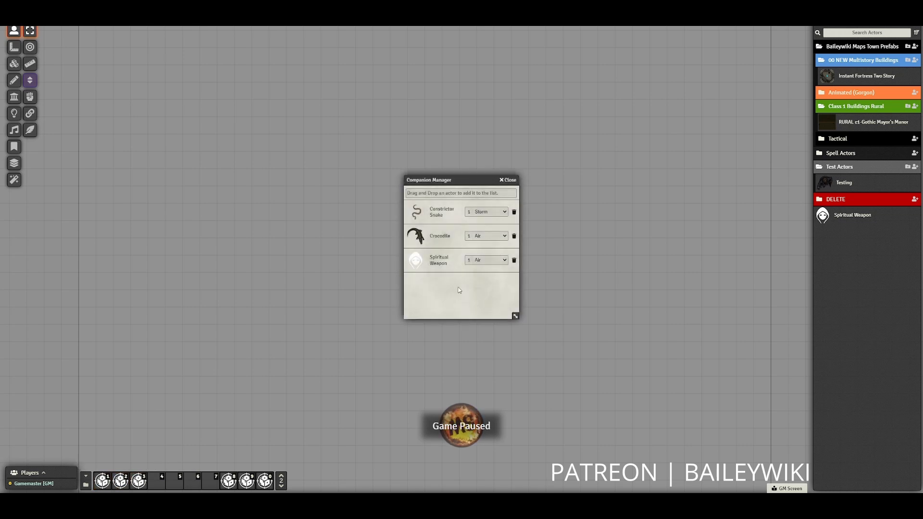
{"action": "left_click_drag", "start_coordinate": [846, 77], "coordinate": [474, 298]}
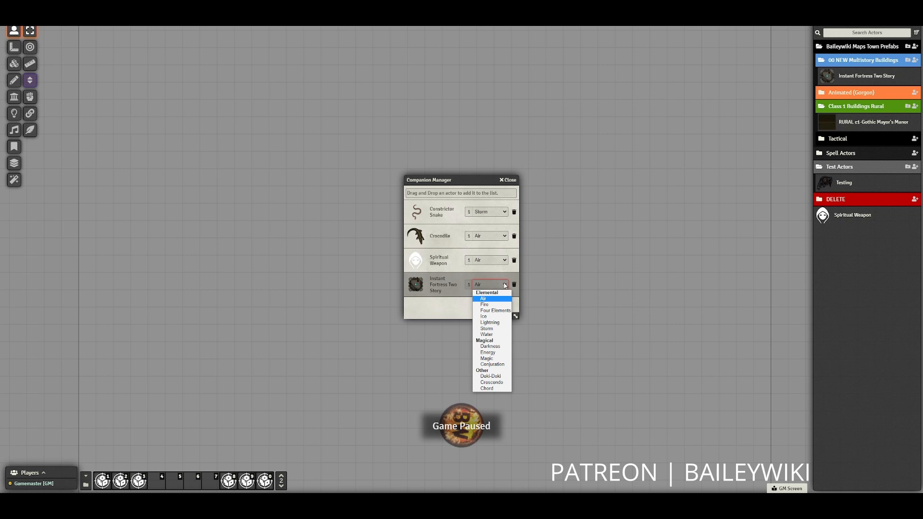
{"action": "left_click", "coordinate": [489, 323]}
{"action": "left_click_drag", "start_coordinate": [470, 181], "coordinate": [731, 194]}
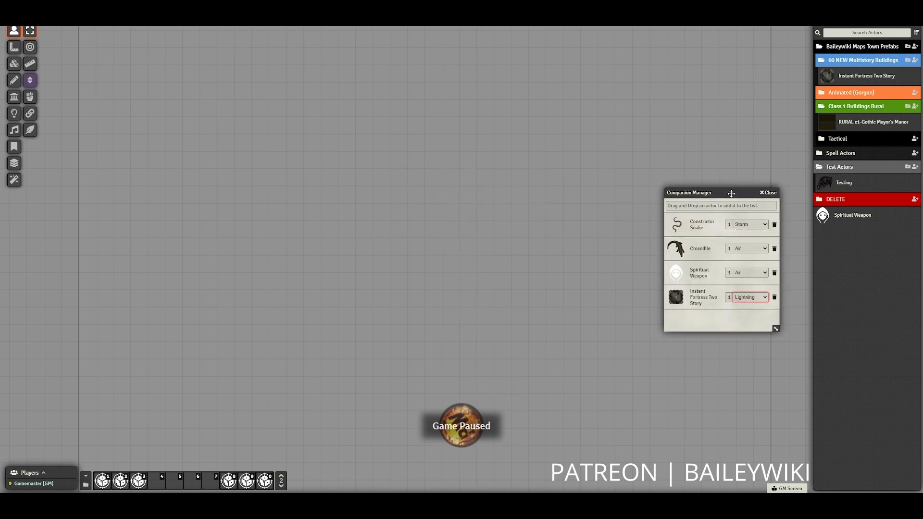
Summon the Instant Fortress Two Story near the middle of the scene and close the Companion Manager
{"action": "left_click", "coordinate": [676, 297]}
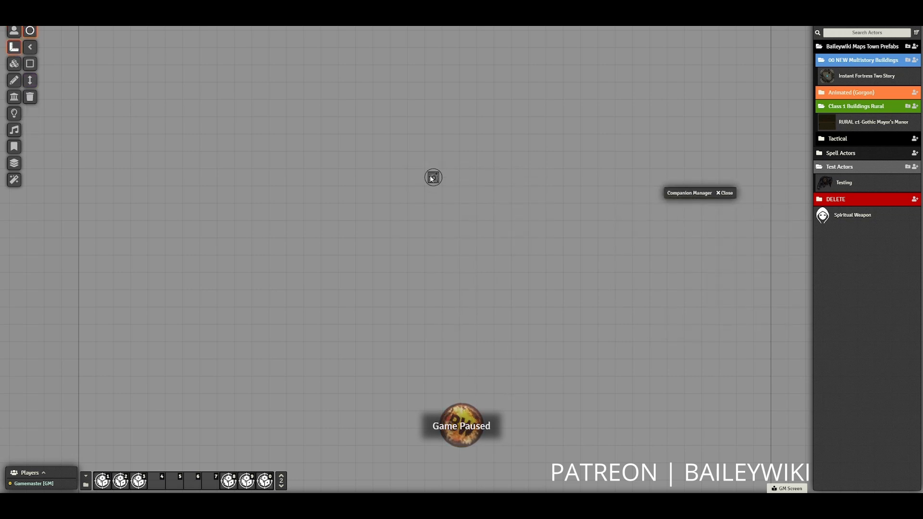
{"action": "left_click", "coordinate": [431, 171]}
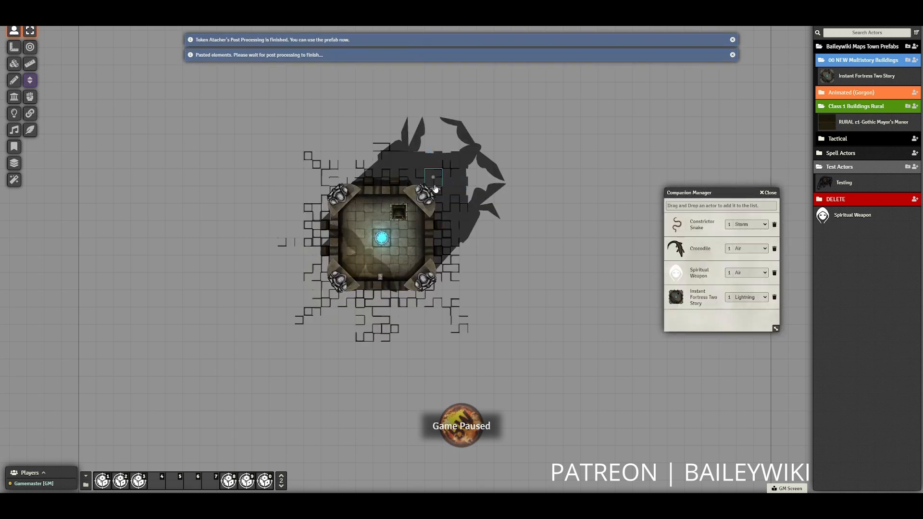
{"action": "left_click", "coordinate": [765, 193]}
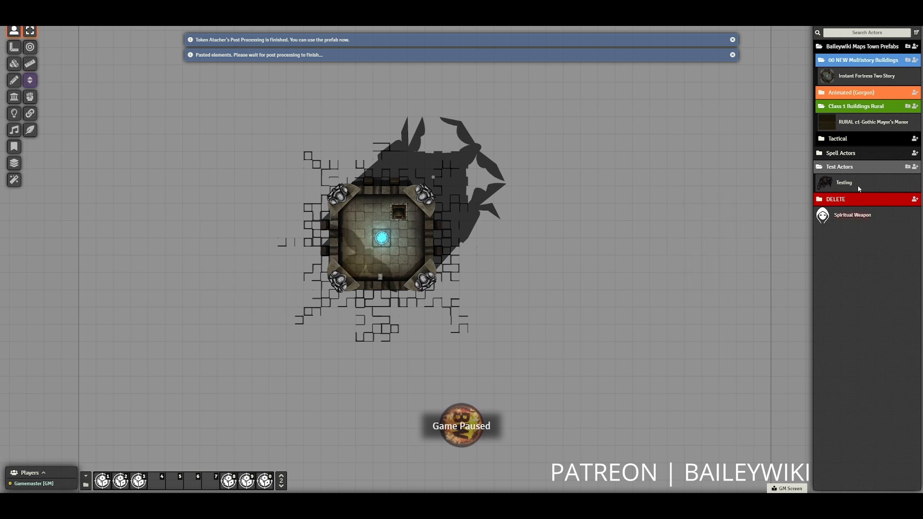
Select the Testing token below the fortress and walk it up through the entrance to the middle of the ground floor
{"action": "left_click", "coordinate": [386, 366]}
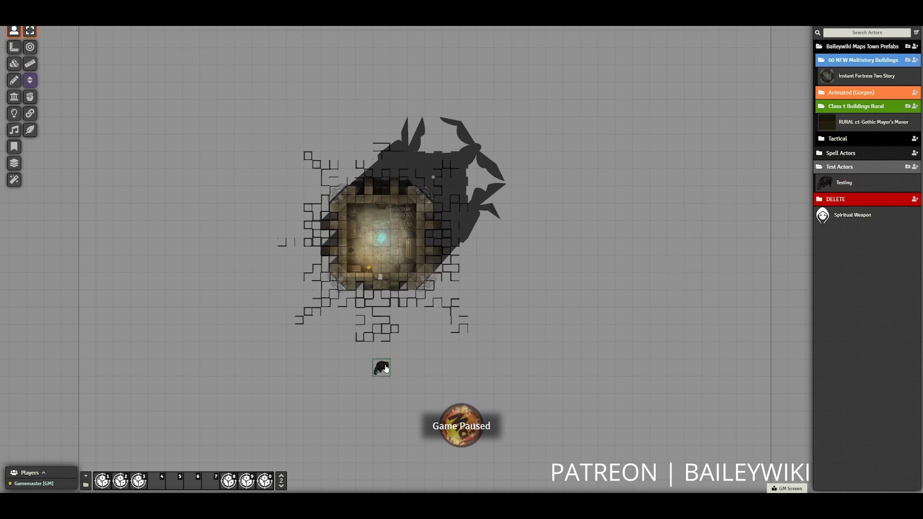
{"action": "key", "text": "Up"}
{"action": "key", "text": "Up"}
{"action": "key", "text": "Up"}
{"action": "key", "text": "Up"}
{"action": "key", "text": "Up"}
{"action": "key", "text": "Up"}
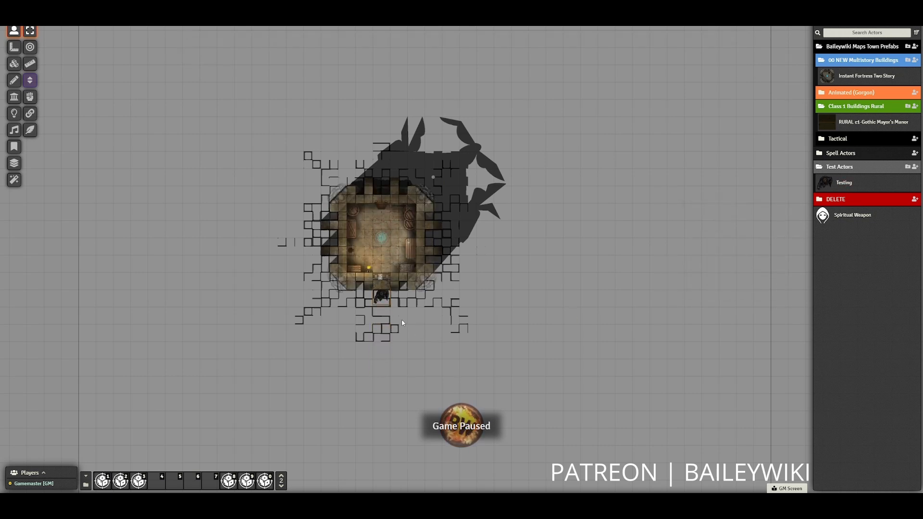
{"action": "key", "text": "Up"}
{"action": "key", "text": "Up"}
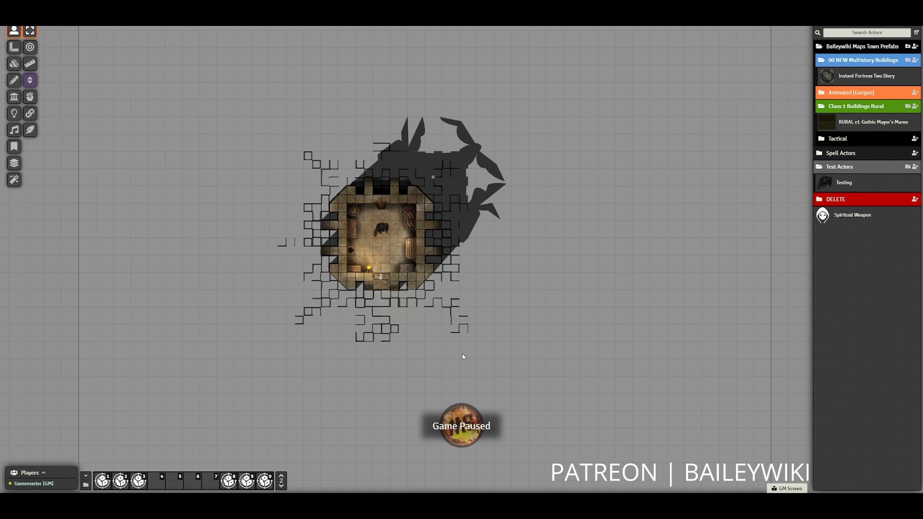
Take the Testing token through the fortress's upper floor and out to the lower edge of the roof
{"action": "key", "text": "Down"}
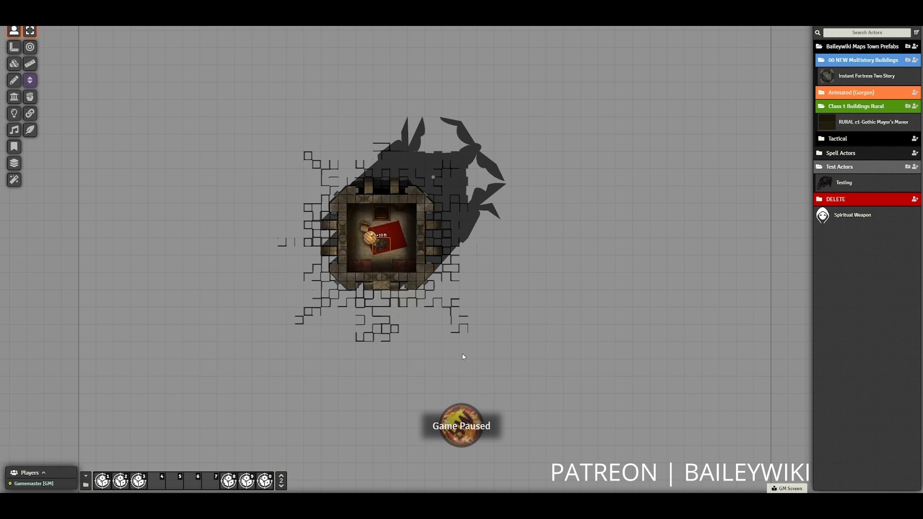
{"action": "key", "text": "Right"}
{"action": "key", "text": "Up"}
{"action": "key", "text": "Up"}
{"action": "key", "text": "Down"}
{"action": "key", "text": "Down"}
{"action": "key", "text": "Down"}
{"action": "key", "text": "Down"}
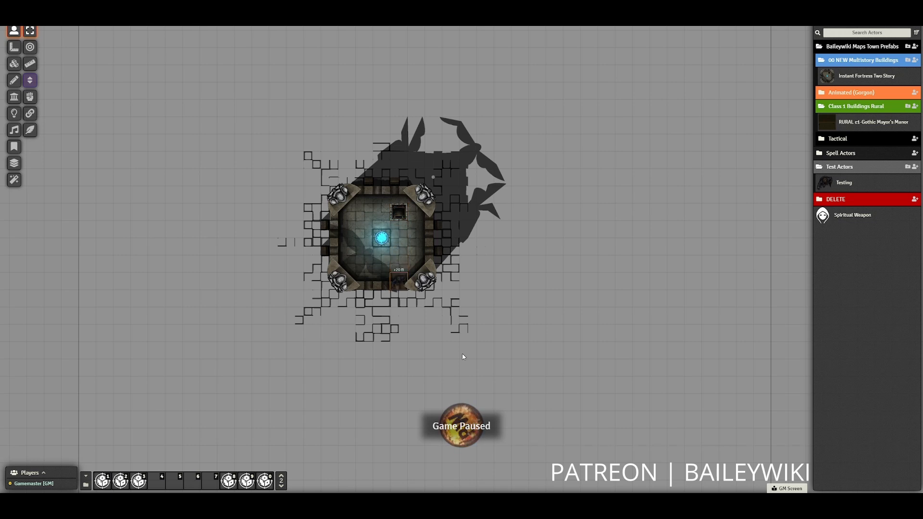
Walk the Testing token around the fortress roof, back to its centre, and down through the middle of the building
{"action": "key", "text": "Left"}
{"action": "key", "text": "Right"}
{"action": "key", "text": "Up"}
{"action": "key", "text": "Up"}
{"action": "key", "text": "Up"}
{"action": "key", "text": "Up"}
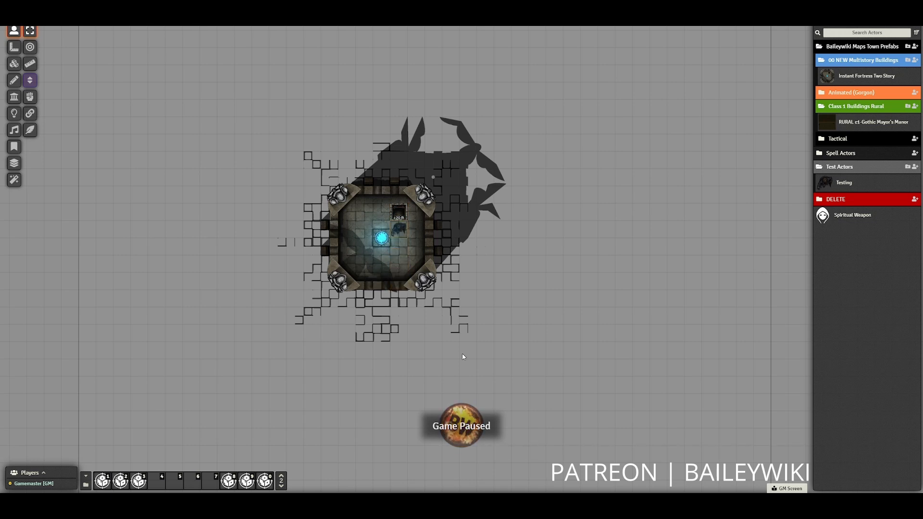
{"action": "key", "text": "Left"}
{"action": "key", "text": "Down"}
{"action": "key", "text": "Down"}
{"action": "key", "text": "Down"}
{"action": "key", "text": "Down"}
{"action": "key", "text": "Down"}
{"action": "key", "text": "Down"}
{"action": "key", "text": "Down"}
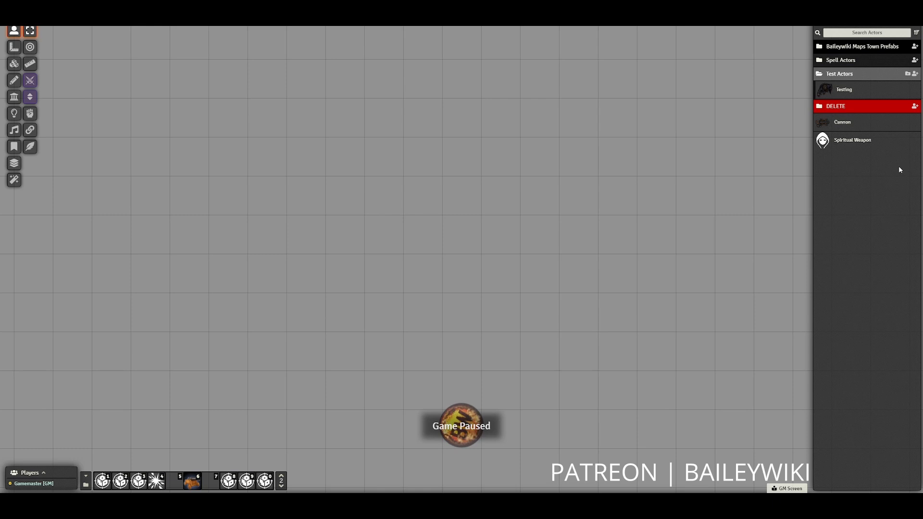
Place the Testing token in the empty scene, cast its Arcane Hand at 5th level, and summon the hand with the Air animation
{"action": "left_click_drag", "start_coordinate": [832, 93], "coordinate": [586, 228]}
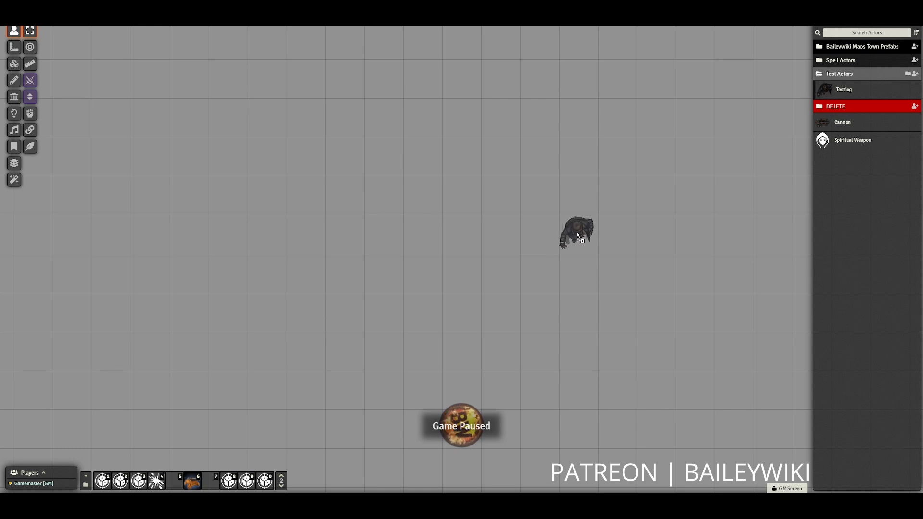
{"action": "double_click", "coordinate": [585, 234]}
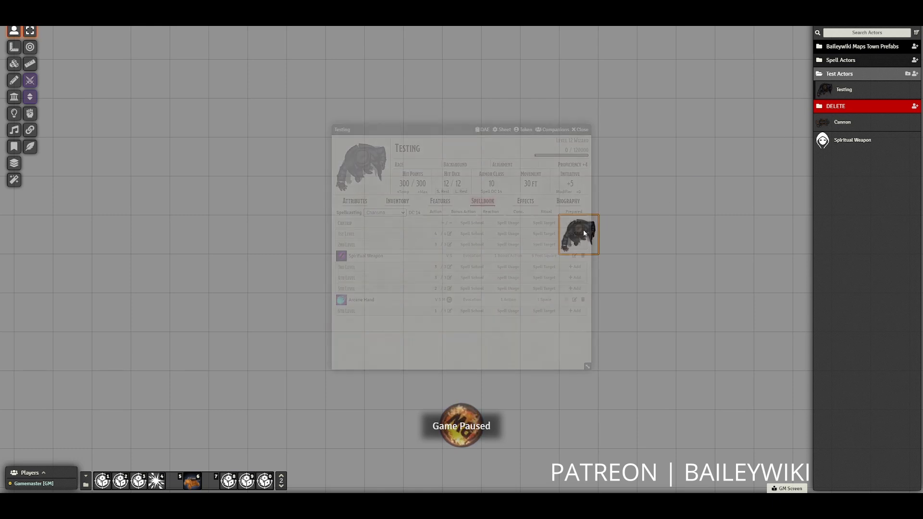
{"action": "left_click", "coordinate": [342, 302]}
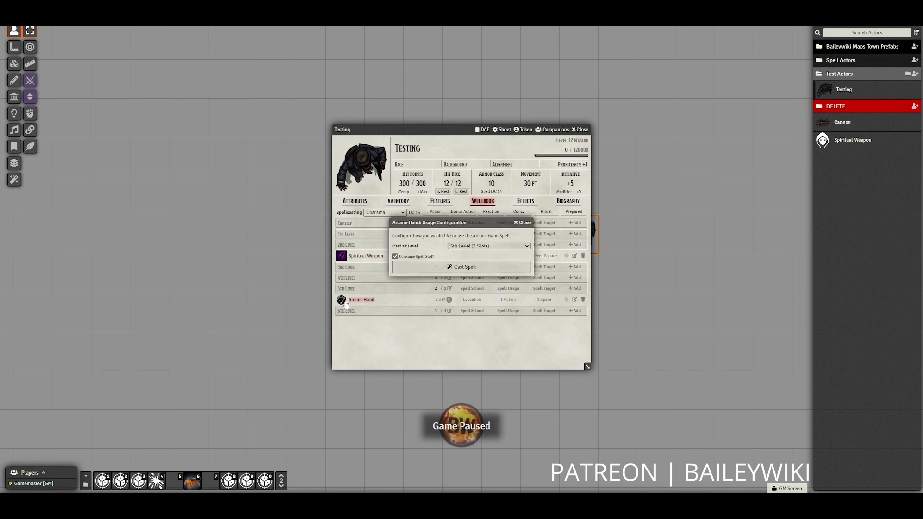
{"action": "left_click", "coordinate": [418, 269]}
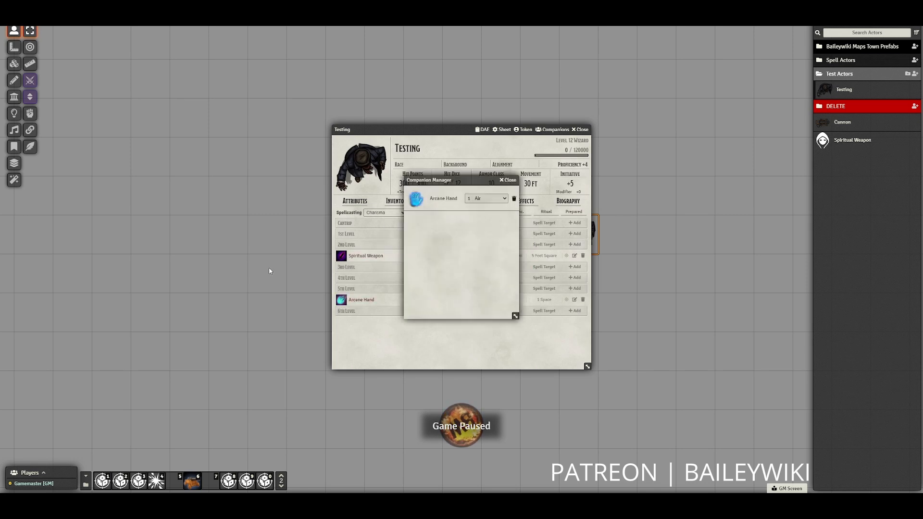
{"action": "left_click", "coordinate": [419, 201]}
{"action": "left_click", "coordinate": [217, 223]}
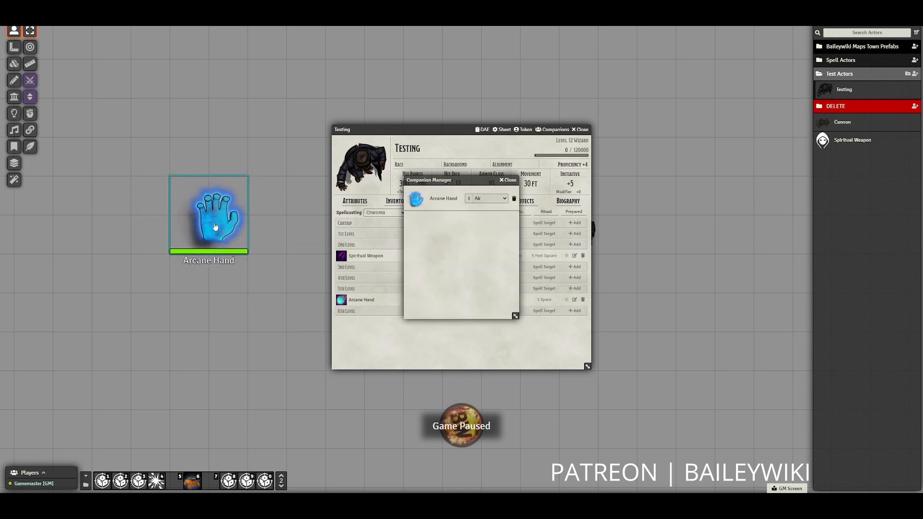
{"action": "left_click", "coordinate": [511, 181]}
Cast Testing's Spiritual Weapon at 2nd level without consuming a slot, summon it below the hand with the Air animation, and close the windows
{"action": "left_click", "coordinate": [341, 256]}
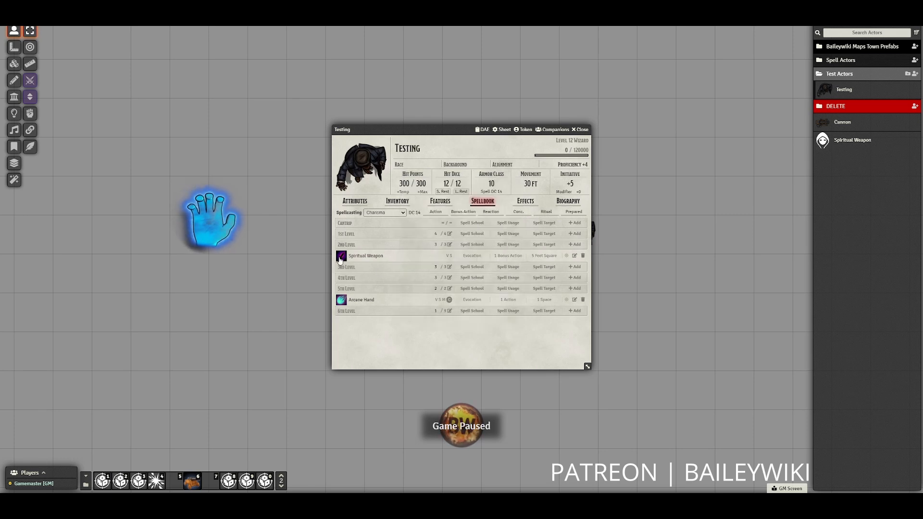
{"action": "left_click", "coordinate": [395, 251]}
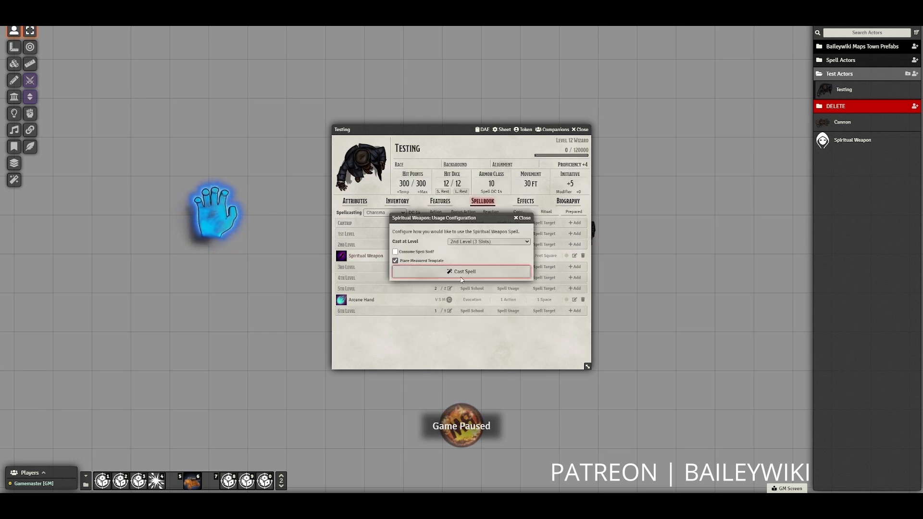
{"action": "left_click", "coordinate": [460, 272]}
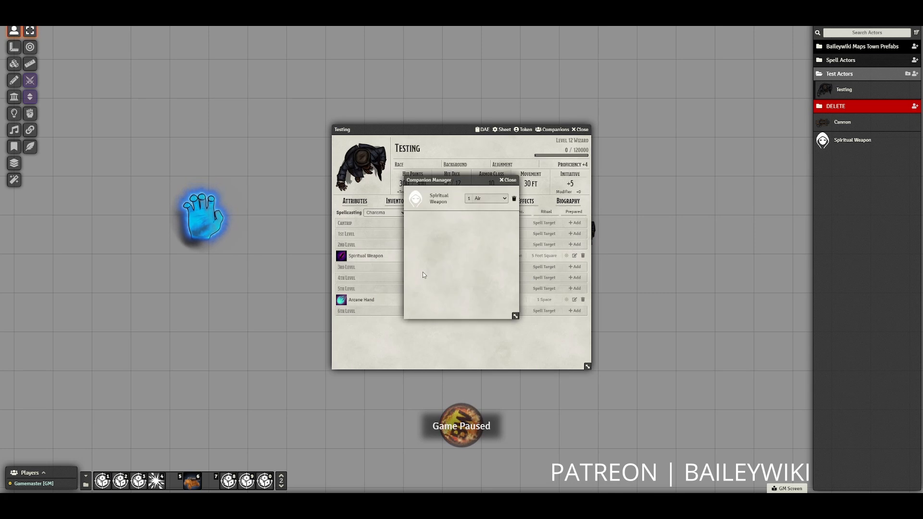
{"action": "left_click", "coordinate": [417, 203]}
{"action": "left_click", "coordinate": [225, 329]}
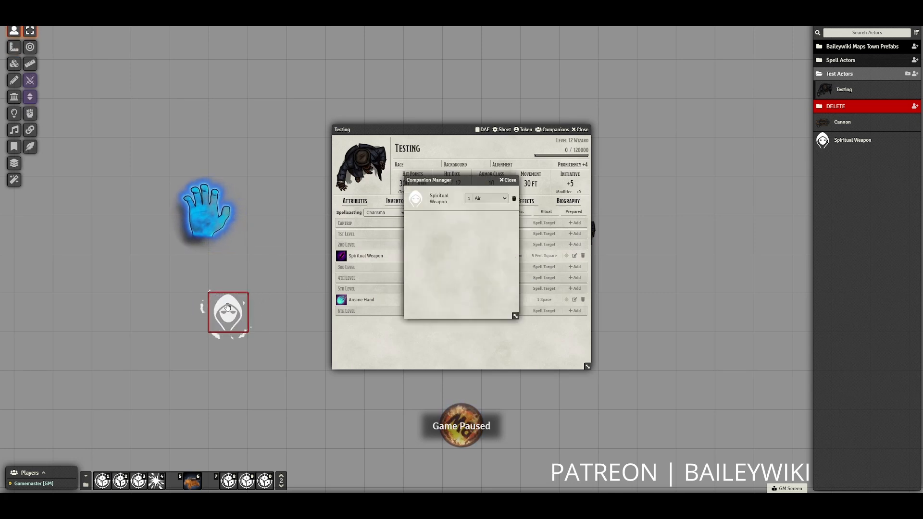
{"action": "key", "text": "Escape"}
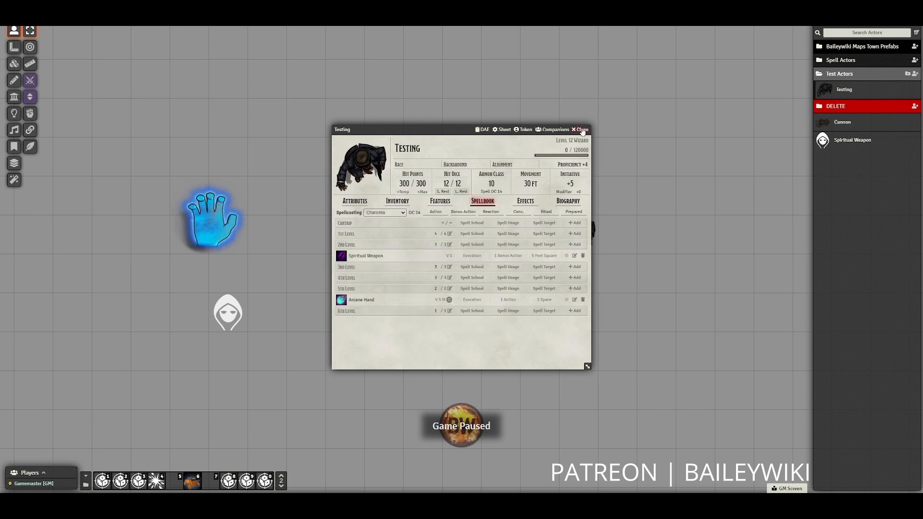
{"action": "key", "text": "Escape"}
Move the Arcane Hand closer to Testing, and delete both the Arcane Hand and Spiritual Weapon tokens
{"action": "left_click_drag", "start_coordinate": [201, 197], "coordinate": [303, 219]}
{"action": "left_click_drag", "start_coordinate": [169, 161], "coordinate": [373, 345]}
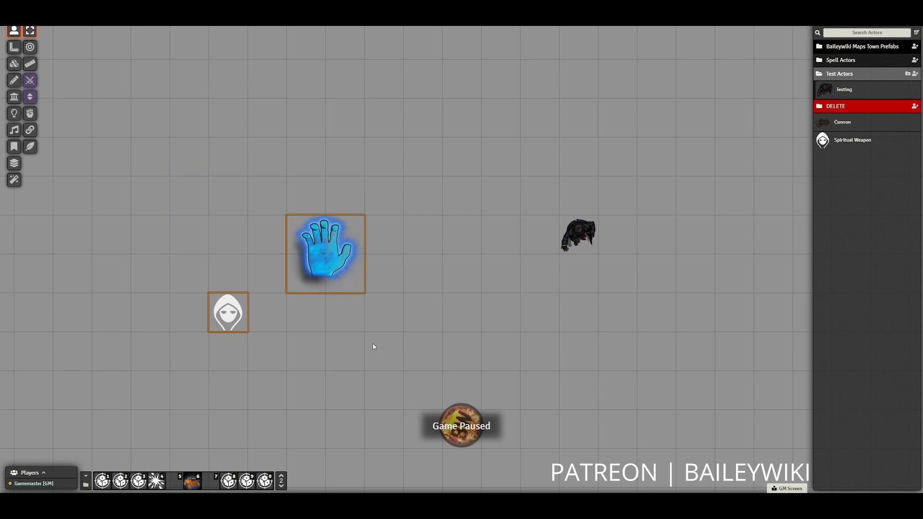
{"action": "key", "text": "Delete"}
Open the Spiritual Weapon actor and browse for a new portrait in the modules/JB2A_DnD5e/Library folder
{"action": "right_click", "coordinate": [842, 147]}
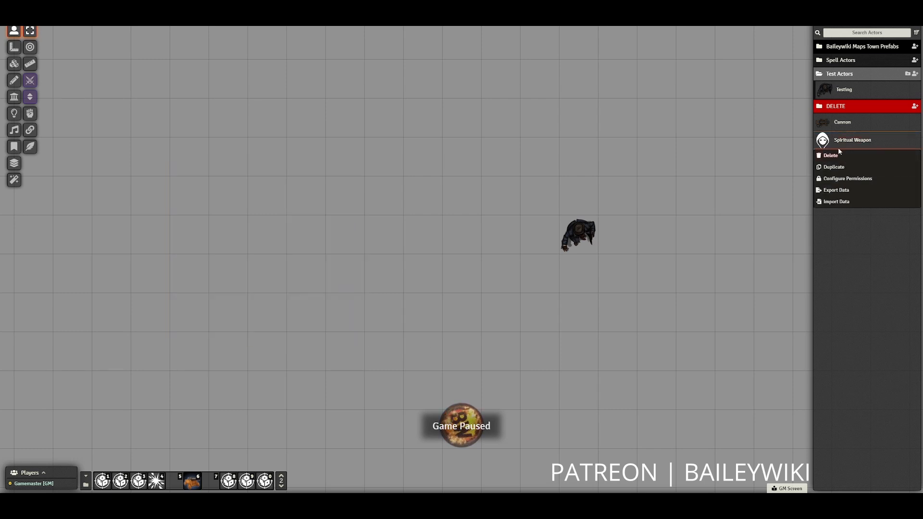
{"action": "left_click", "coordinate": [838, 147]}
{"action": "left_click", "coordinate": [389, 161]}
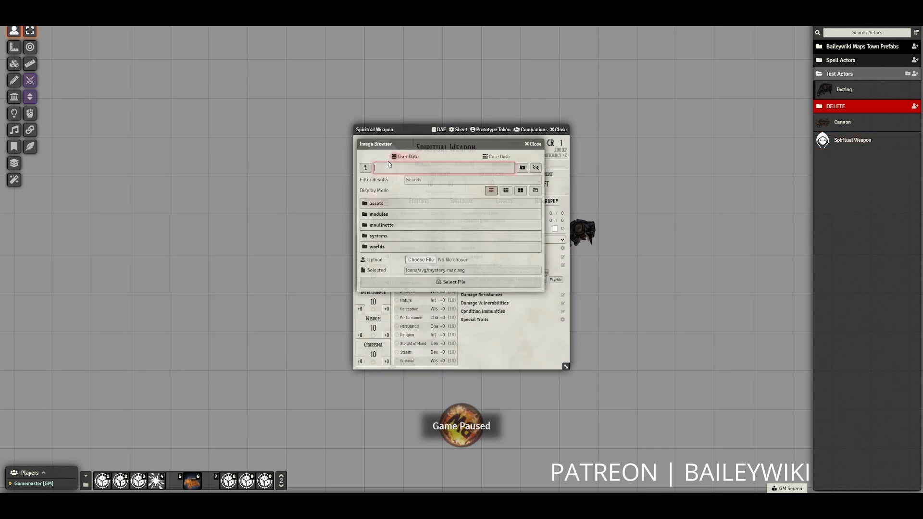
{"action": "left_click", "coordinate": [380, 214]}
{"action": "scroll", "coordinate": [488, 284], "scroll_direction": "down", "scroll_amount": 2}
{"action": "scroll", "coordinate": [488, 284], "scroll_direction": "down", "scroll_amount": 3}
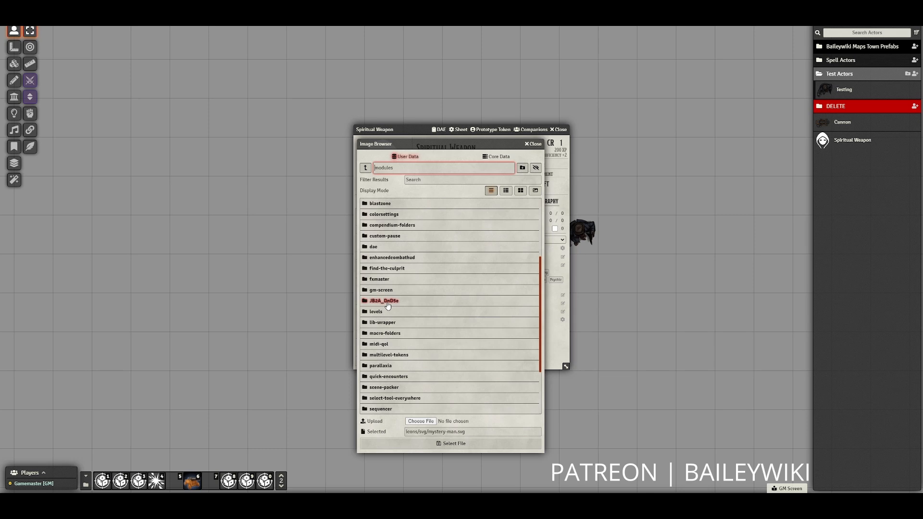
{"action": "left_click", "coordinate": [385, 302]}
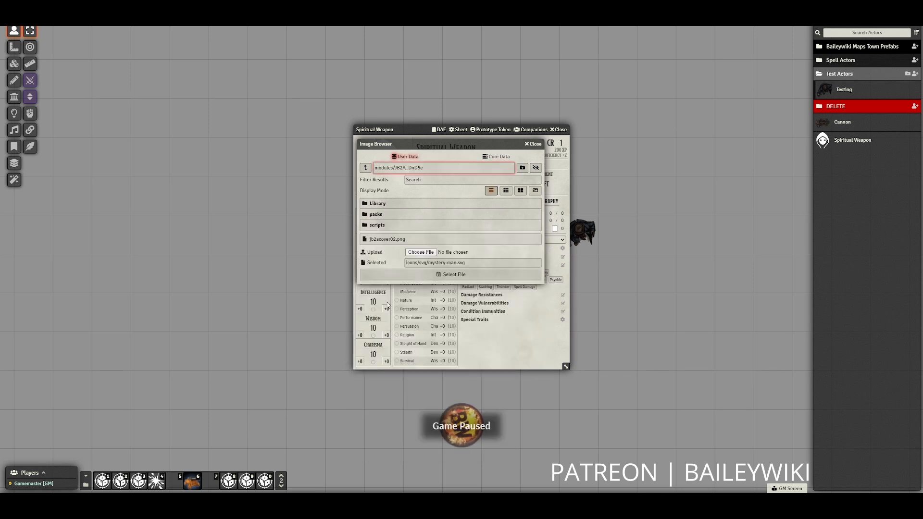
{"action": "left_click", "coordinate": [383, 204]}
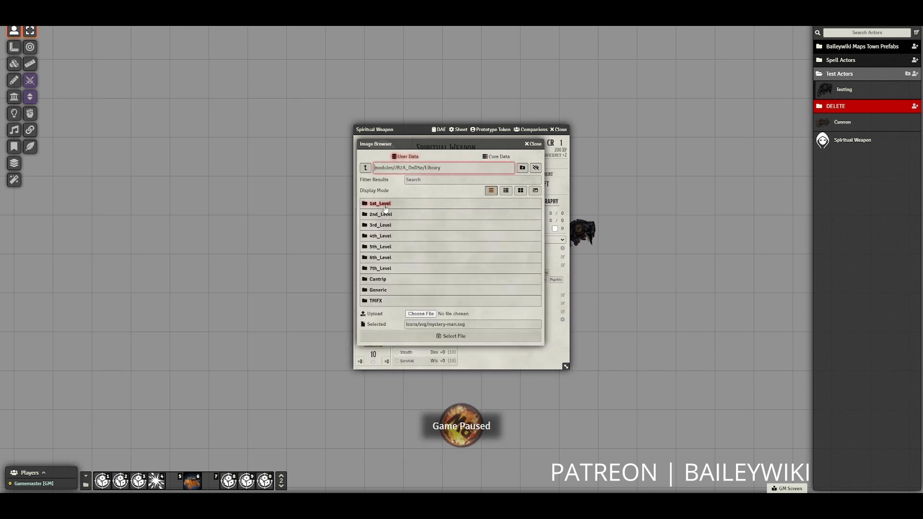
Set the actor's portrait to the flaming yellow maul thumbnail from the 2nd_Level/Spiritual_Weapon folder, using a thumbnail view of the files
{"action": "left_click", "coordinate": [382, 225]}
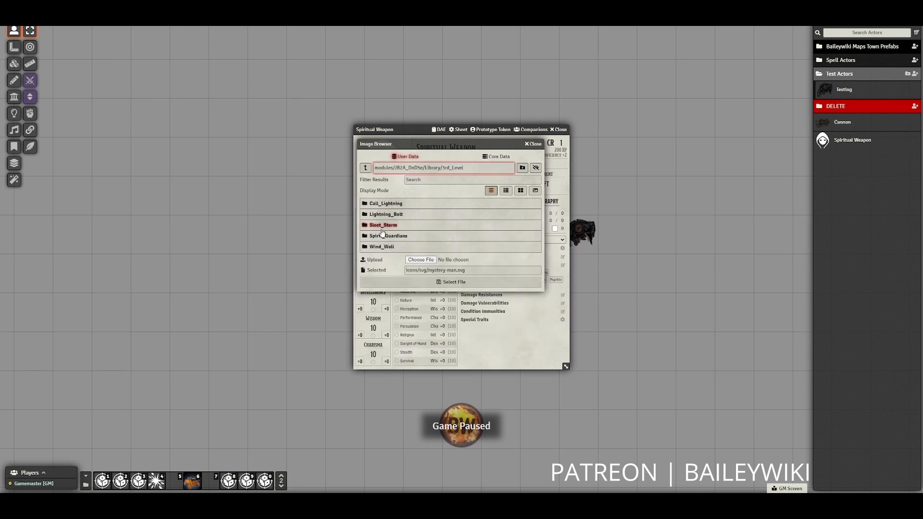
{"action": "left_click", "coordinate": [365, 167]}
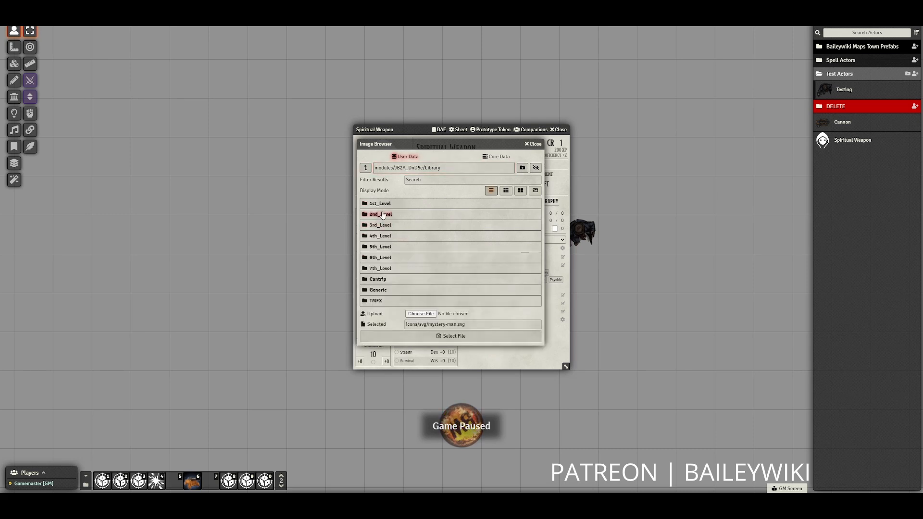
{"action": "left_click", "coordinate": [382, 214]}
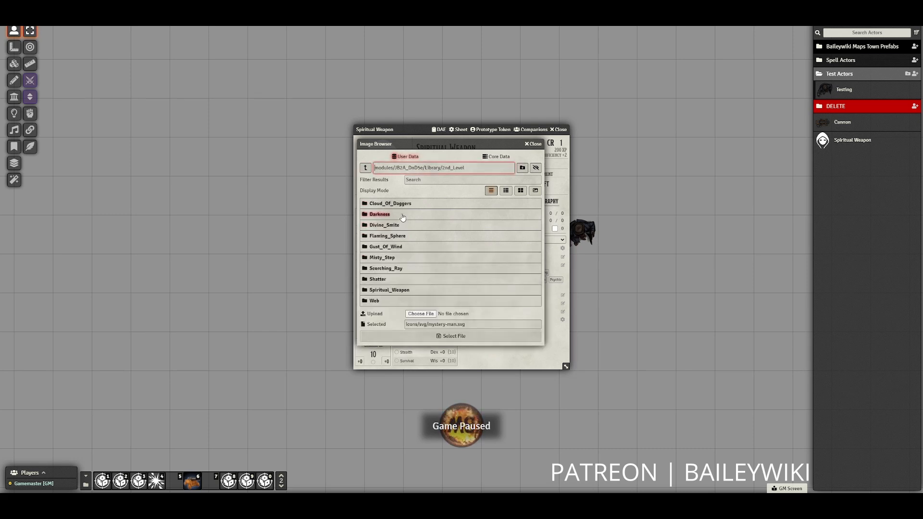
{"action": "left_click", "coordinate": [398, 295]}
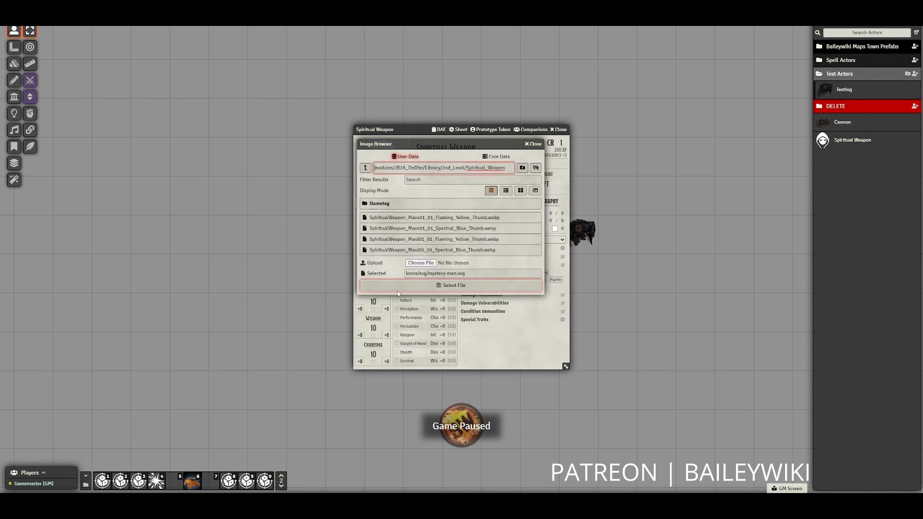
{"action": "left_click", "coordinate": [521, 191]}
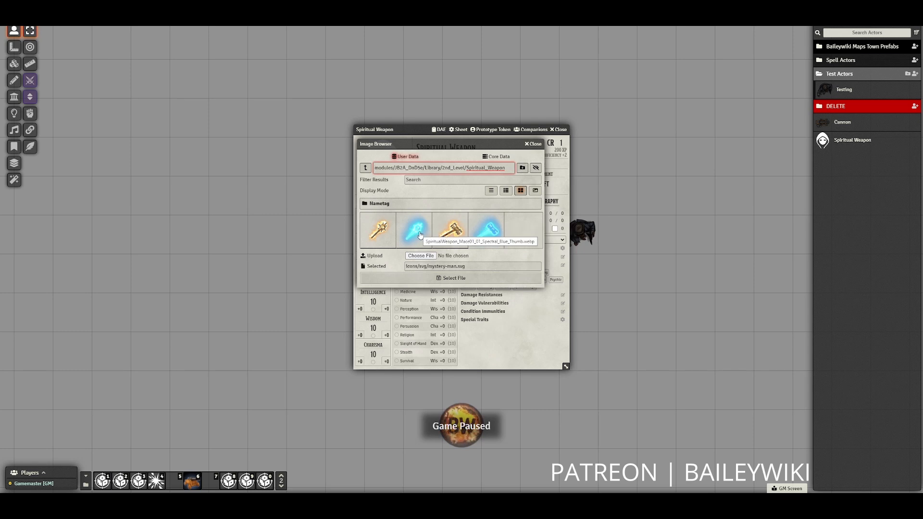
{"action": "left_click", "coordinate": [451, 234]}
{"action": "left_click", "coordinate": [448, 278]}
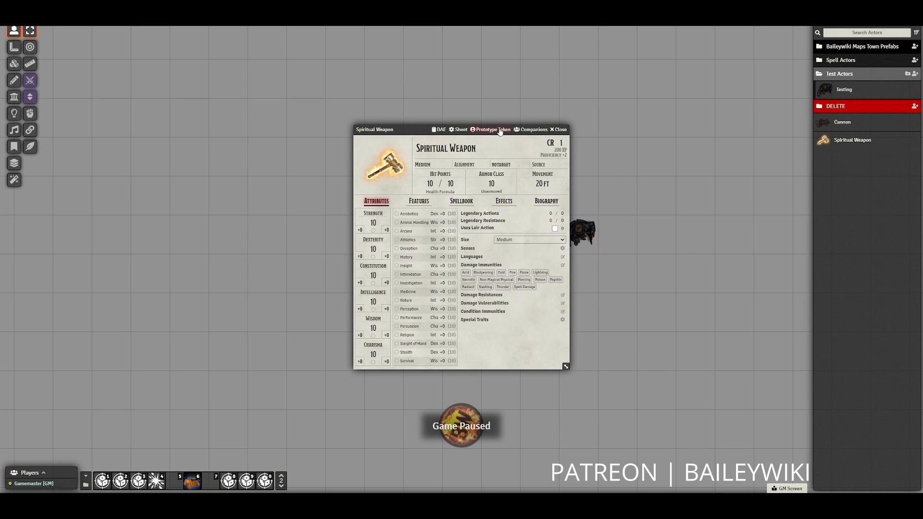
Set Spiritual Weapon's prototype token image to the animated flaming yellow maul video in the same Spiritual_Weapon folder
{"action": "left_click", "coordinate": [499, 130]}
{"action": "left_click", "coordinate": [201, 147]}
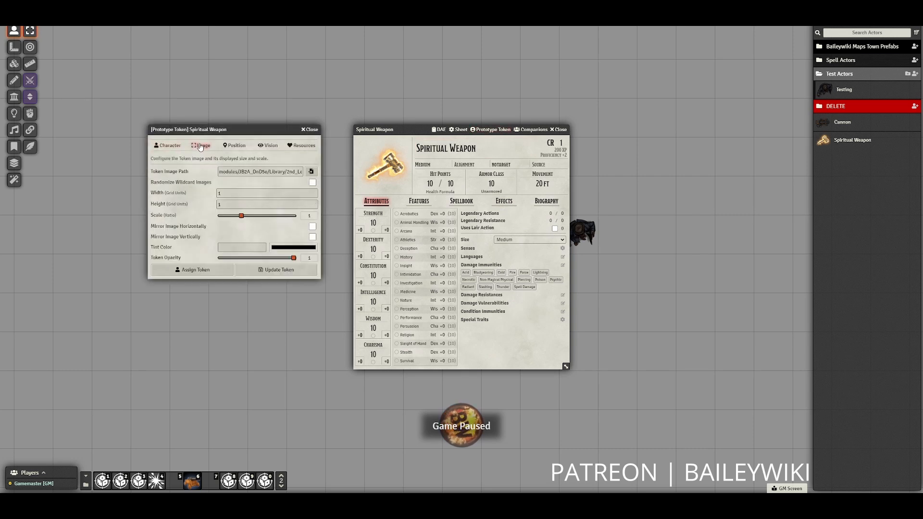
{"action": "left_click", "coordinate": [312, 172]}
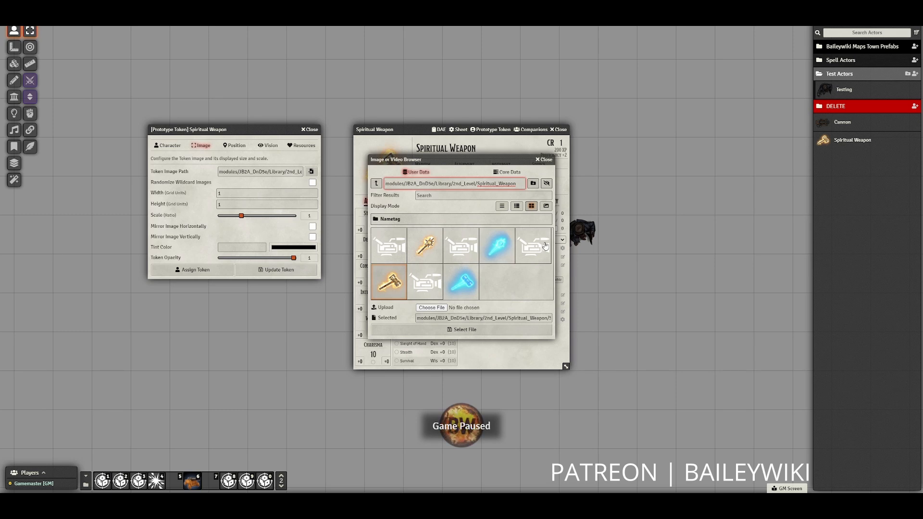
{"action": "left_click", "coordinate": [546, 246]}
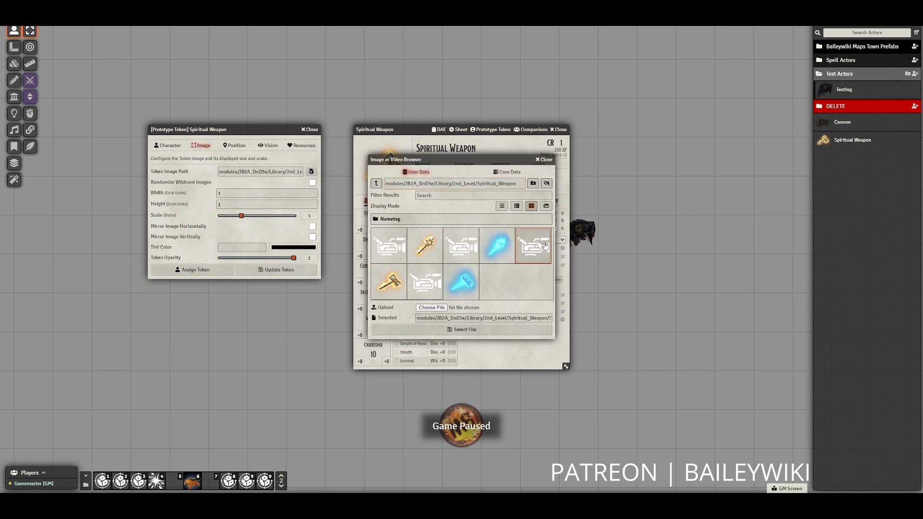
{"action": "left_click", "coordinate": [460, 330]}
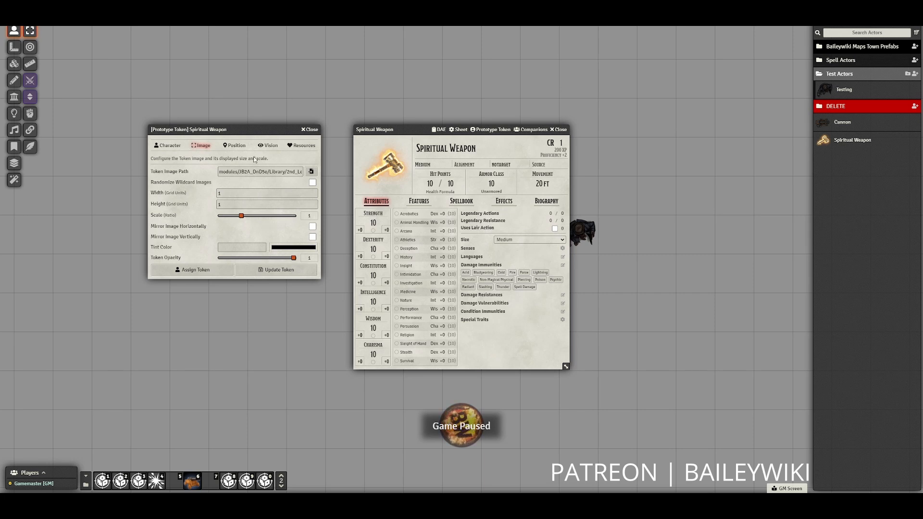
Set the prototype token's name display to Hovered by Owner, update the token, and close the actor sheet
{"action": "left_click", "coordinate": [298, 146]}
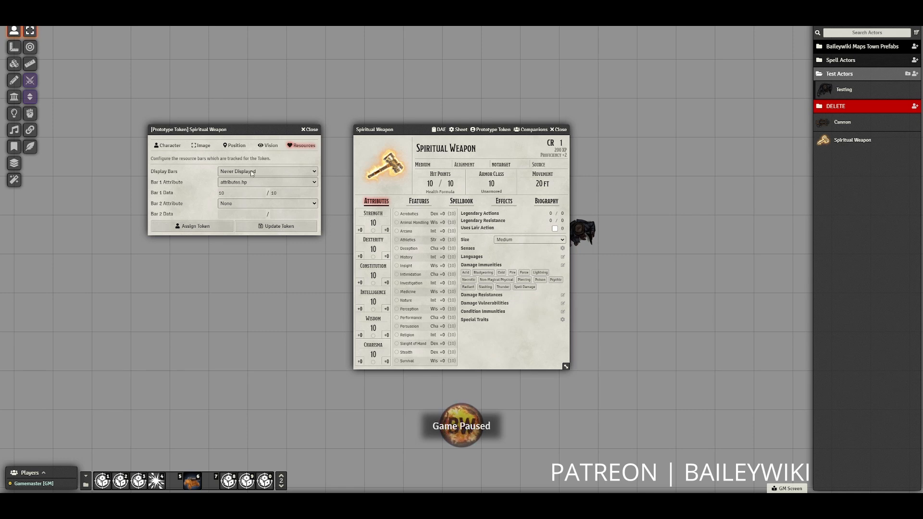
{"action": "left_click", "coordinate": [178, 146]}
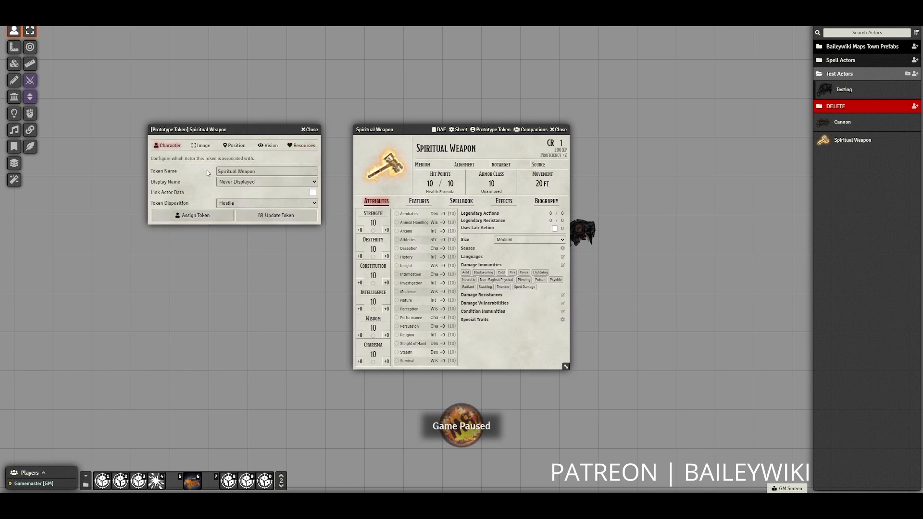
{"action": "left_click", "coordinate": [260, 183]}
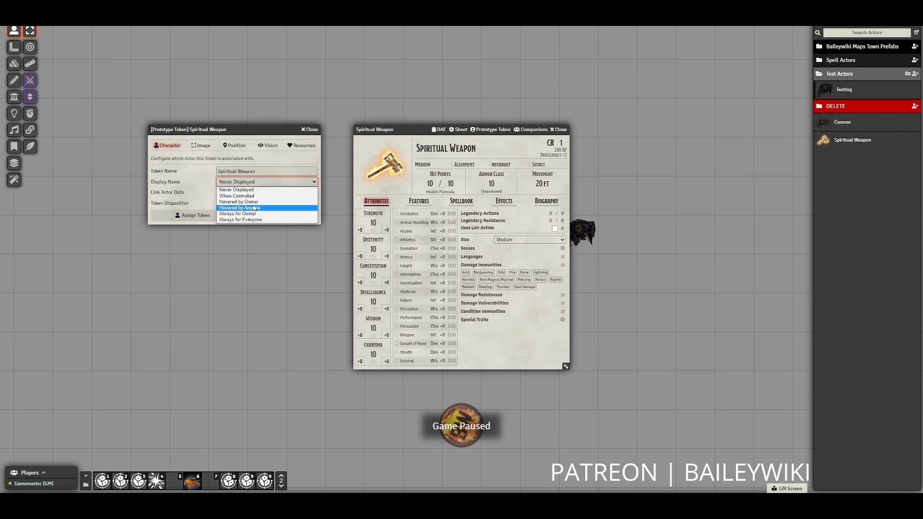
{"action": "left_click", "coordinate": [254, 202]}
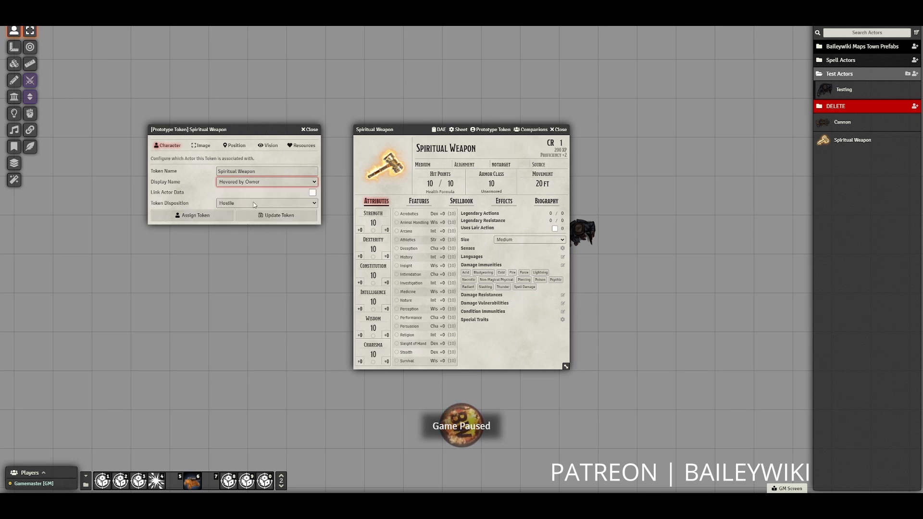
{"action": "left_click", "coordinate": [274, 217]}
{"action": "left_click", "coordinate": [557, 130]}
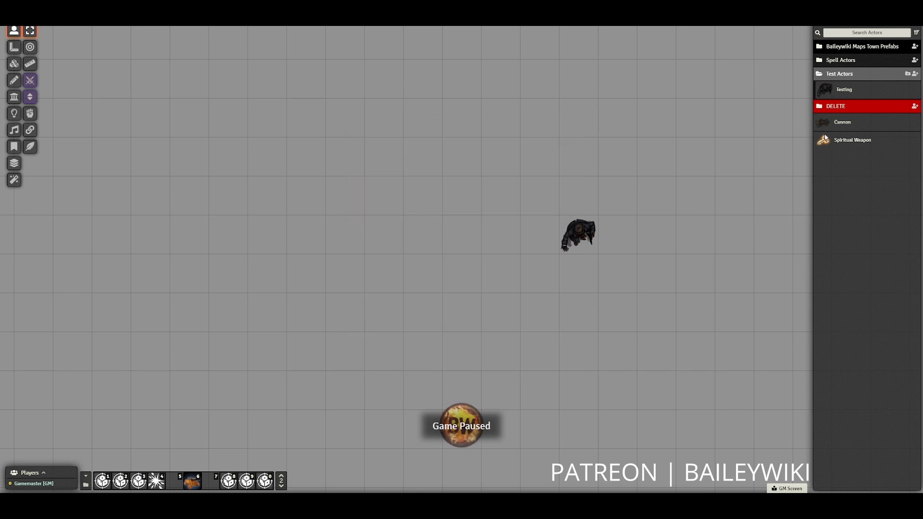
Place a test Spiritual Weapon token on the scene to the left of Testing, and delete it
{"action": "left_click_drag", "start_coordinate": [827, 141], "coordinate": [350, 194]}
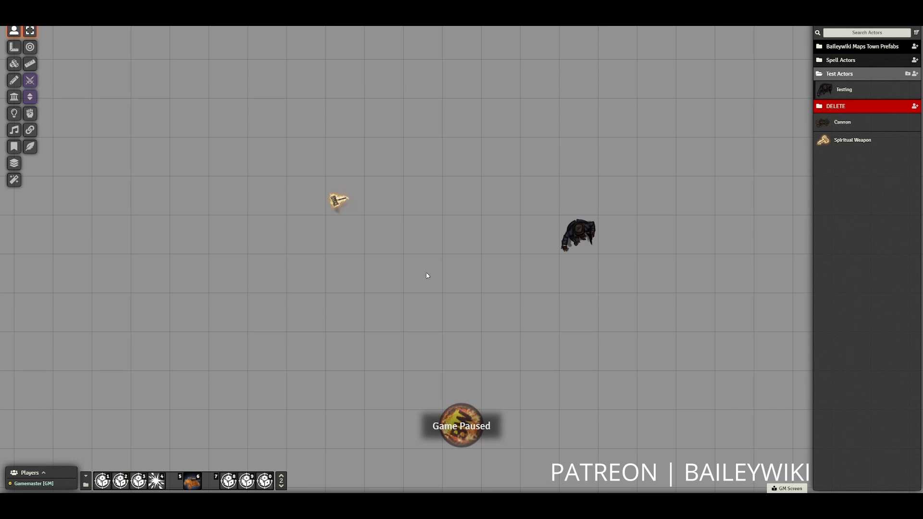
{"action": "key", "text": "Delete"}
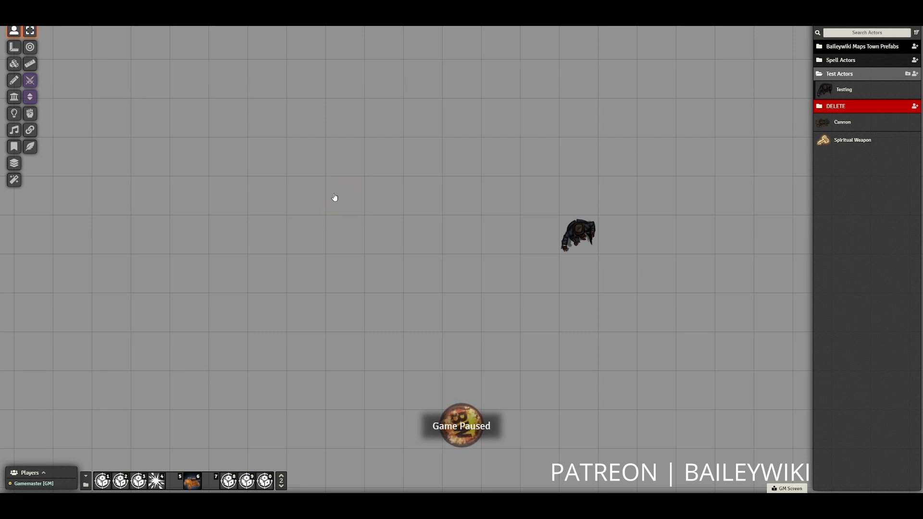
Cast Spiritual Weapon from the Testing token's spellbook and summon the weapon onto an empty part of the scene
{"action": "double_click", "coordinate": [581, 239]}
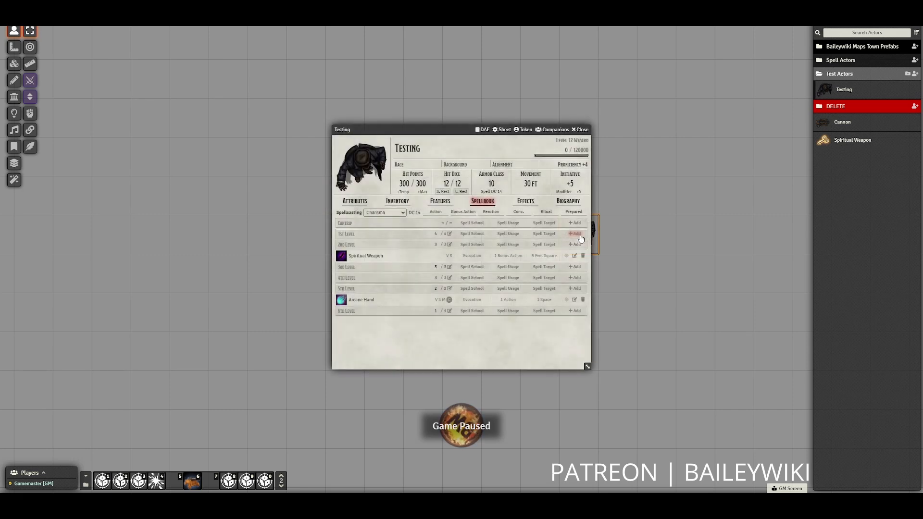
{"action": "left_click", "coordinate": [341, 255]}
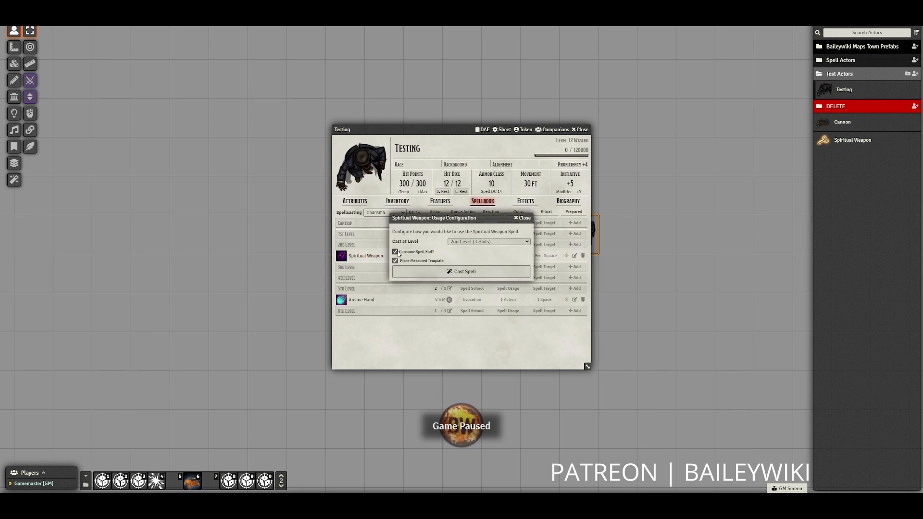
{"action": "left_click", "coordinate": [399, 271]}
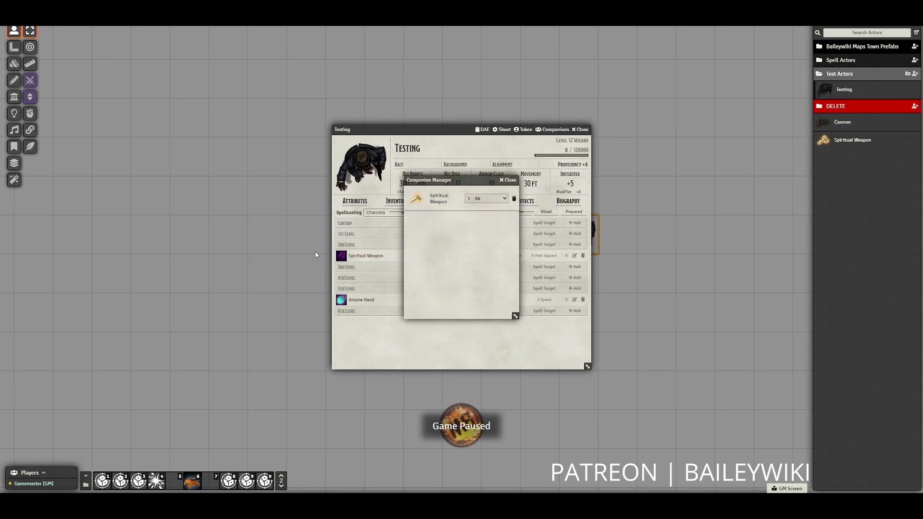
{"action": "left_click_drag", "start_coordinate": [417, 202], "coordinate": [228, 196]}
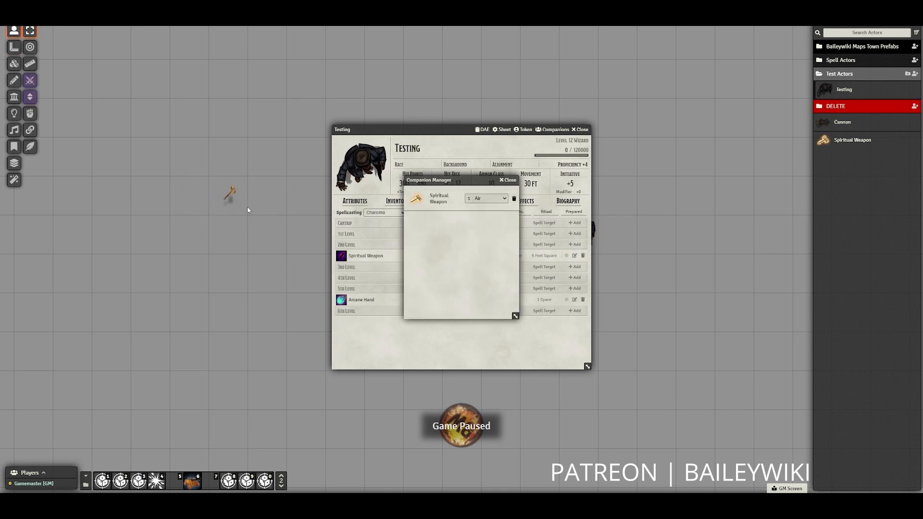
Change the Spiritual Weapon's summon animation to Storm, summon a second one below the first, and close the companion manager and character sheet
{"action": "left_click", "coordinate": [504, 199]}
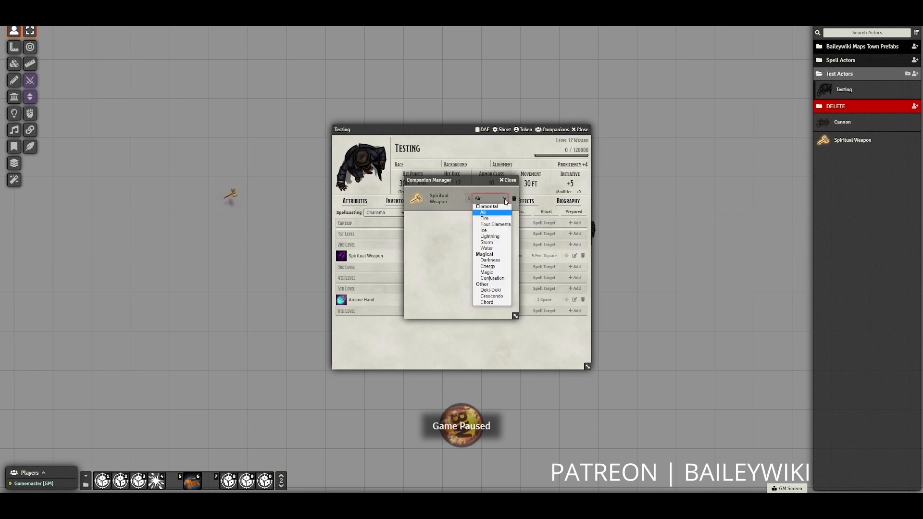
{"action": "left_click", "coordinate": [491, 242]}
{"action": "left_click", "coordinate": [415, 201]}
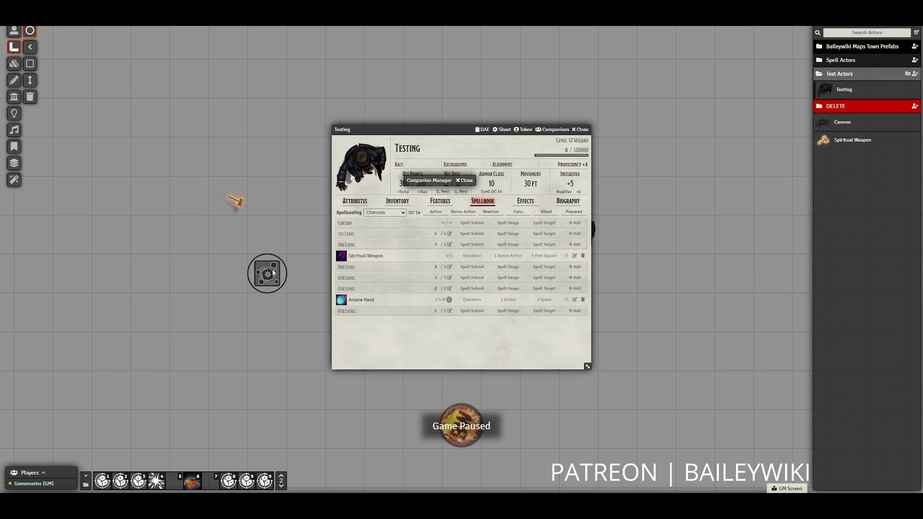
{"action": "left_click", "coordinate": [267, 273]}
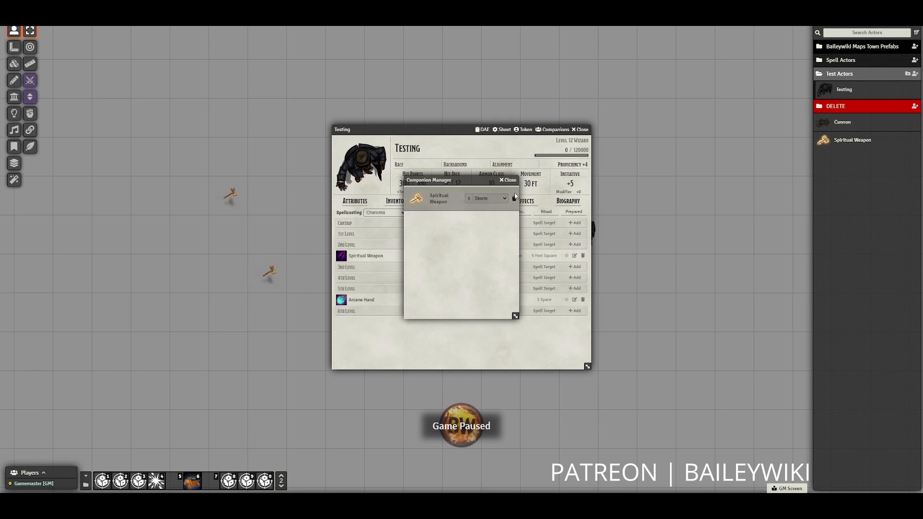
{"action": "left_click", "coordinate": [508, 180]}
{"action": "left_click", "coordinate": [581, 130]}
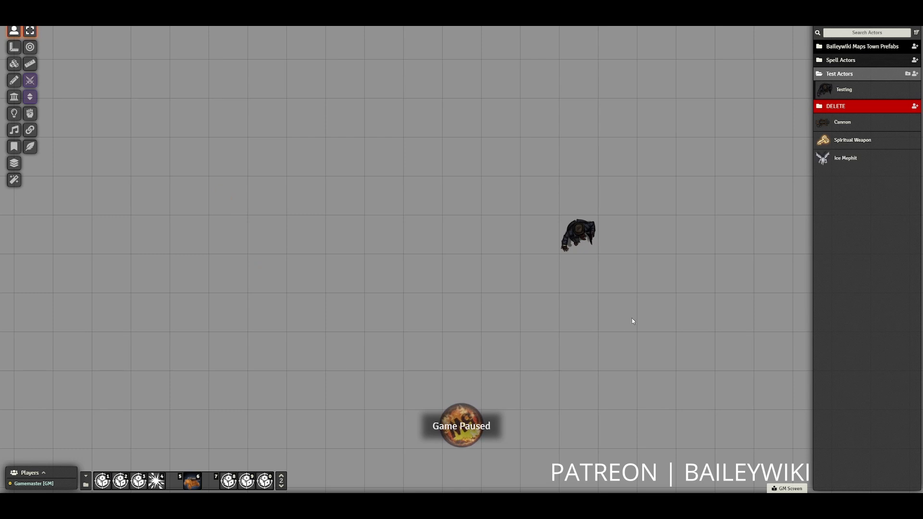
Add a new 3rd-level spell to the Testing character's spellbook and name it Summon Ice Mephits
{"action": "double_click", "coordinate": [574, 227]}
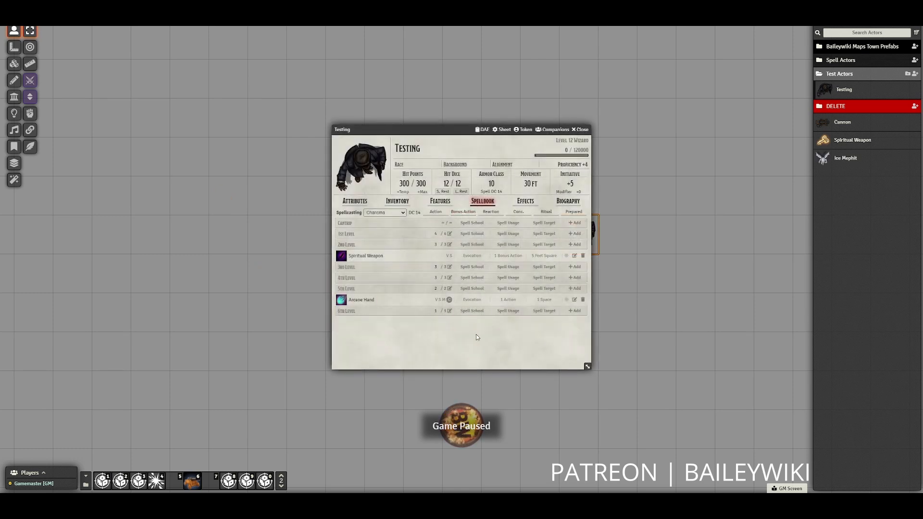
{"action": "left_click", "coordinate": [575, 267]}
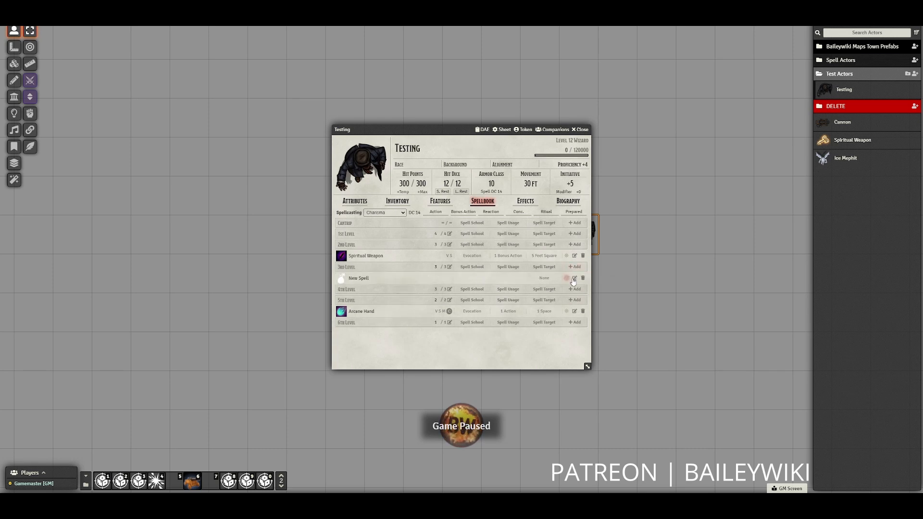
{"action": "left_click", "coordinate": [574, 279]}
{"action": "left_click_drag", "start_coordinate": [440, 202], "coordinate": [382, 203]}
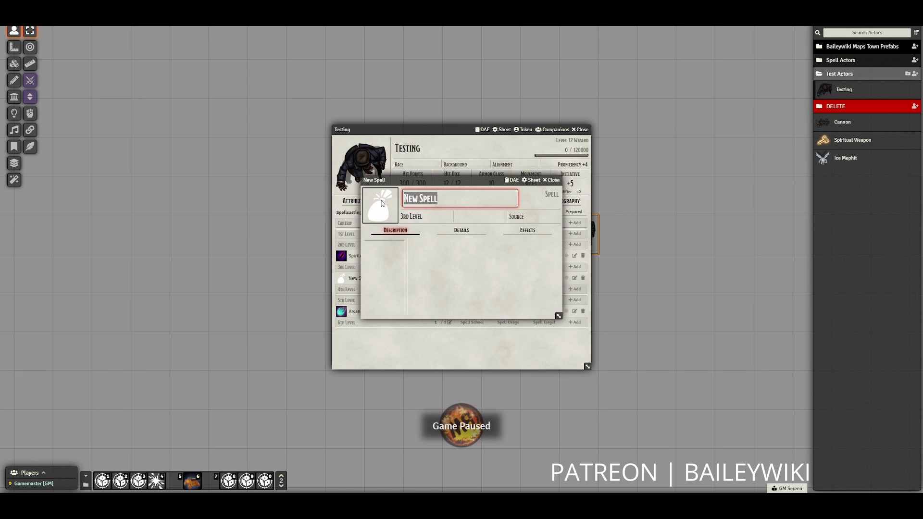
{"action": "type", "text": "Summon Ice Mephits"}
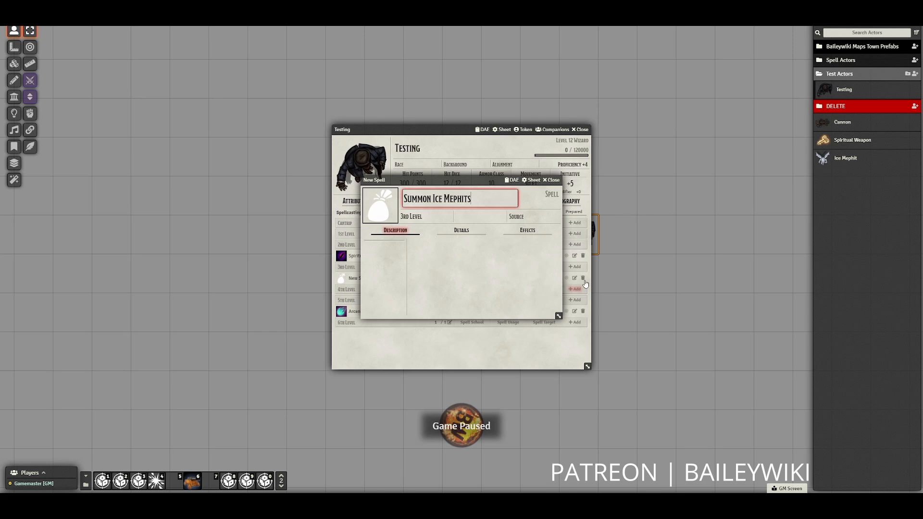
{"action": "left_click", "coordinate": [490, 267]}
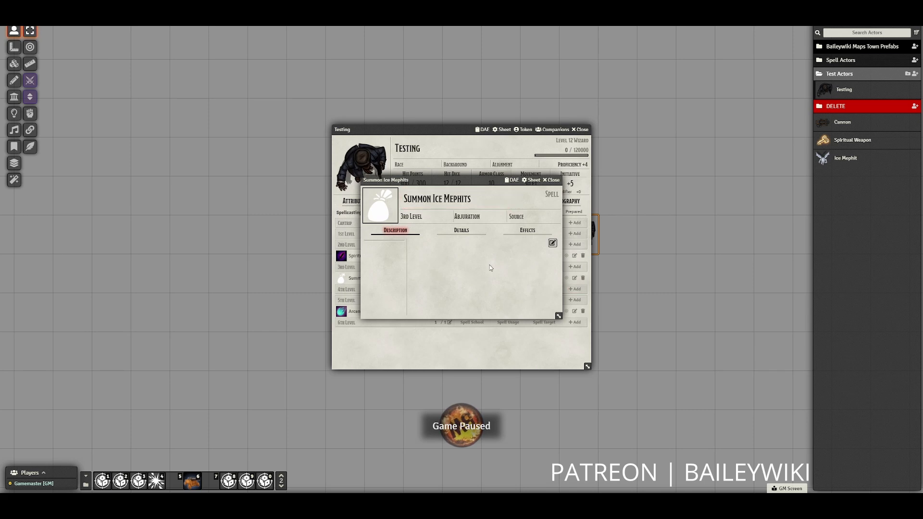
Enter the spell description "Summons a group of 4 Ice Mephits to aid the caster. Concentration, 10 minutes." and close the spell
{"action": "left_click", "coordinate": [461, 230]}
{"action": "left_click", "coordinate": [396, 231]}
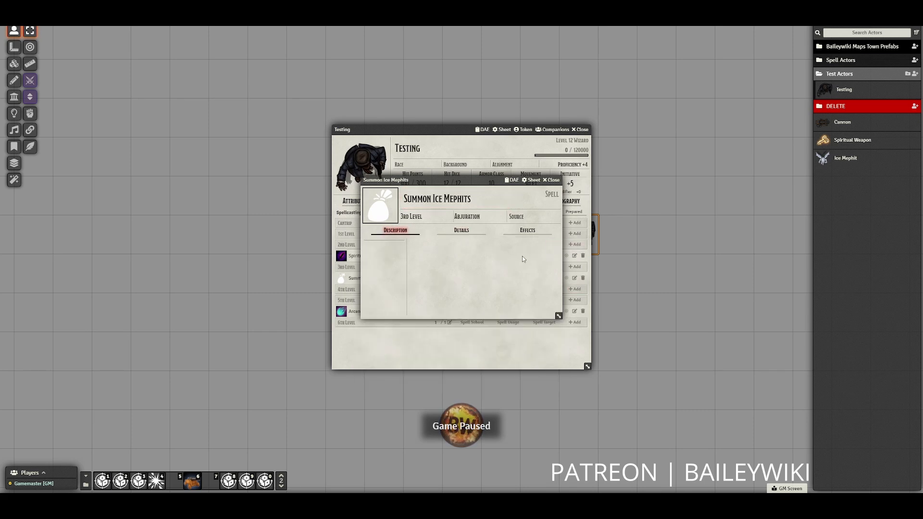
{"action": "left_click", "coordinate": [475, 260]}
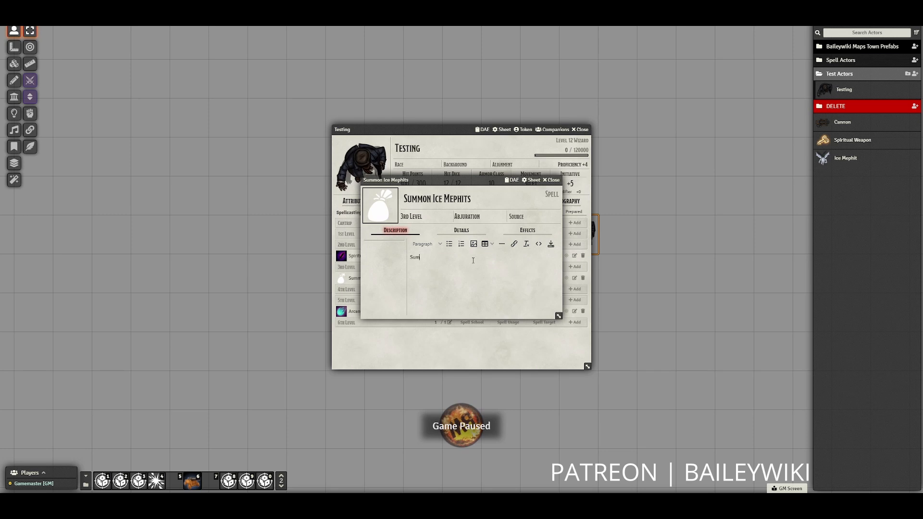
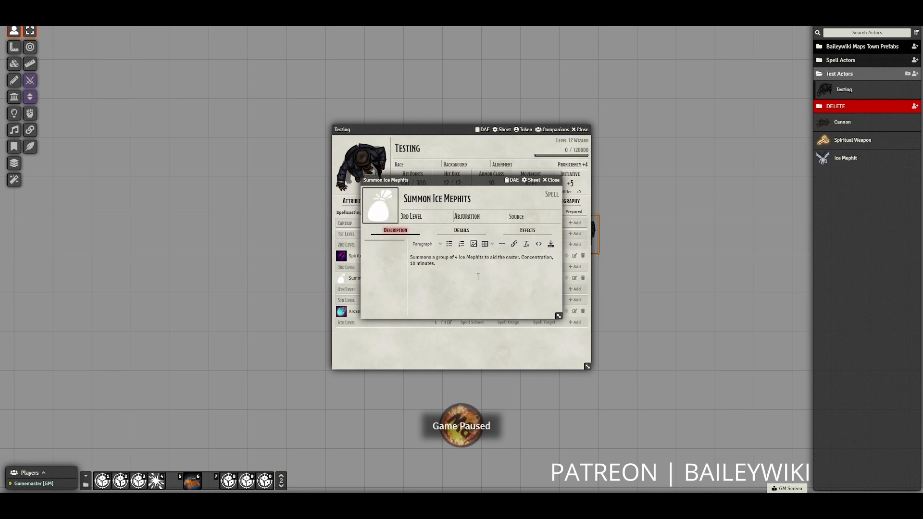
{"action": "left_click", "coordinate": [559, 180]}
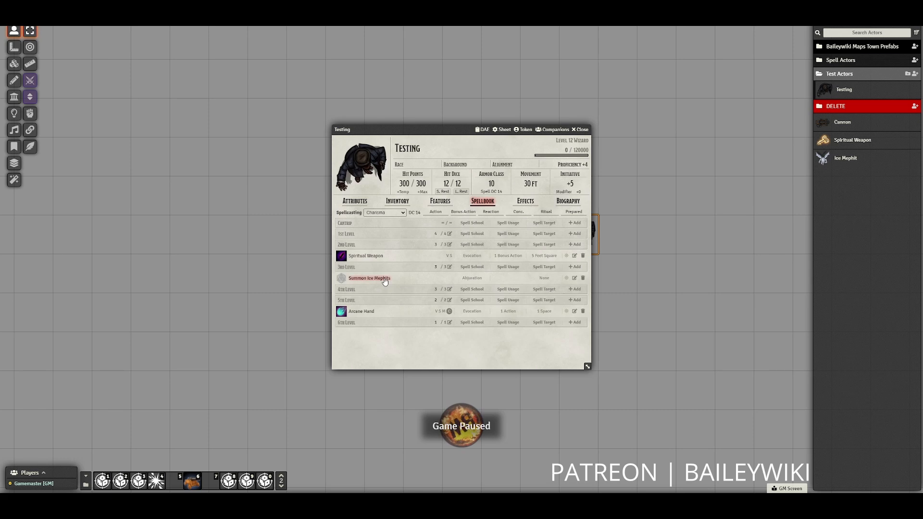
Rename the Ice Mephit actor as "Ice Mephit - Summon" and close its sheet
{"action": "right_click", "coordinate": [846, 164]}
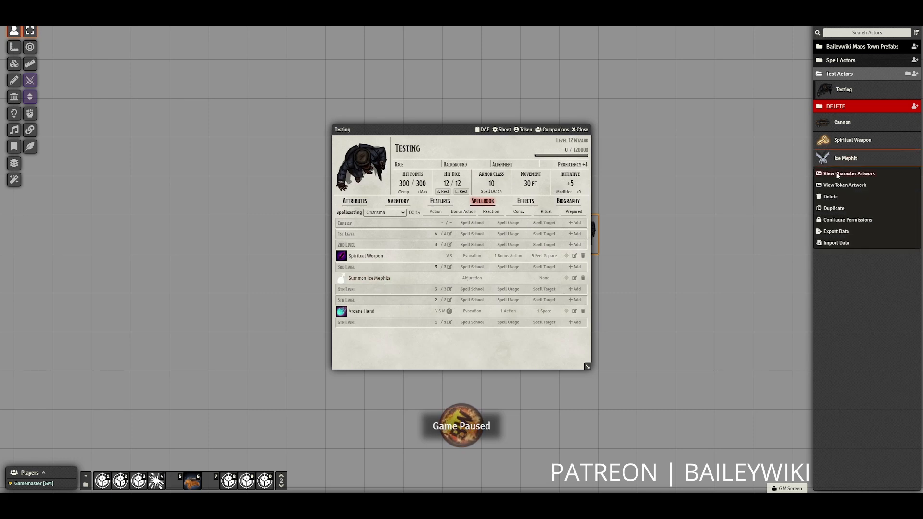
{"action": "left_click", "coordinate": [842, 160]}
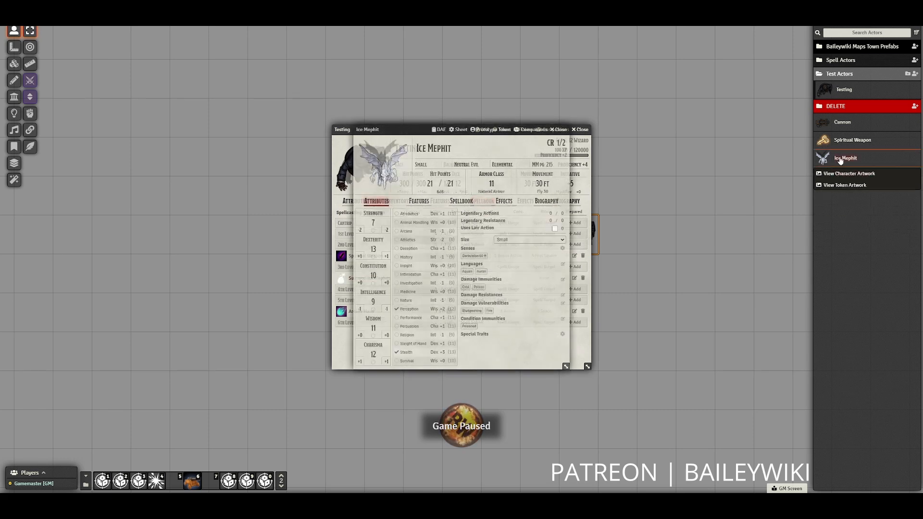
{"action": "left_click", "coordinate": [467, 147]}
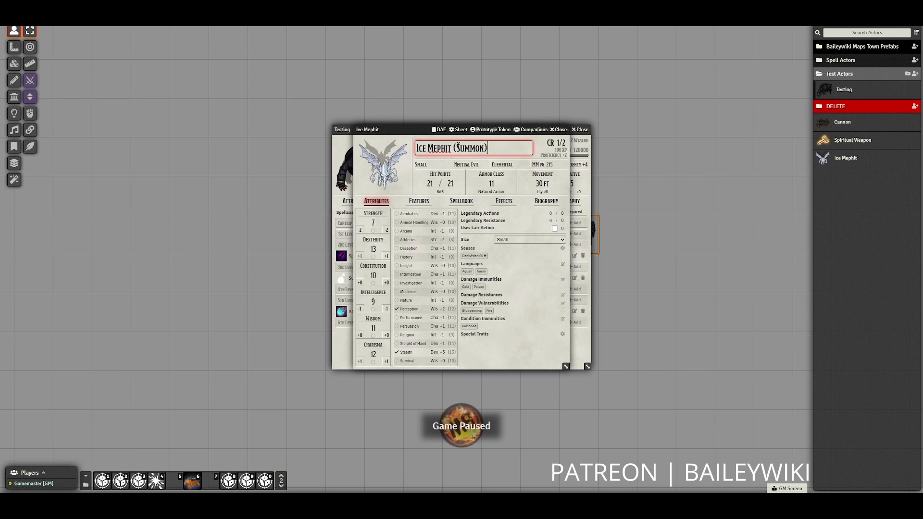
{"action": "key", "text": "shift+Left"}
{"action": "key", "text": "shift+Left"}
{"action": "key", "text": "shift+Left"}
{"action": "key", "text": "shift+Left"}
{"action": "key", "text": "shift+Left"}
{"action": "key", "text": "shift+Left"}
{"action": "key", "text": "shift+Left"}
{"action": "key", "text": "shift+Left"}
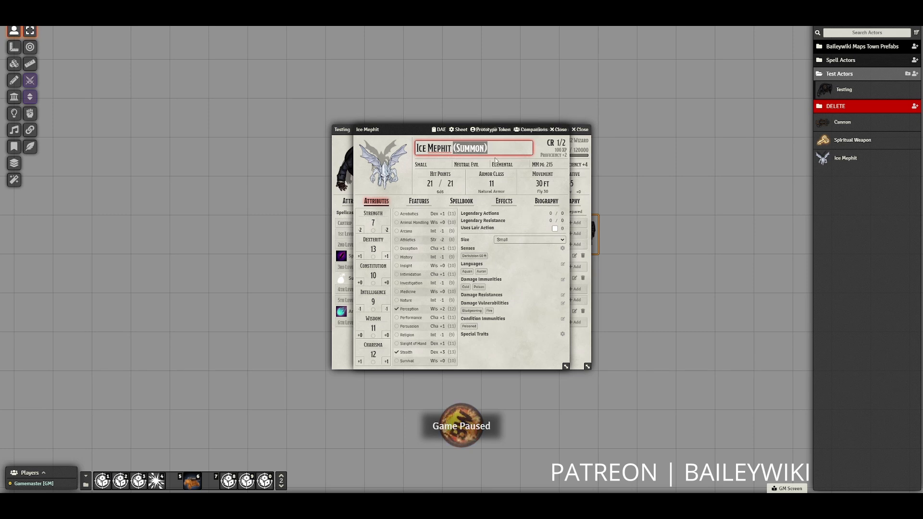
{"action": "key", "text": "BackSpace"}
{"action": "type", "text": "- Sum"}
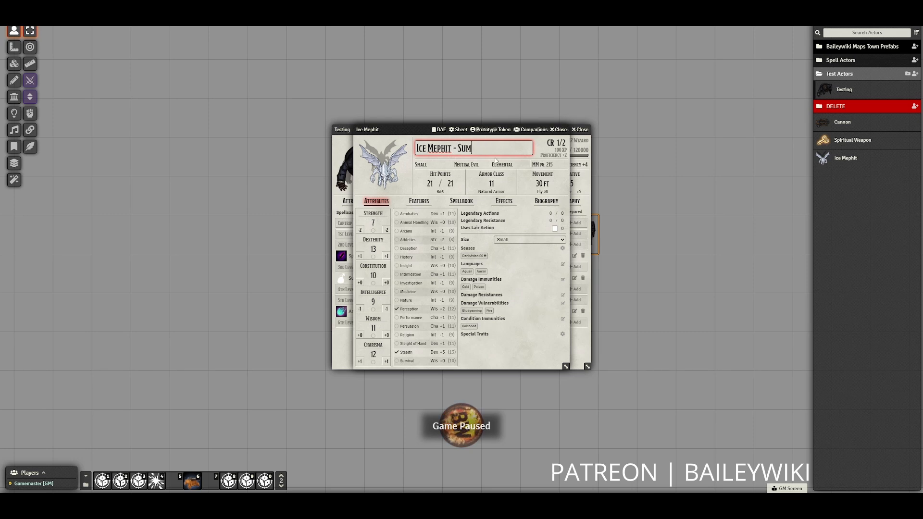
{"action": "type", "text": "mon"}
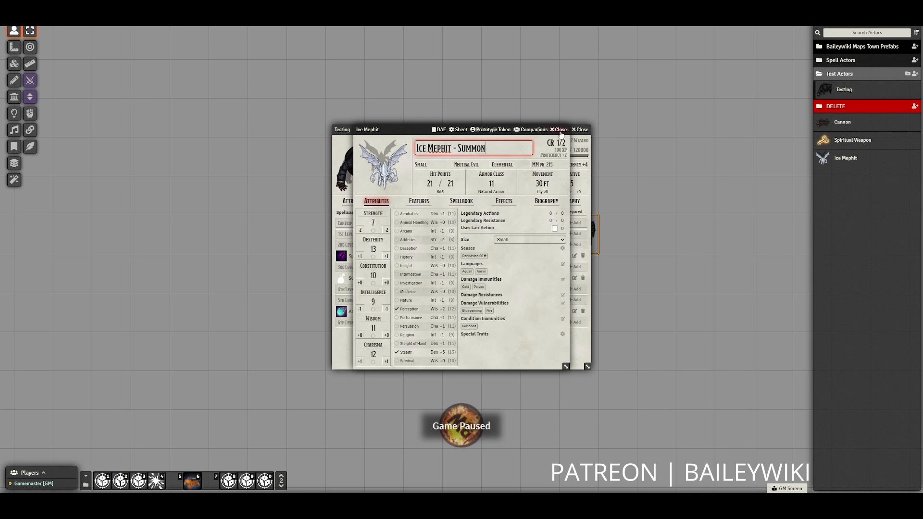
{"action": "key", "text": "Return"}
{"action": "key", "text": "Escape"}
Set the Ice Mephit - Summon prototype token's disposition to Friendly, update the token and close the actor sheet
{"action": "right_click", "coordinate": [852, 162]}
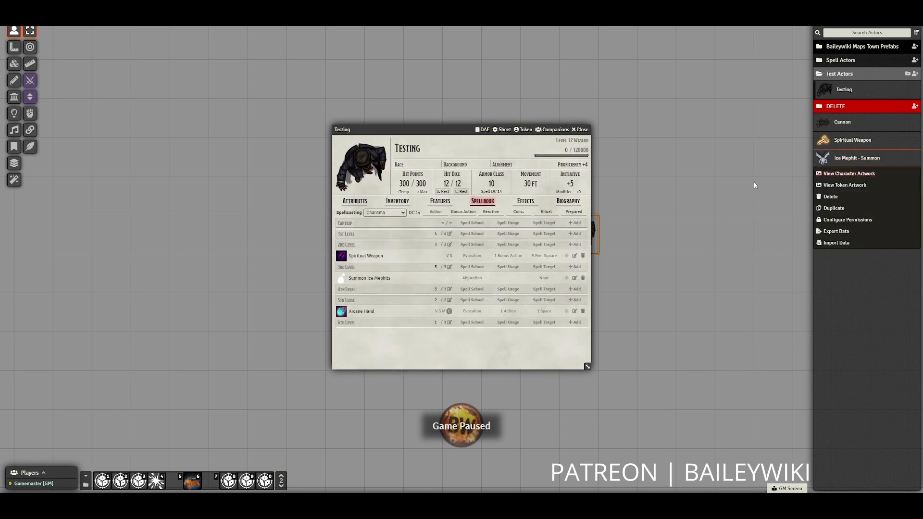
{"action": "left_click", "coordinate": [851, 161]}
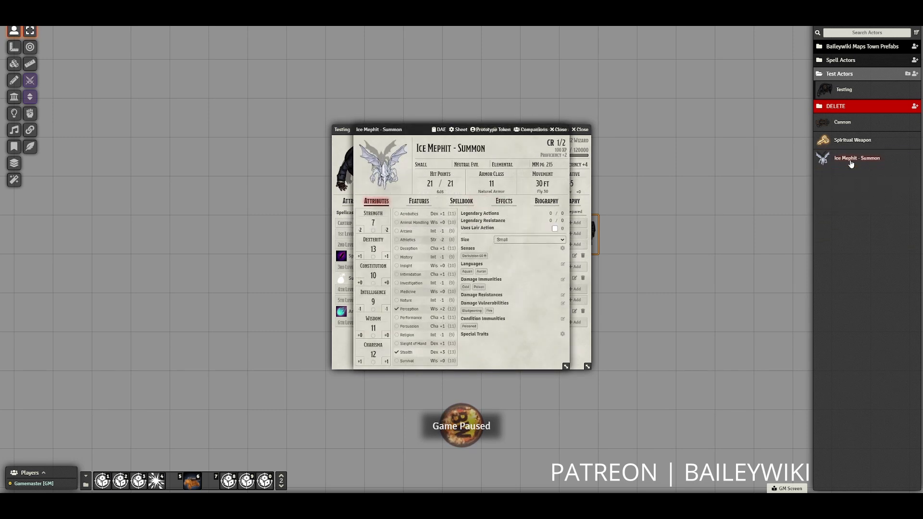
{"action": "left_click", "coordinate": [490, 131]}
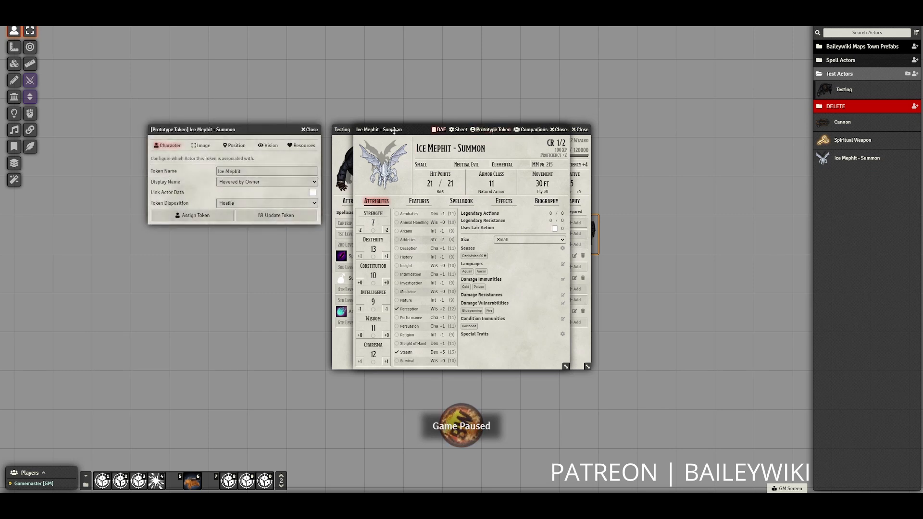
{"action": "left_click", "coordinate": [253, 202]}
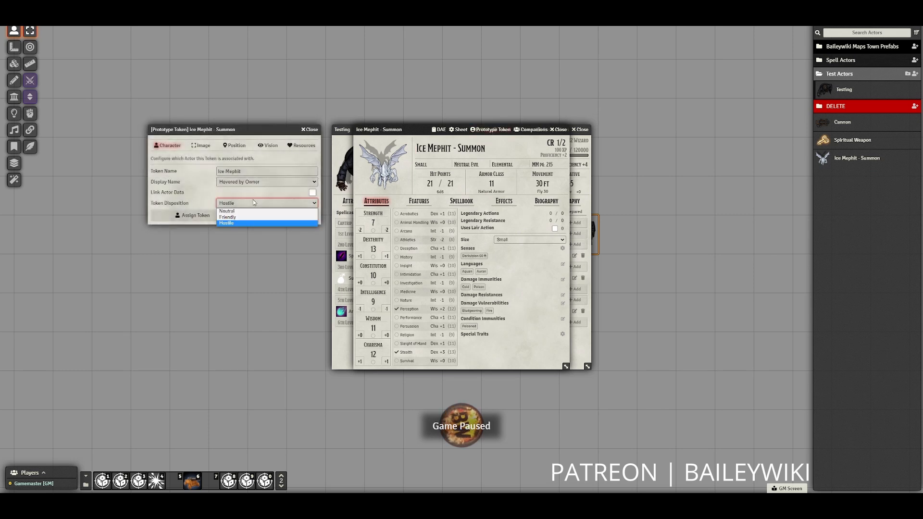
{"action": "left_click", "coordinate": [246, 217]}
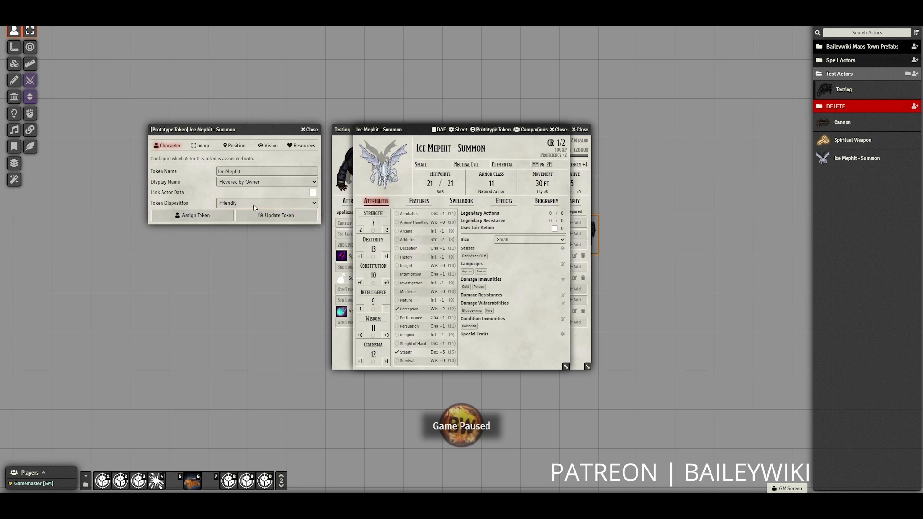
{"action": "left_click", "coordinate": [302, 145]}
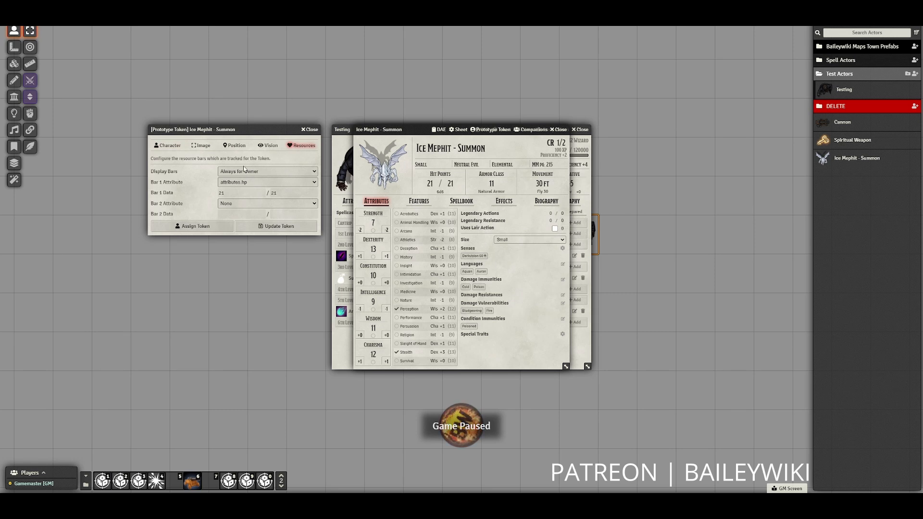
{"action": "left_click", "coordinate": [267, 227]}
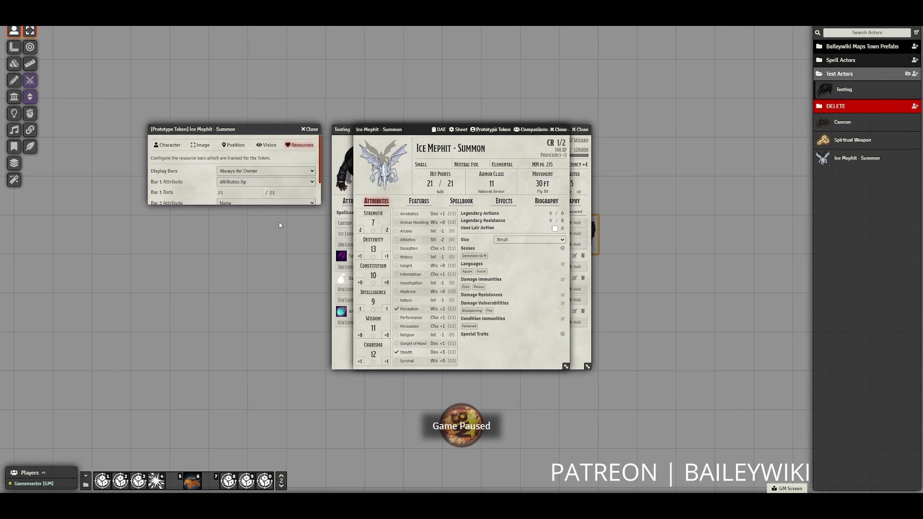
{"action": "left_click", "coordinate": [564, 130]}
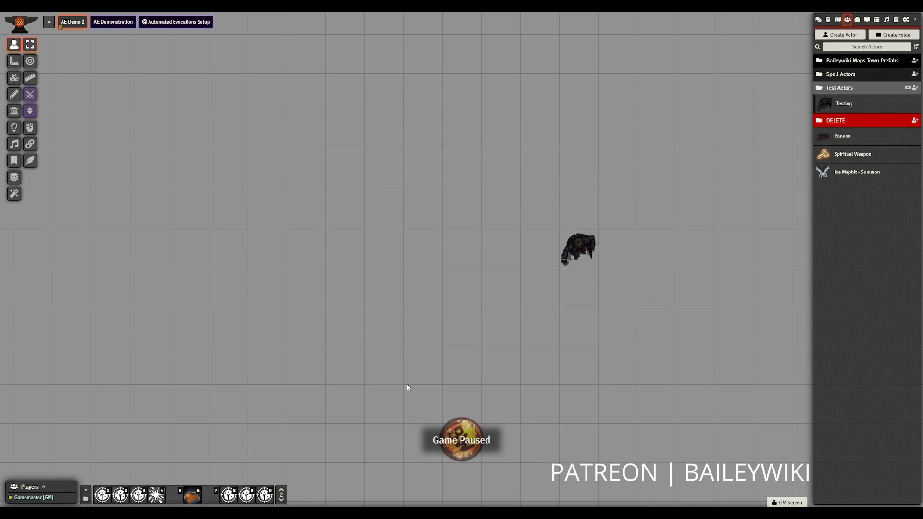
Open the Add Cannon Shot macro for editing and examine how its command registers a custom summon spell
{"action": "right_click", "coordinate": [192, 495]}
{"action": "left_click", "coordinate": [203, 455]}
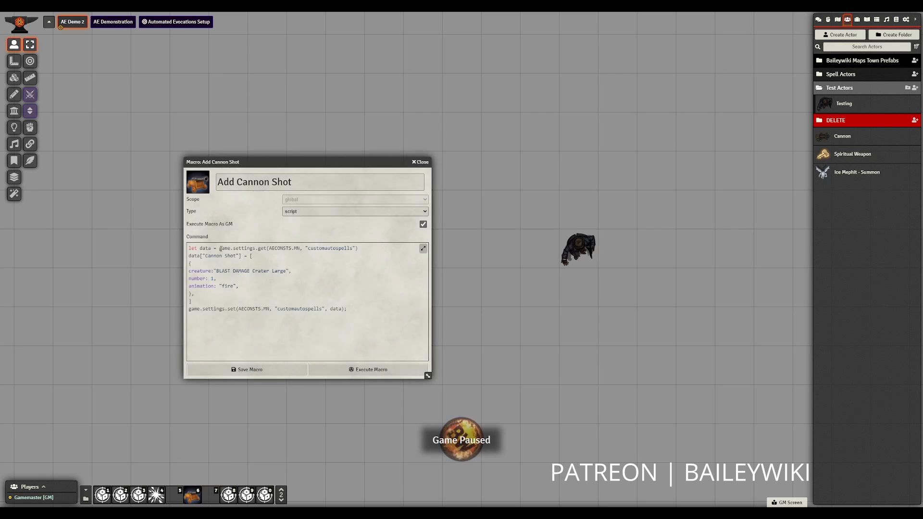
{"action": "left_click", "coordinate": [238, 248]}
{"action": "left_click_drag", "start_coordinate": [239, 248], "coordinate": [256, 248]}
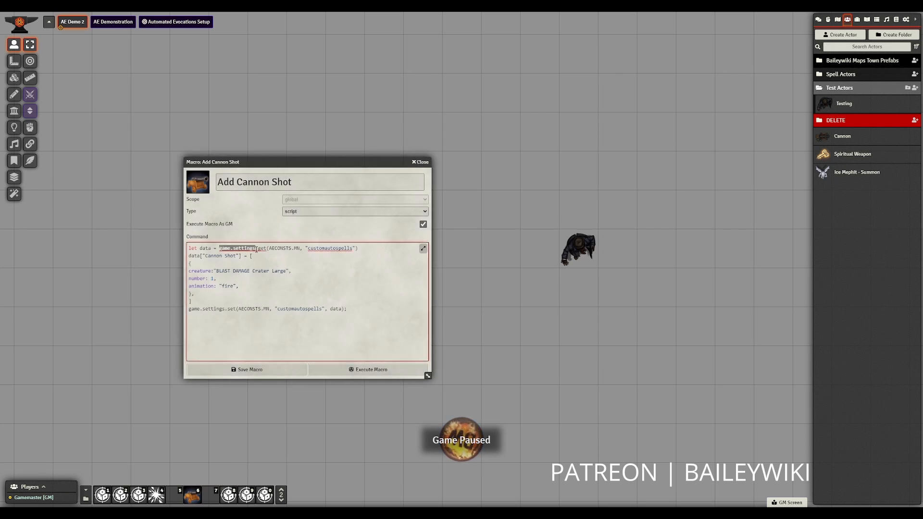
{"action": "left_click", "coordinate": [295, 262]}
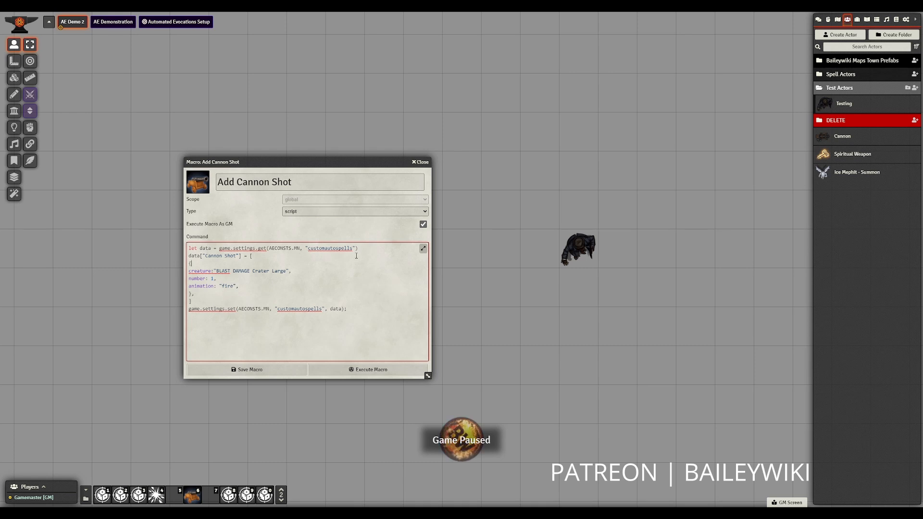
{"action": "left_click", "coordinate": [211, 261]}
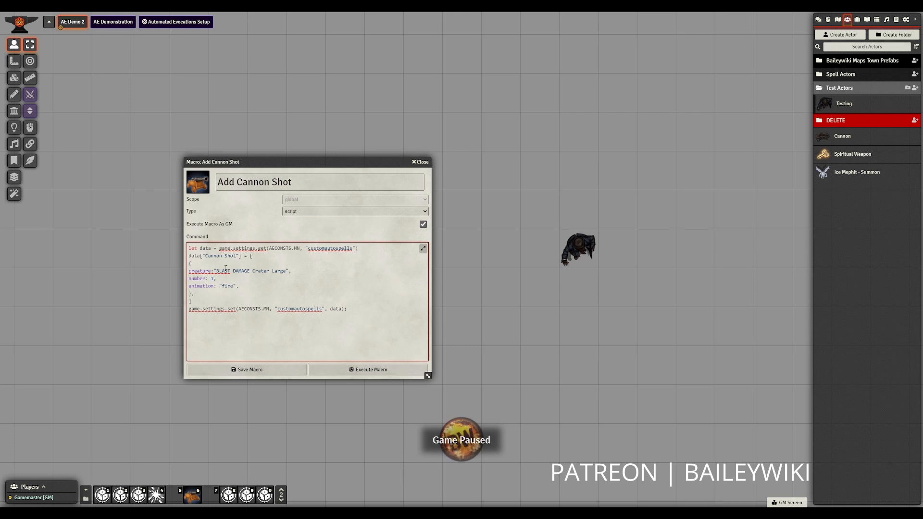
Create a new macro in an empty hotbar slot and arrange its enlarged window beside the Add Cannon Shot macro
{"action": "double_click", "coordinate": [213, 279]}
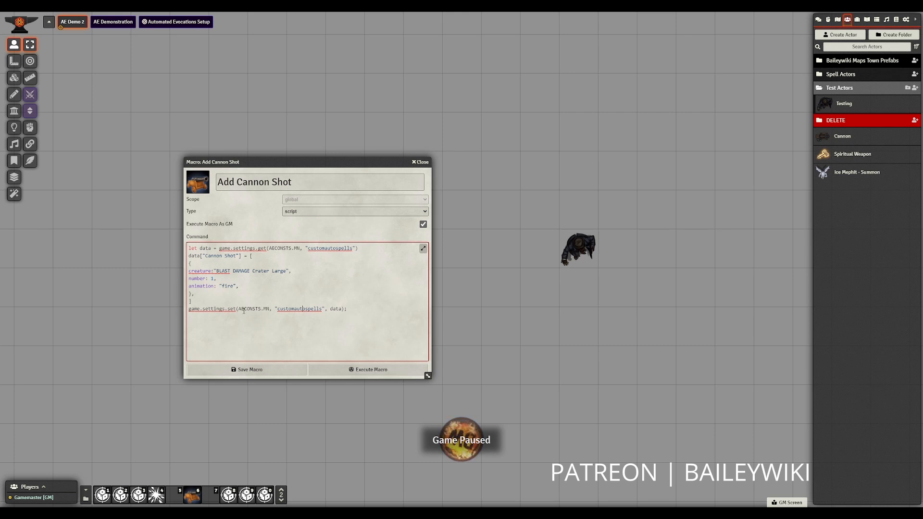
{"action": "left_click", "coordinate": [857, 20]}
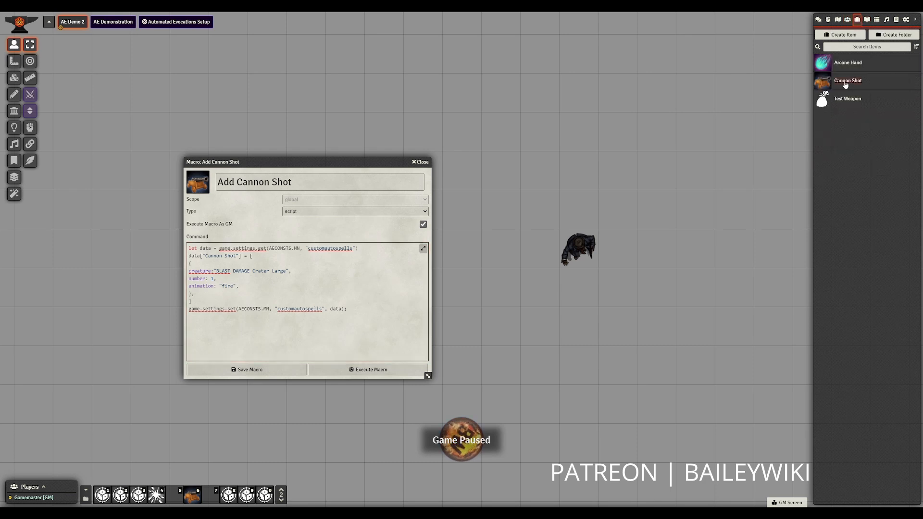
{"action": "left_click_drag", "start_coordinate": [346, 161], "coordinate": [254, 158]}
{"action": "left_click", "coordinate": [210, 494]}
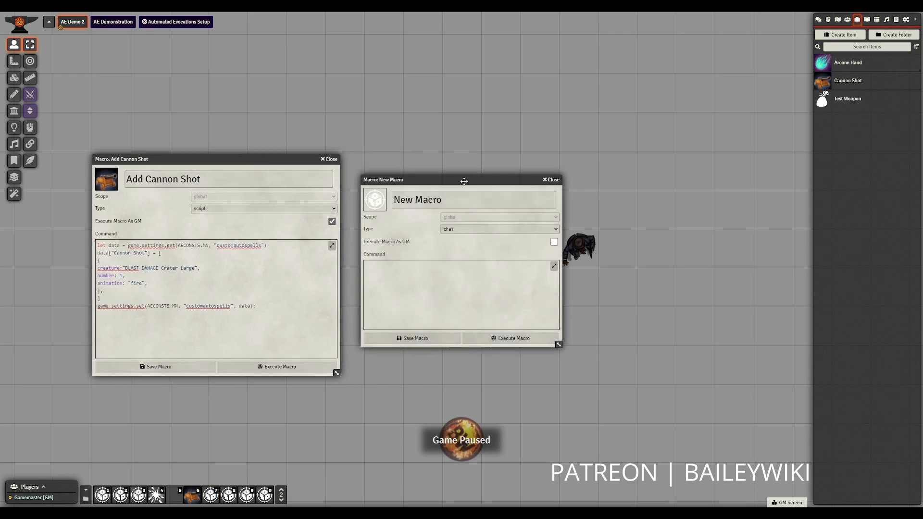
{"action": "left_click_drag", "start_coordinate": [498, 182], "coordinate": [493, 163]}
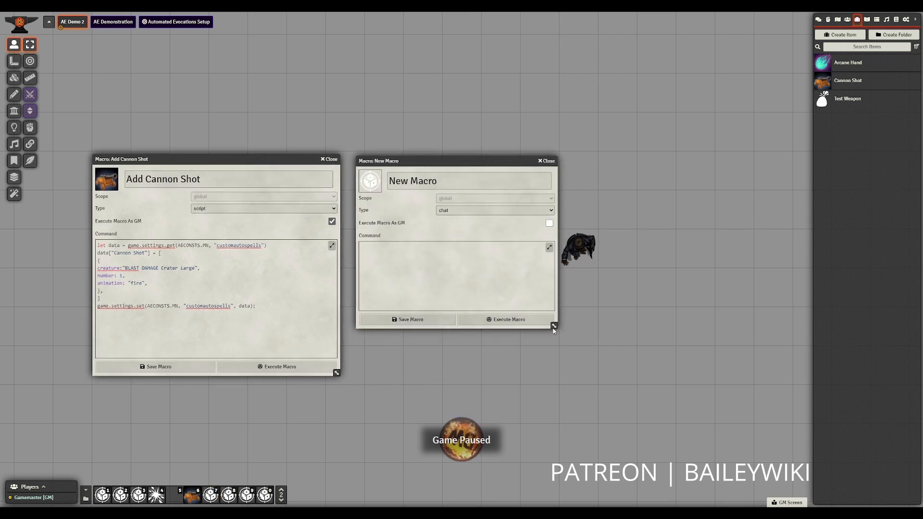
{"action": "left_click_drag", "start_coordinate": [556, 330], "coordinate": [592, 374]}
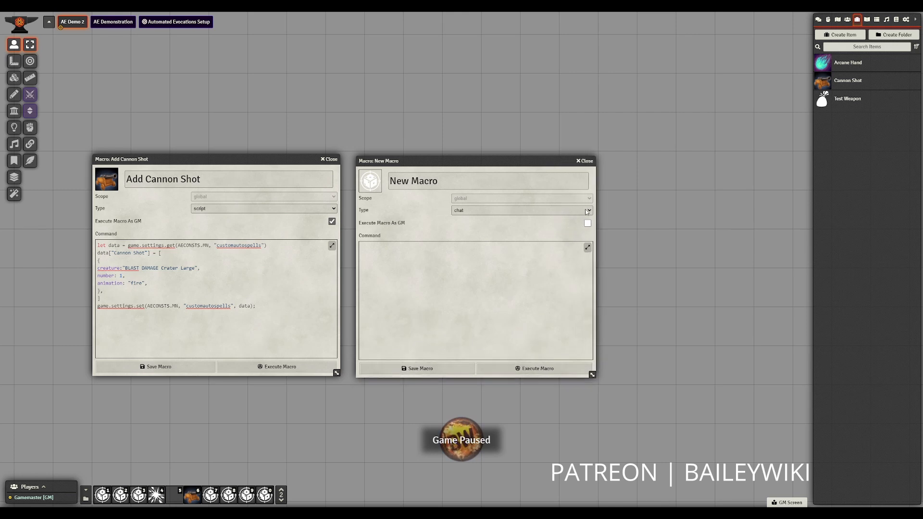
Make the new macro a script executed as GM and name it "Add Summon Ice Mephits"
{"action": "left_click", "coordinate": [563, 211]}
{"action": "left_click", "coordinate": [563, 218]}
{"action": "left_click", "coordinate": [587, 223]}
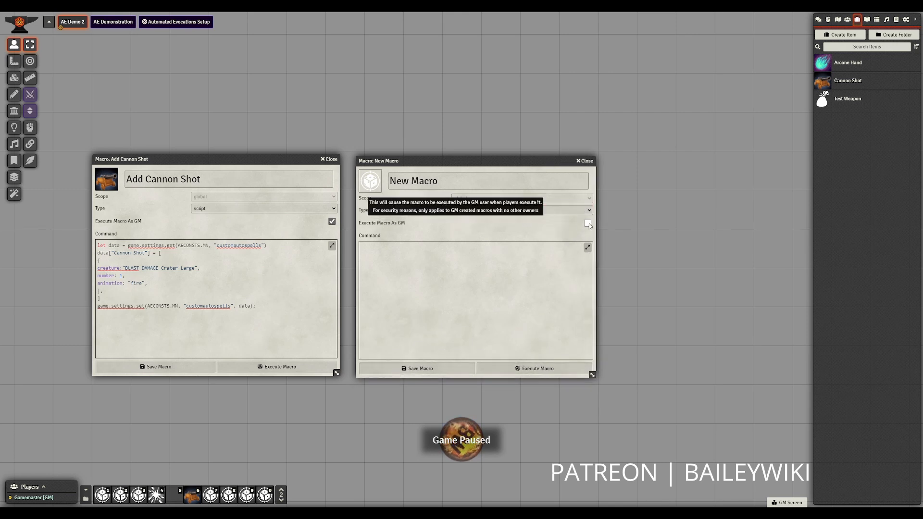
{"action": "triple_click", "coordinate": [471, 185]}
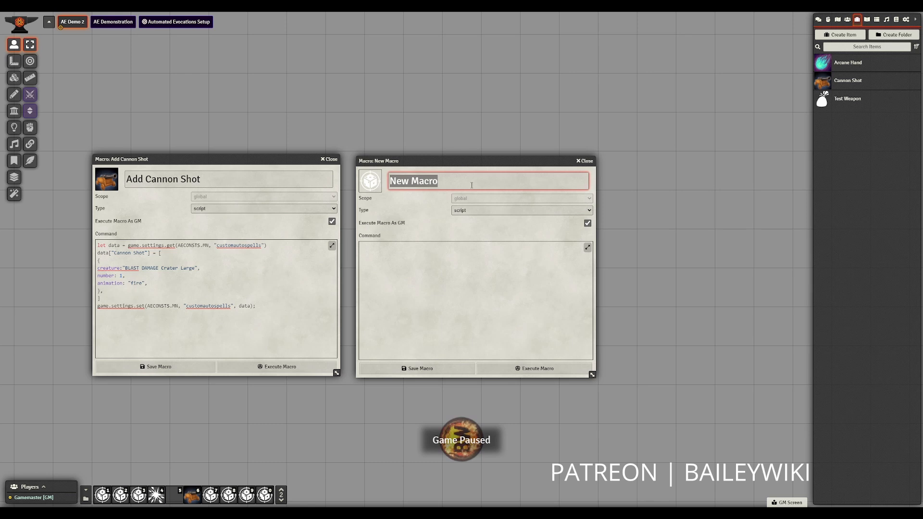
{"action": "type", "text": "Add Su"}
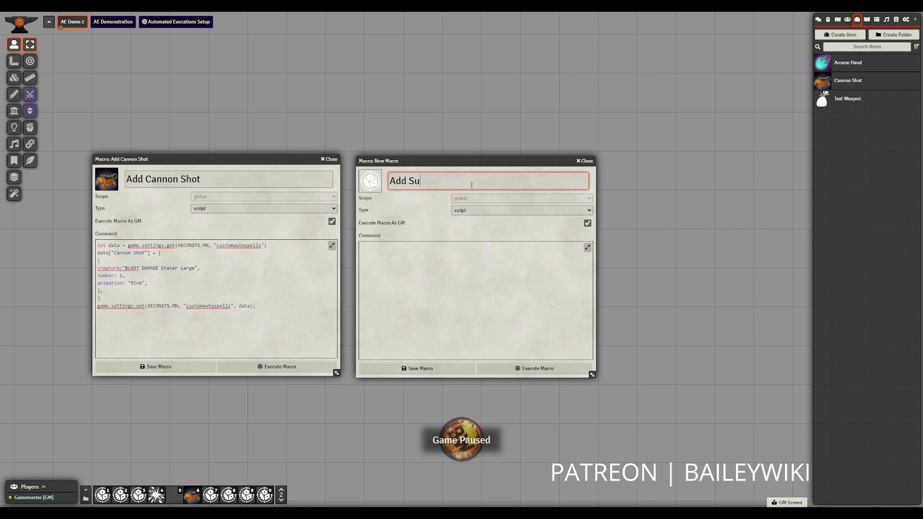
{"action": "type", "text": "mmon Ice Mephits"}
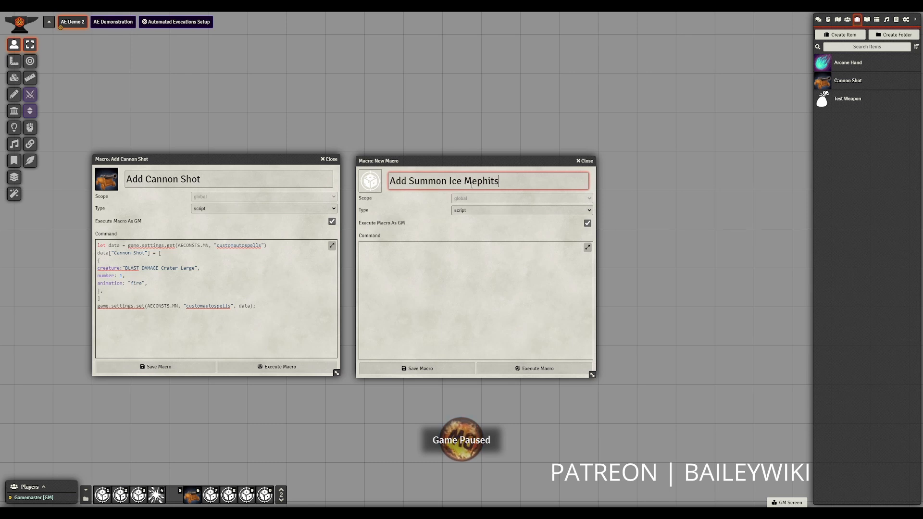
Copy the entire Add Cannon Shot command into the Add Summon Ice Mephits macro's command
{"action": "left_click", "coordinate": [447, 278]}
{"action": "left_click_drag", "start_coordinate": [269, 314], "coordinate": [87, 247]}
{"action": "key", "text": "ctrl+c"}
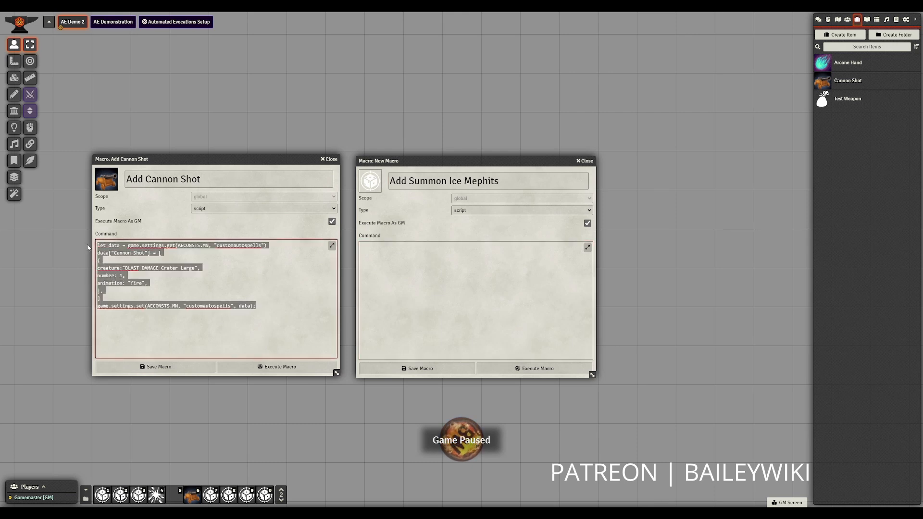
{"action": "left_click", "coordinate": [398, 256]}
{"action": "key", "text": "ctrl+v"}
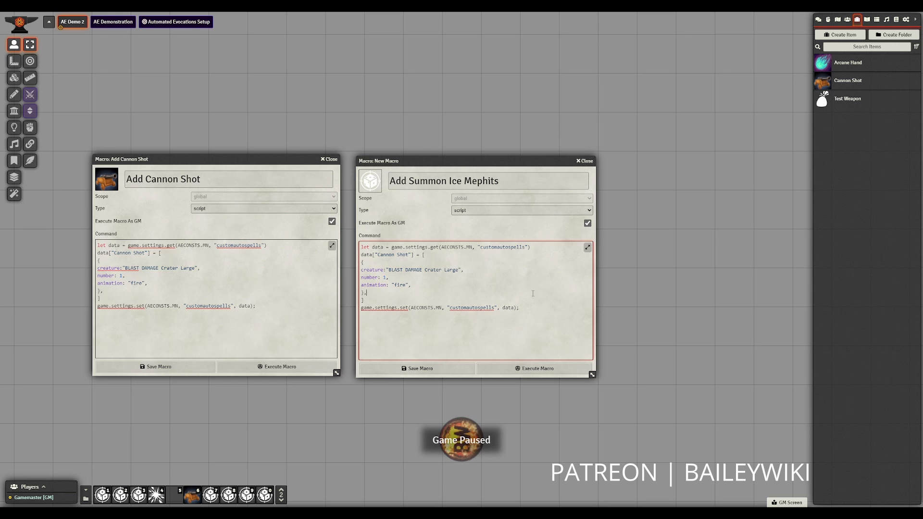
Add the Testing actor's Summon Ice Mephits spell to the world's items and close the actor sheet
{"action": "left_click", "coordinate": [847, 19]}
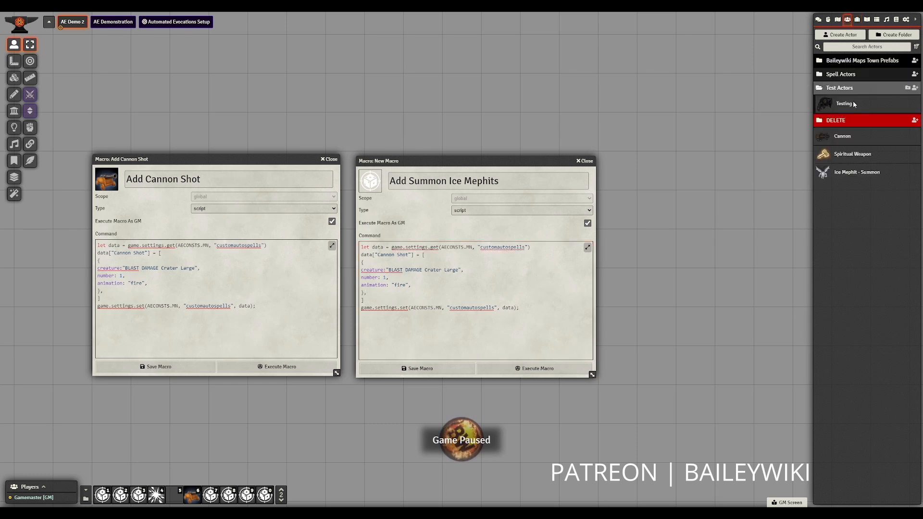
{"action": "left_click", "coordinate": [845, 108]}
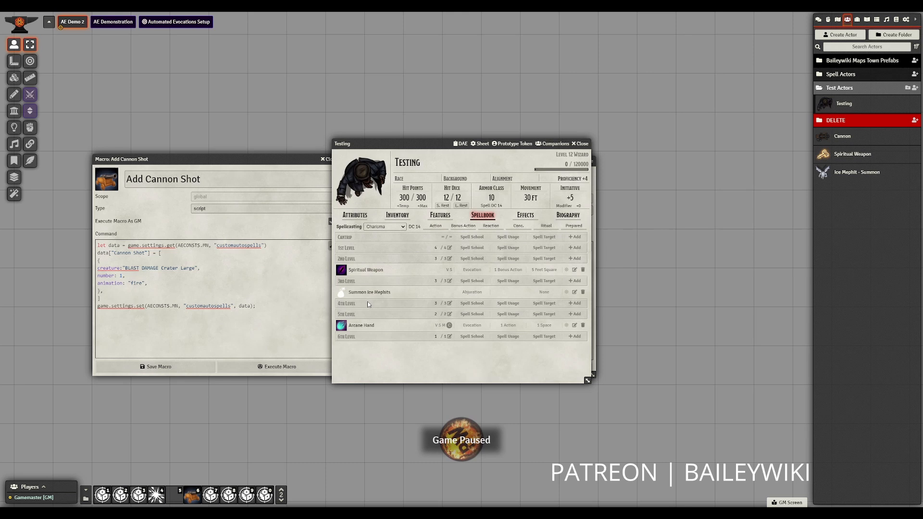
{"action": "left_click", "coordinate": [857, 19]}
{"action": "left_click_drag", "start_coordinate": [366, 292], "coordinate": [853, 171]}
{"action": "left_click", "coordinate": [579, 143]}
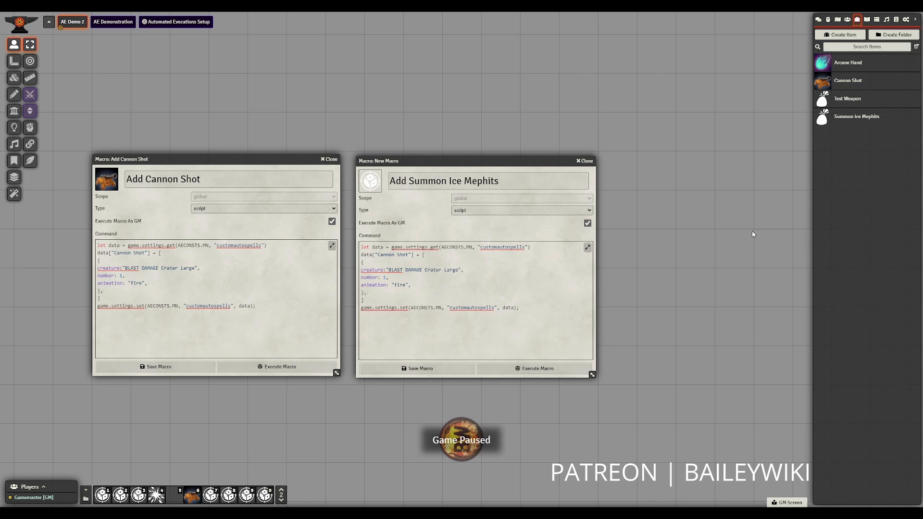
In the new macro's command, replace "Cannon Shot" with the spell item's copied name, "Summon Ice Mephits", and set the animation to "ice"
{"action": "left_click", "coordinate": [854, 115]}
{"action": "left_click_drag", "start_coordinate": [471, 212], "coordinate": [397, 215]}
{"action": "key", "text": "ctrl+c"}
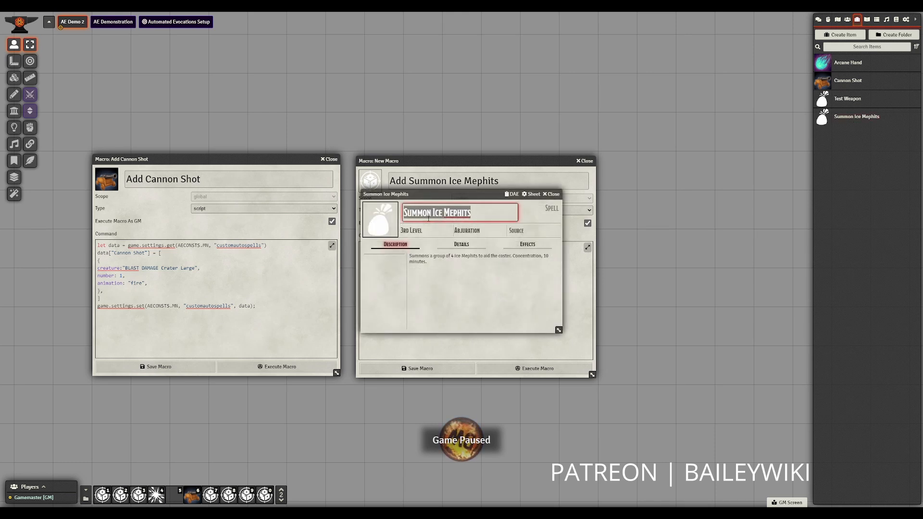
{"action": "left_click", "coordinate": [553, 194]}
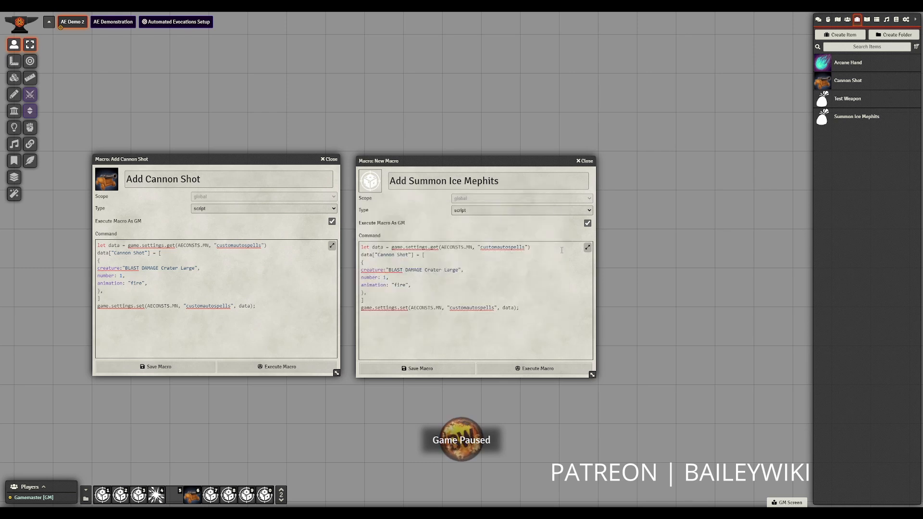
{"action": "left_click", "coordinate": [471, 254]}
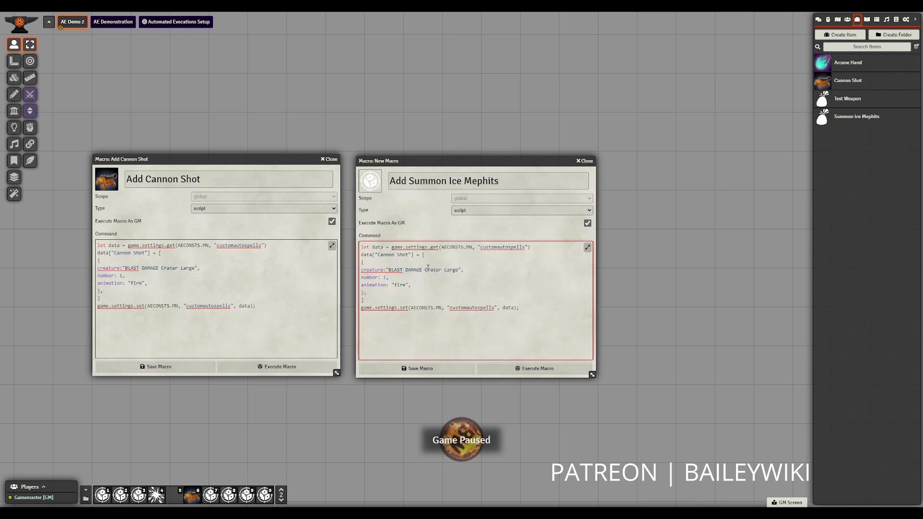
{"action": "left_click_drag", "start_coordinate": [377, 254], "coordinate": [408, 256]}
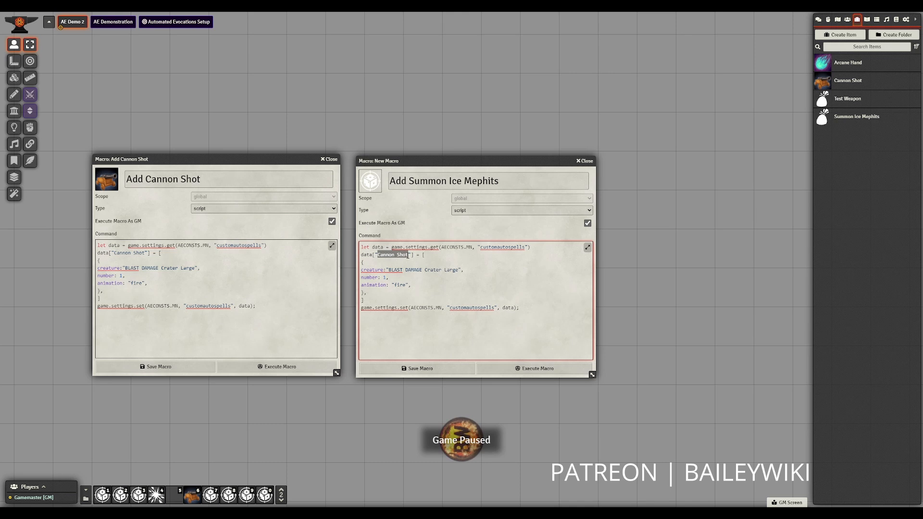
{"action": "key", "text": "ctrl+v"}
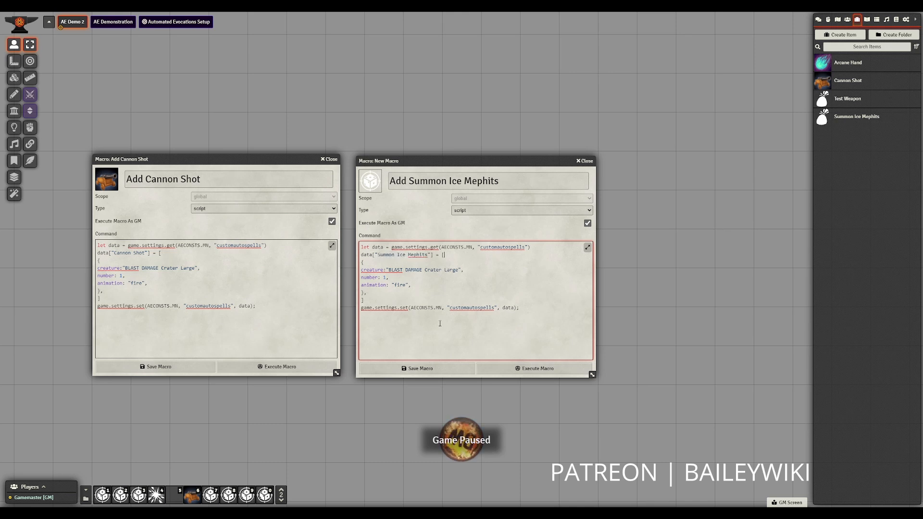
{"action": "double_click", "coordinate": [400, 285]}
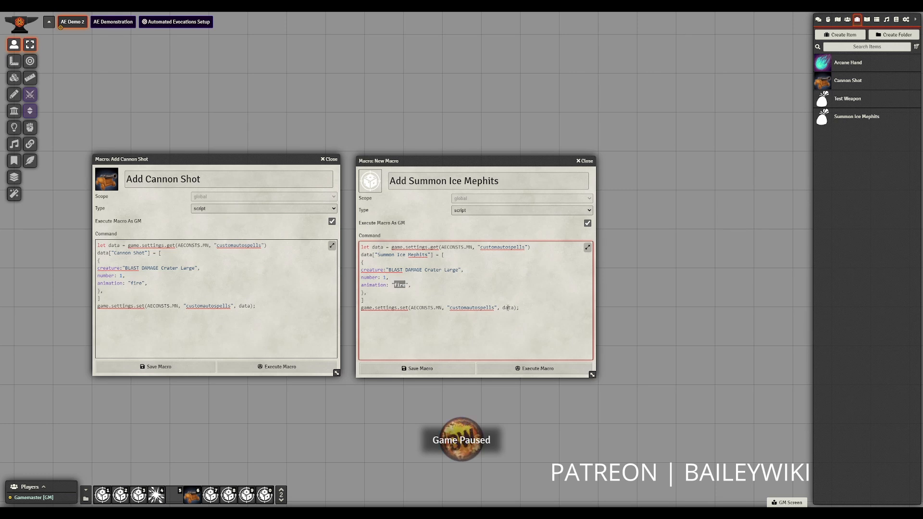
{"action": "type", "text": "ice"}
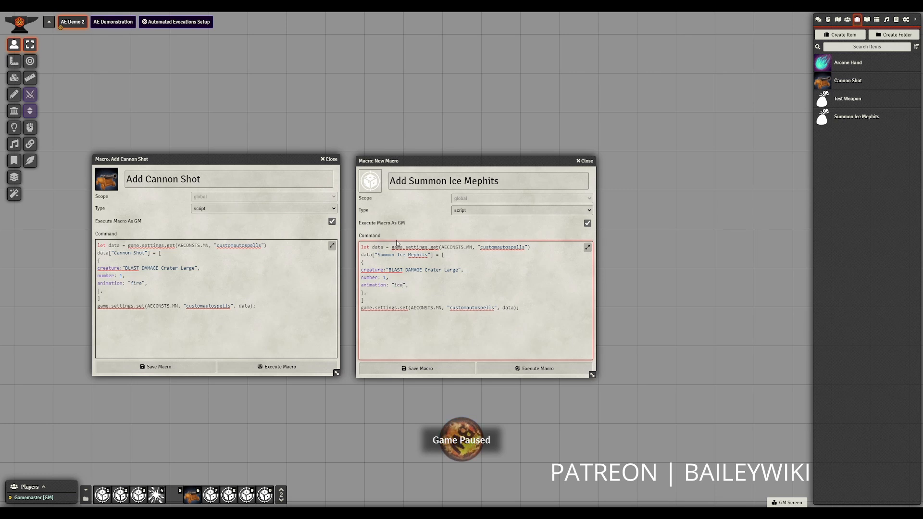
Set the macro's creature to the summon actor's copied name, "Ice Mephit - Summon", and its number to 4
{"action": "left_click", "coordinate": [460, 274]}
{"action": "left_click", "coordinate": [848, 19]}
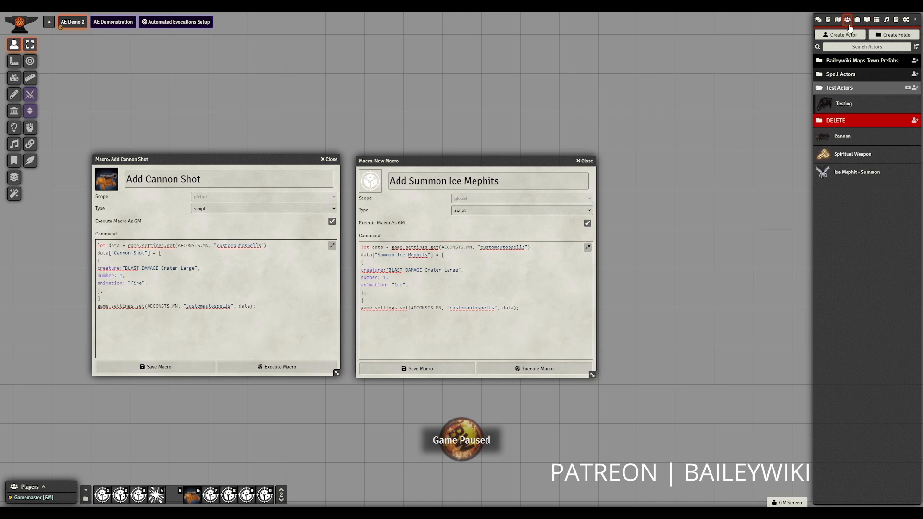
{"action": "left_click", "coordinate": [847, 174]}
{"action": "triple_click", "coordinate": [497, 160]}
{"action": "key", "text": "ctrl+c"}
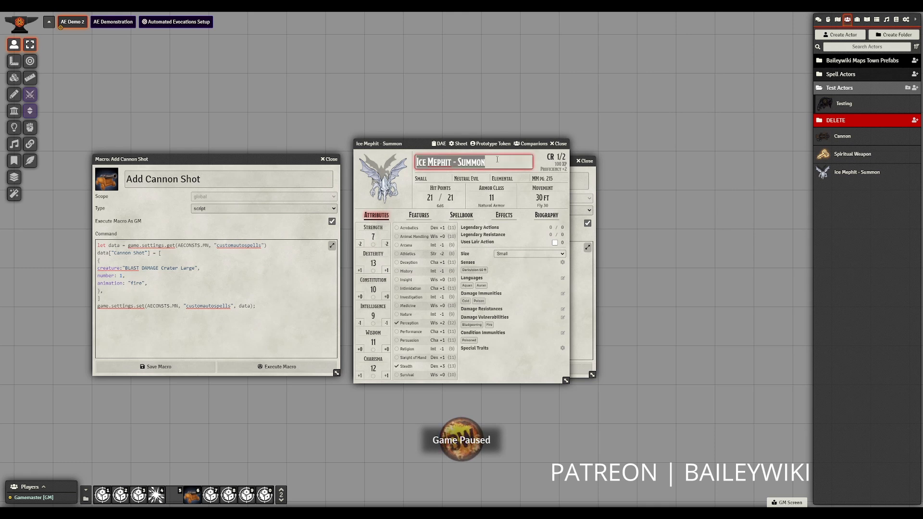
{"action": "left_click", "coordinate": [558, 143]}
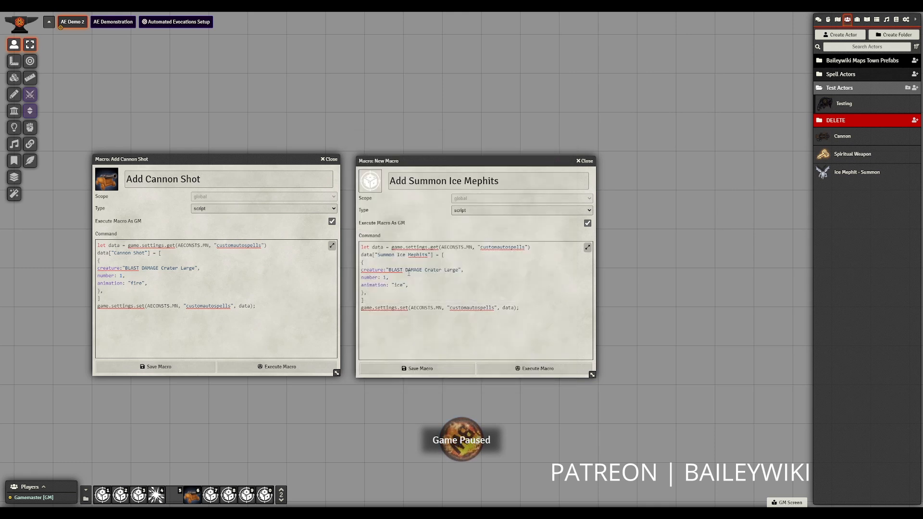
{"action": "left_click_drag", "start_coordinate": [388, 271], "coordinate": [460, 270]}
{"action": "key", "text": "ctrl+v"}
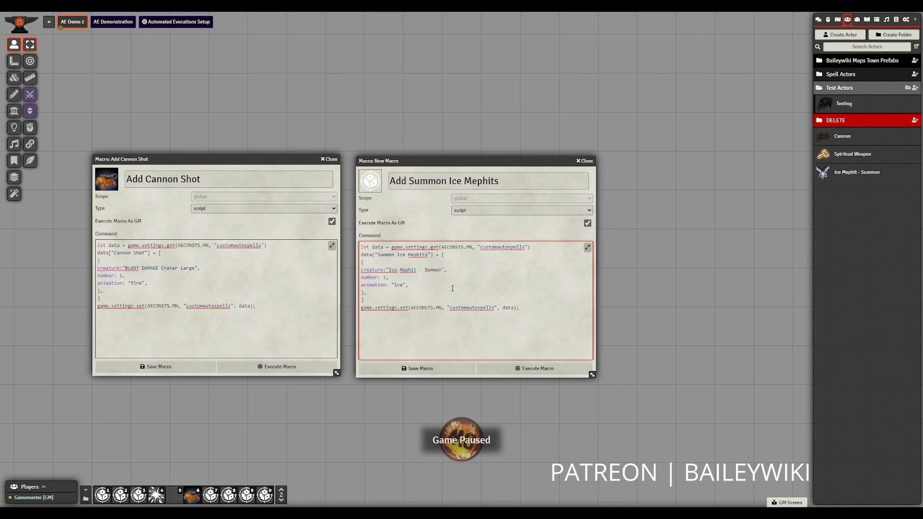
{"action": "key", "text": "BackSpace"}
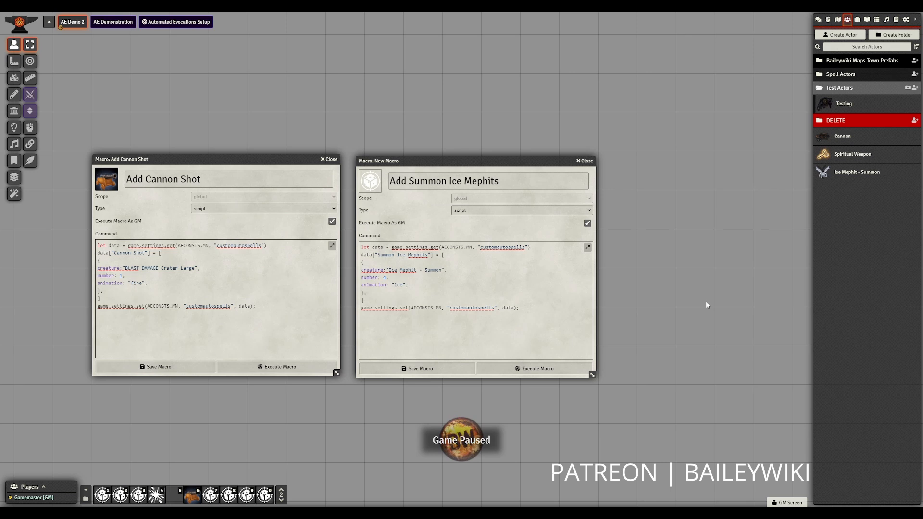
Clear the browser console, evaluate AECONSTS.animationFunctions and expand the result to examine the available animation names
{"action": "key", "text": "F12"}
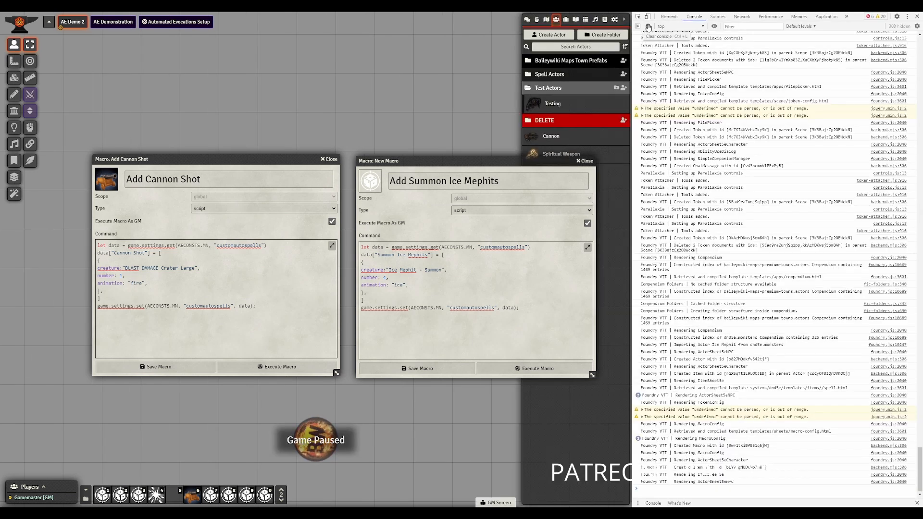
{"action": "left_click", "coordinate": [648, 26]}
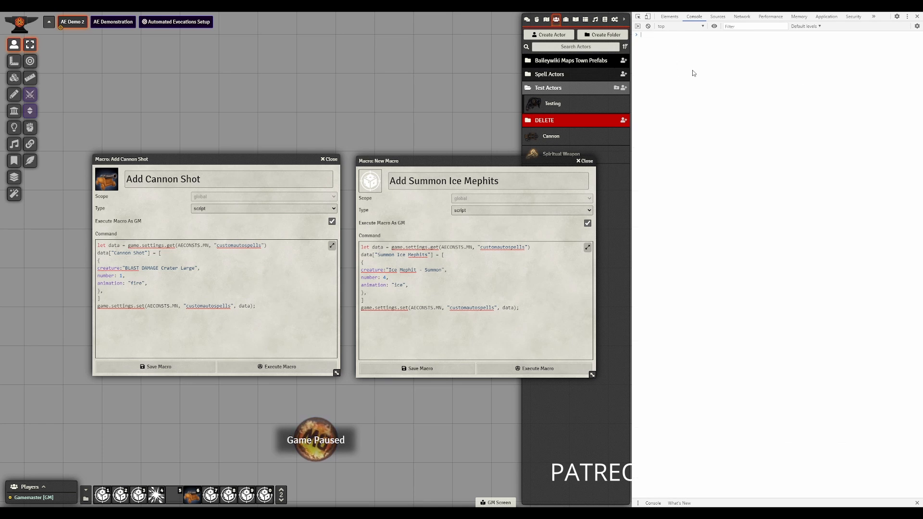
{"action": "type", "text": "AE"}
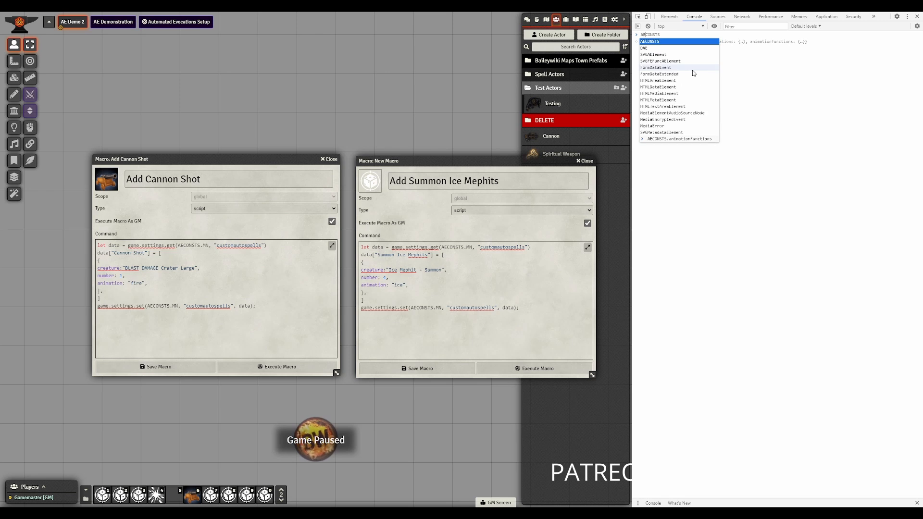
{"action": "key", "text": "Tab"}
{"action": "type", "text": ".animationFunctions"}
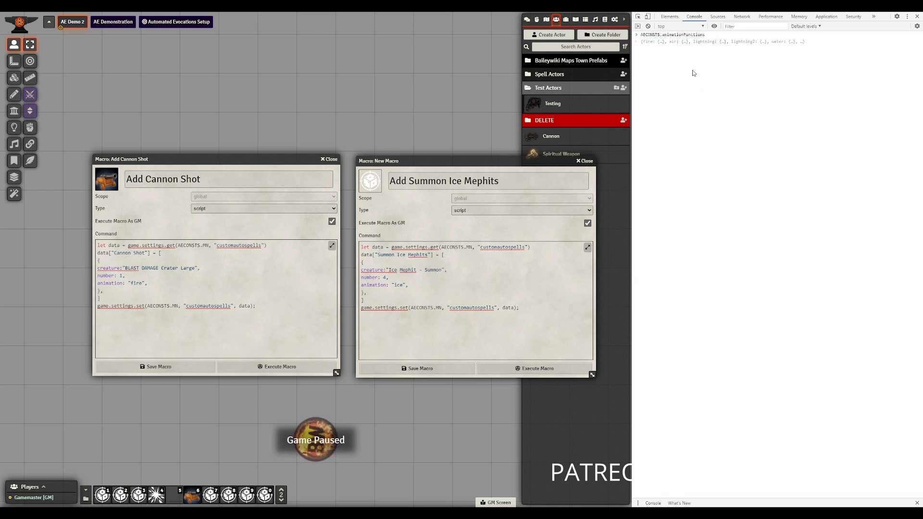
{"action": "key", "text": "Return"}
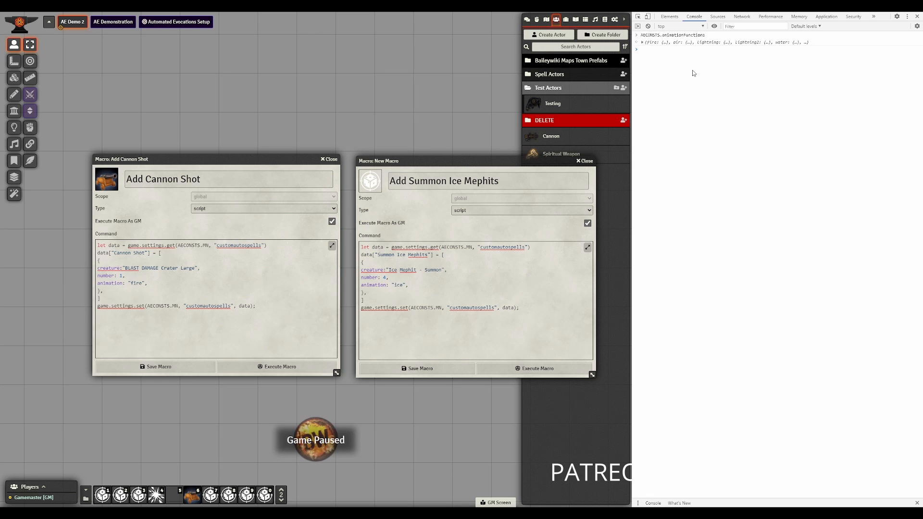
{"action": "left_click", "coordinate": [642, 42]}
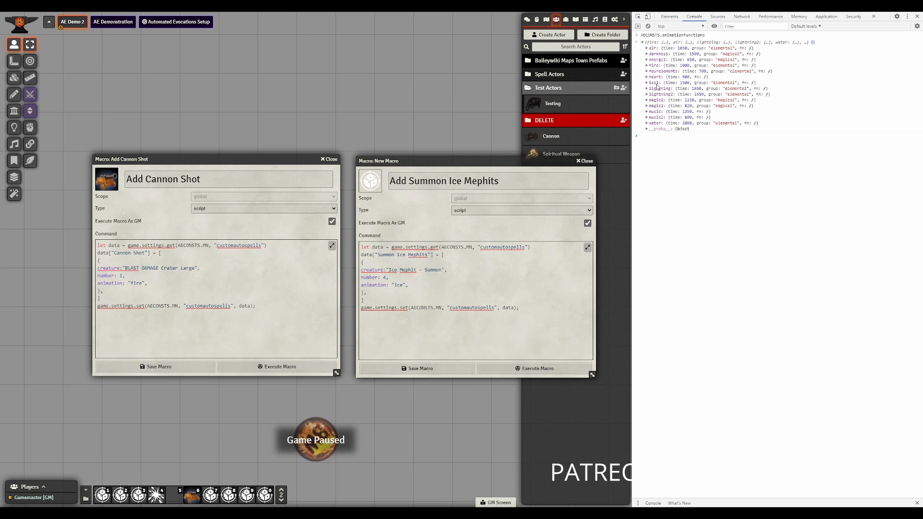
Change the new macro's animation to "ice1", save the macro and close the Add Cannon Shot macro
{"action": "left_click", "coordinate": [404, 285]}
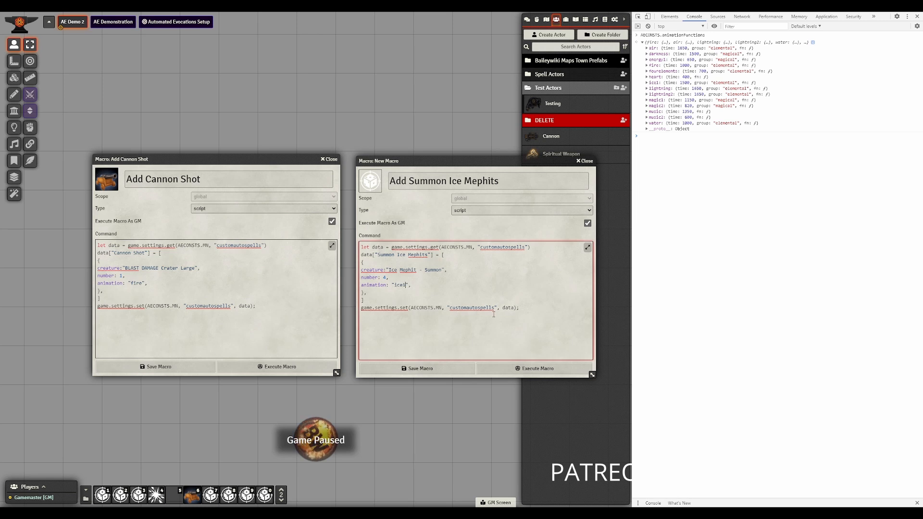
{"action": "left_click", "coordinate": [404, 369]}
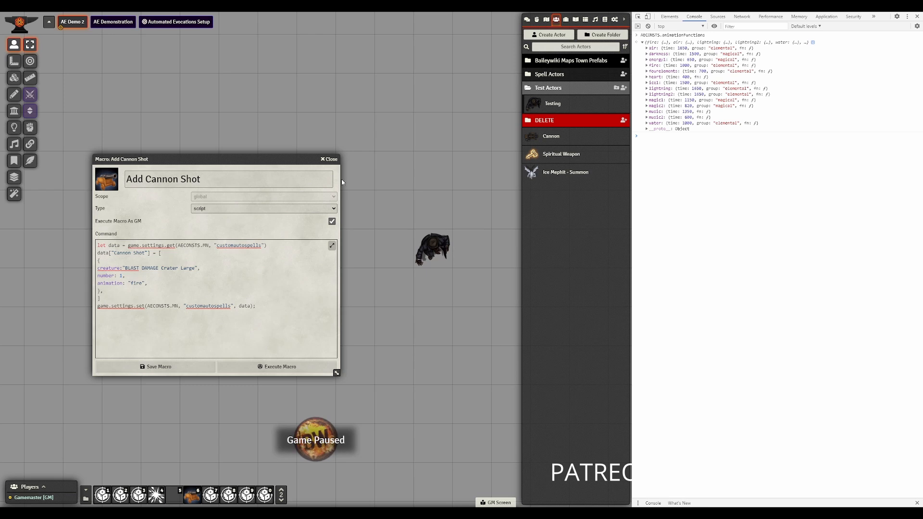
{"action": "left_click", "coordinate": [330, 159]}
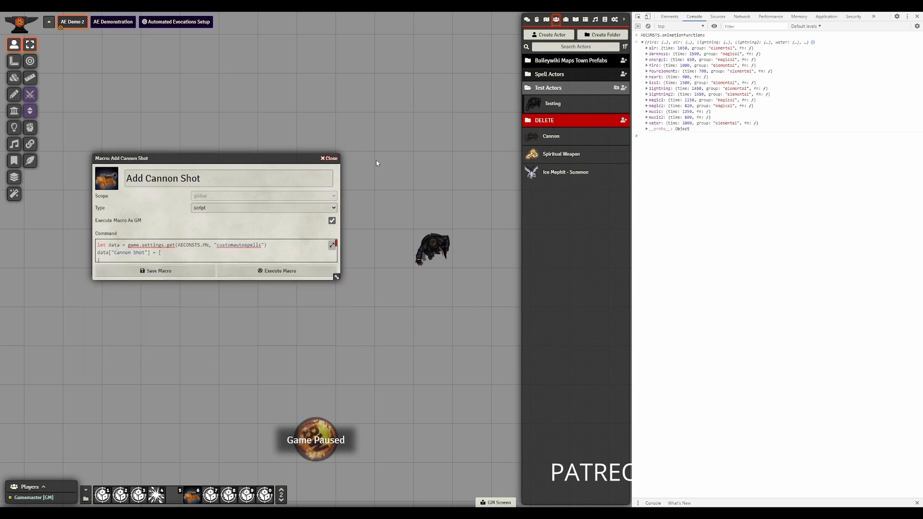
Close the browser console, open the Add Summon Ice Mephits macro for editing, execute it and close its window
{"action": "left_click", "coordinate": [917, 17]}
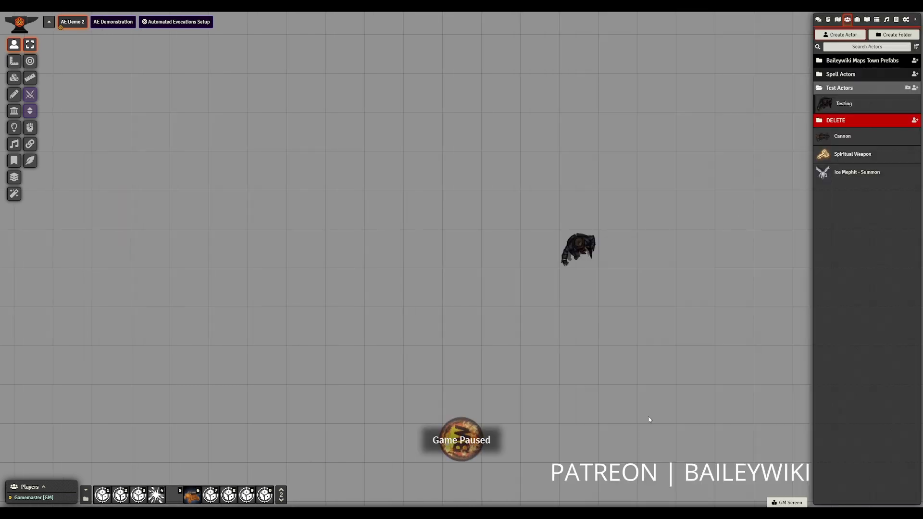
{"action": "right_click", "coordinate": [212, 499]}
{"action": "left_click", "coordinate": [224, 457]}
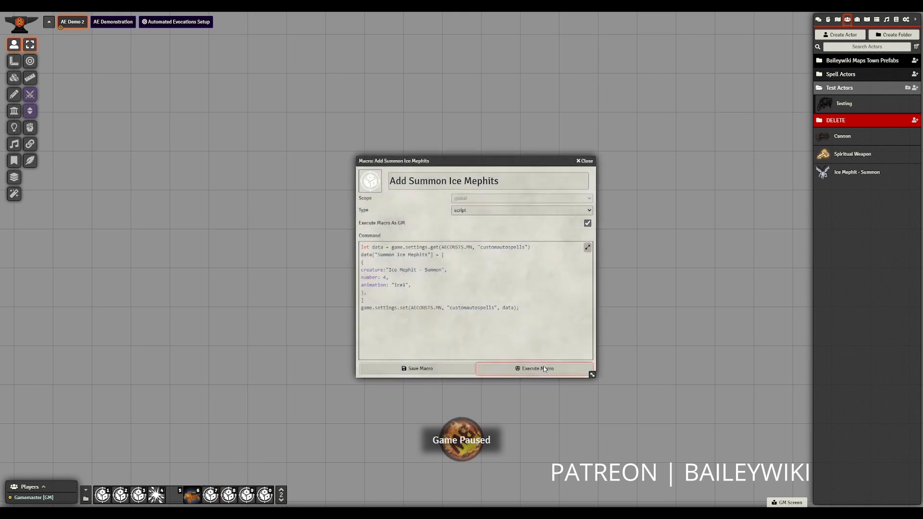
{"action": "left_click", "coordinate": [586, 161]}
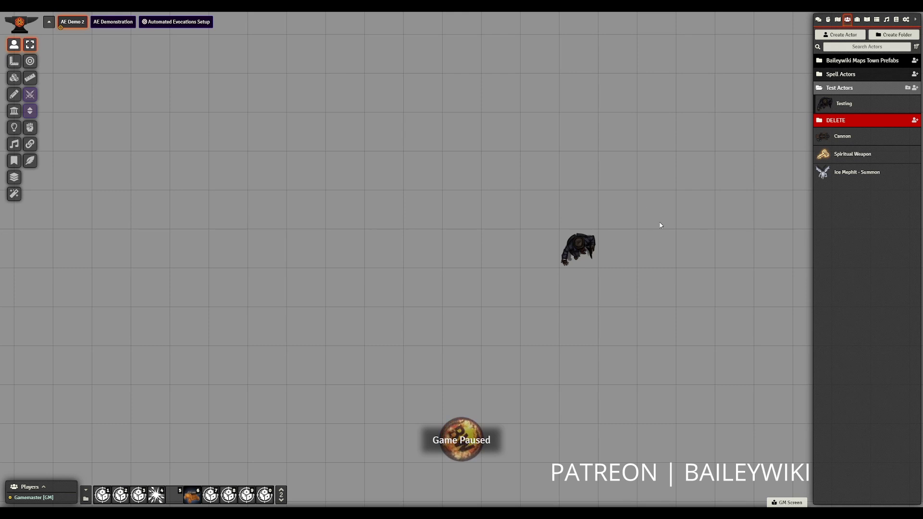
Activate the AE Demo 2 scene and reload the game page
{"action": "right_click", "coordinate": [56, 19]}
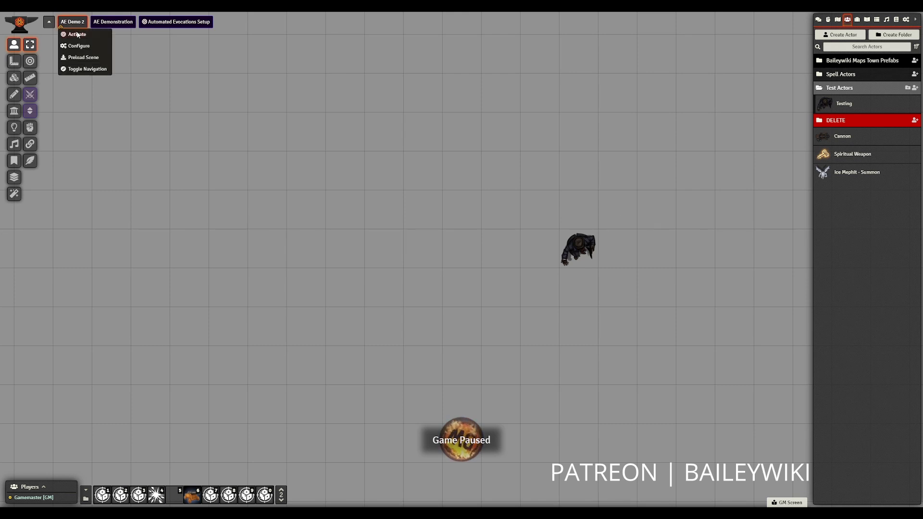
{"action": "left_click", "coordinate": [77, 35]}
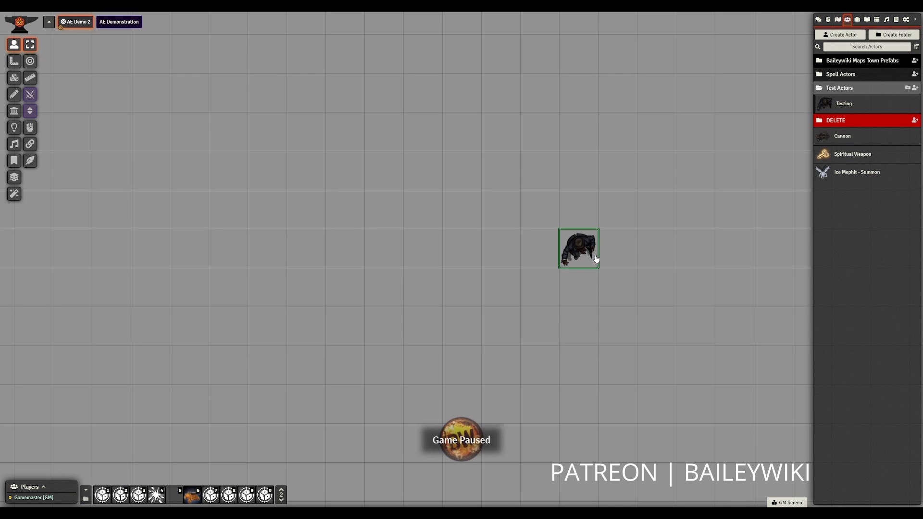
{"action": "key", "text": "F5"}
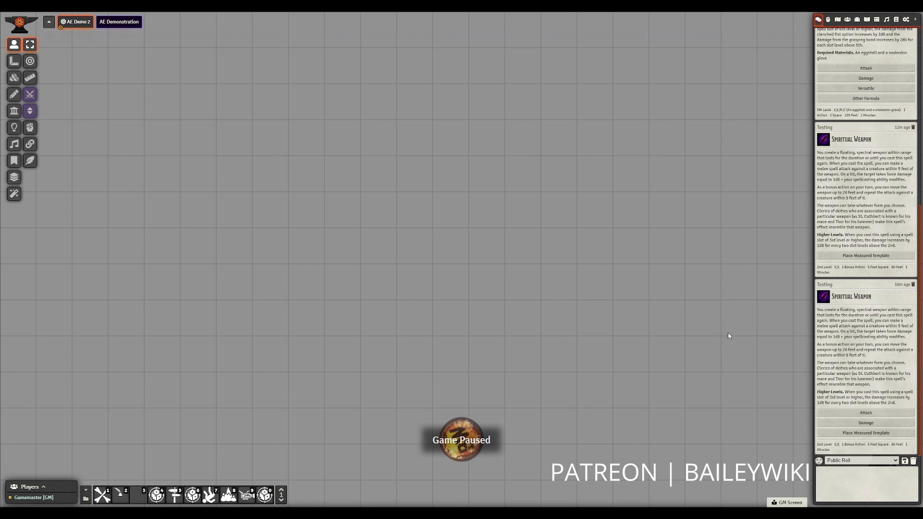
Open the character sheet of the Testing token on the scene
{"action": "left_click_drag", "start_coordinate": [727, 333], "coordinate": [464, 200]}
{"action": "left_click_drag", "start_coordinate": [629, 241], "coordinate": [507, 150]}
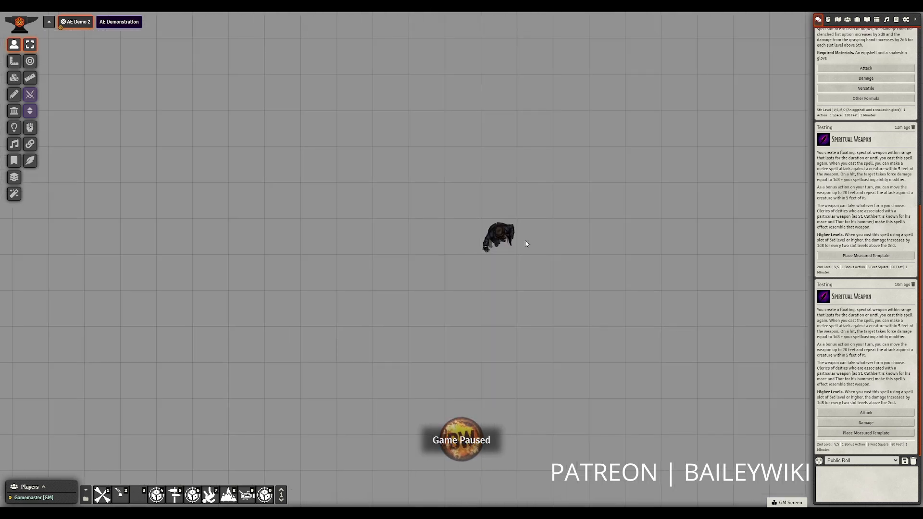
{"action": "right_click", "coordinate": [495, 238]}
{"action": "right_click", "coordinate": [495, 237]}
{"action": "left_click", "coordinate": [540, 206]}
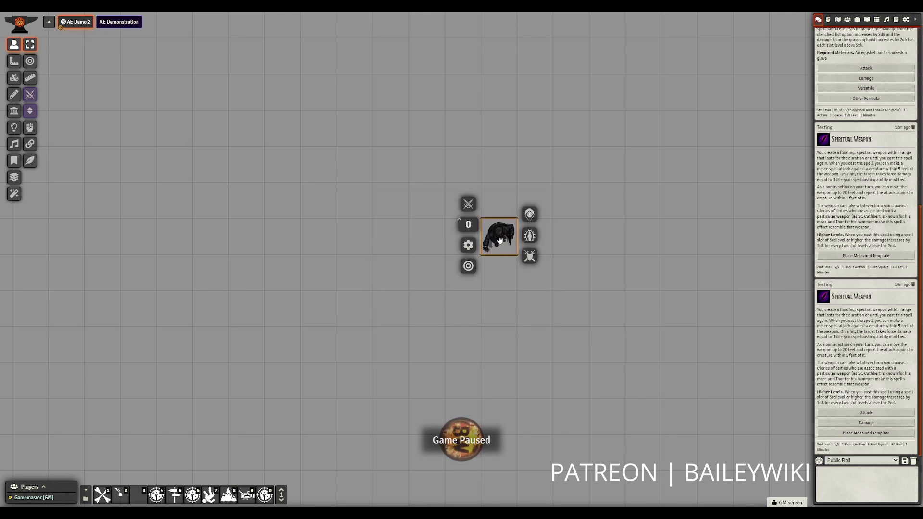
{"action": "double_click", "coordinate": [499, 239]}
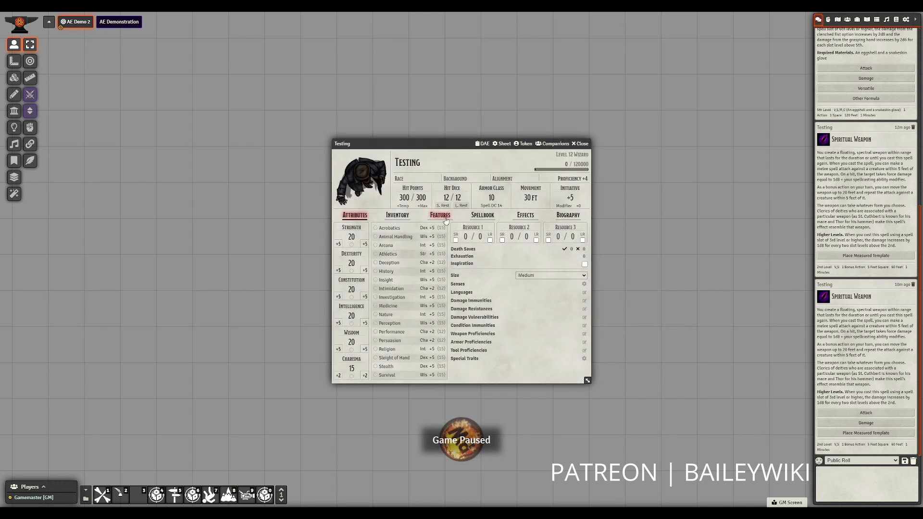
Cast Summon Ice Mephits at 3rd level from Testing's spellbook, summon four mephits onto the scene, and close the companion manager and sheet
{"action": "left_click", "coordinate": [482, 215]}
{"action": "left_click", "coordinate": [342, 293]}
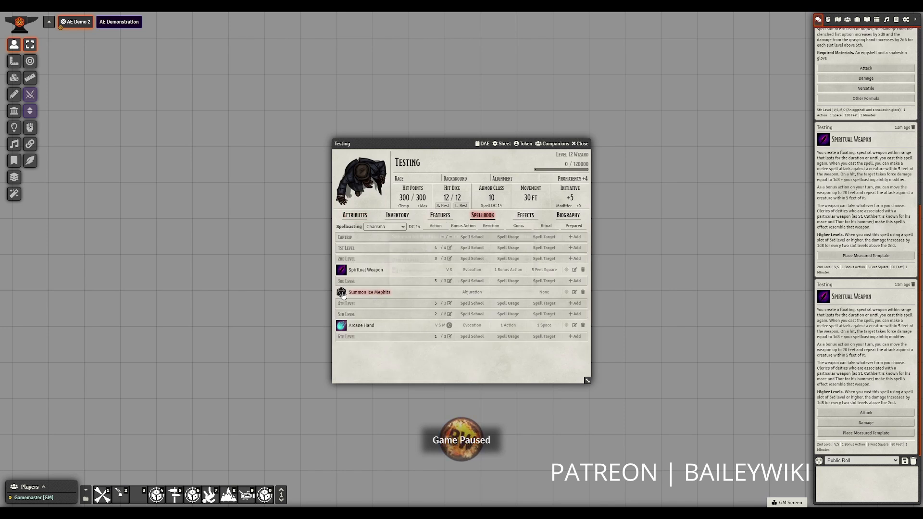
{"action": "left_click", "coordinate": [419, 279]}
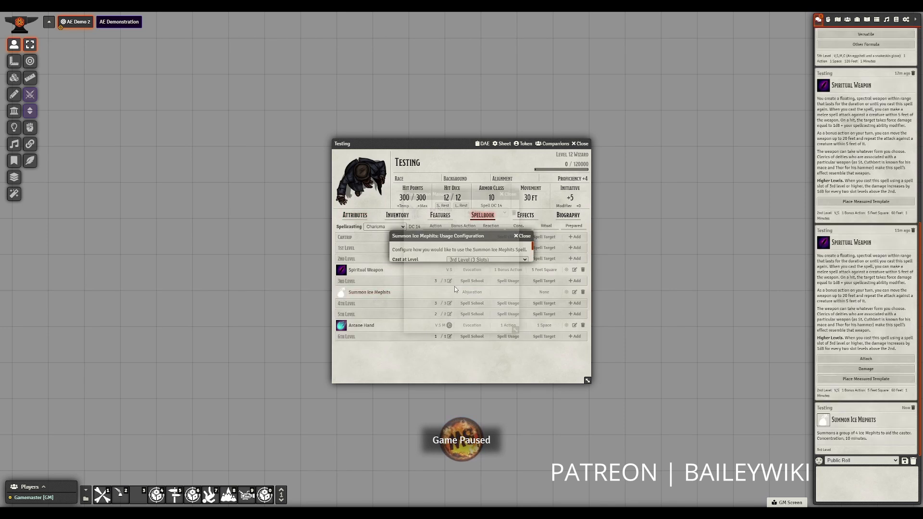
{"action": "left_click_drag", "start_coordinate": [416, 217], "coordinate": [739, 359]}
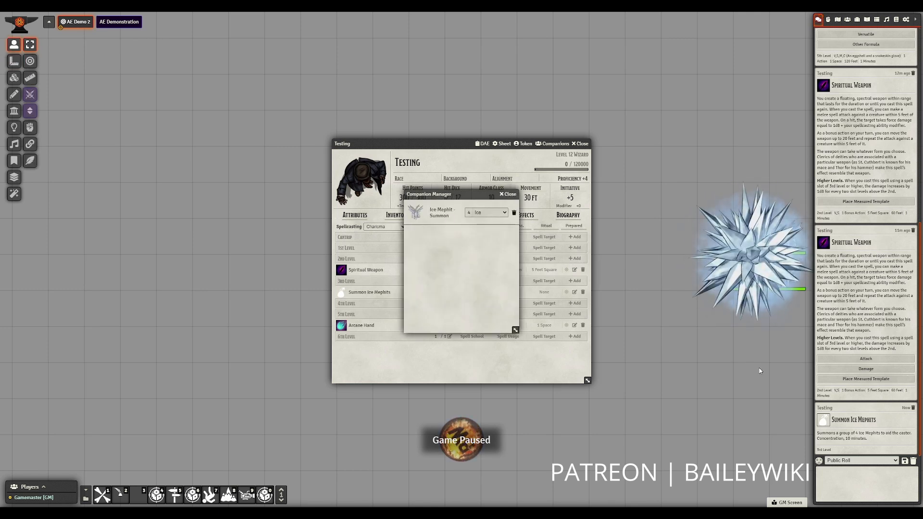
{"action": "left_click_drag", "start_coordinate": [764, 365], "coordinate": [642, 344]}
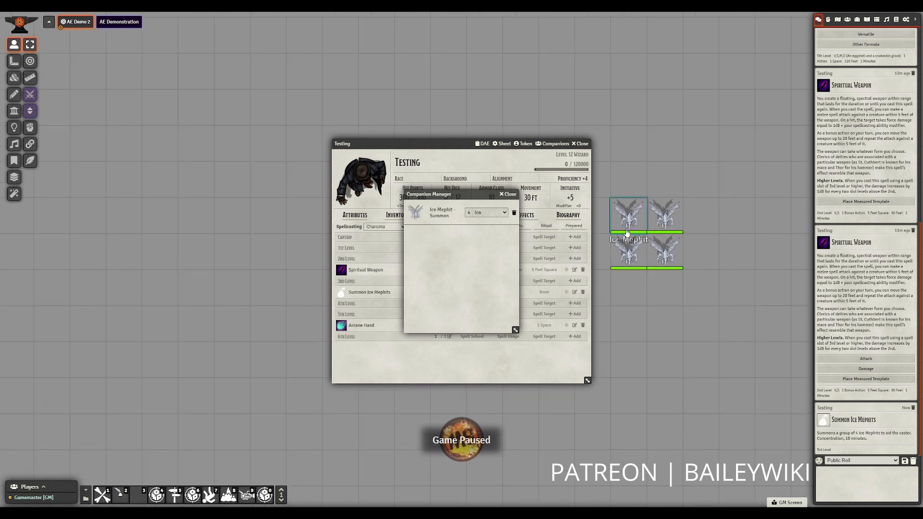
{"action": "left_click", "coordinate": [509, 195]}
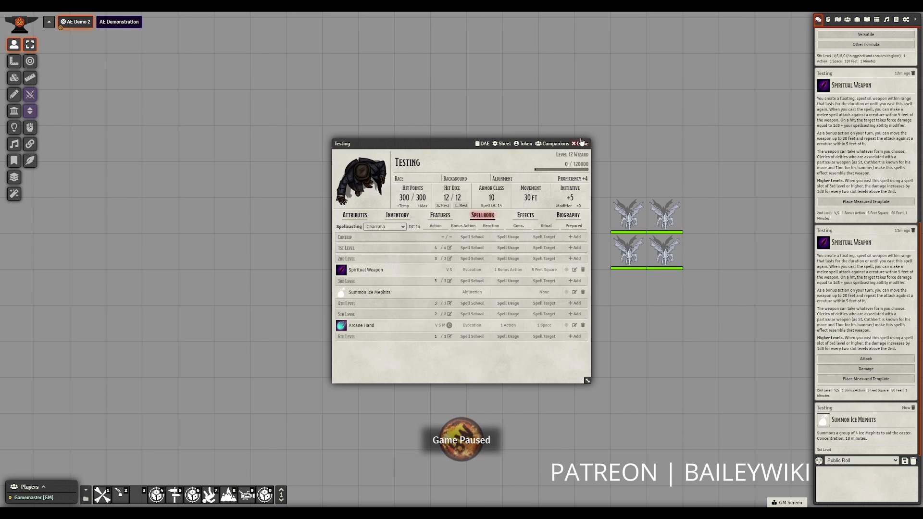
{"action": "left_click", "coordinate": [580, 144]}
Spread the summoned Ice Mephit tokens one square apart from each other, briefly checking the sheet of one of them
{"action": "left_click_drag", "start_coordinate": [629, 214], "coordinate": [592, 179]}
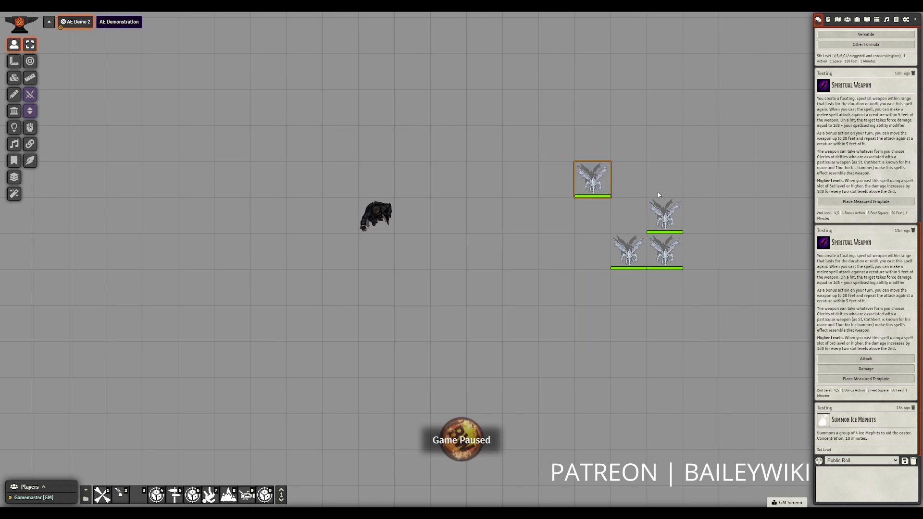
{"action": "double_click", "coordinate": [592, 179]}
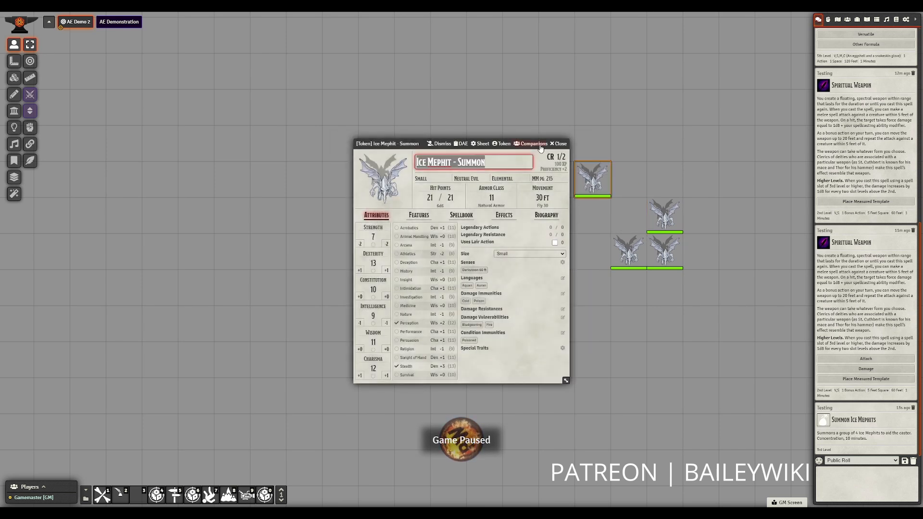
{"action": "left_click", "coordinate": [559, 143]}
{"action": "left_click", "coordinate": [664, 220]}
{"action": "left_click_drag", "start_coordinate": [664, 220], "coordinate": [682, 179]}
{"action": "left_click_drag", "start_coordinate": [637, 257], "coordinate": [602, 257]}
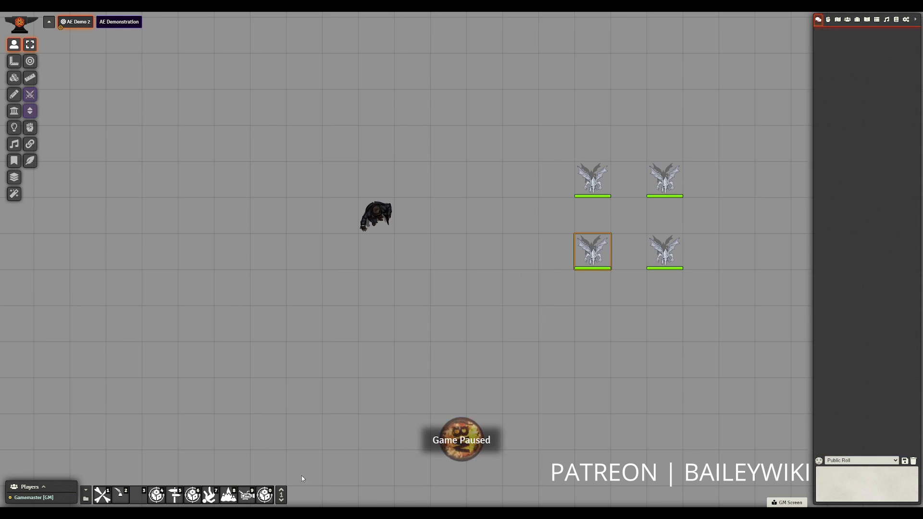
Switch the macro hotbar to page 2 and open a cleared browser console
{"action": "left_click", "coordinate": [282, 491]}
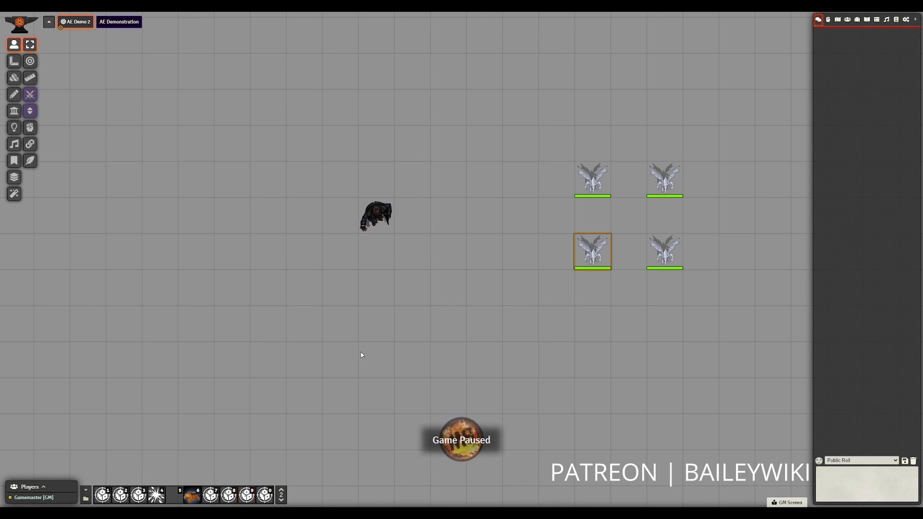
{"action": "key", "text": "F12"}
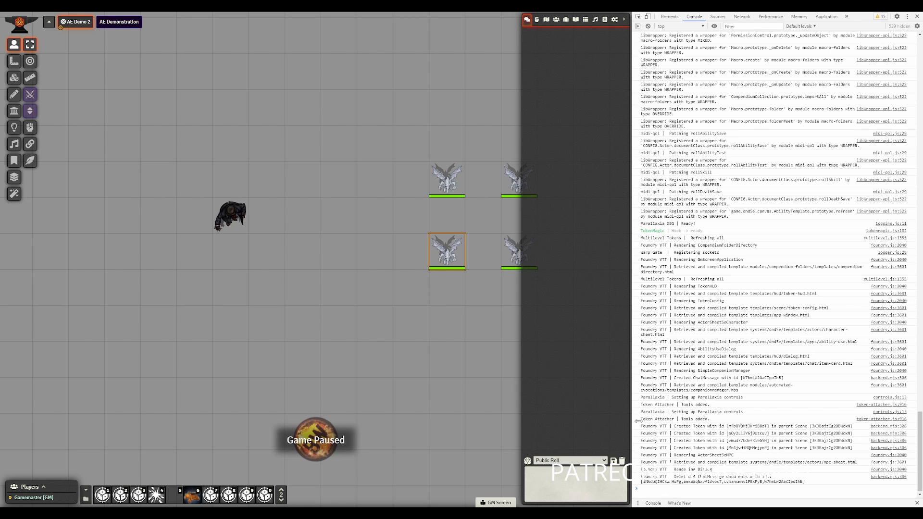
{"action": "left_click", "coordinate": [648, 26]}
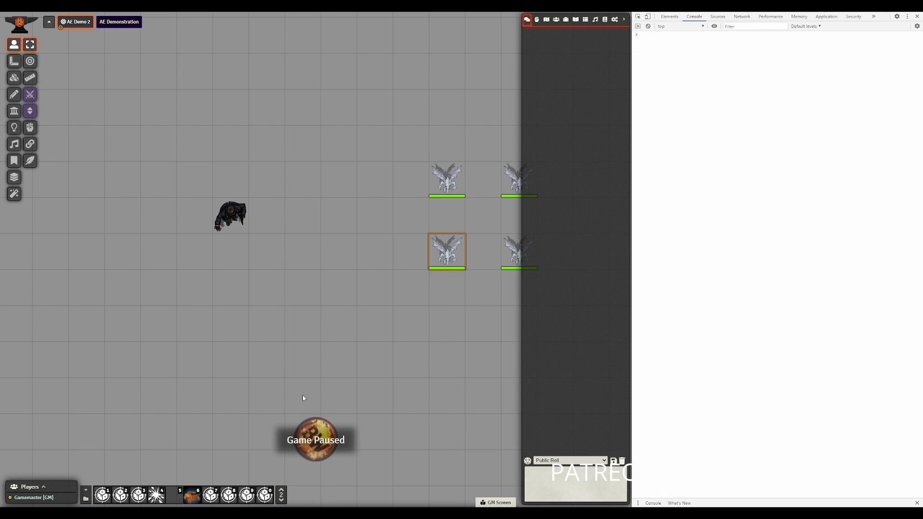
Open the View Game.Settings macro, enlarge its window and execute it to log the customautospells setting
{"action": "right_click", "coordinate": [246, 498]}
{"action": "left_click", "coordinate": [251, 456]}
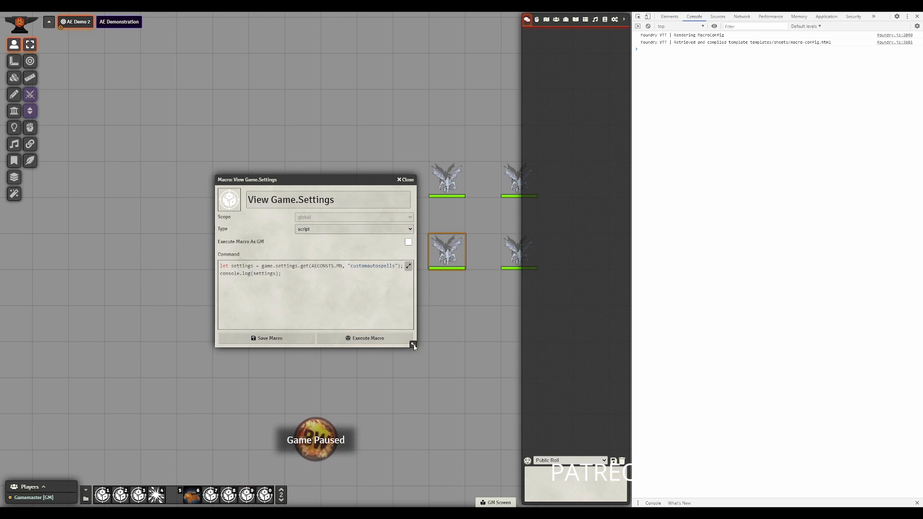
{"action": "left_click_drag", "start_coordinate": [413, 345], "coordinate": [423, 354]}
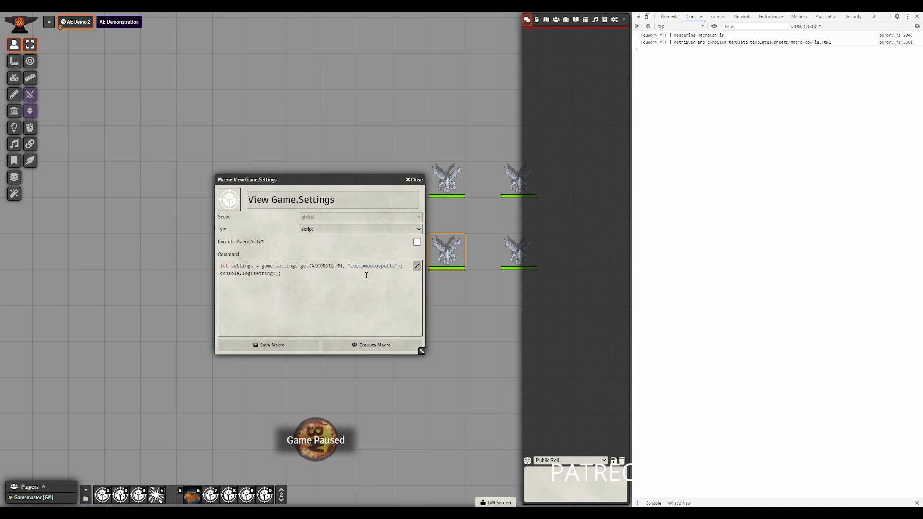
{"action": "left_click", "coordinate": [298, 274]}
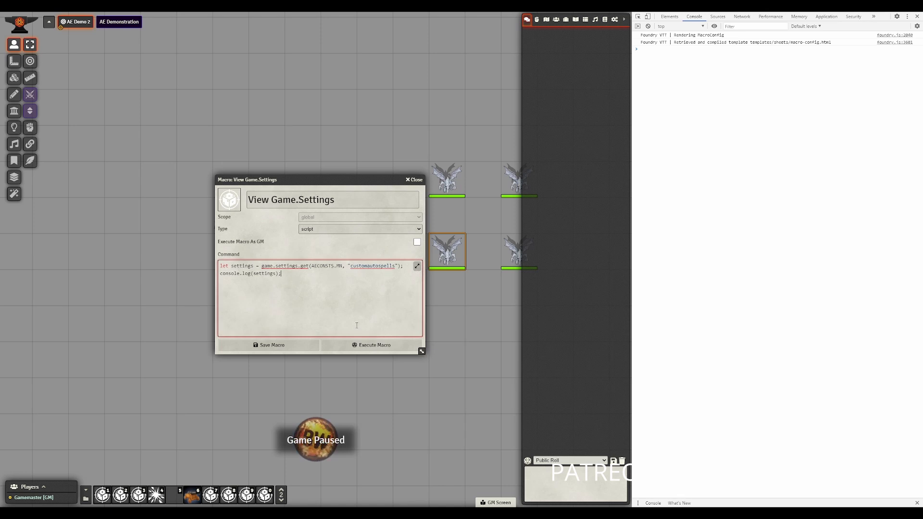
{"action": "left_click", "coordinate": [366, 350]}
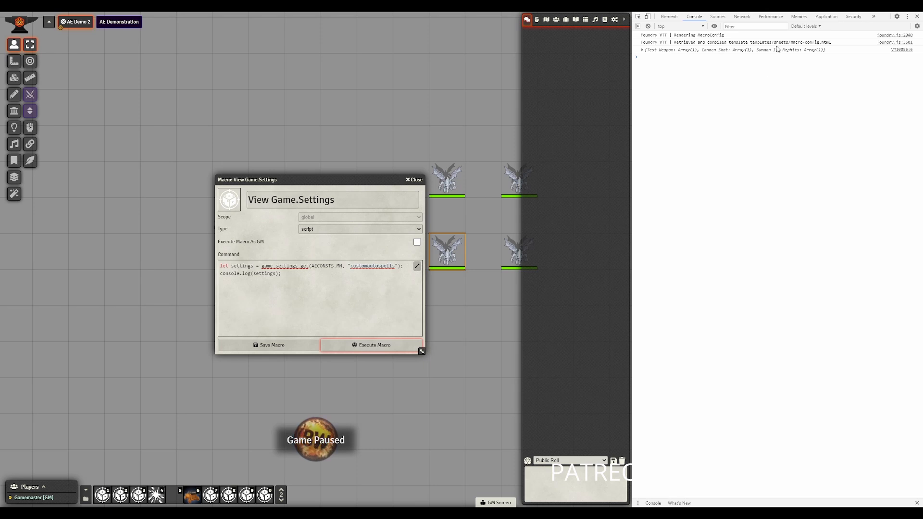
Expand the logged settings object and its Cannon Shot, Summon Ice Mephits and Test Weapon entries to examine the registered spells
{"action": "left_click", "coordinate": [638, 61]}
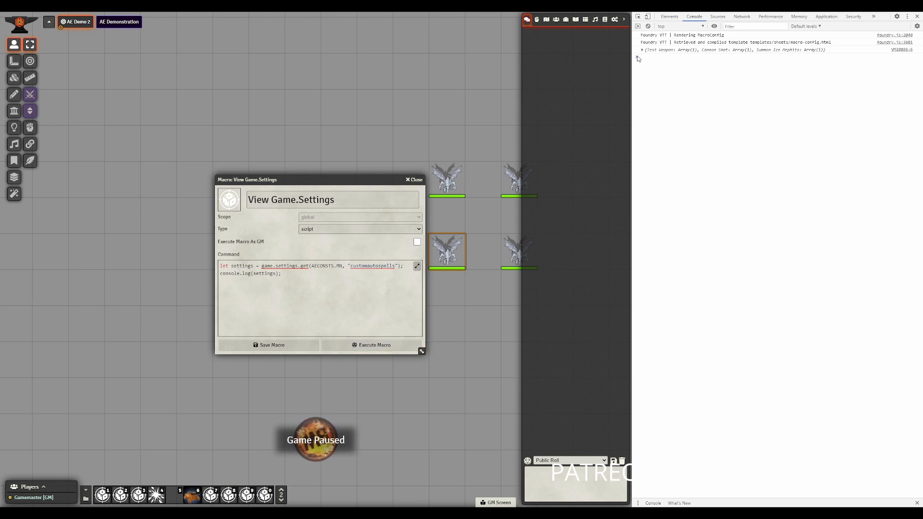
{"action": "left_click", "coordinate": [643, 50]}
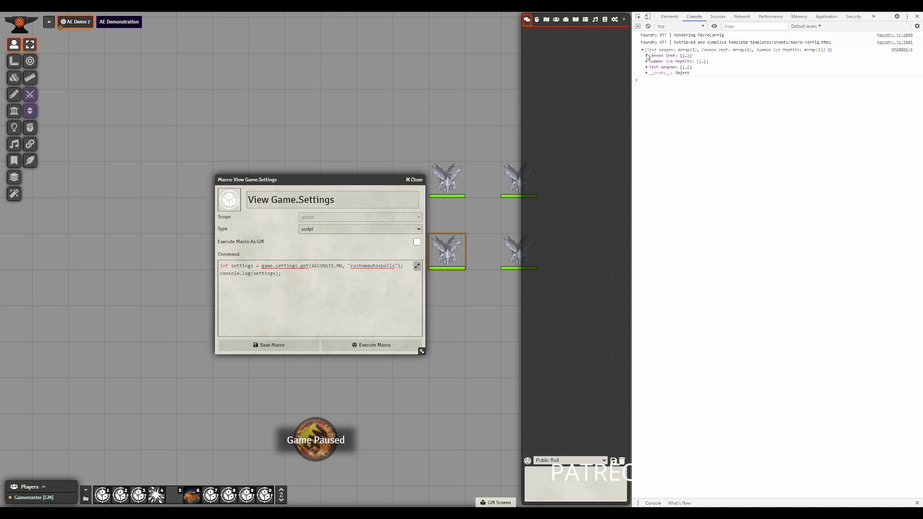
{"action": "left_click", "coordinate": [647, 55]}
{"action": "left_click", "coordinate": [647, 79]}
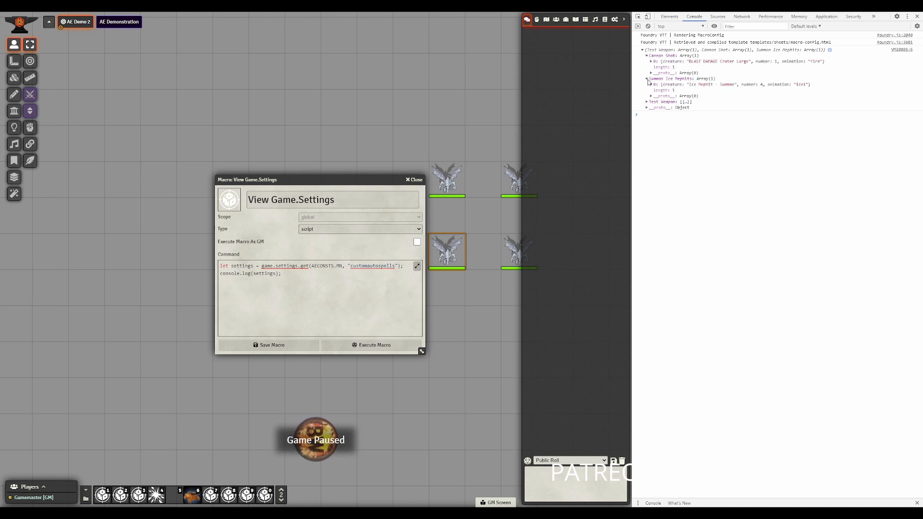
{"action": "left_click", "coordinate": [647, 102]}
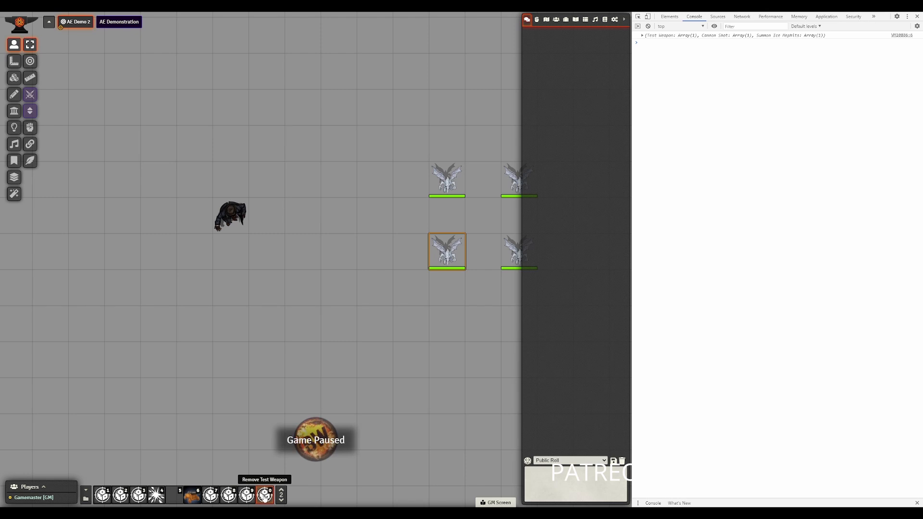
Open the Remove Test Weapon macro, compare its "Test Weapon" key with the logged settings entry, and execute the macro
{"action": "right_click", "coordinate": [266, 492]}
{"action": "left_click", "coordinate": [275, 456]}
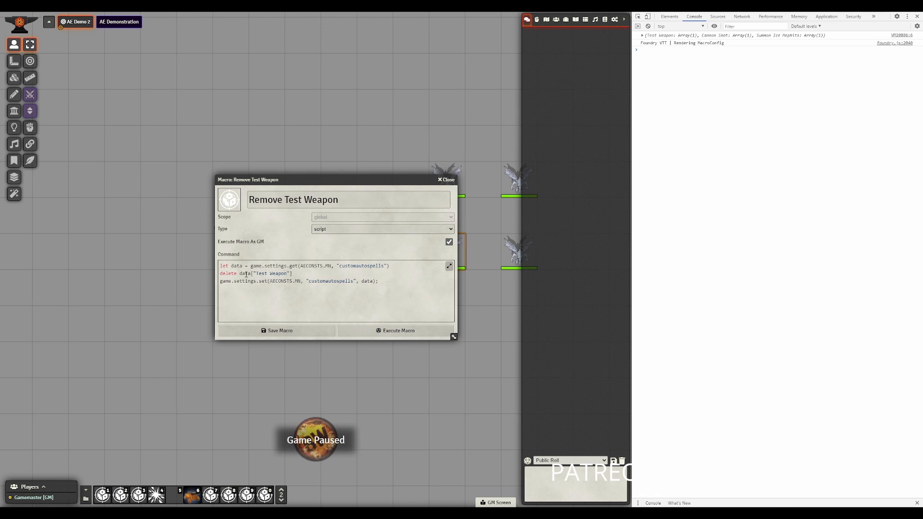
{"action": "left_click_drag", "start_coordinate": [255, 273], "coordinate": [288, 273]}
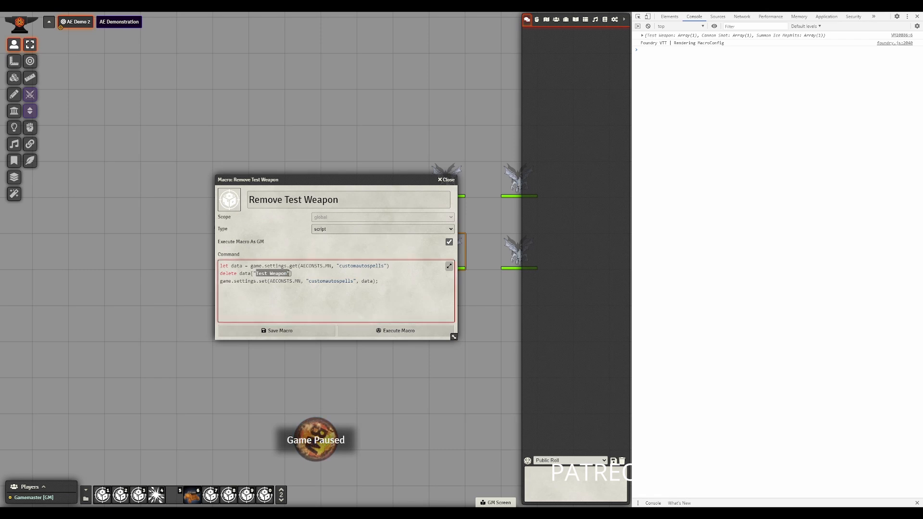
{"action": "left_click", "coordinate": [291, 274]}
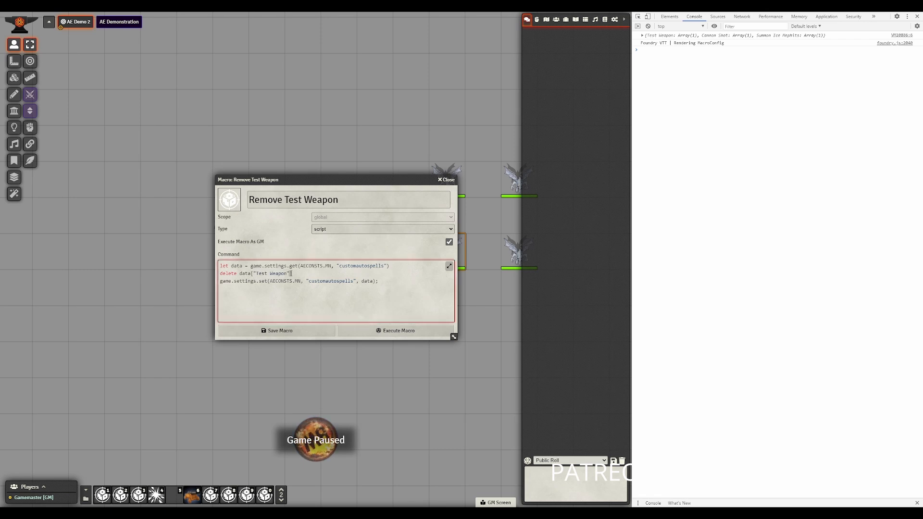
{"action": "left_click", "coordinate": [643, 36]}
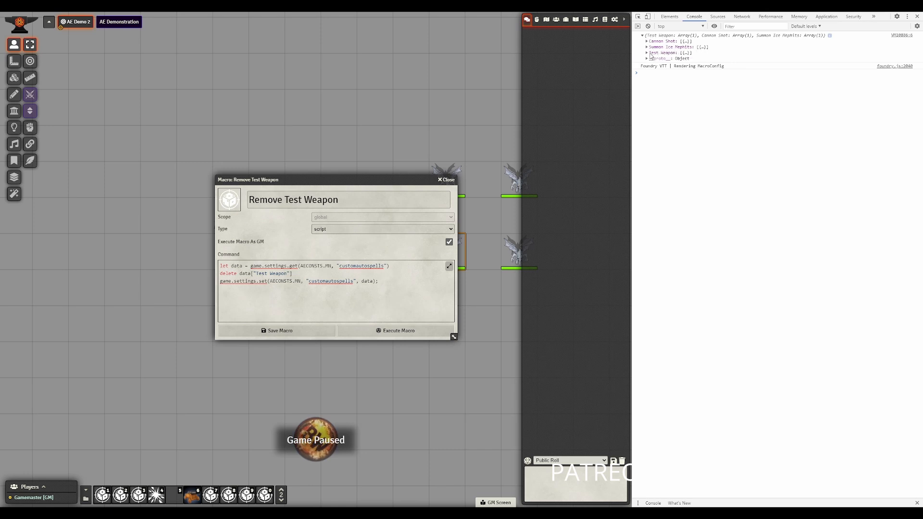
{"action": "left_click_drag", "start_coordinate": [649, 53], "coordinate": [674, 56]}
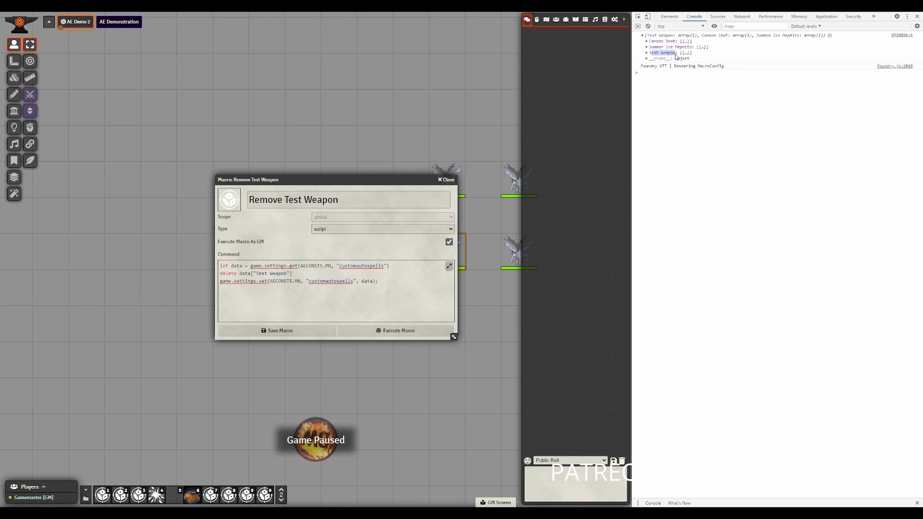
{"action": "left_click", "coordinate": [292, 273]}
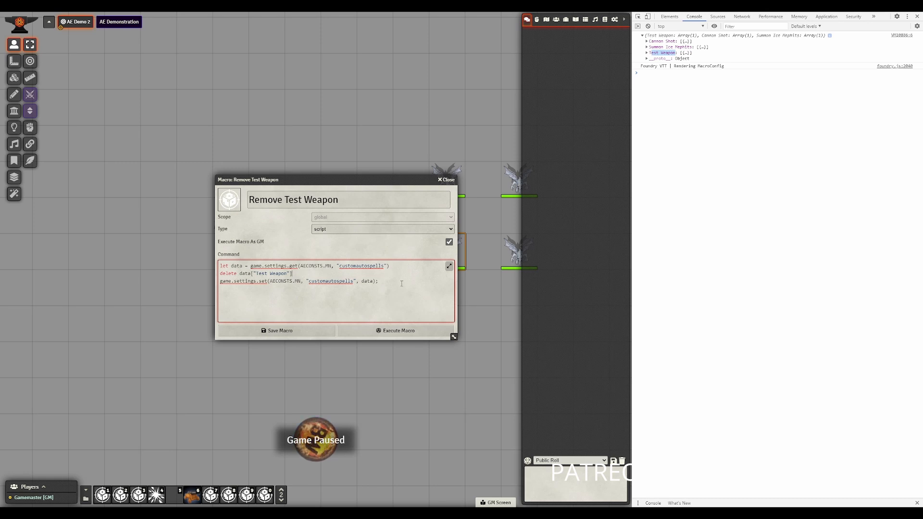
{"action": "left_click", "coordinate": [392, 329]}
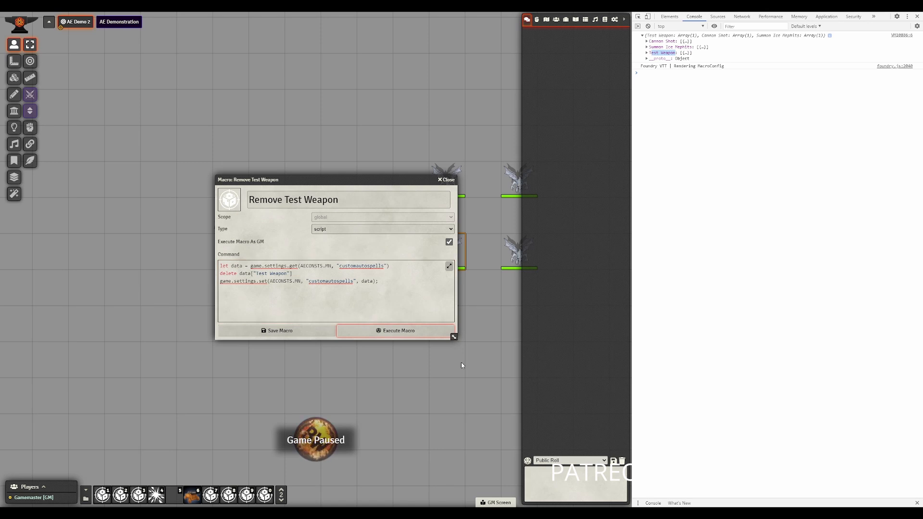
Log the customautospells setting again with the View Game.Settings macro, expand the new entry and check it against the macro's "Test Weapon" key
{"action": "left_click", "coordinate": [479, 310]}
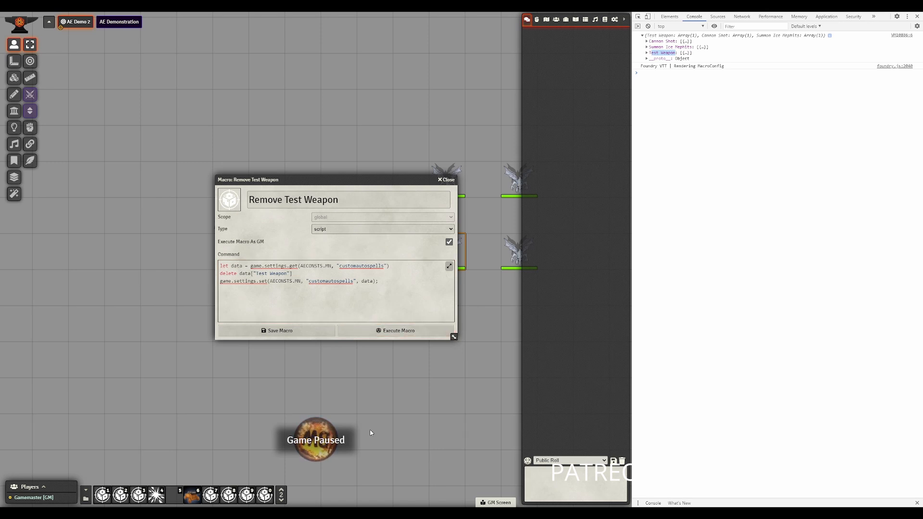
{"action": "left_click", "coordinate": [245, 497]}
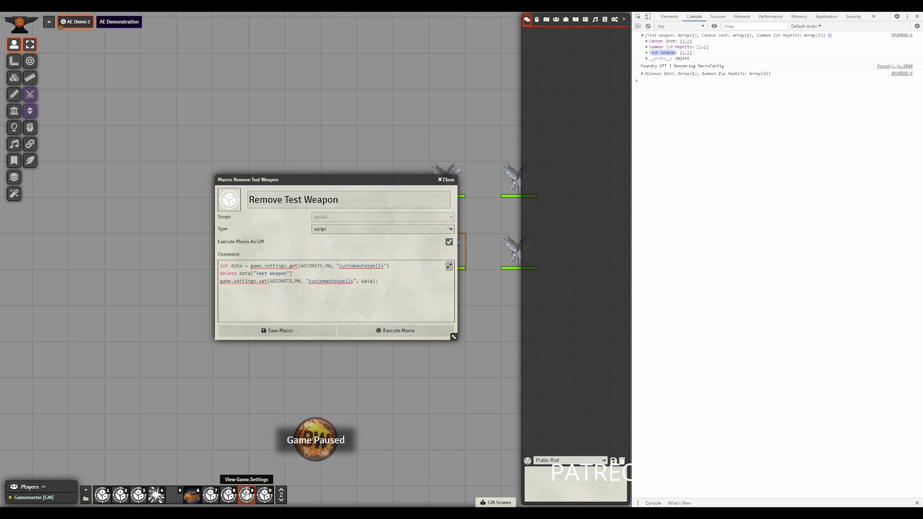
{"action": "left_click", "coordinate": [643, 74]}
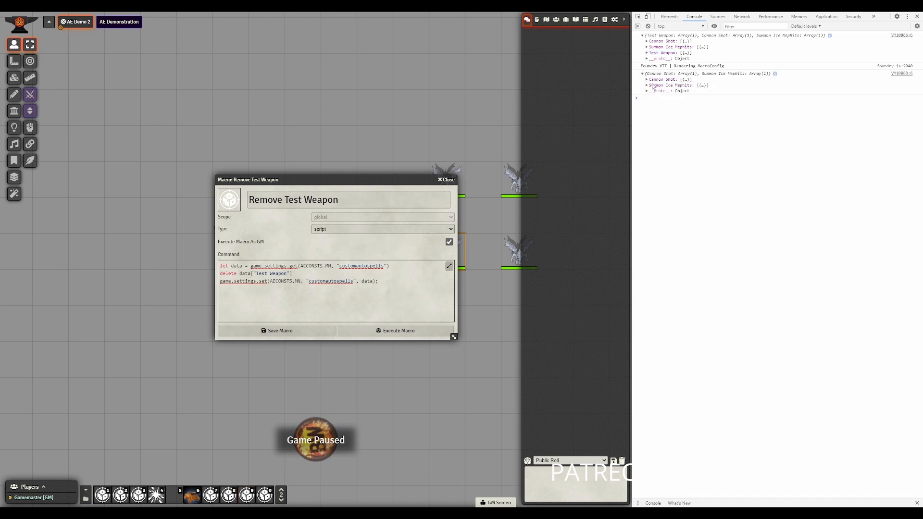
{"action": "left_click", "coordinate": [392, 281]}
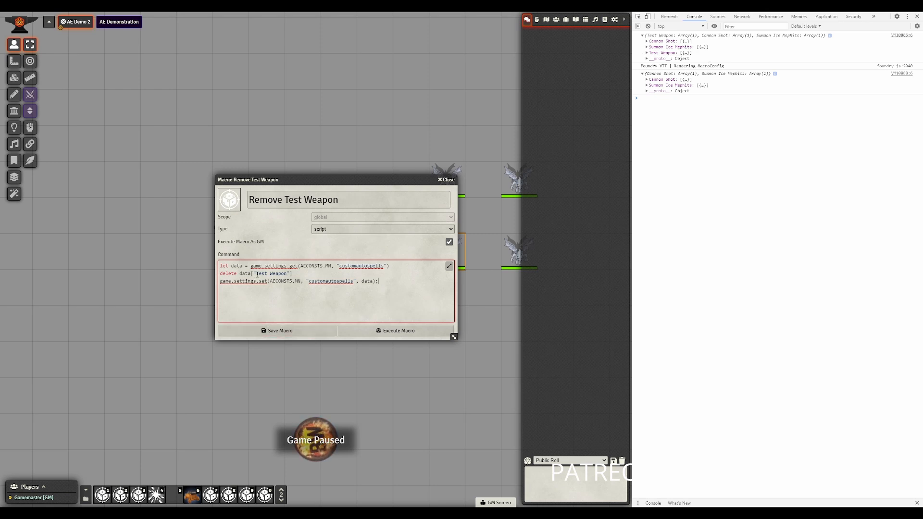
{"action": "left_click_drag", "start_coordinate": [256, 273], "coordinate": [289, 273]}
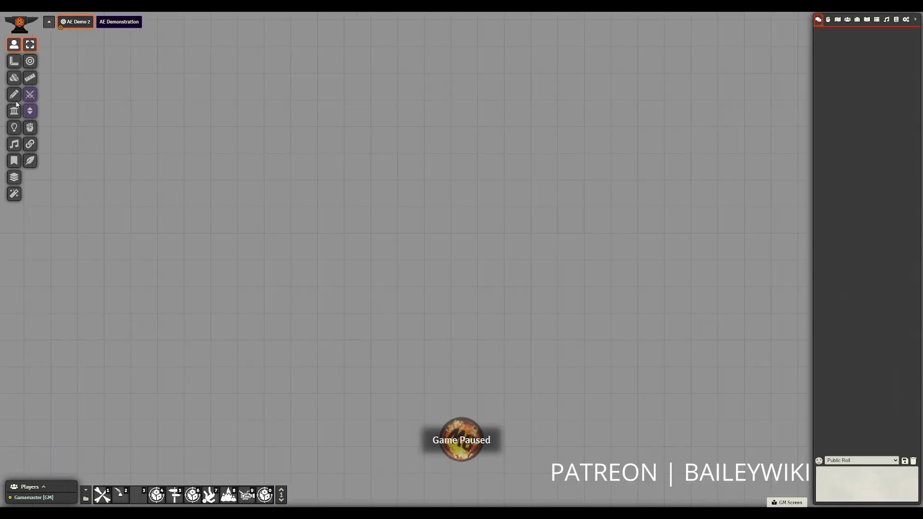
Draw four basic walls that cross one another near the middle of the empty scene
{"action": "left_click", "coordinate": [14, 112]}
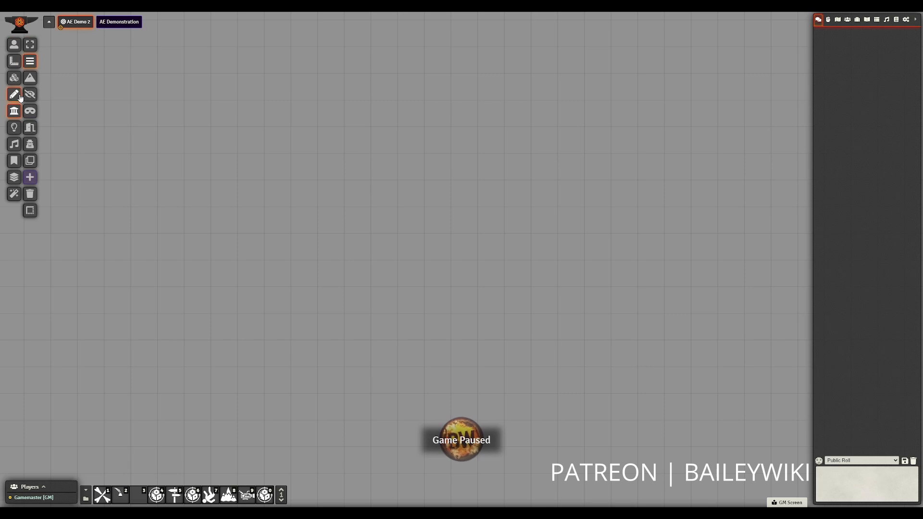
{"action": "left_click_drag", "start_coordinate": [297, 150], "coordinate": [481, 280]}
{"action": "left_click_drag", "start_coordinate": [437, 164], "coordinate": [254, 243]}
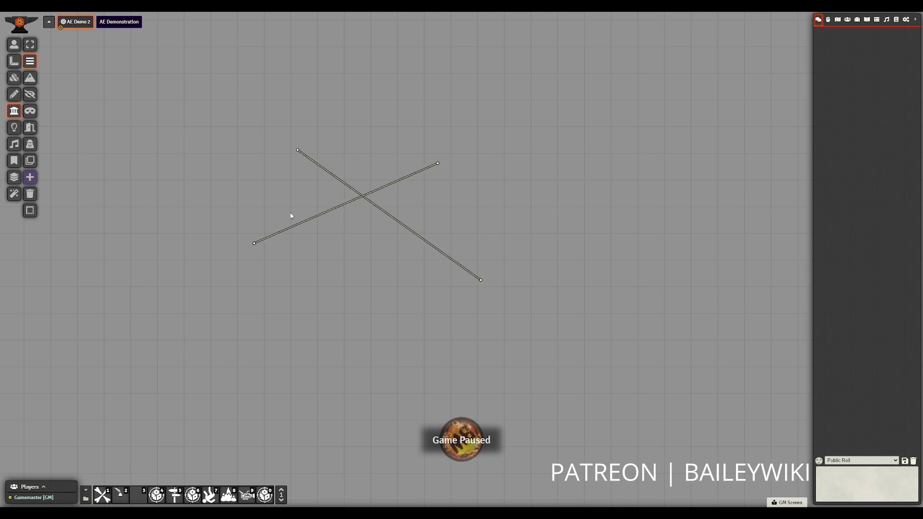
{"action": "left_click_drag", "start_coordinate": [288, 190], "coordinate": [514, 233]}
{"action": "left_click_drag", "start_coordinate": [371, 140], "coordinate": [364, 320]}
Draw two terrain walls and one nearly horizontal ethereal wall across the existing crossing walls
{"action": "left_click", "coordinate": [30, 78]}
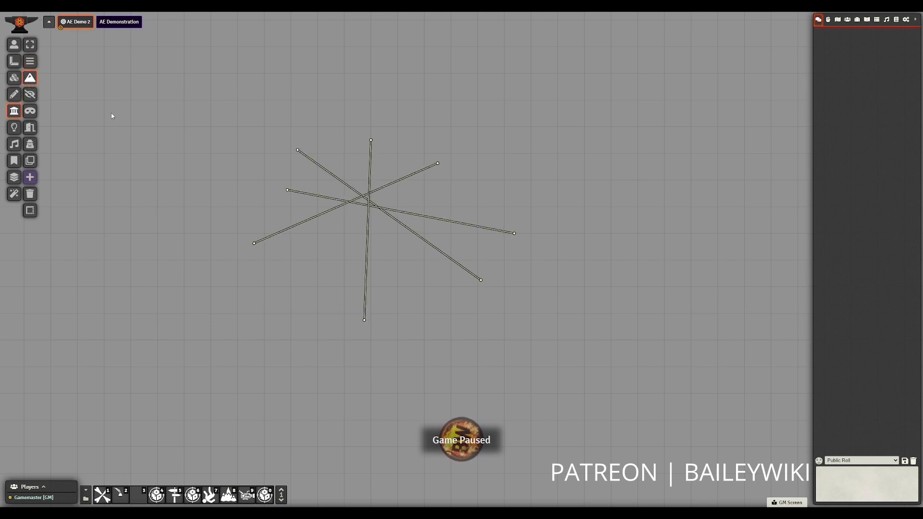
{"action": "left_click_drag", "start_coordinate": [441, 193], "coordinate": [351, 300]}
{"action": "left_click_drag", "start_coordinate": [411, 300], "coordinate": [261, 127]}
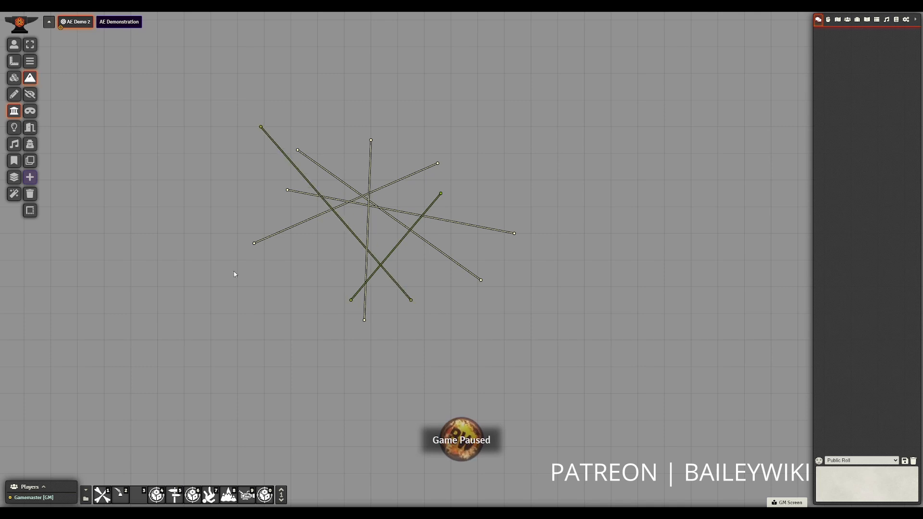
{"action": "left_click", "coordinate": [30, 111]}
{"action": "left_click_drag", "start_coordinate": [271, 183], "coordinate": [484, 200]}
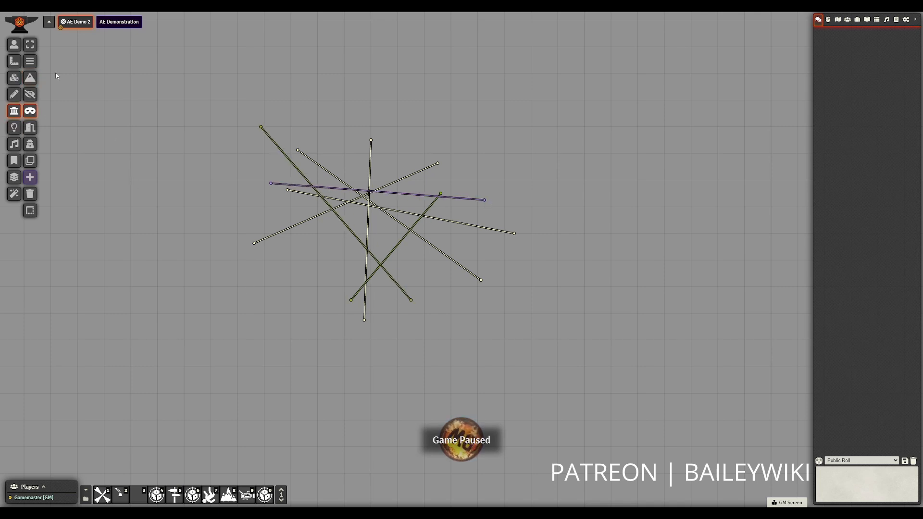
Draw a circular measured template of about 31 ft over the crossing walls and check its coverage of them
{"action": "left_click", "coordinate": [14, 78]}
{"action": "left_click", "coordinate": [14, 61]}
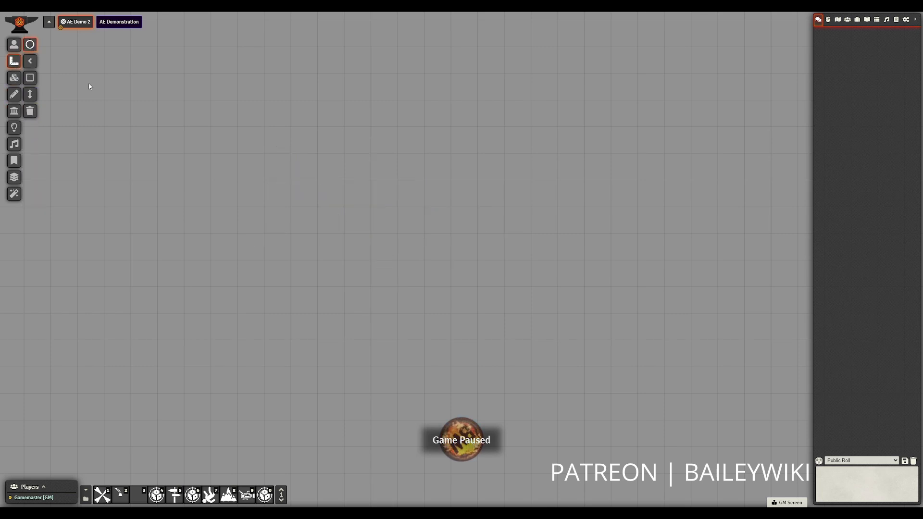
{"action": "left_click_drag", "start_coordinate": [331, 180], "coordinate": [457, 289]}
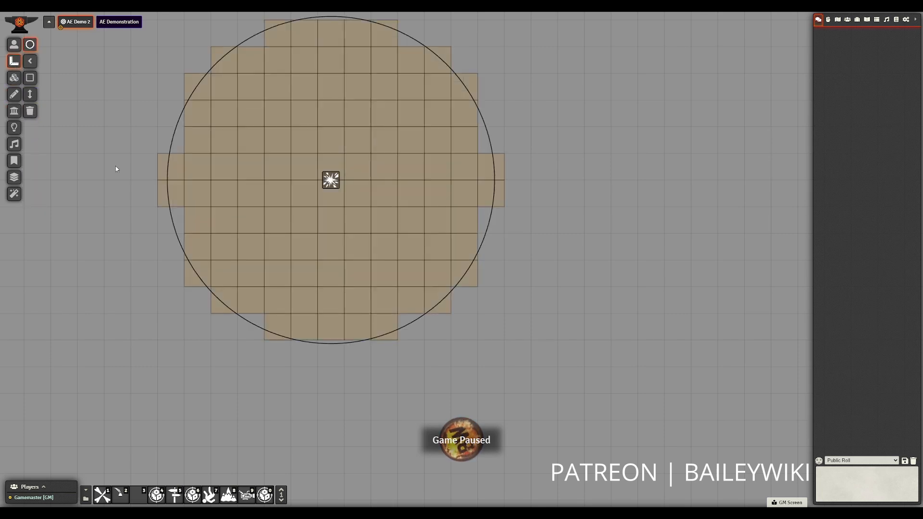
{"action": "left_click", "coordinate": [16, 111]}
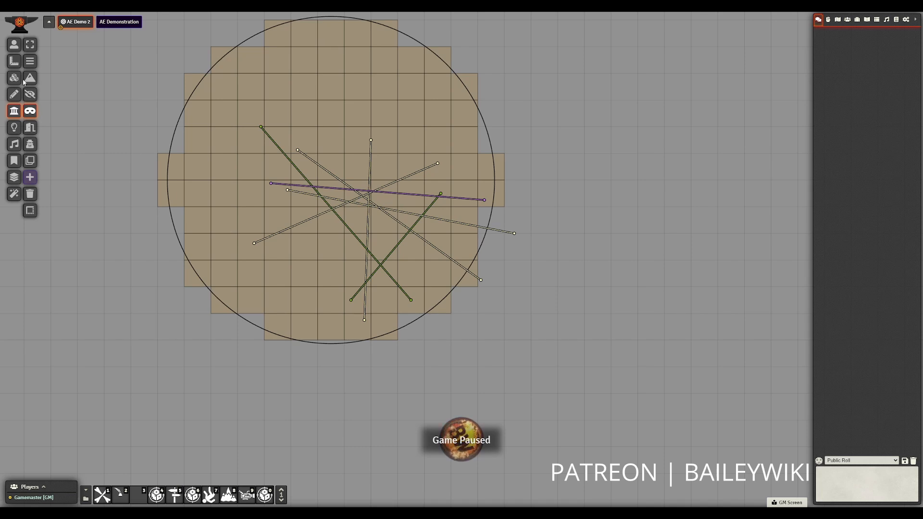
{"action": "left_click", "coordinate": [13, 61]}
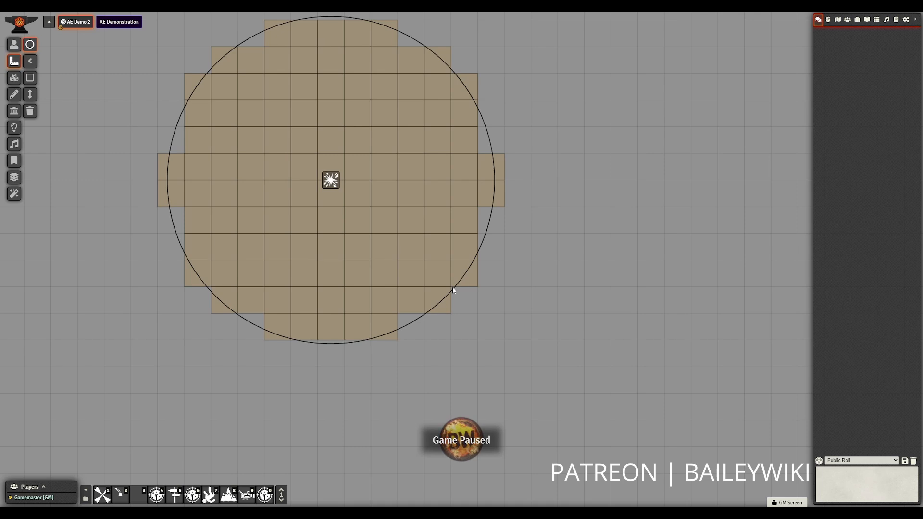
Set the circular template's distance to 15 ft, move it over the walls' right-hand ends and check the overlap with the walls
{"action": "double_click", "coordinate": [328, 185]}
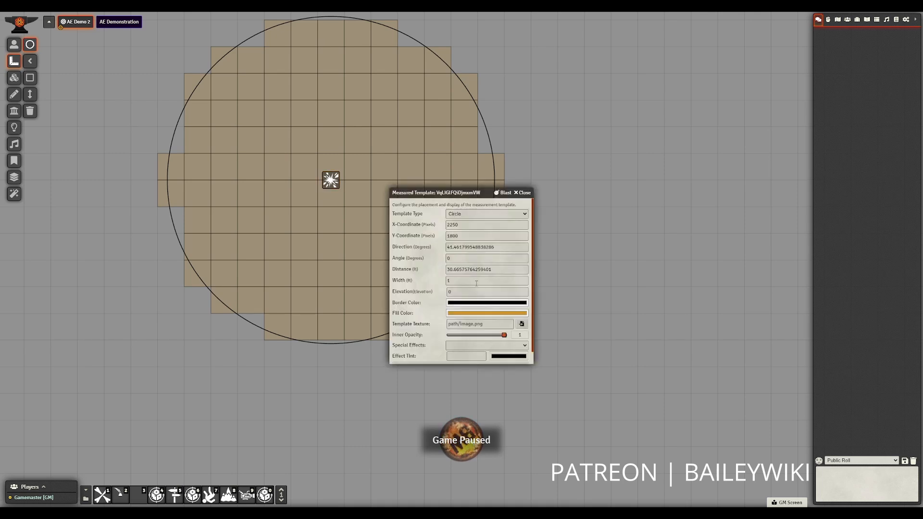
{"action": "left_click_drag", "start_coordinate": [489, 269], "coordinate": [396, 263]}
{"action": "type", "text": "15"}
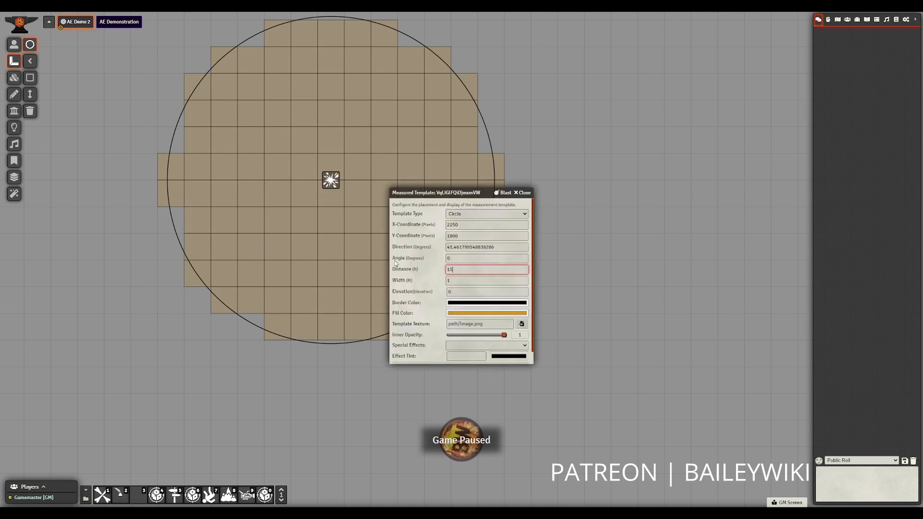
{"action": "key", "text": "Return"}
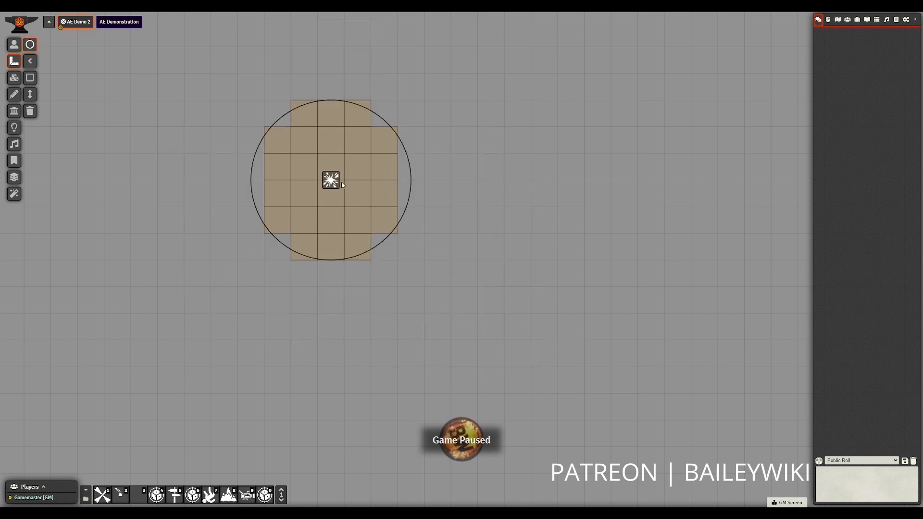
{"action": "left_click_drag", "start_coordinate": [361, 198], "coordinate": [482, 211]}
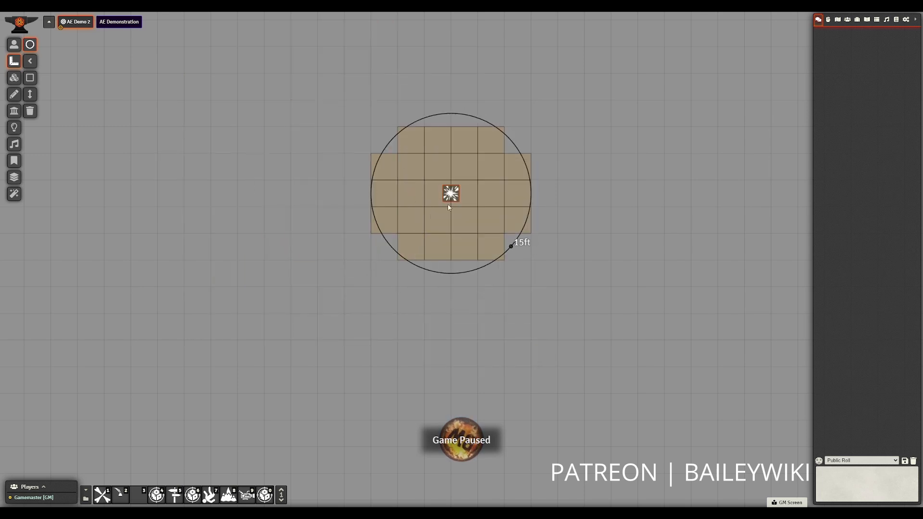
{"action": "left_click", "coordinate": [15, 112]}
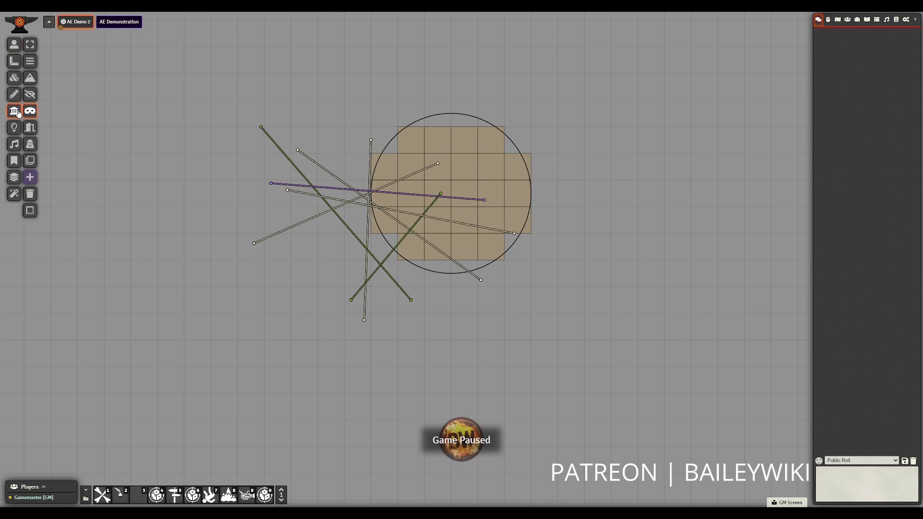
{"action": "left_click", "coordinate": [14, 44]}
{"action": "left_click", "coordinate": [14, 62]}
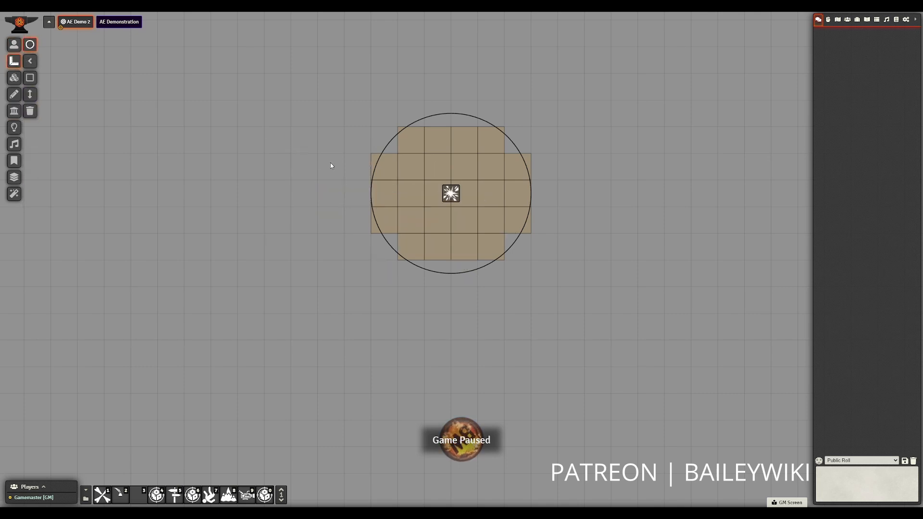
Blast the walls inside the circular template from its configuration, close the configuration and display the wall layer
{"action": "double_click", "coordinate": [457, 194]}
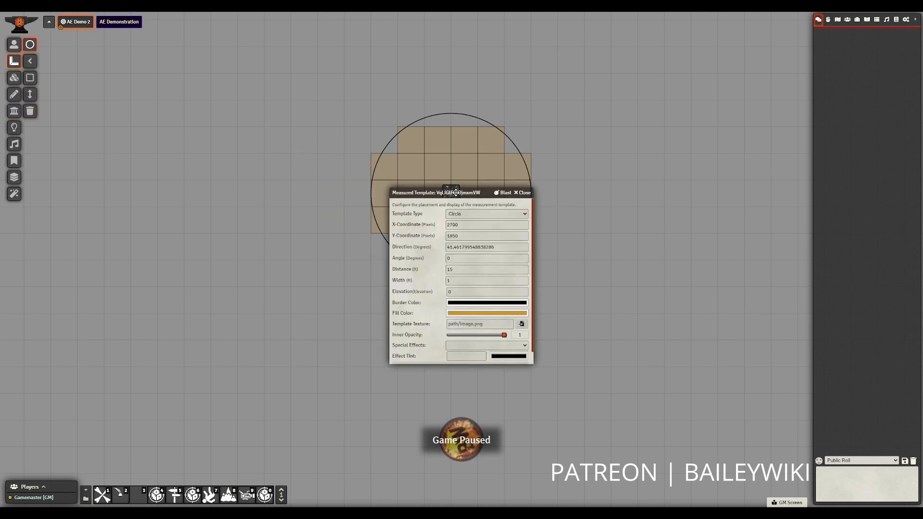
{"action": "left_click", "coordinate": [498, 194]}
{"action": "left_click", "coordinate": [430, 276]}
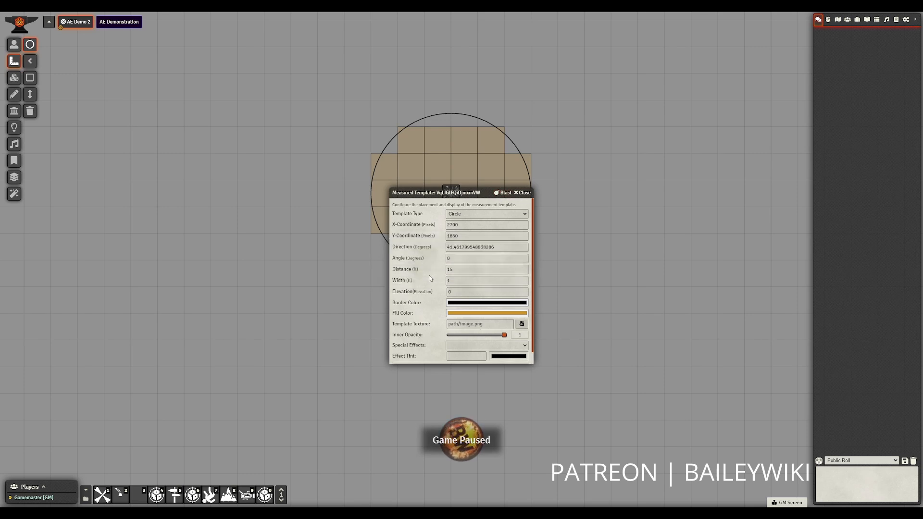
{"action": "left_click", "coordinate": [524, 194]}
{"action": "left_click", "coordinate": [14, 111]}
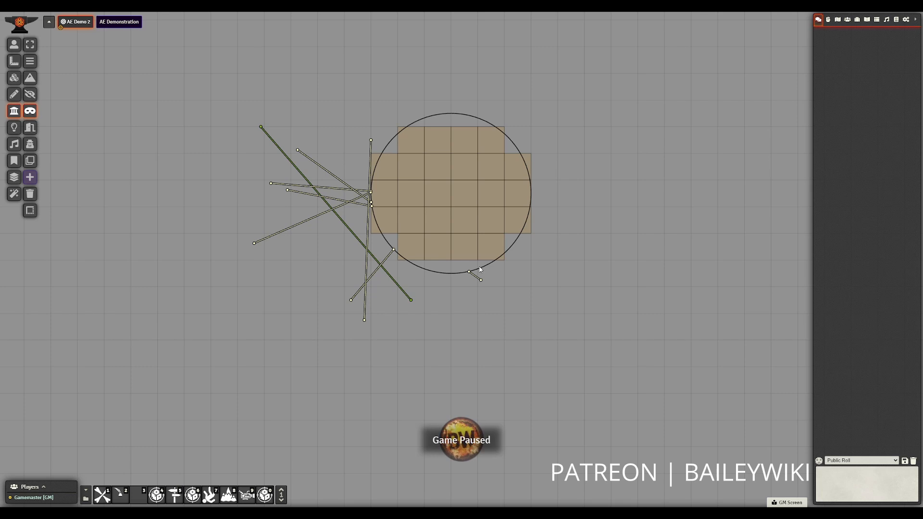
Delete the circular template from the scene and display the remaining wall segments
{"action": "left_click", "coordinate": [14, 61]}
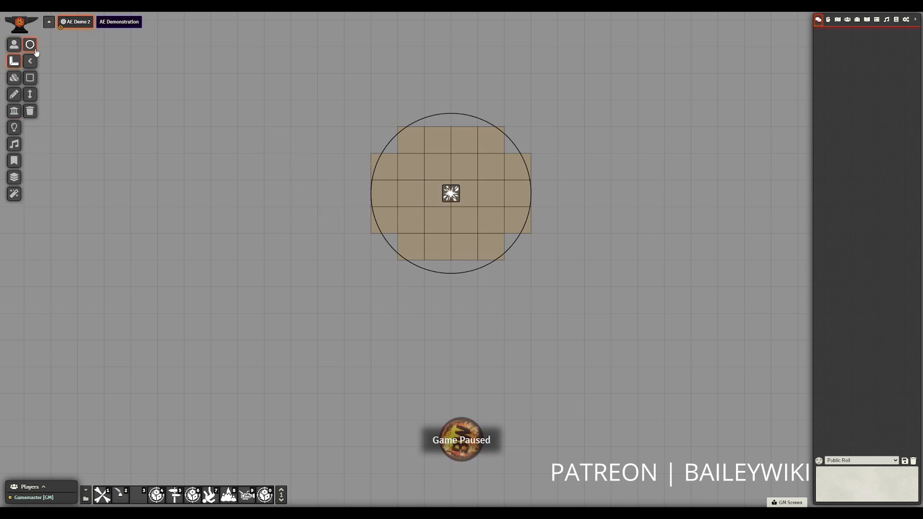
{"action": "key", "text": "Delete"}
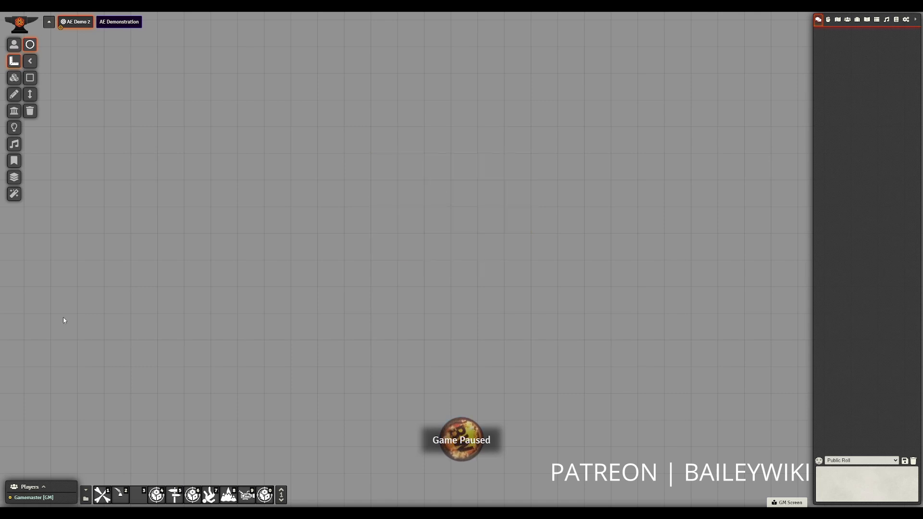
{"action": "left_click", "coordinate": [14, 111]}
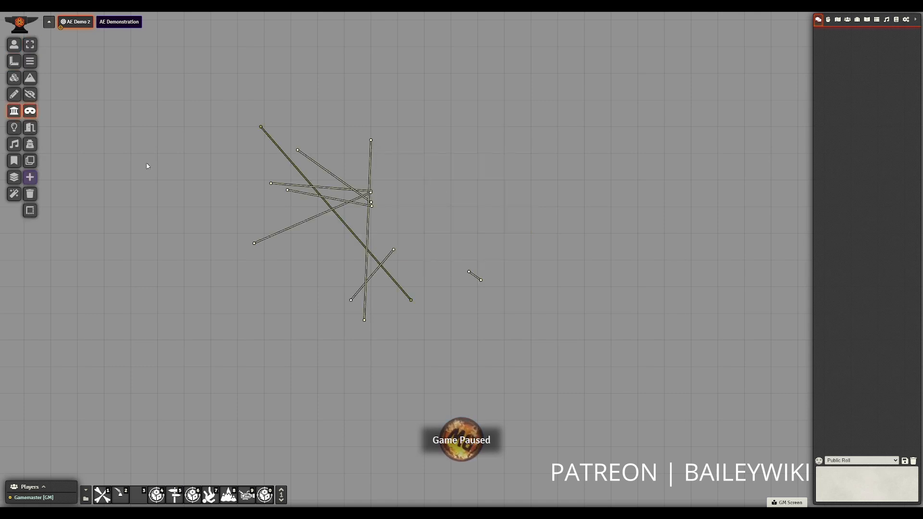
Switch the macro hotbar to page 2, open the Blast macro to examine its script, and close it
{"action": "left_click", "coordinate": [281, 491]}
{"action": "right_click", "coordinate": [156, 494]}
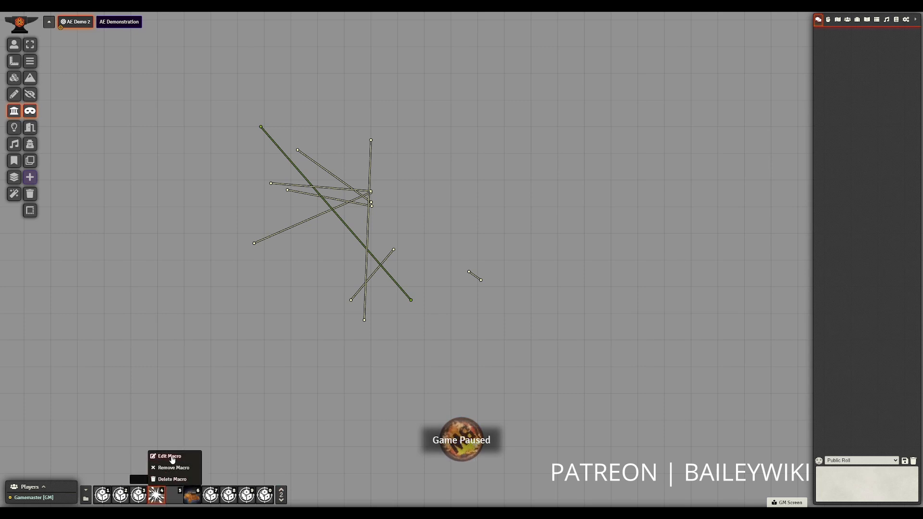
{"action": "left_click", "coordinate": [165, 457]}
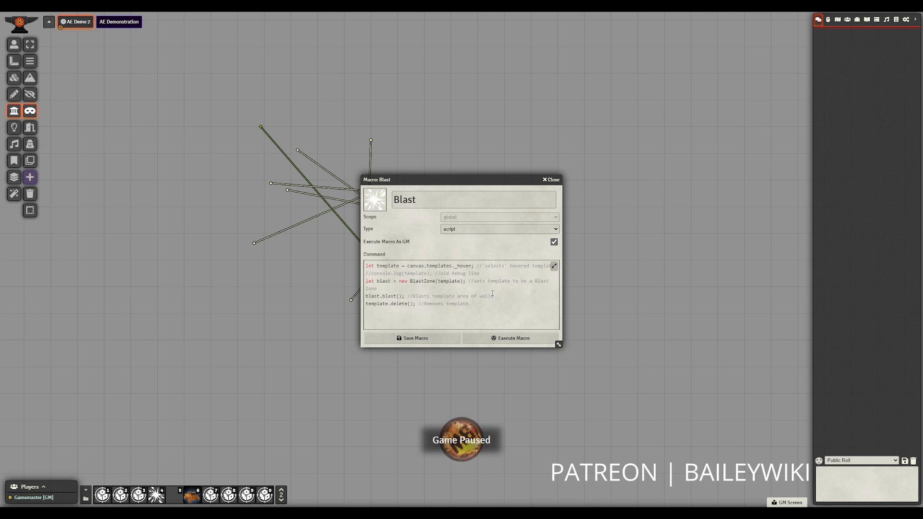
{"action": "left_click", "coordinate": [552, 179]}
Draw a cone template over the lower part of the remaining walls and display the walls it overlaps
{"action": "left_click", "coordinate": [14, 61]}
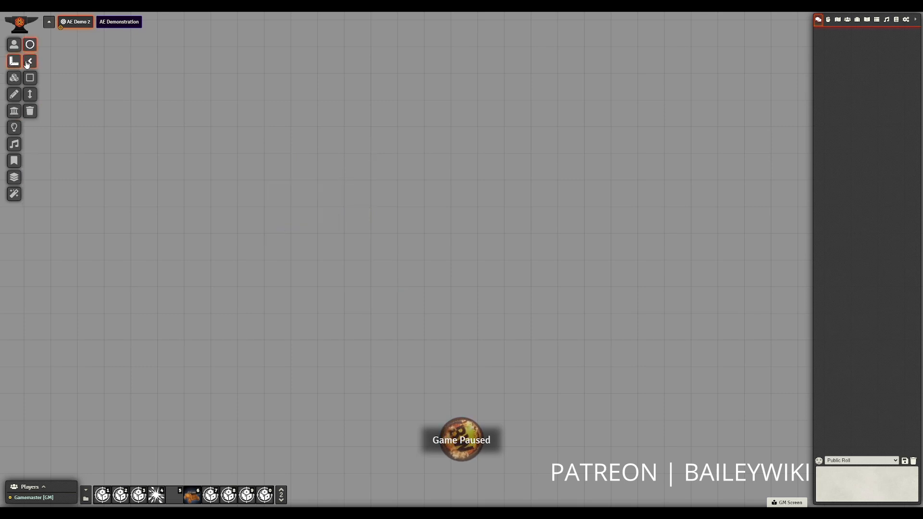
{"action": "left_click", "coordinate": [30, 61]}
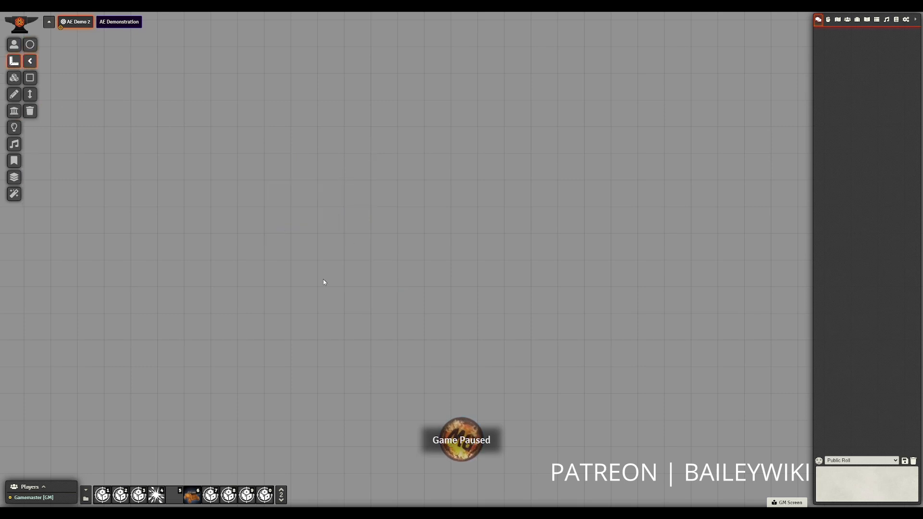
{"action": "left_click_drag", "start_coordinate": [319, 293], "coordinate": [471, 218]}
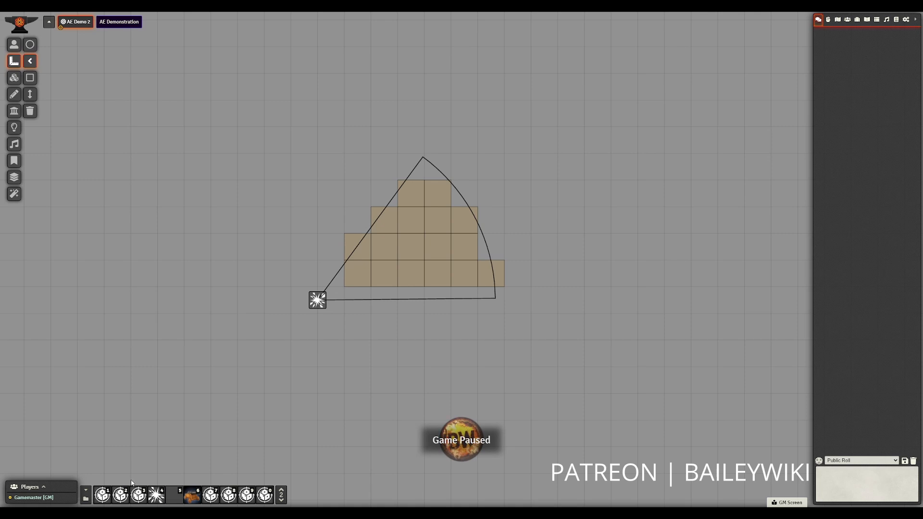
{"action": "left_click", "coordinate": [15, 113]}
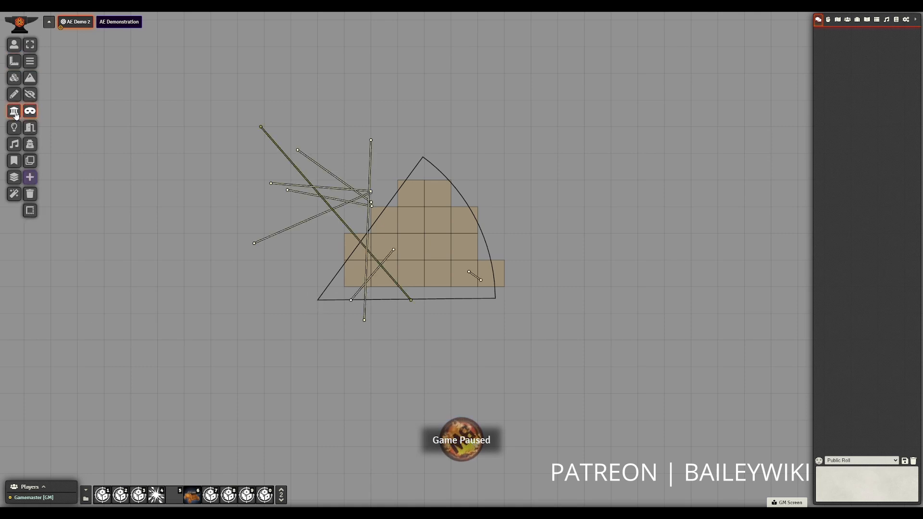
Remove the cone template from the scene and display the walls
{"action": "left_click", "coordinate": [15, 65]}
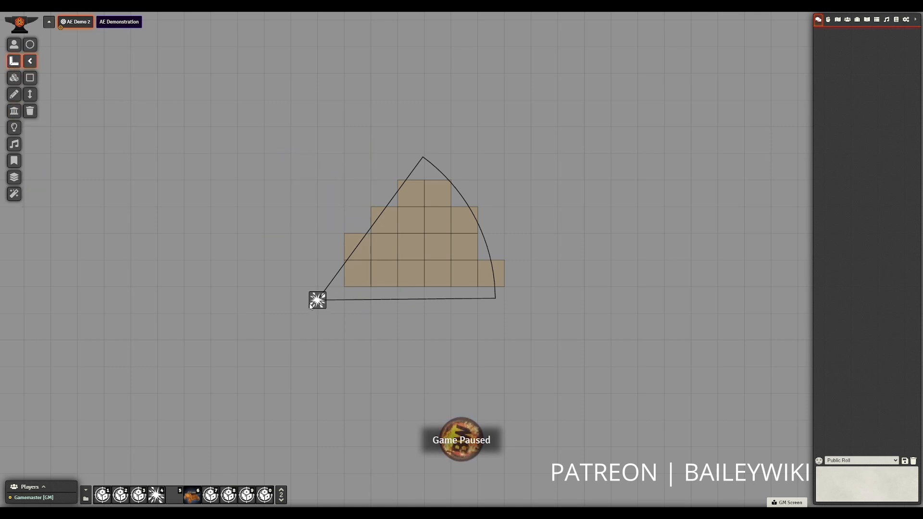
{"action": "key", "text": "Delete"}
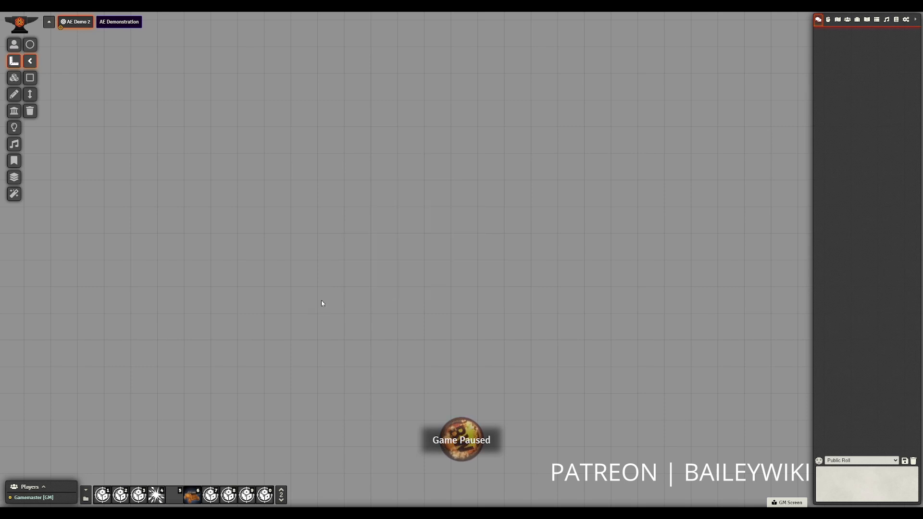
{"action": "left_click", "coordinate": [18, 111]}
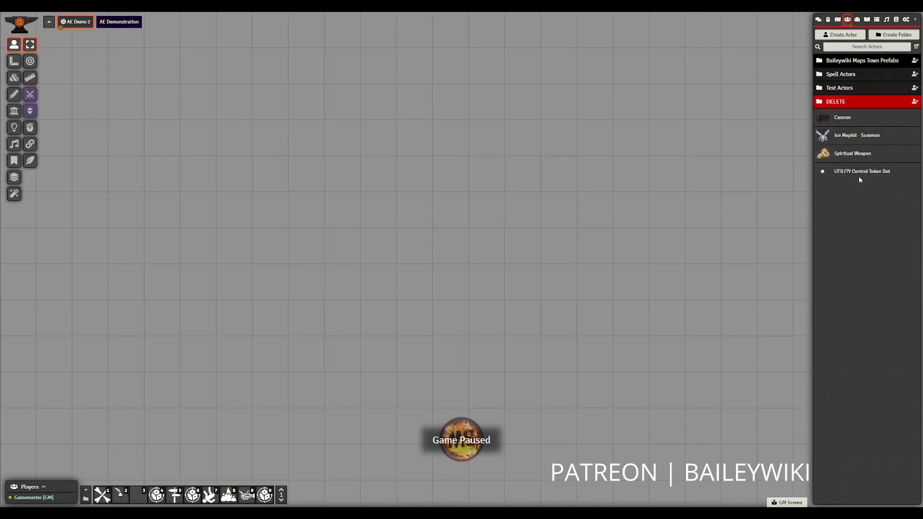
Place the UTILITY Control Token Dot actor on the scene and rename its token fireball
{"action": "left_click_drag", "start_coordinate": [558, 210], "coordinate": [557, 210]}
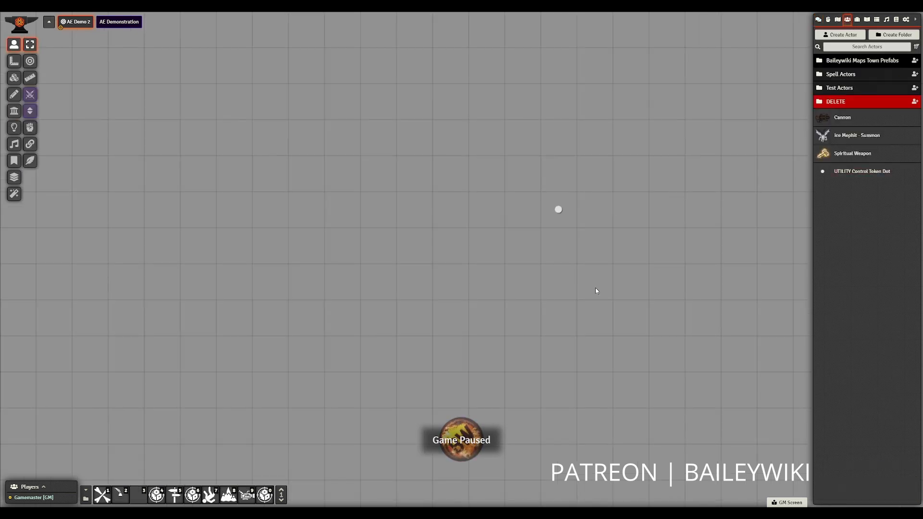
{"action": "double_click", "coordinate": [566, 216]}
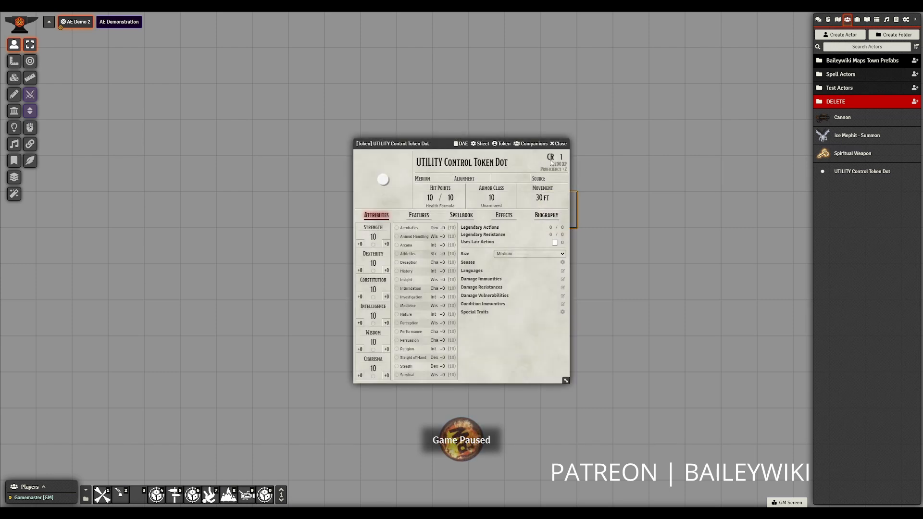
{"action": "left_click", "coordinate": [561, 144]}
{"action": "right_click", "coordinate": [558, 210]}
{"action": "right_click", "coordinate": [558, 209]}
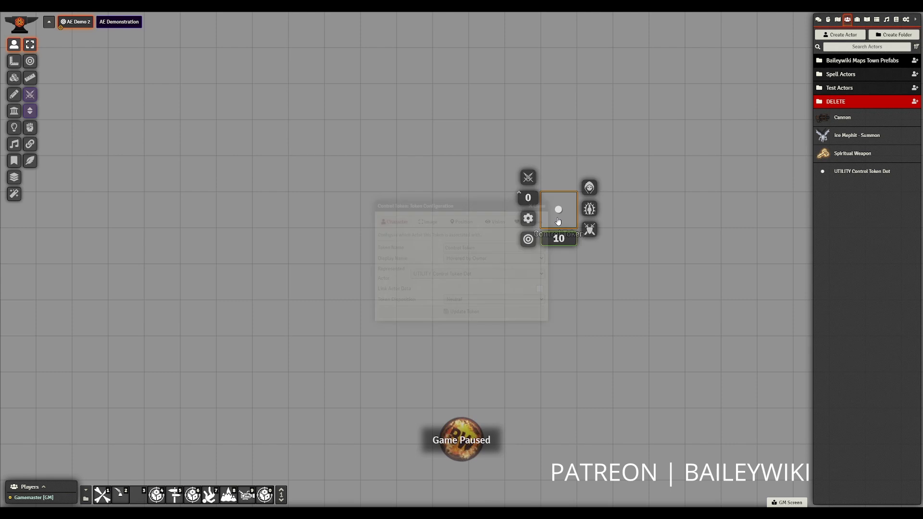
{"action": "left_click_drag", "start_coordinate": [497, 249], "coordinate": [374, 246]}
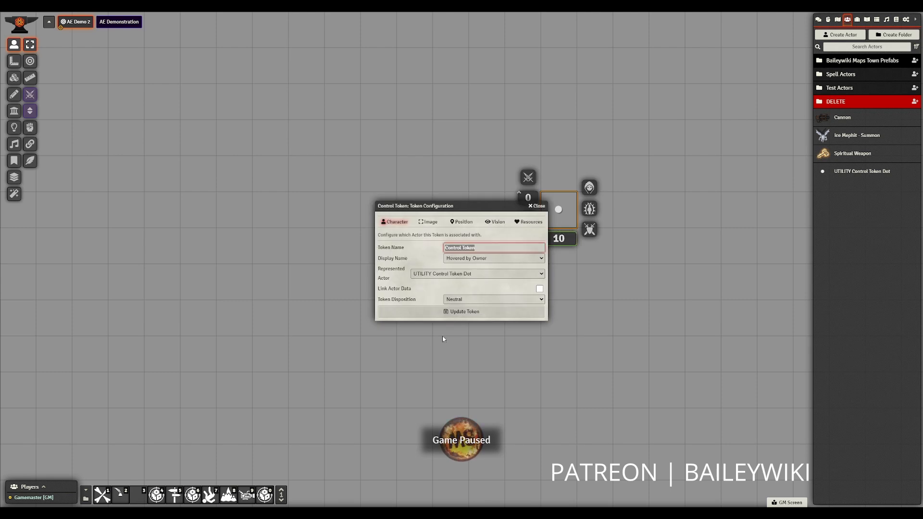
{"action": "type", "text": "eball"}
{"action": "left_click", "coordinate": [457, 310]}
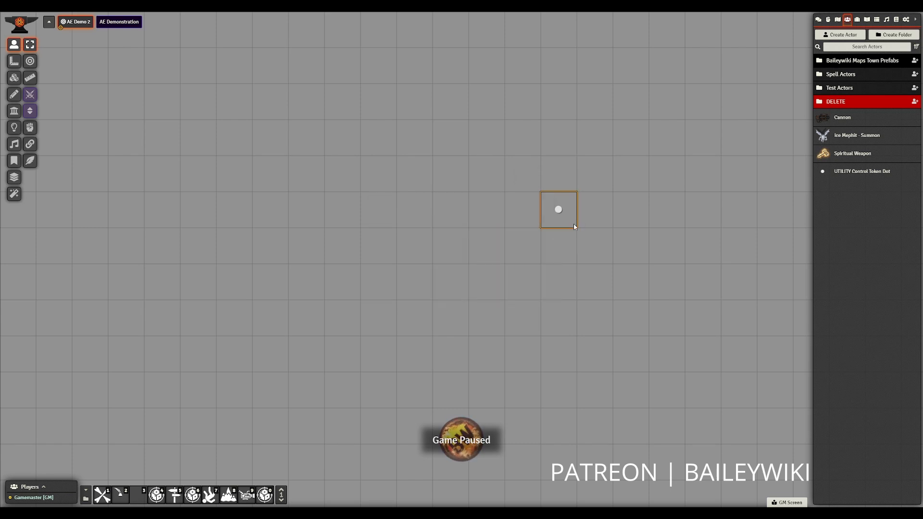
{"action": "left_click", "coordinate": [575, 274]}
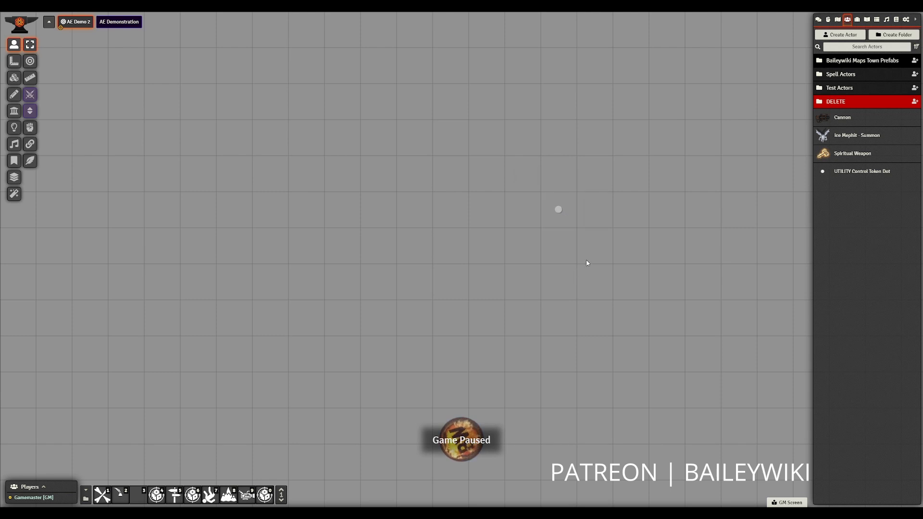
Open the tile image browser and go to the misc2 folder under modules/baileywiki-maps-premium-towns/maps/townsquare
{"action": "left_click", "coordinate": [18, 81]}
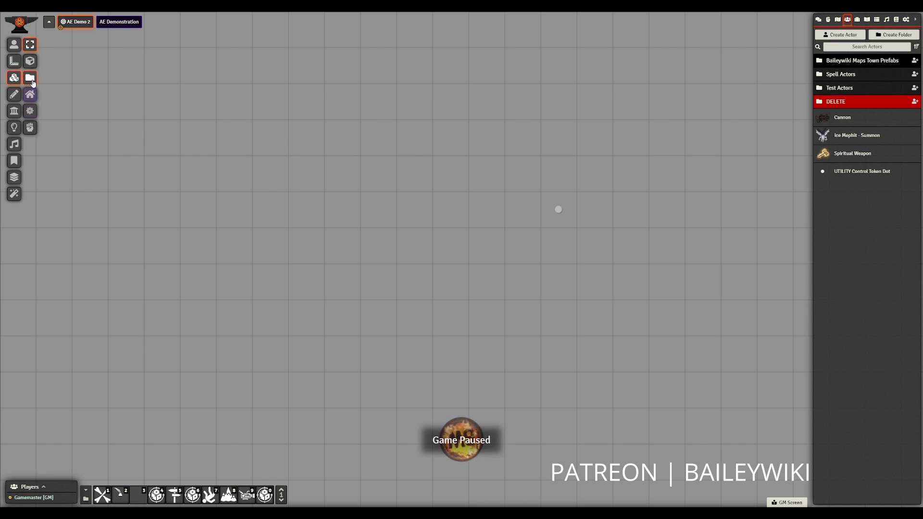
{"action": "left_click", "coordinate": [29, 77]}
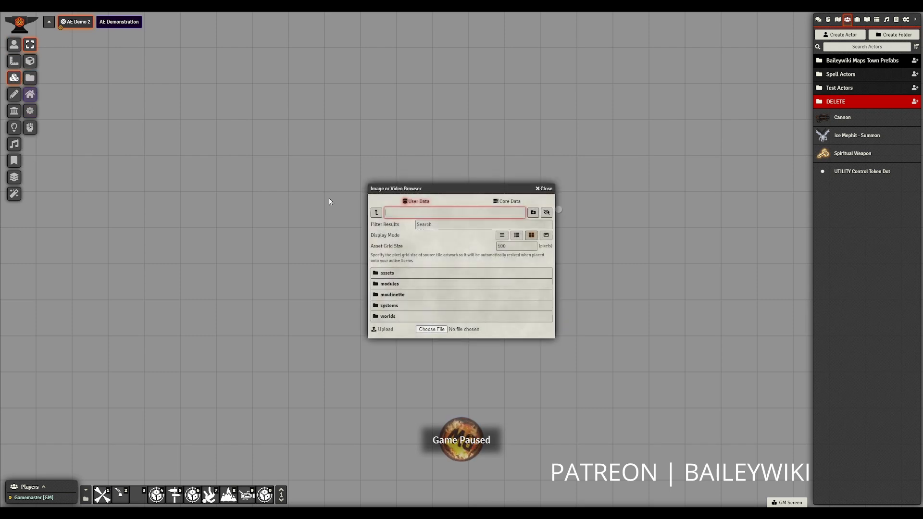
{"action": "left_click", "coordinate": [390, 284]}
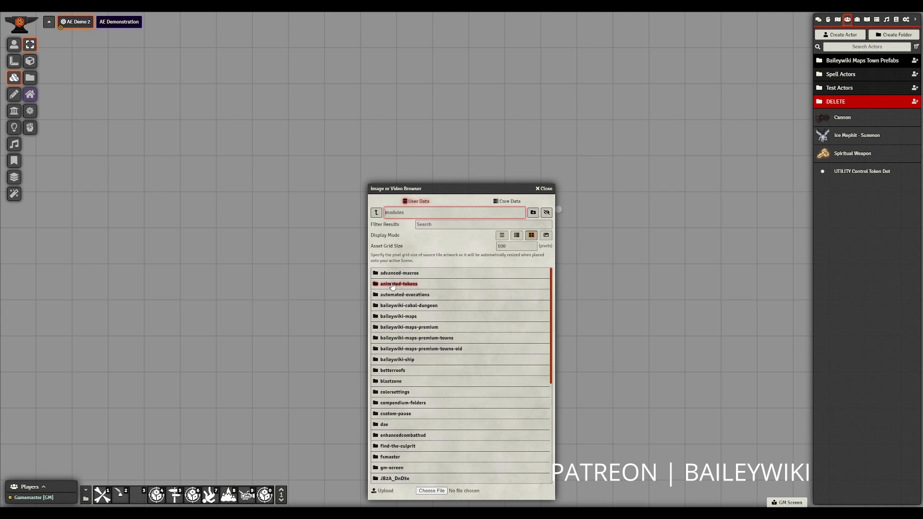
{"action": "left_click", "coordinate": [445, 342]}
{"action": "left_click", "coordinate": [404, 326]}
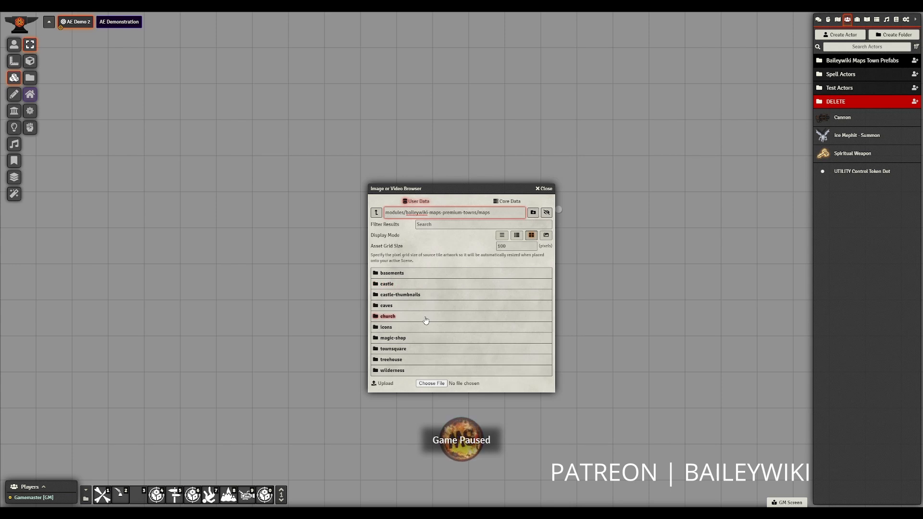
{"action": "left_click", "coordinate": [408, 349]}
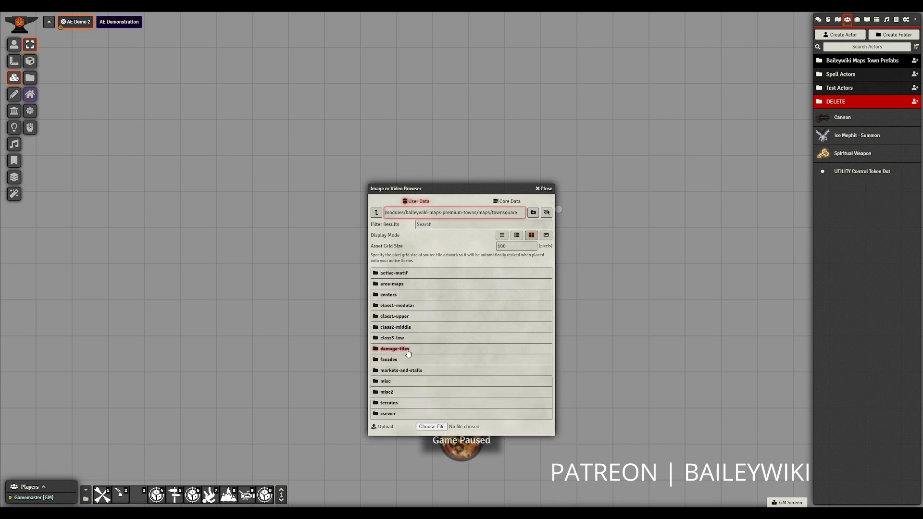
{"action": "left_click", "coordinate": [390, 393]}
Look in the lighting folder, return to misc2, and open its folder of animated tiles
{"action": "scroll", "coordinate": [453, 335], "scroll_direction": "down", "scroll_amount": 2}
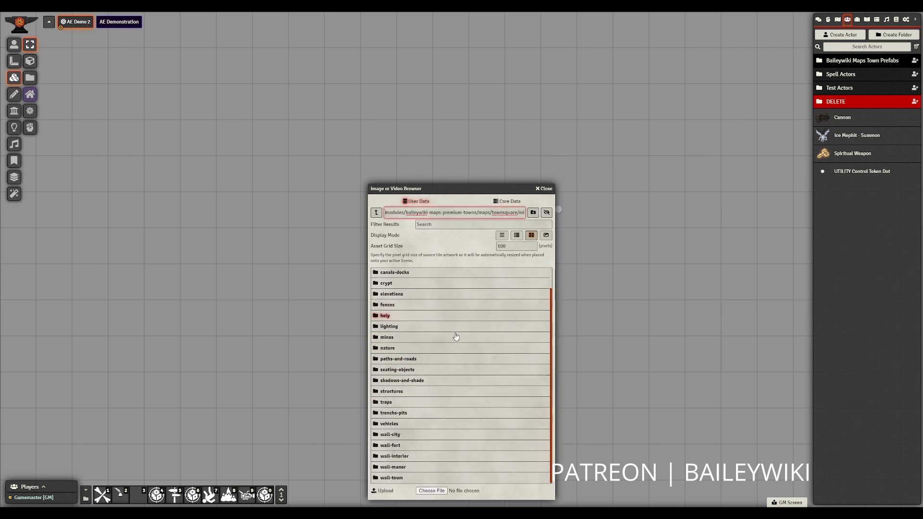
{"action": "scroll", "coordinate": [461, 367], "scroll_direction": "up", "scroll_amount": 2}
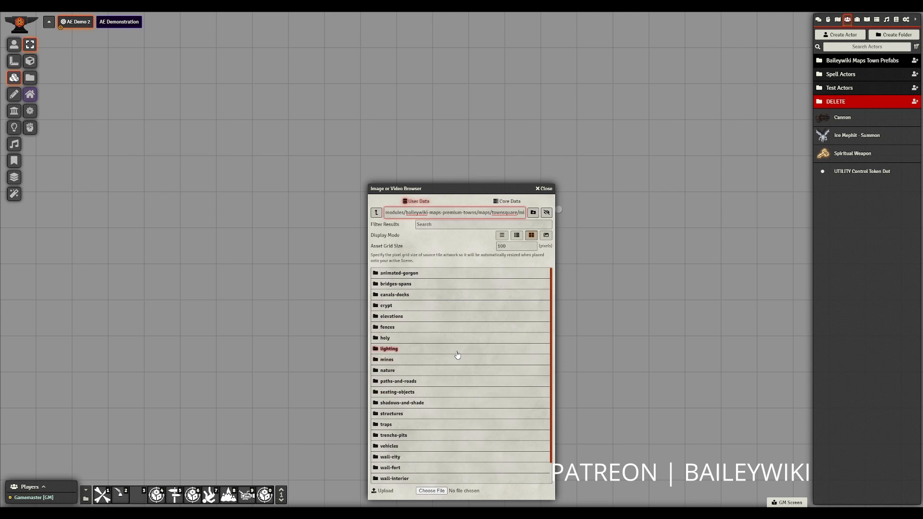
{"action": "left_click", "coordinate": [457, 355]}
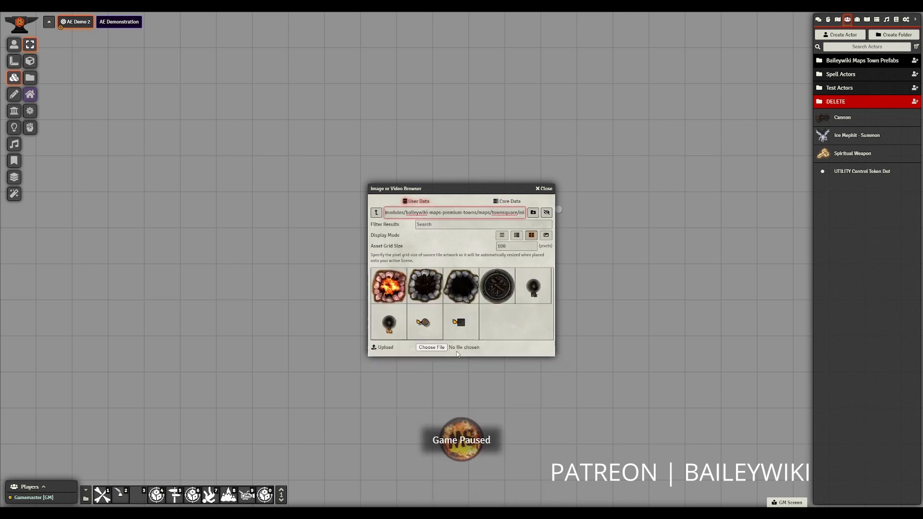
{"action": "left_click", "coordinate": [376, 213]}
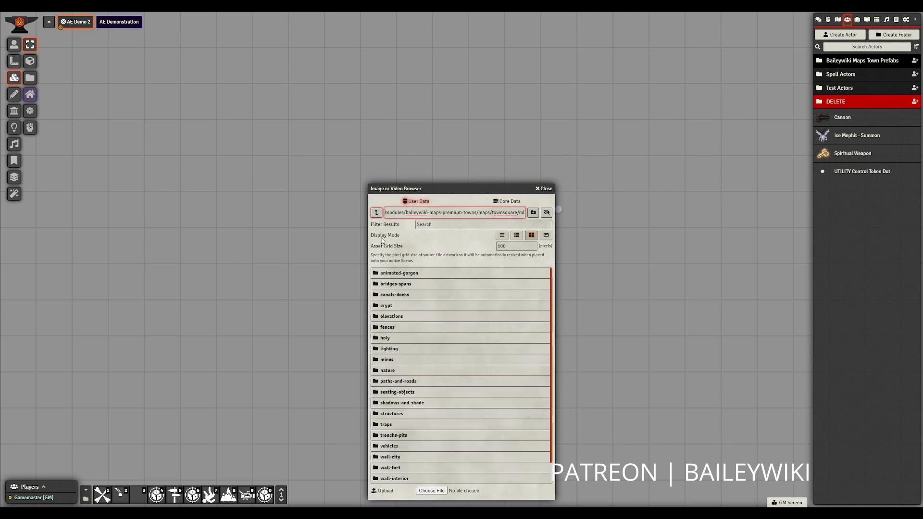
{"action": "left_click", "coordinate": [414, 281]}
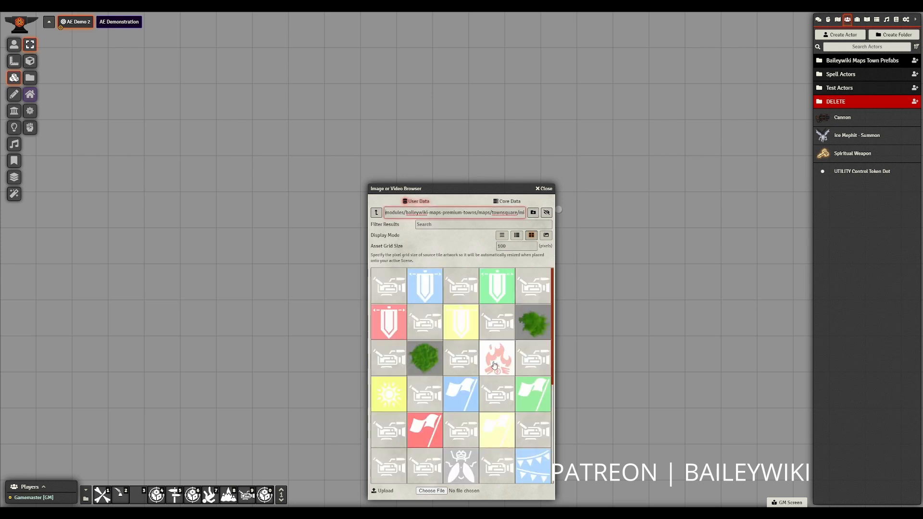
Place the animated dark smoke tile on the scene beside the fireball token
{"action": "scroll", "coordinate": [494, 365], "scroll_direction": "down", "scroll_amount": 3}
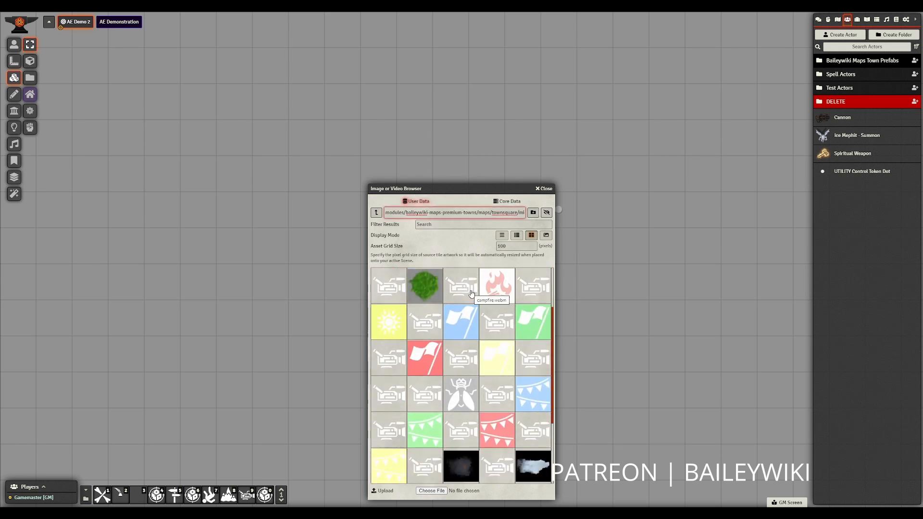
{"action": "scroll", "coordinate": [492, 389], "scroll_direction": "down", "scroll_amount": 3}
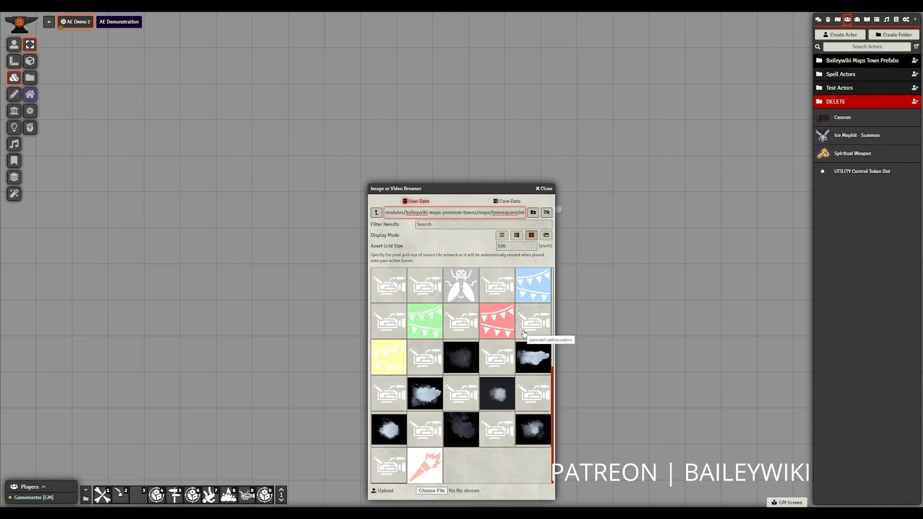
{"action": "left_click", "coordinate": [425, 368]}
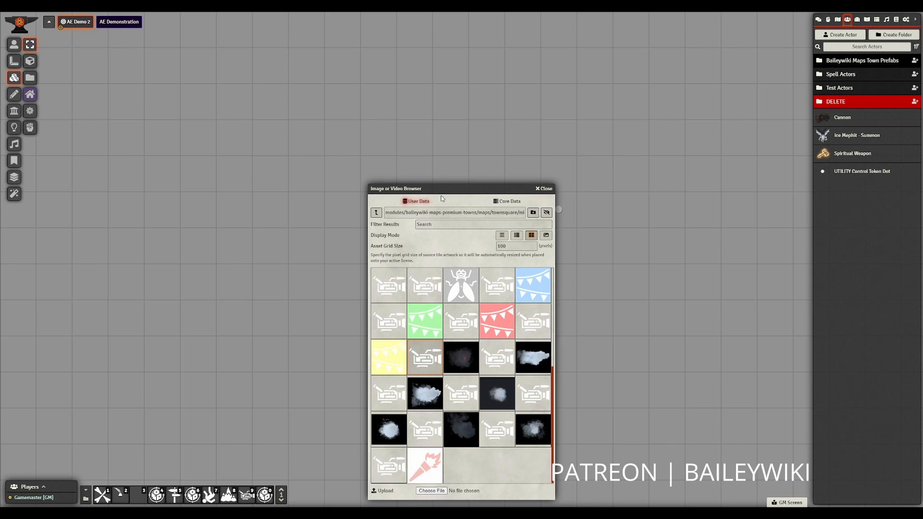
{"action": "left_click_drag", "start_coordinate": [393, 183], "coordinate": [101, 130]}
{"action": "left_click_drag", "start_coordinate": [135, 308], "coordinate": [435, 229]}
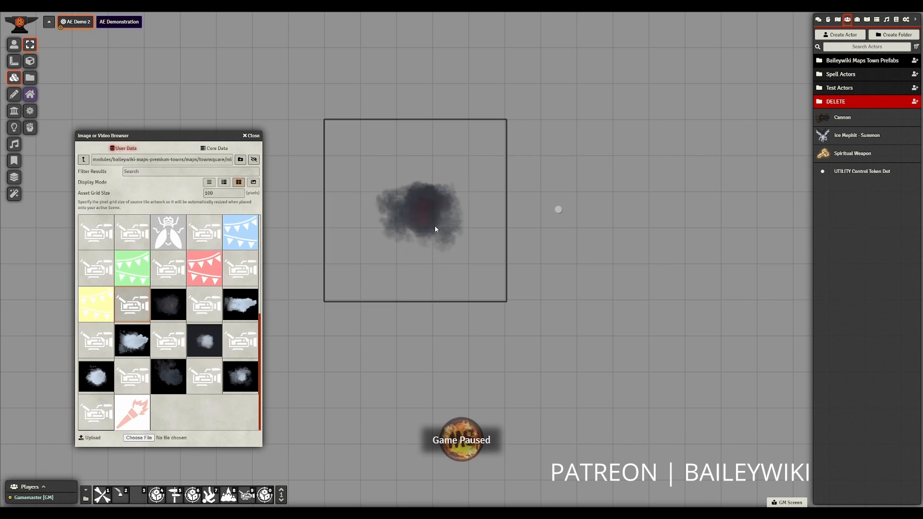
Move the smoke tile over the fireball token
{"action": "scroll", "coordinate": [183, 376], "scroll_direction": "up", "scroll_amount": 1}
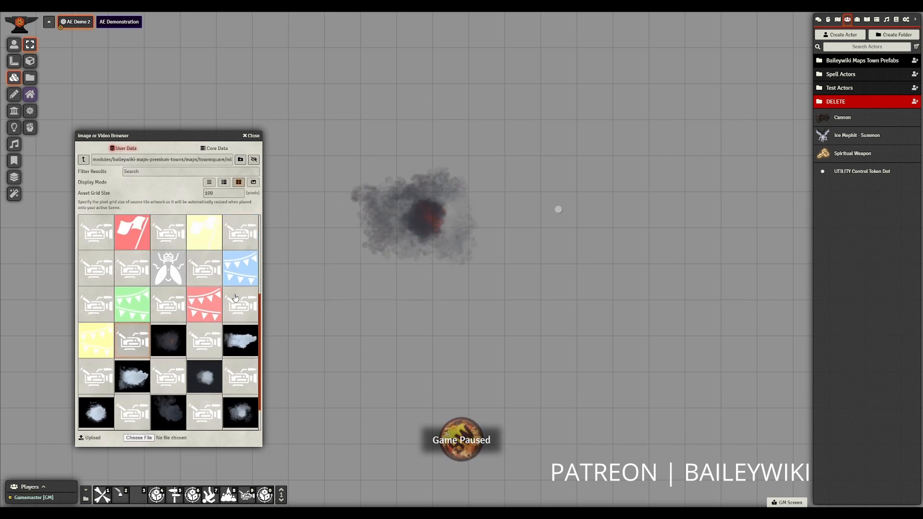
{"action": "left_click_drag", "start_coordinate": [438, 221], "coordinate": [584, 227]}
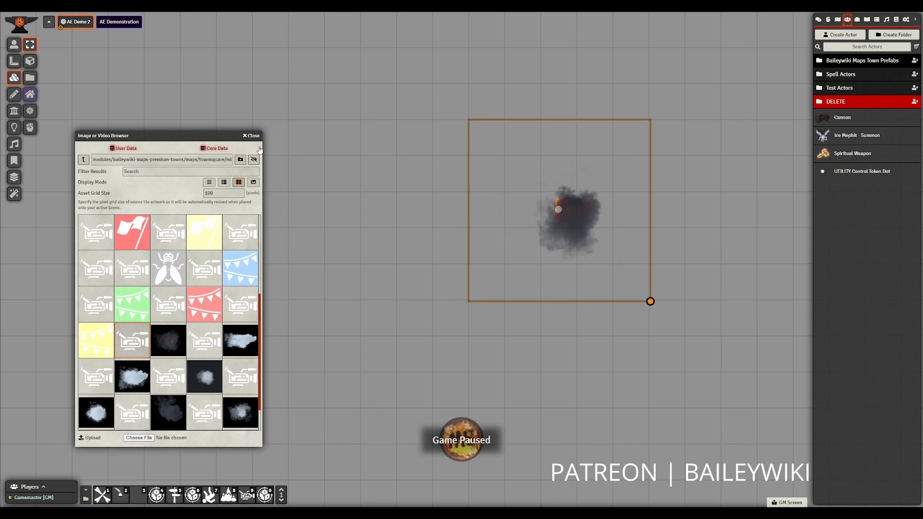
{"action": "left_click_drag", "start_coordinate": [587, 354], "coordinate": [526, 362]}
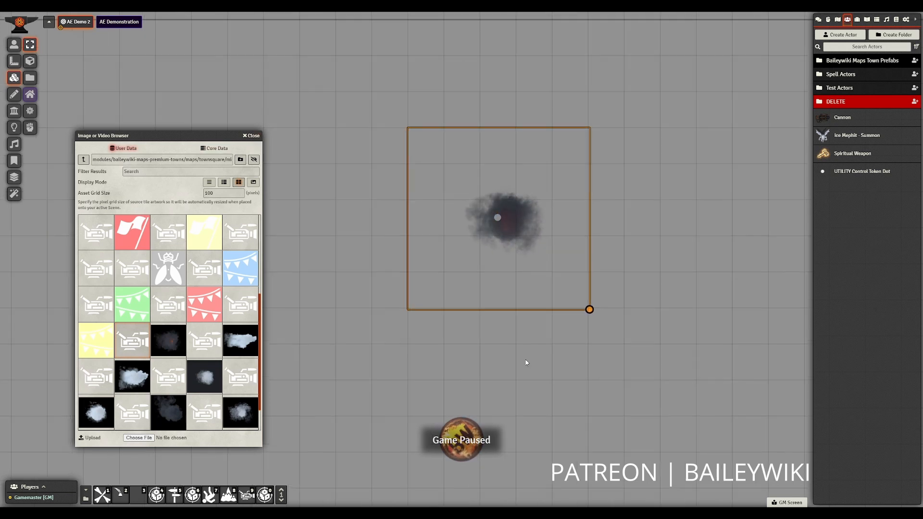
{"action": "scroll", "coordinate": [235, 288], "scroll_direction": "up", "scroll_amount": 2}
{"action": "scroll", "coordinate": [235, 288], "scroll_direction": "up", "scroll_amount": 2}
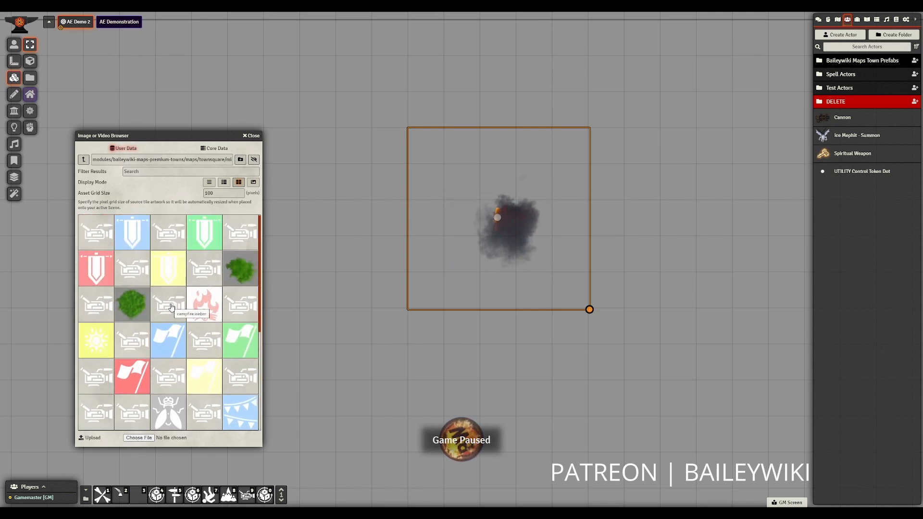
{"action": "scroll", "coordinate": [178, 317], "scroll_direction": "down", "scroll_amount": 5}
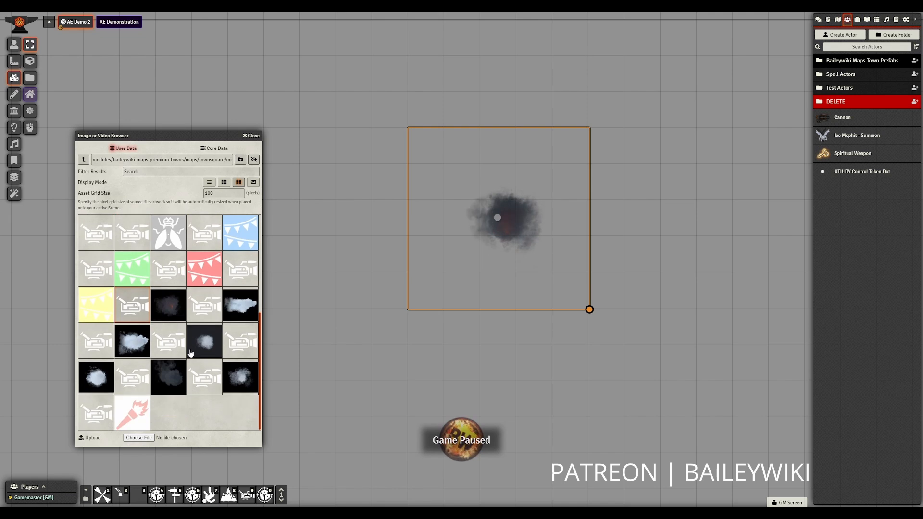
{"action": "scroll", "coordinate": [207, 332], "scroll_direction": "up", "scroll_amount": 2}
{"action": "scroll", "coordinate": [213, 316], "scroll_direction": "up", "scroll_amount": 2}
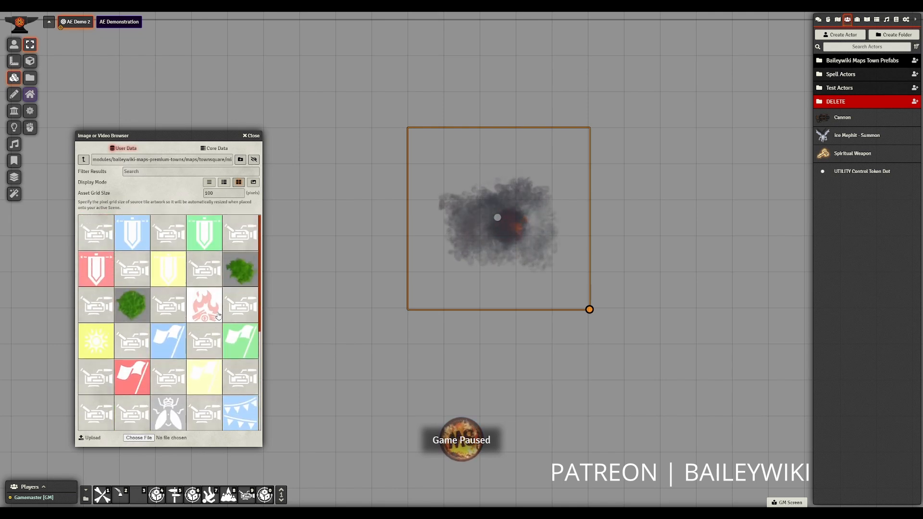
{"action": "left_click_drag", "start_coordinate": [184, 306], "coordinate": [336, 308]}
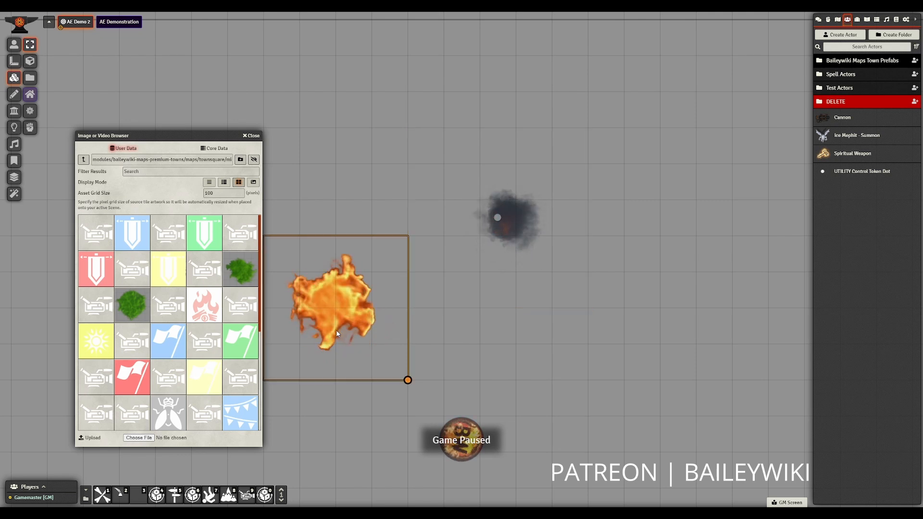
{"action": "key", "text": "Delete"}
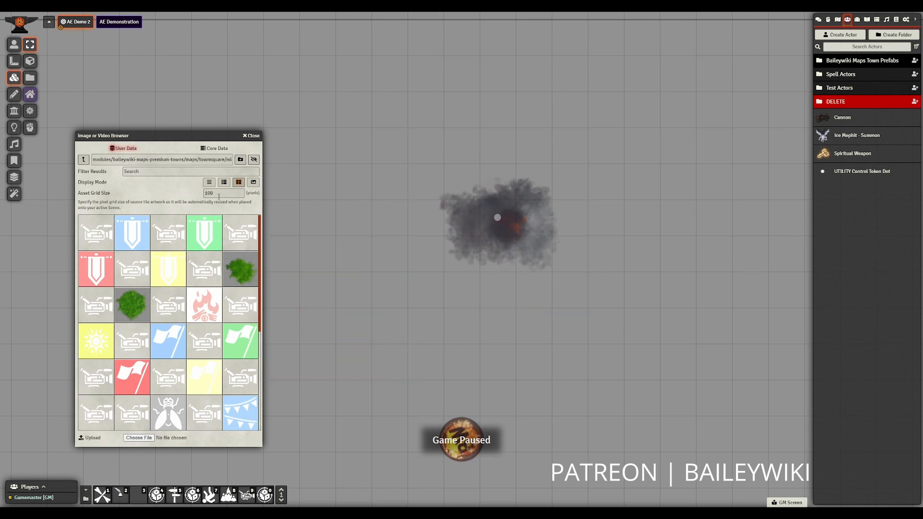
Set the asset grid size to 200 and place the campfire.webm tile over the fireball token and smoke
{"action": "double_click", "coordinate": [218, 195]}
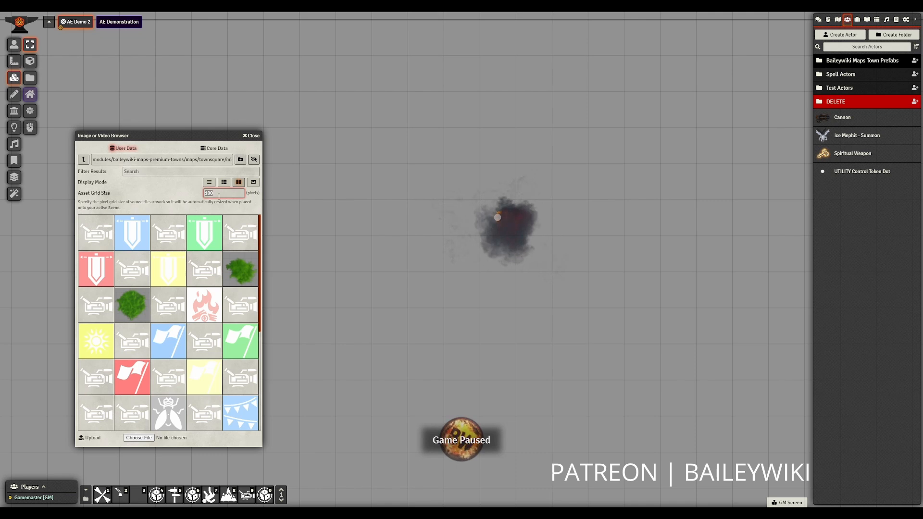
{"action": "left_click_drag", "start_coordinate": [218, 321], "coordinate": [486, 339]}
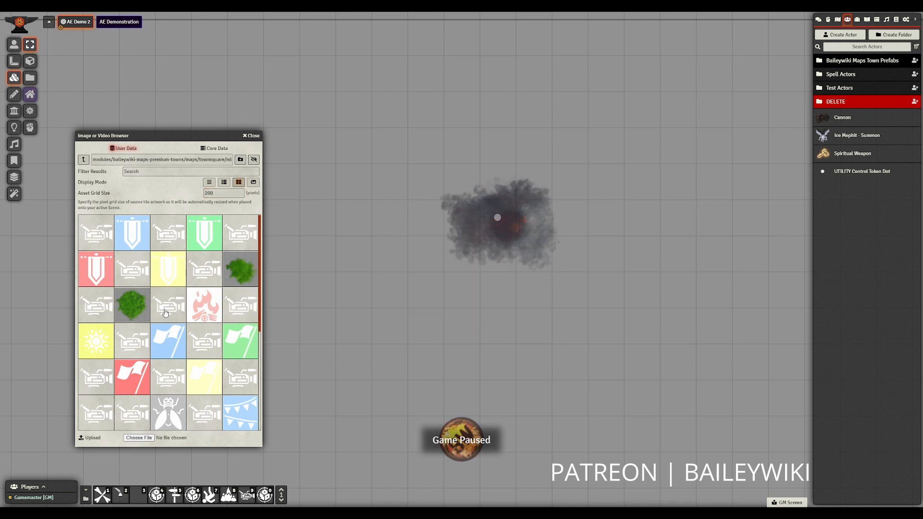
{"action": "left_click_drag", "start_coordinate": [450, 325], "coordinate": [504, 234]}
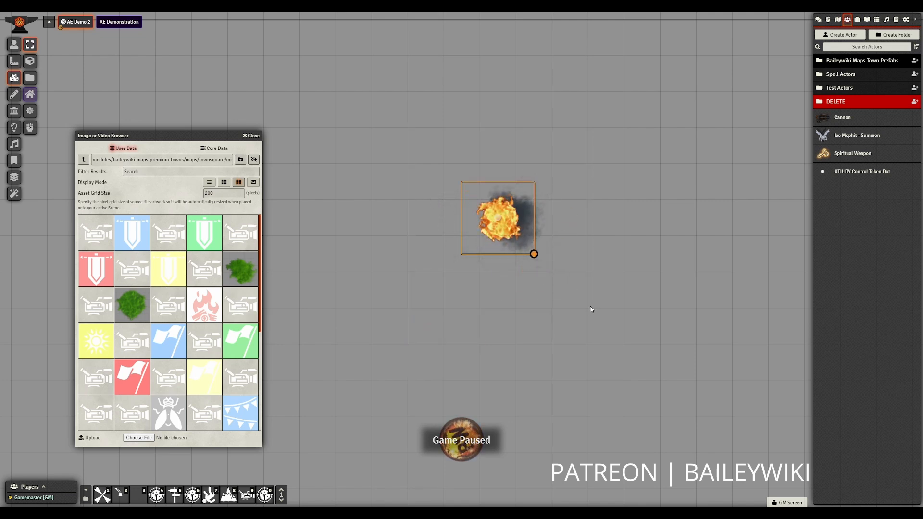
Send the fire tile behind the smoke tile and close the image browser
{"action": "right_click", "coordinate": [486, 231]}
{"action": "left_click", "coordinate": [446, 229]}
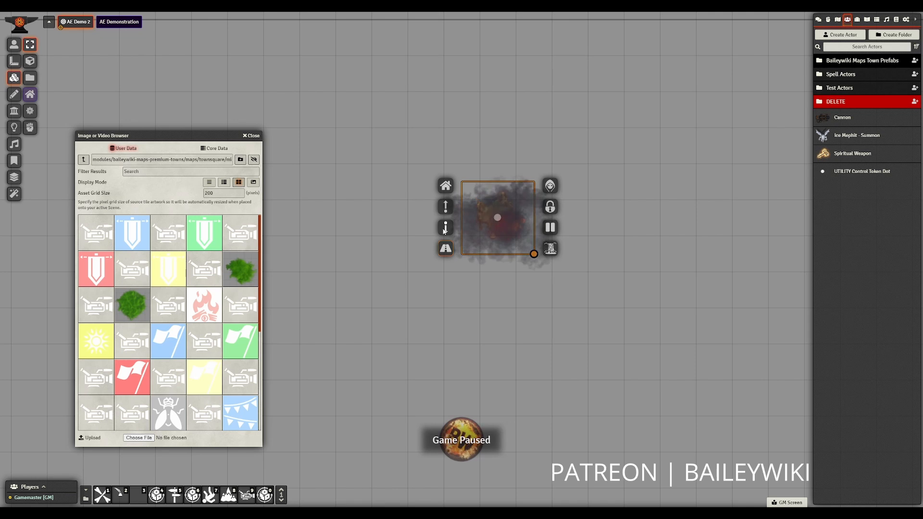
{"action": "left_click", "coordinate": [258, 136]}
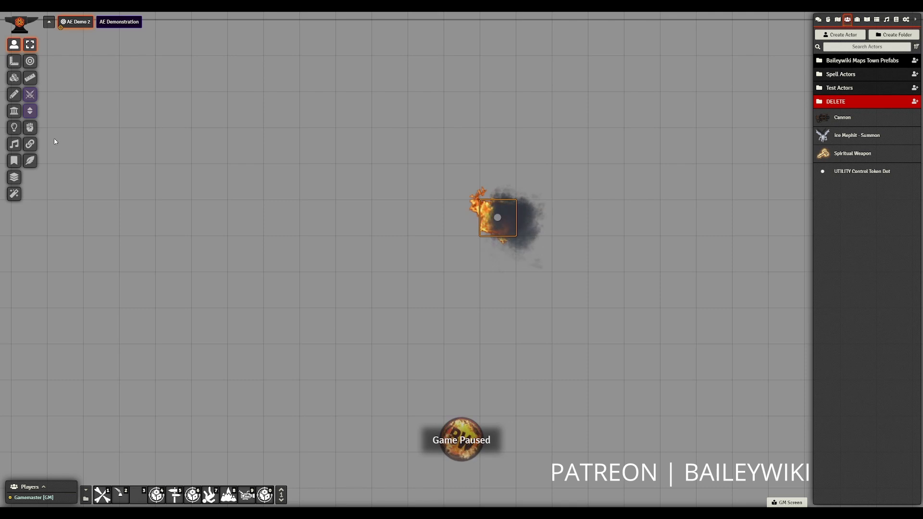
Attach the smoke and fire tiles to the fireball token by area-selecting the elements around it on all layers
{"action": "left_click", "coordinate": [30, 145]}
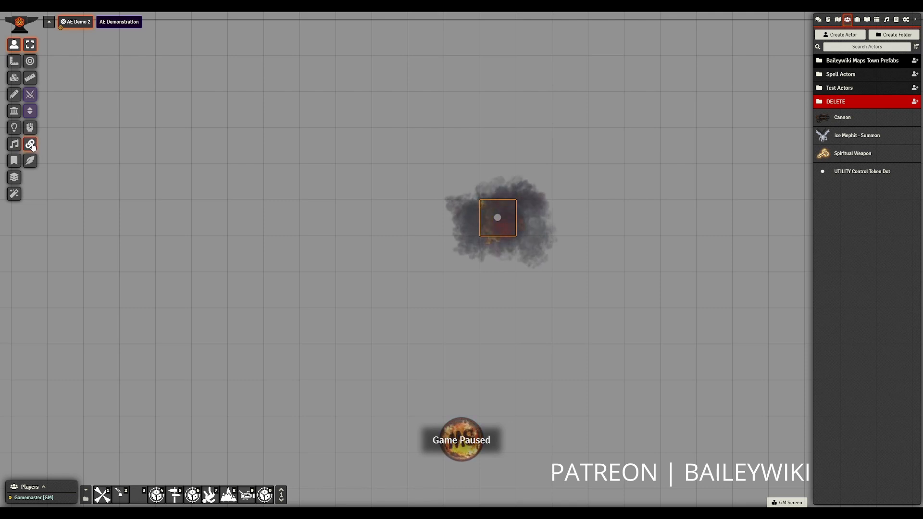
{"action": "left_click", "coordinate": [31, 145]}
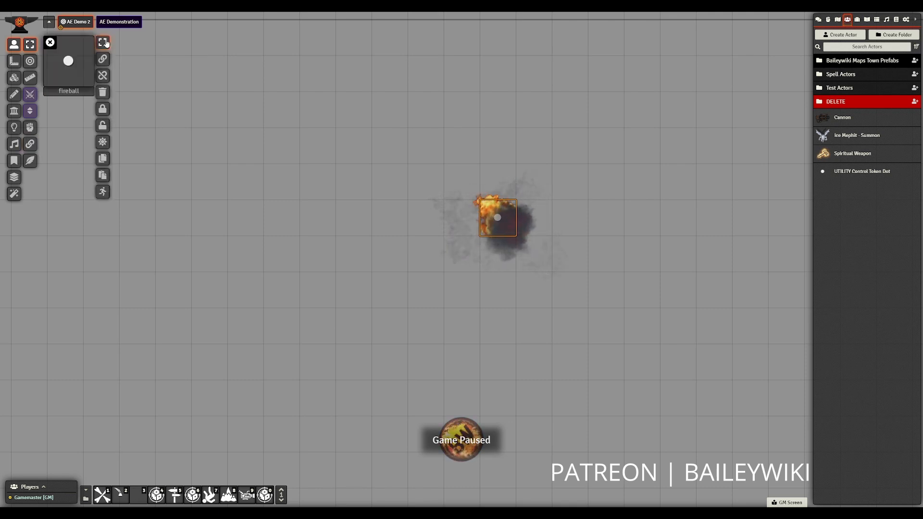
{"action": "left_click", "coordinate": [105, 43]}
{"action": "left_click_drag", "start_coordinate": [315, 97], "coordinate": [707, 376]}
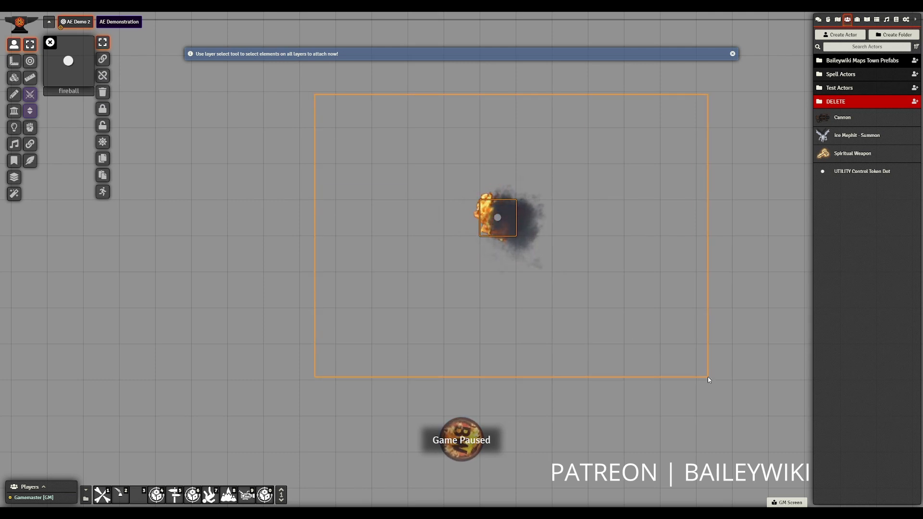
{"action": "left_click", "coordinate": [50, 43]}
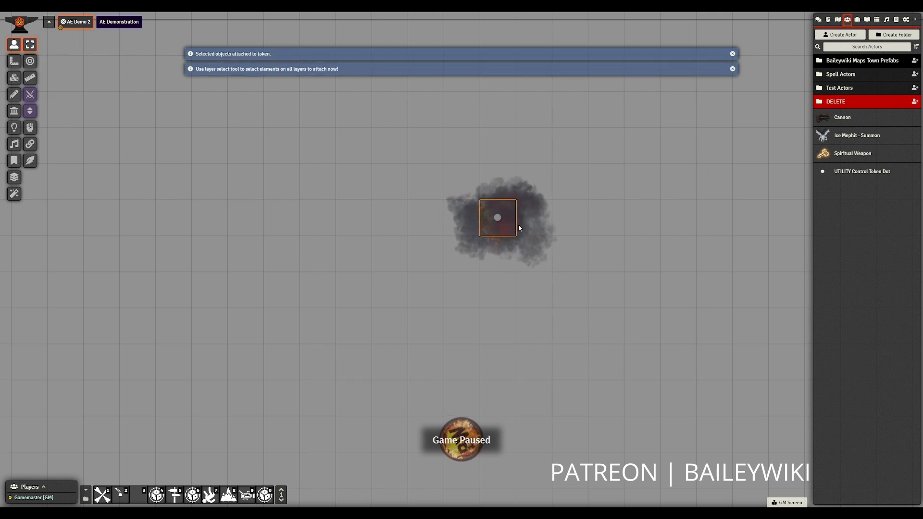
Move the fireball token one square right, up, left and down to check that the attached tiles follow it
{"action": "key", "text": "Right"}
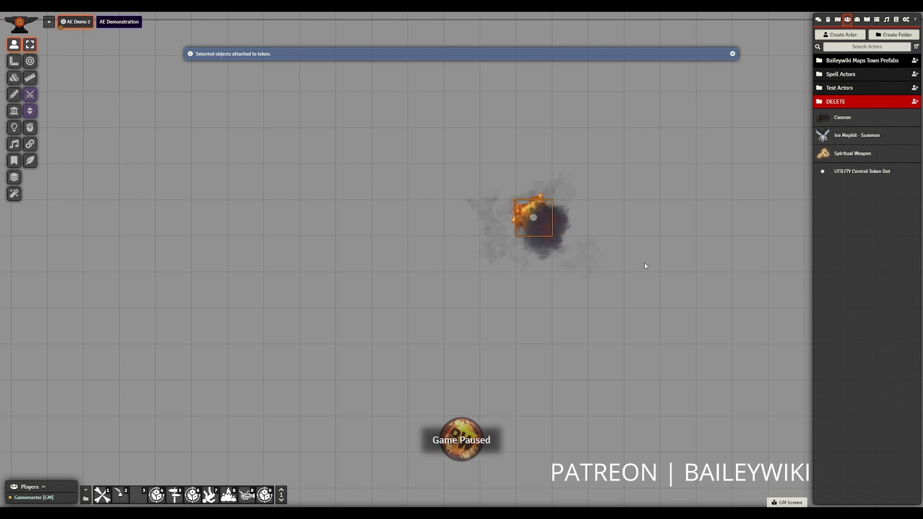
{"action": "key", "text": "Up"}
{"action": "key", "text": "Left"}
{"action": "key", "text": "Down"}
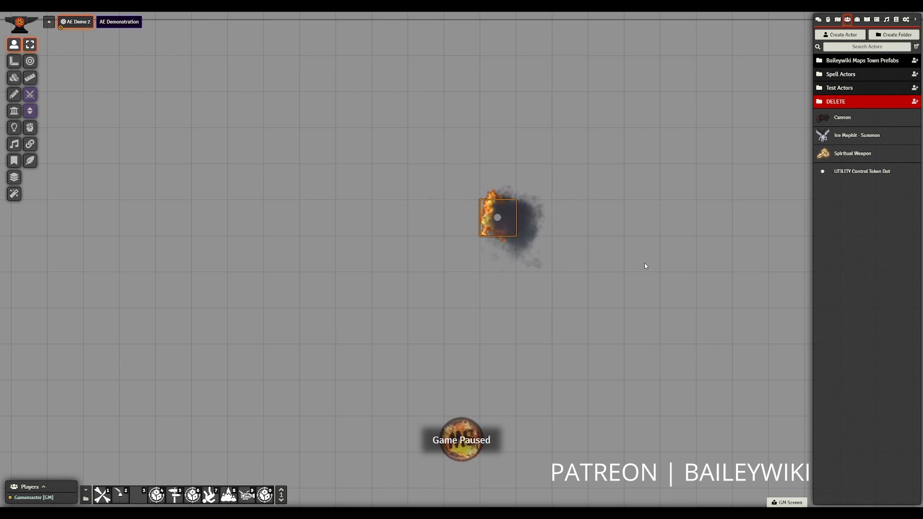
Place an ambient light with a dim radius of about 18 centred on the fireball token and set its colour to orange
{"action": "left_click", "coordinate": [14, 127]}
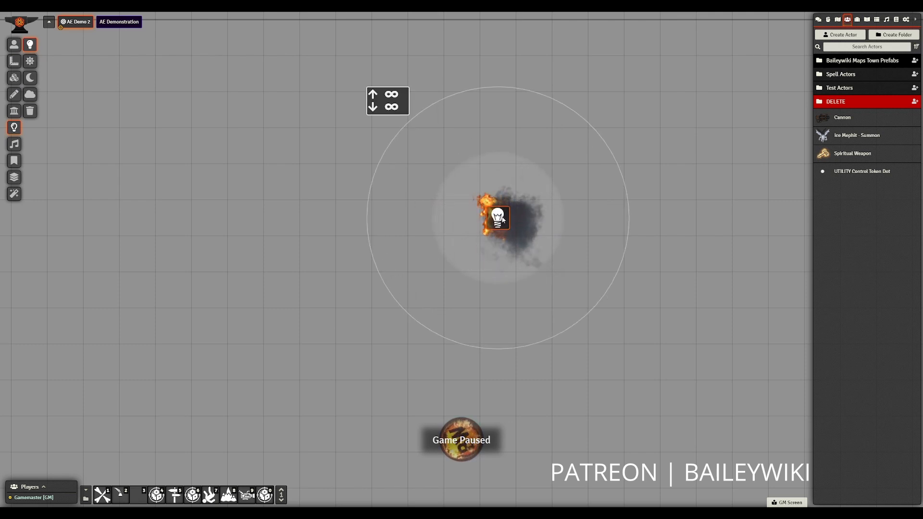
{"action": "double_click", "coordinate": [492, 213]}
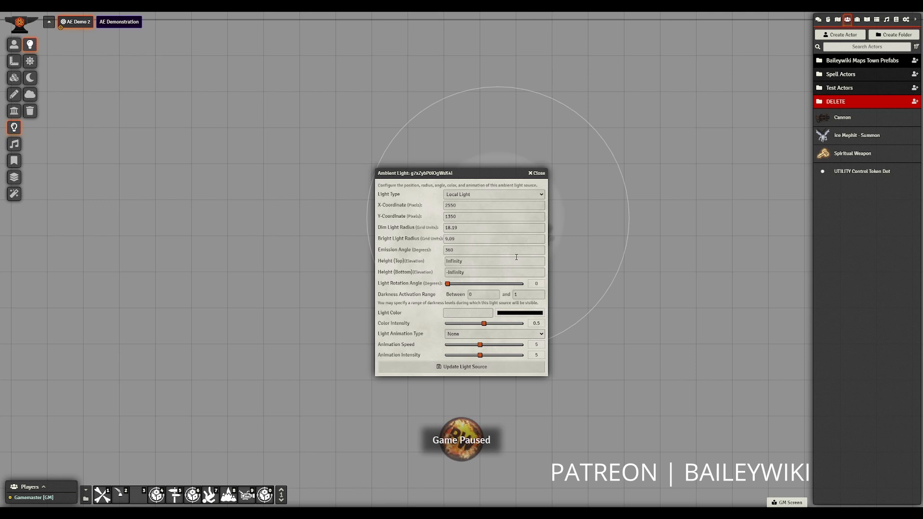
{"action": "left_click", "coordinate": [518, 313]}
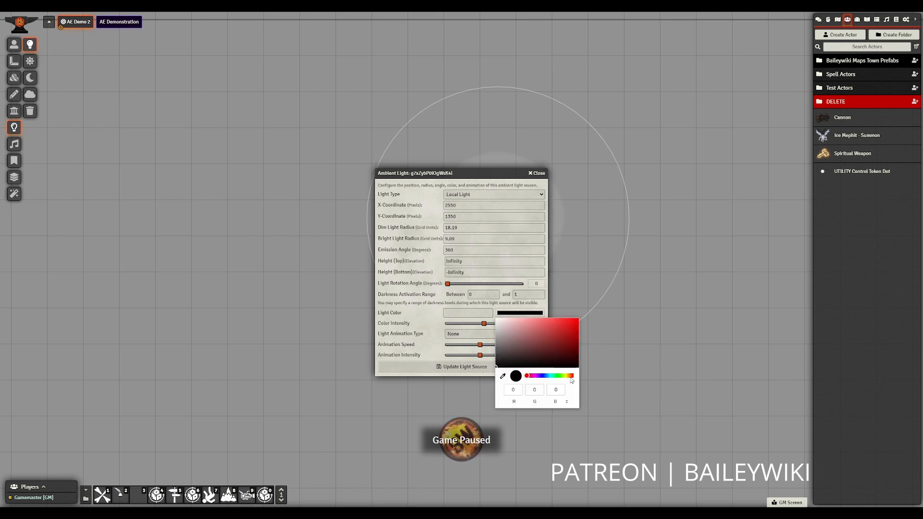
{"action": "left_click", "coordinate": [570, 376]}
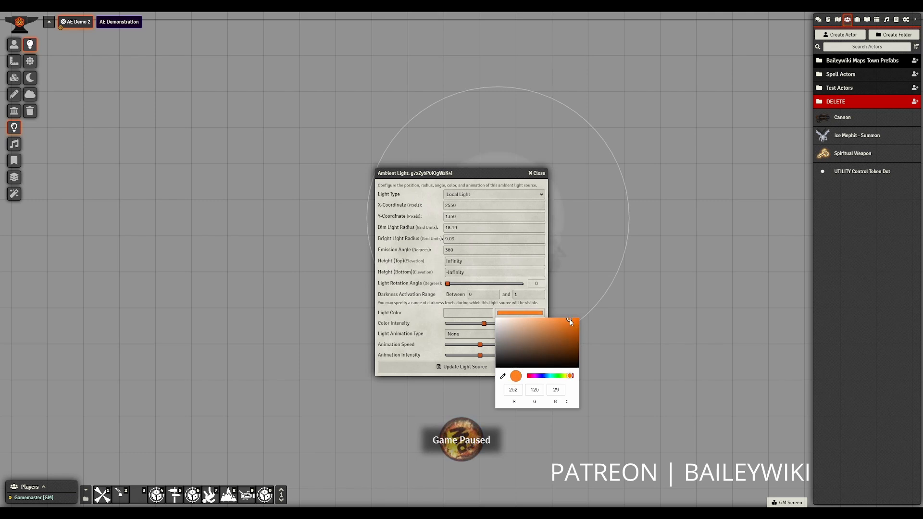
{"action": "left_click", "coordinate": [421, 300]}
{"action": "left_click_drag", "start_coordinate": [453, 173], "coordinate": [255, 175]}
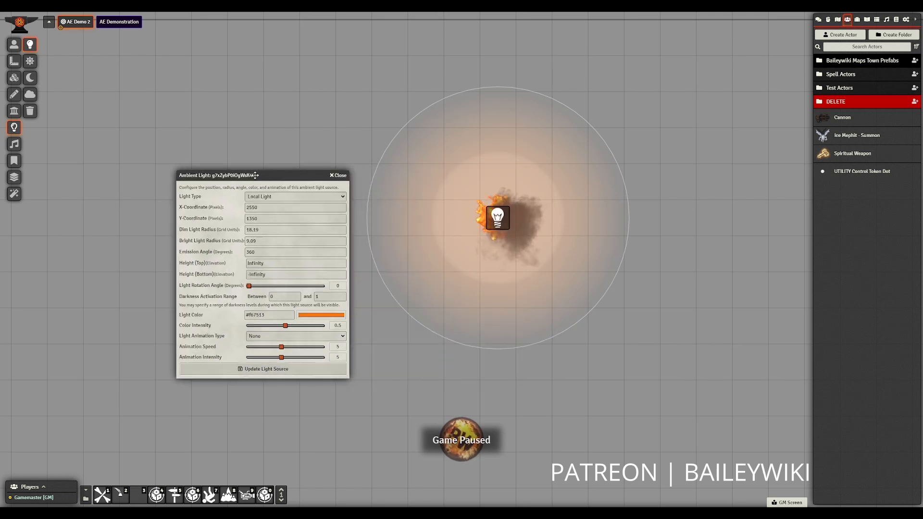
Give the orange light the Torch animation at speed 7 and update the light source
{"action": "left_click", "coordinate": [289, 337]}
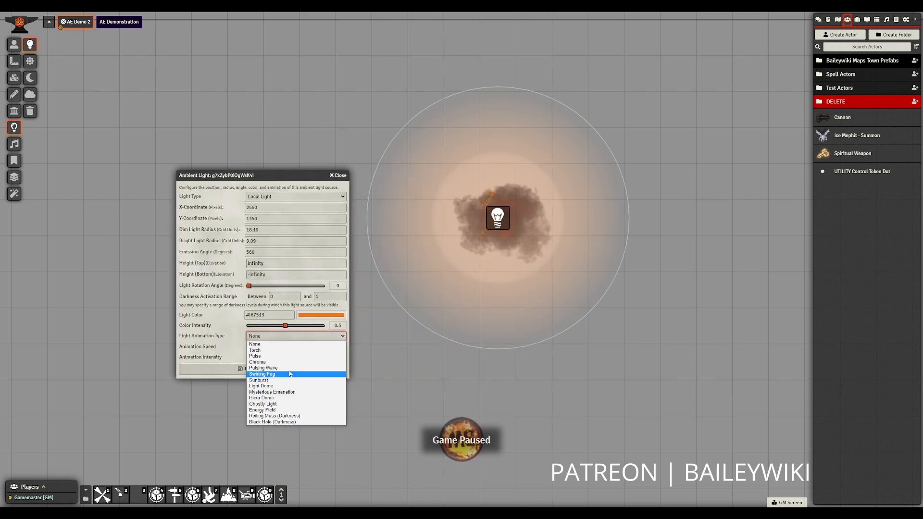
{"action": "left_click", "coordinate": [282, 352]}
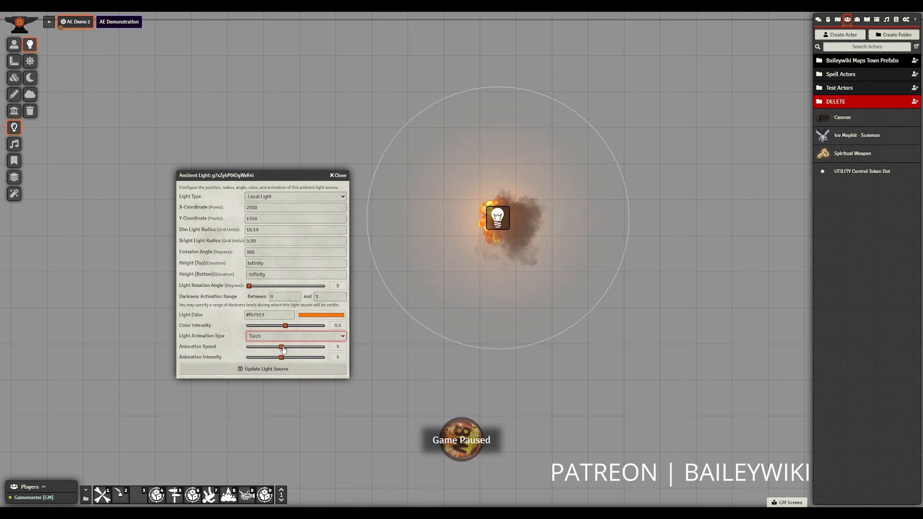
{"action": "left_click_drag", "start_coordinate": [283, 350], "coordinate": [296, 354]}
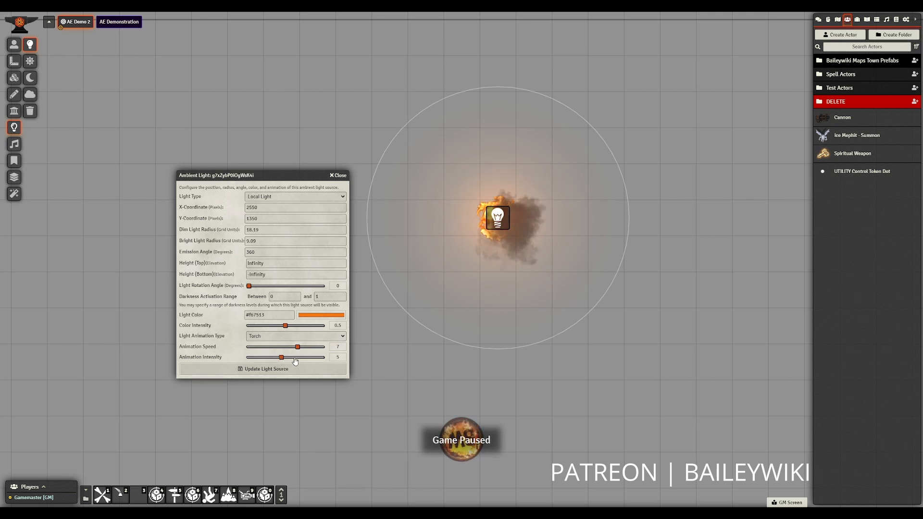
{"action": "left_click_drag", "start_coordinate": [295, 361], "coordinate": [312, 362]}
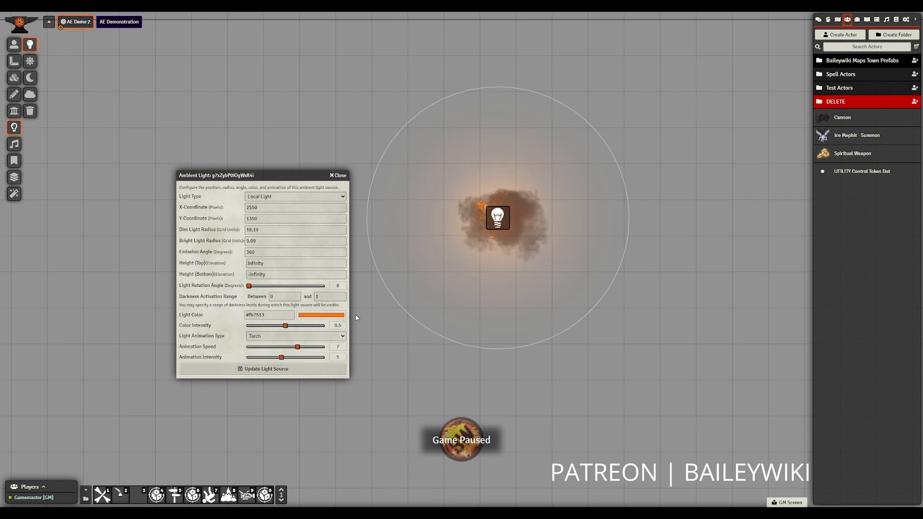
{"action": "left_click", "coordinate": [284, 369]}
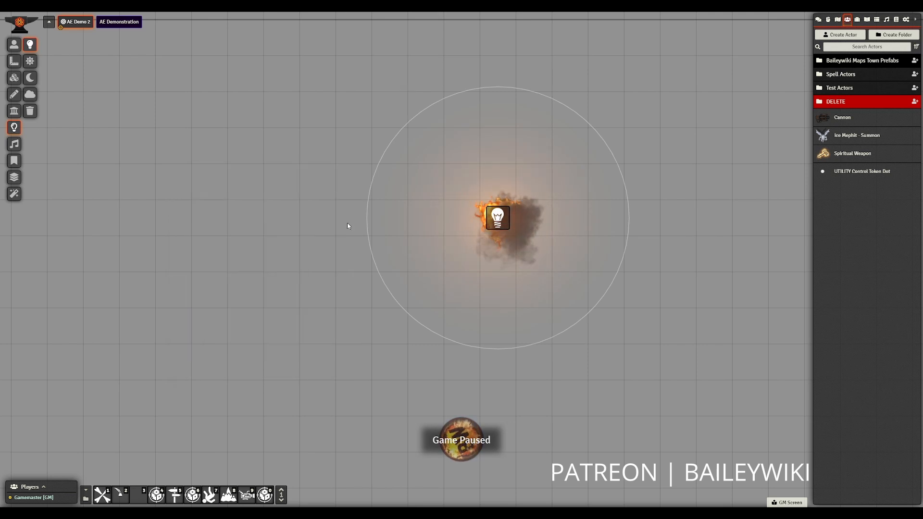
Draw a circular measured template centred on the fireball token and set its distance to 15 ft
{"action": "left_click", "coordinate": [14, 60]}
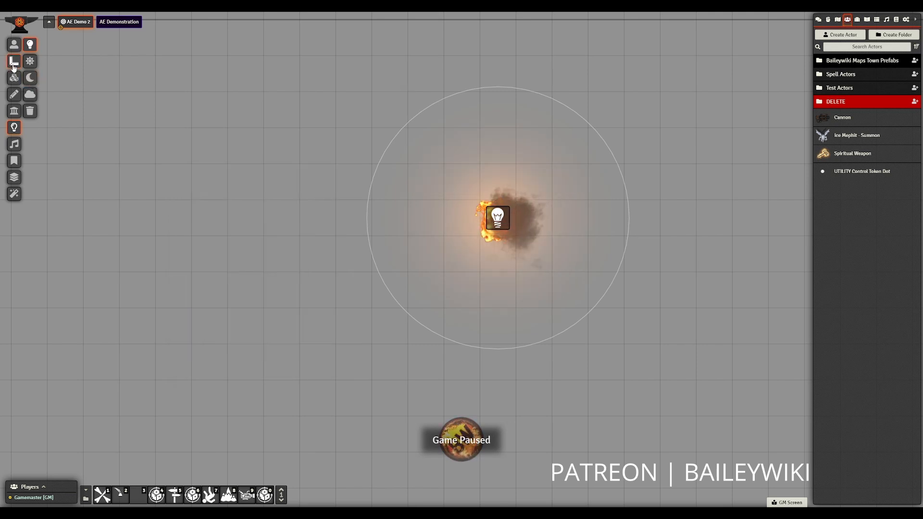
{"action": "left_click_drag", "start_coordinate": [498, 217], "coordinate": [397, 261]}
{"action": "double_click", "coordinate": [498, 218]}
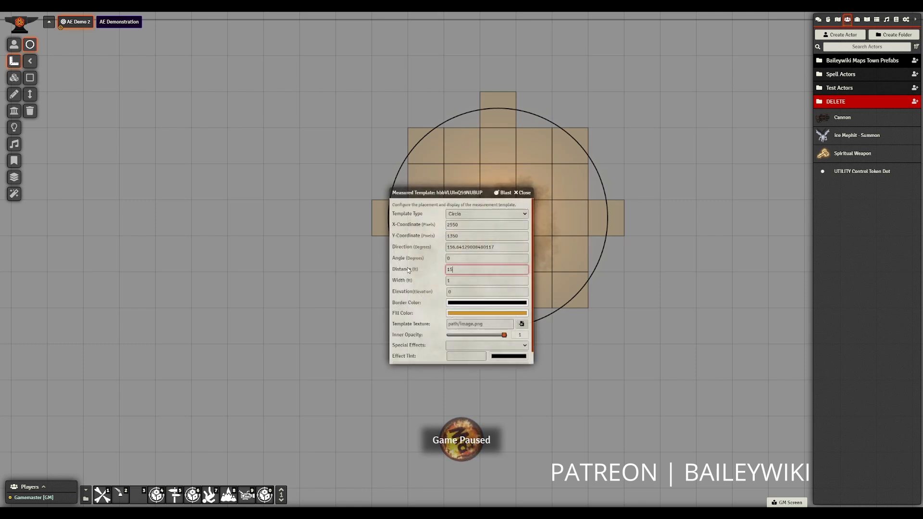
{"action": "key", "text": "Return"}
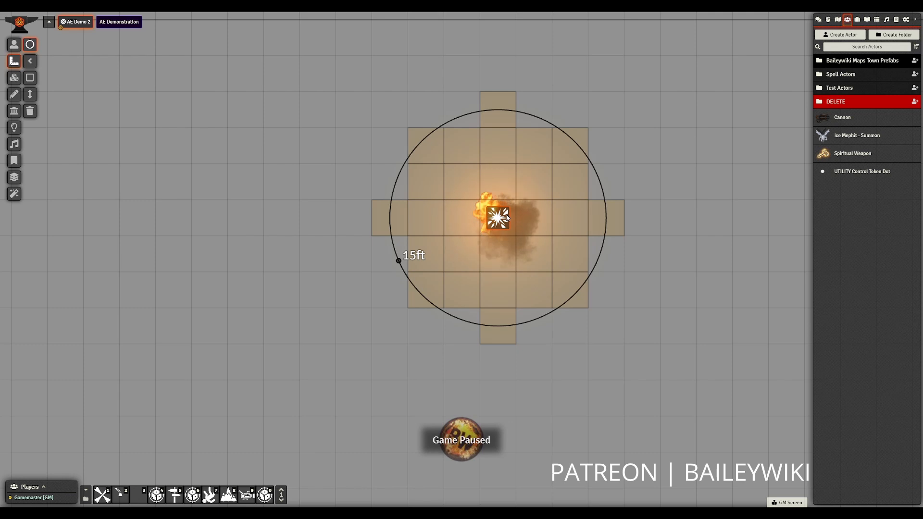
Attach the light and circular template to the fireball token by area-selecting everything around it on all layers
{"action": "left_click", "coordinate": [14, 45]}
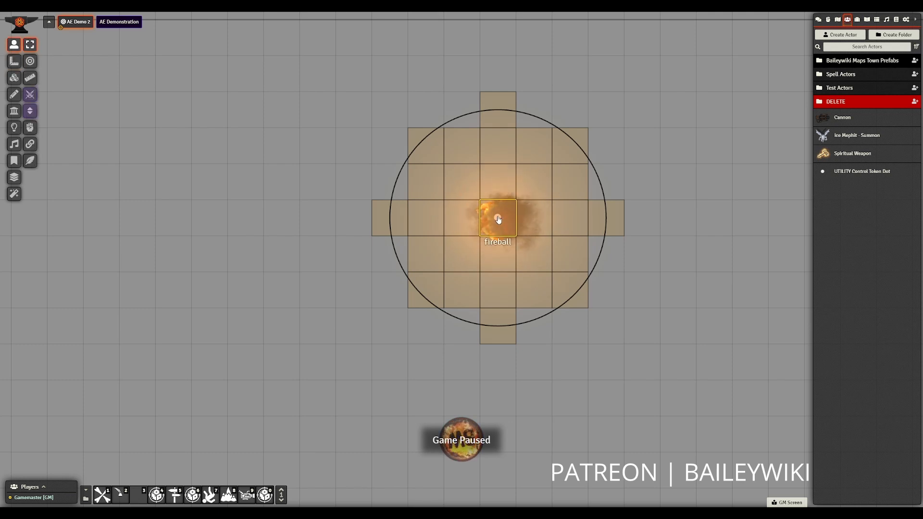
{"action": "left_click", "coordinate": [30, 144]}
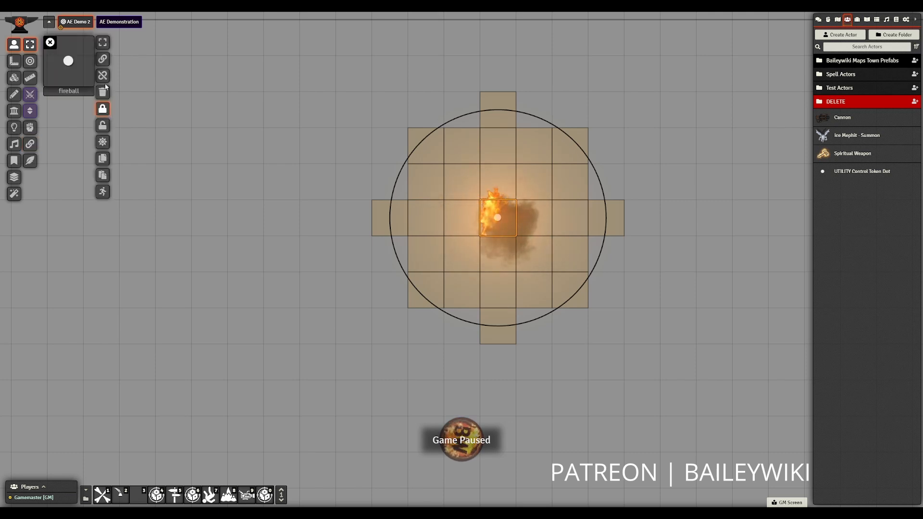
{"action": "left_click", "coordinate": [105, 49]}
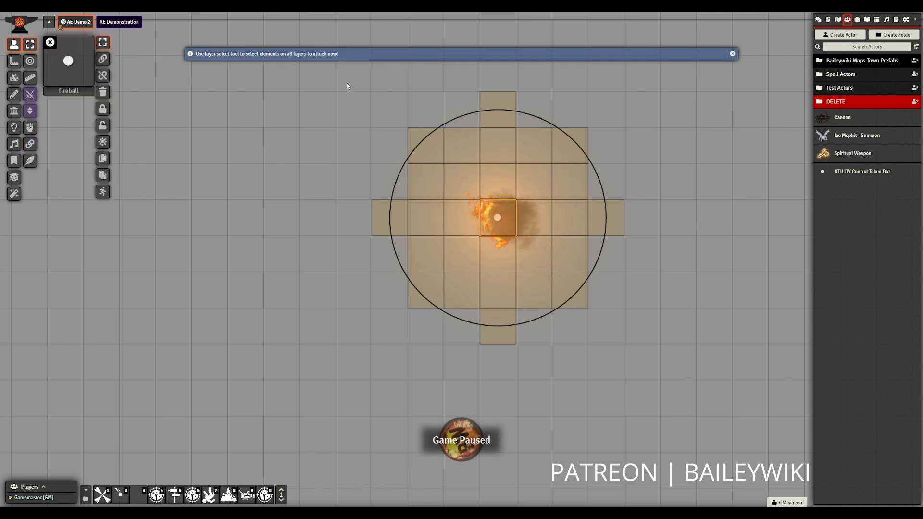
{"action": "left_click_drag", "start_coordinate": [348, 86], "coordinate": [666, 374]}
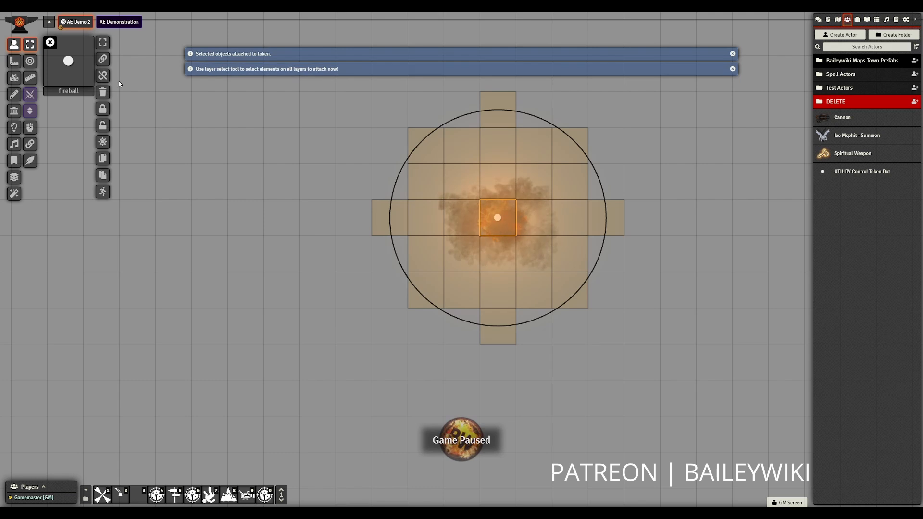
{"action": "left_click", "coordinate": [50, 43]}
Move the fireball token around a one-square loop to check that the light and template travel with it
{"action": "key", "text": "Right"}
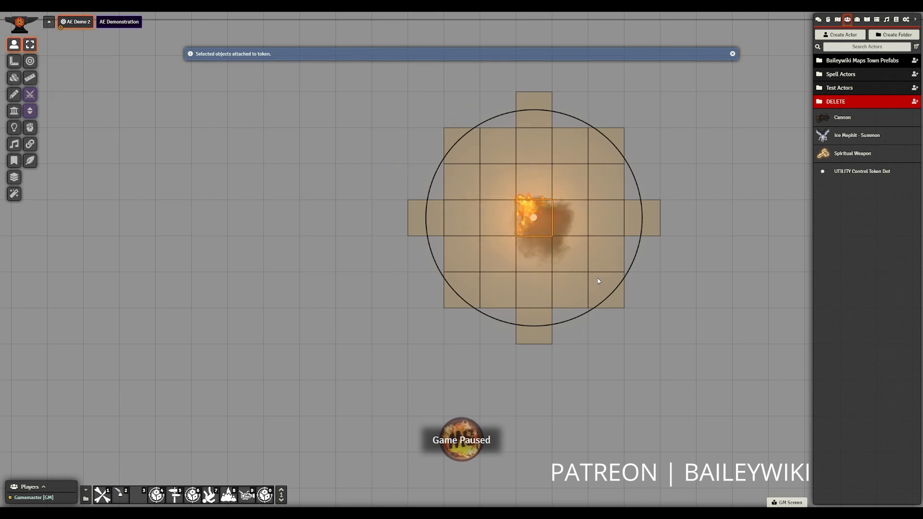
{"action": "key", "text": "Up"}
{"action": "key", "text": "Left"}
{"action": "key", "text": "Down"}
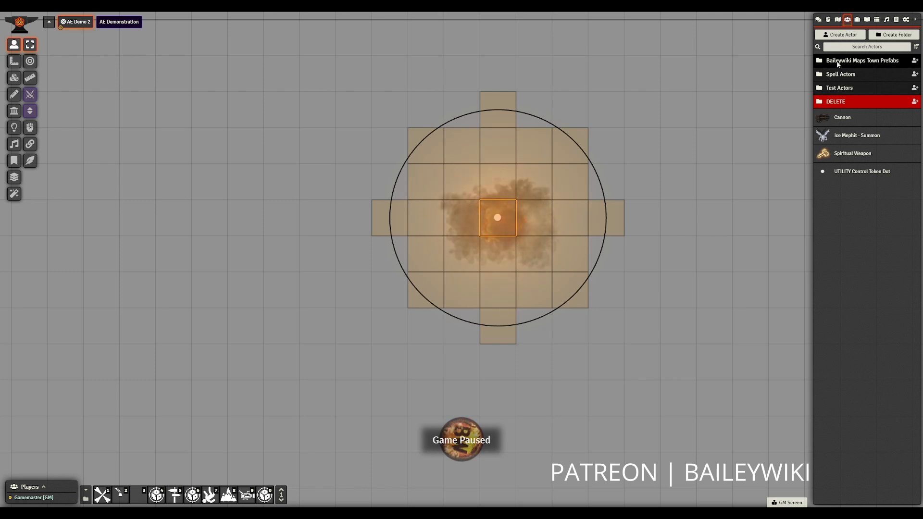
Create a new Non-Player Character actor named Fireball
{"action": "left_click", "coordinate": [840, 34]}
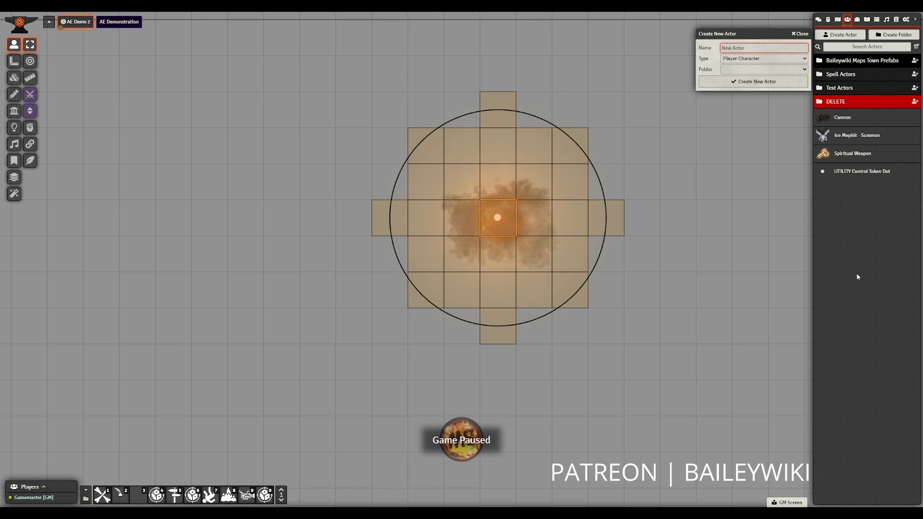
{"action": "type", "text": "Fireball"}
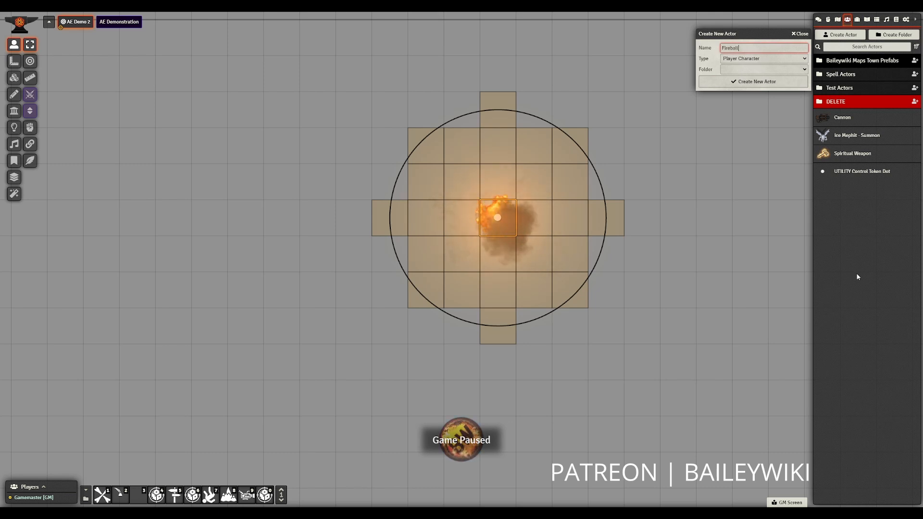
{"action": "left_click", "coordinate": [785, 59]}
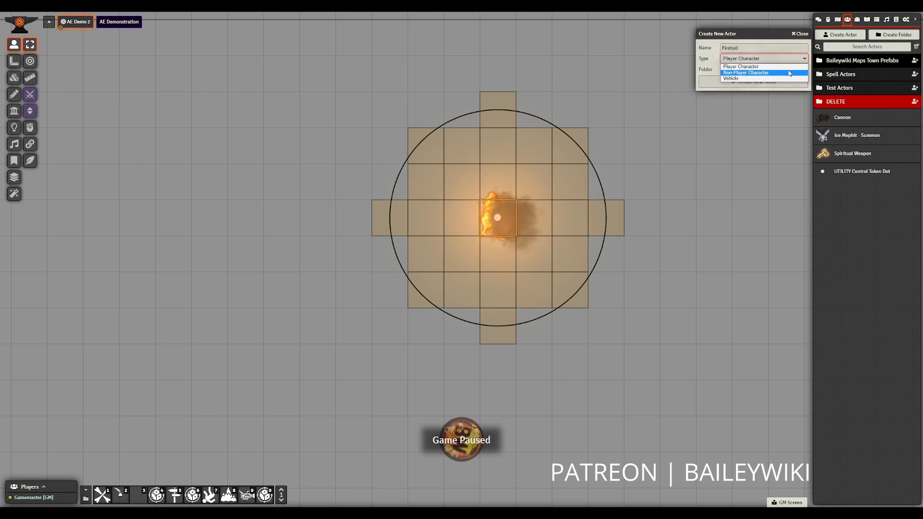
{"action": "left_click", "coordinate": [789, 73]}
{"action": "left_click", "coordinate": [789, 82]}
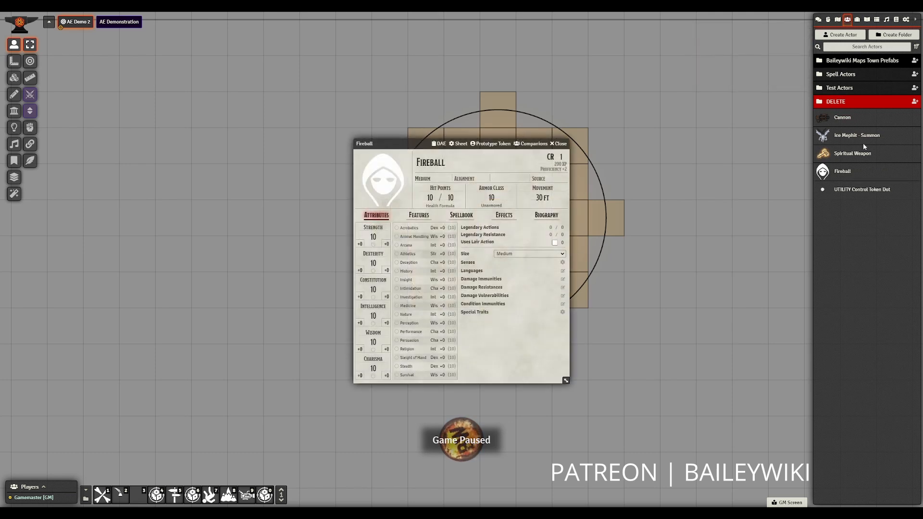
Assign the scene's fireball token as the Fireball actor's prototype token, check the prototype settings, and close the actor sheet
{"action": "left_click_drag", "start_coordinate": [423, 144], "coordinate": [654, 215]}
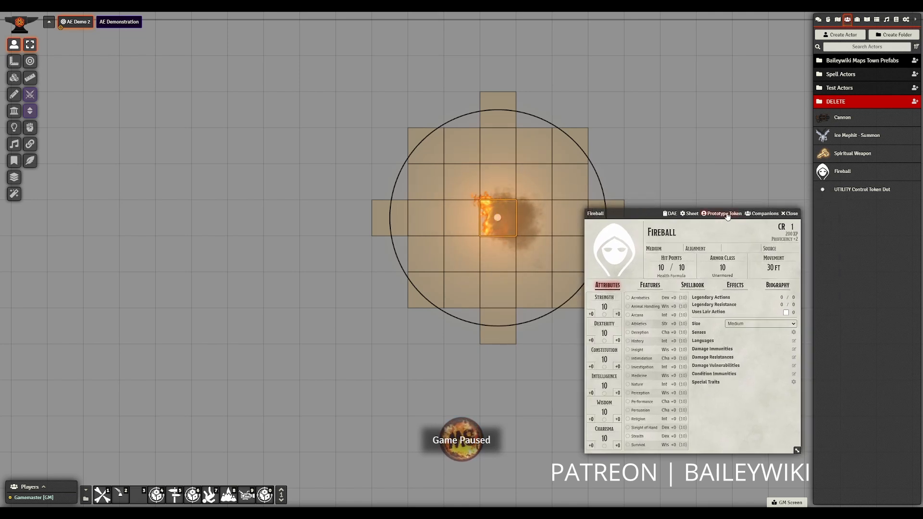
{"action": "left_click", "coordinate": [724, 213]}
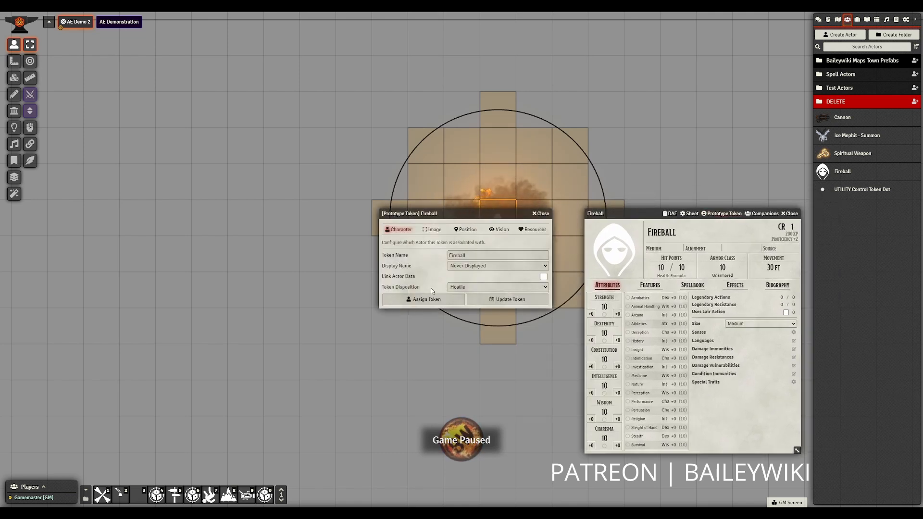
{"action": "left_click", "coordinate": [425, 301]}
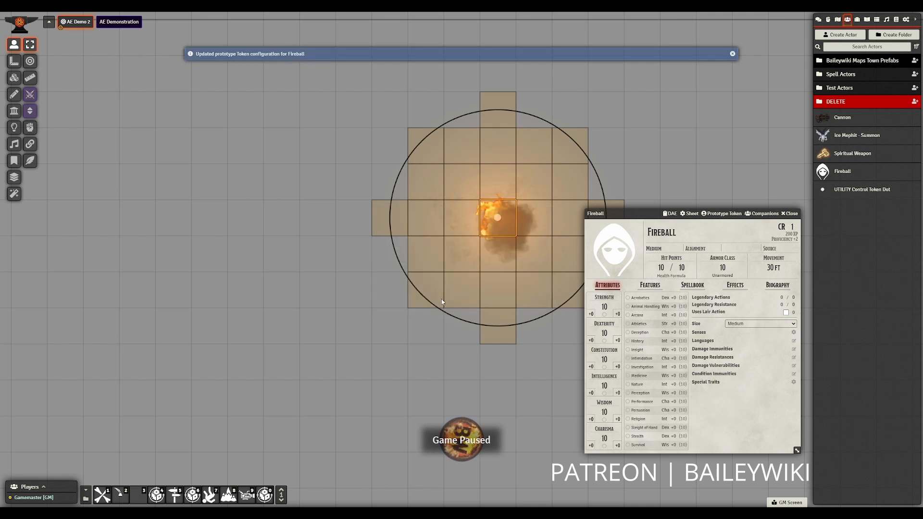
{"action": "left_click", "coordinate": [723, 213]}
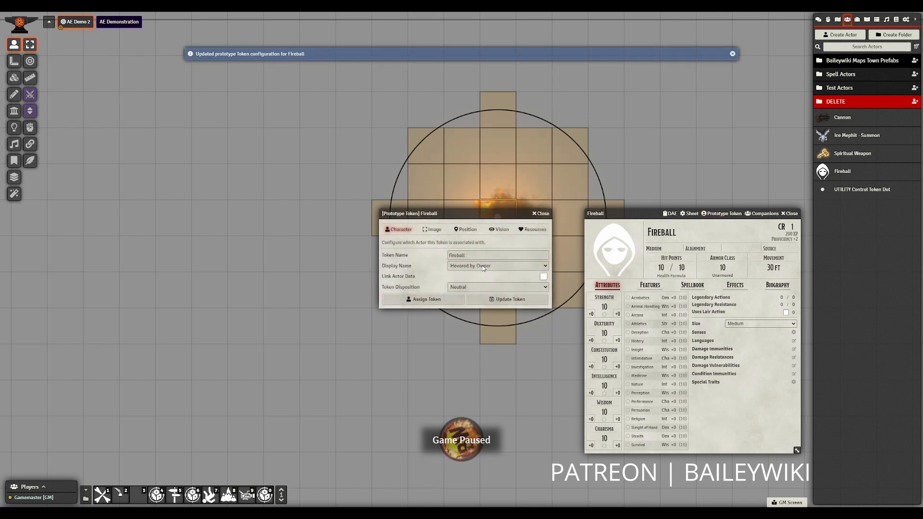
{"action": "left_click", "coordinate": [540, 213]}
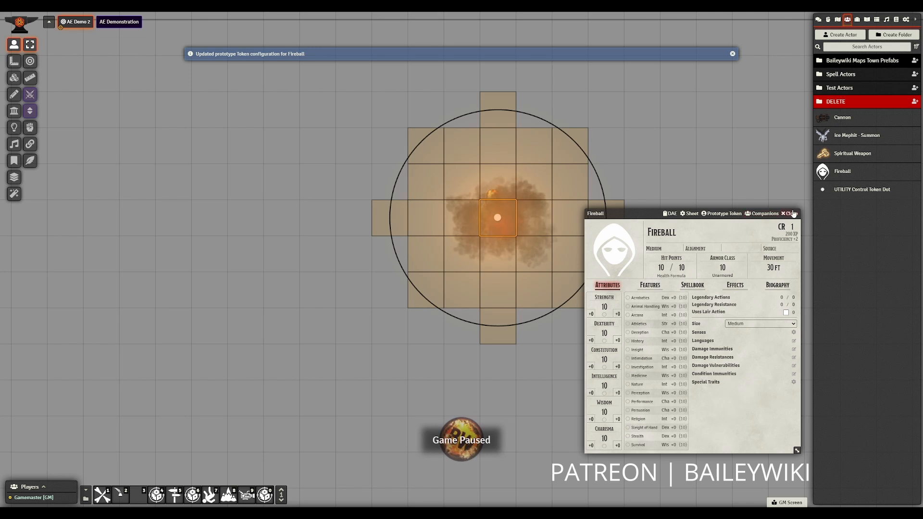
{"action": "left_click", "coordinate": [789, 213]}
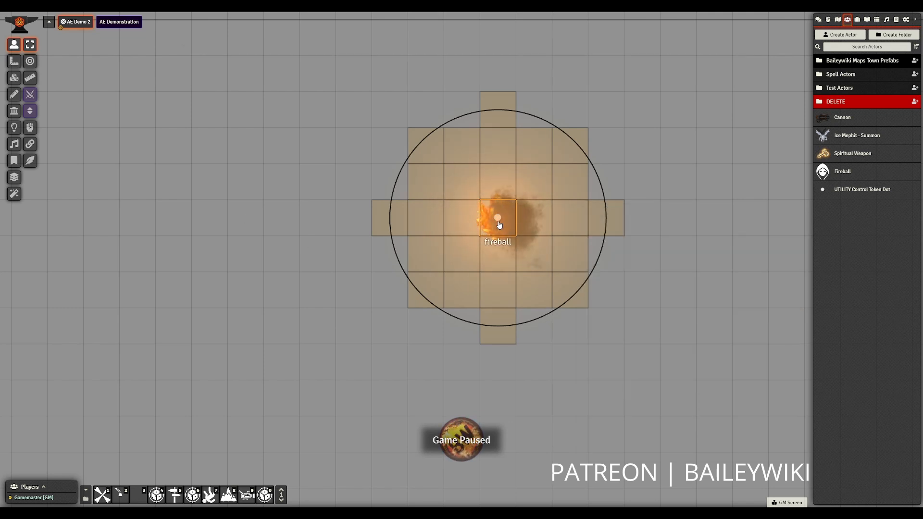
Move the fireball token diagonally to another grid square, and open and enlarge the global Companion Manager
{"action": "left_click_drag", "start_coordinate": [499, 224], "coordinate": [392, 298]}
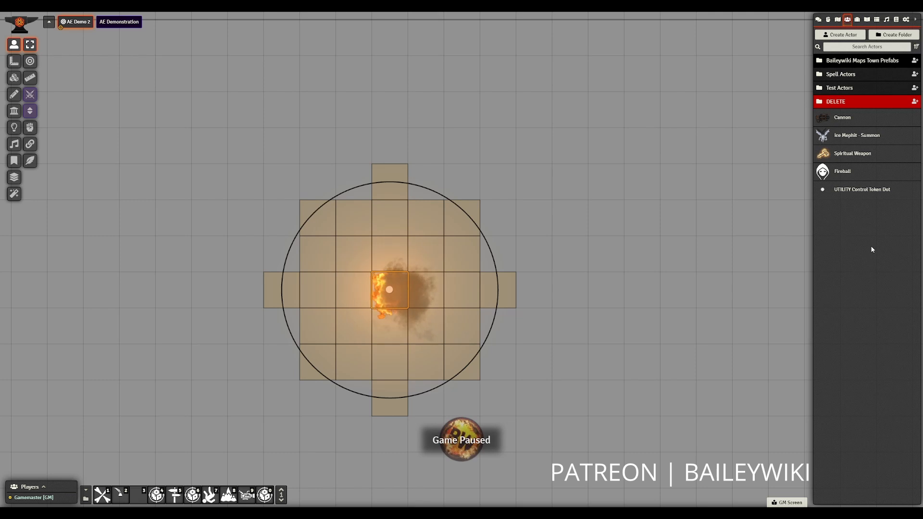
{"action": "left_click", "coordinate": [281, 491]}
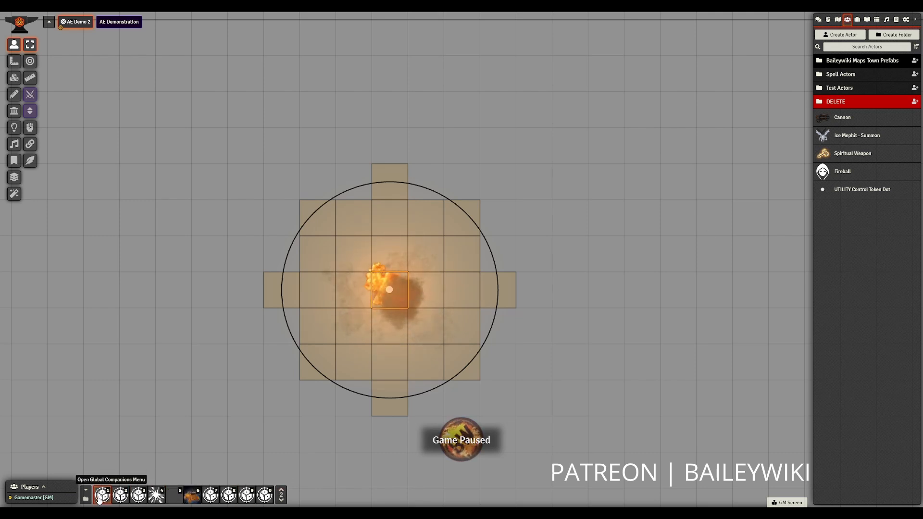
{"action": "left_click", "coordinate": [99, 497]}
{"action": "left_click_drag", "start_coordinate": [466, 195], "coordinate": [603, 114]}
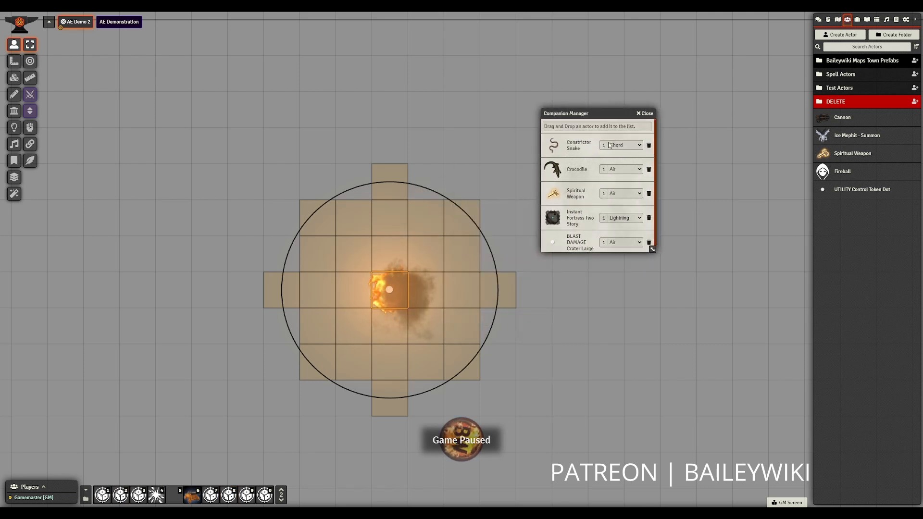
{"action": "left_click_drag", "start_coordinate": [652, 250], "coordinate": [661, 307]}
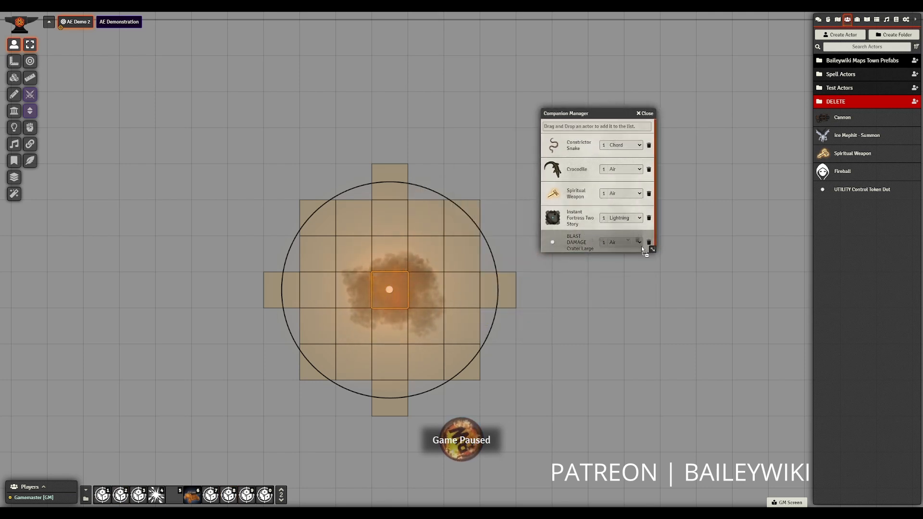
{"action": "scroll", "coordinate": [650, 247], "scroll_direction": "down", "scroll_amount": 1}
{"action": "left_click_drag", "start_coordinate": [654, 256], "coordinate": [690, 351]}
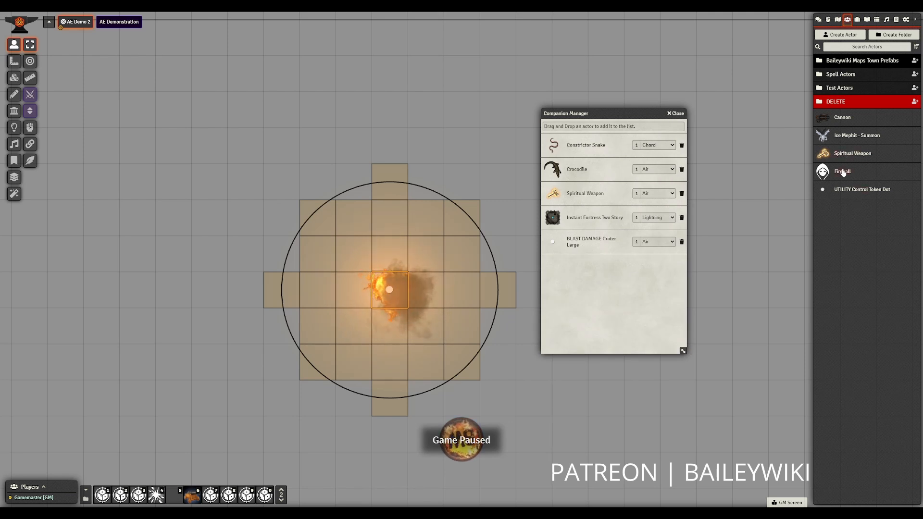
Add the Fireball actor to the Companion Manager list with Fire as its summoning animation
{"action": "left_click_drag", "start_coordinate": [823, 171], "coordinate": [601, 287]}
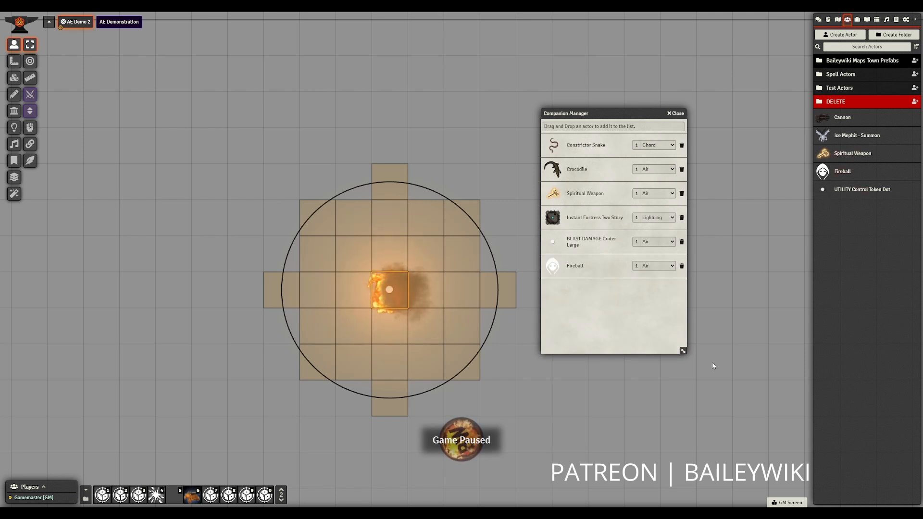
{"action": "left_click", "coordinate": [673, 266]}
{"action": "left_click", "coordinate": [652, 286]}
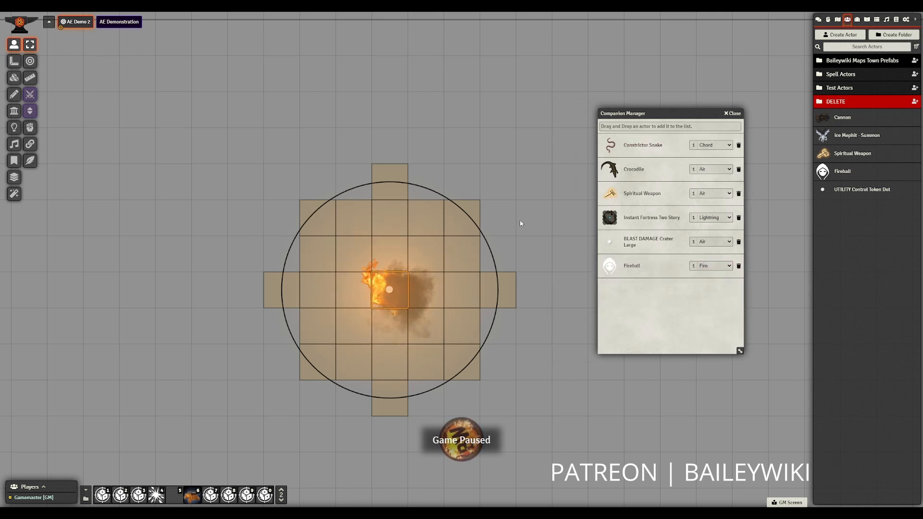
Summon a second Fireball from the Companion Manager onto an empty area of the grid
{"action": "left_click_drag", "start_coordinate": [509, 197], "coordinate": [325, 169]}
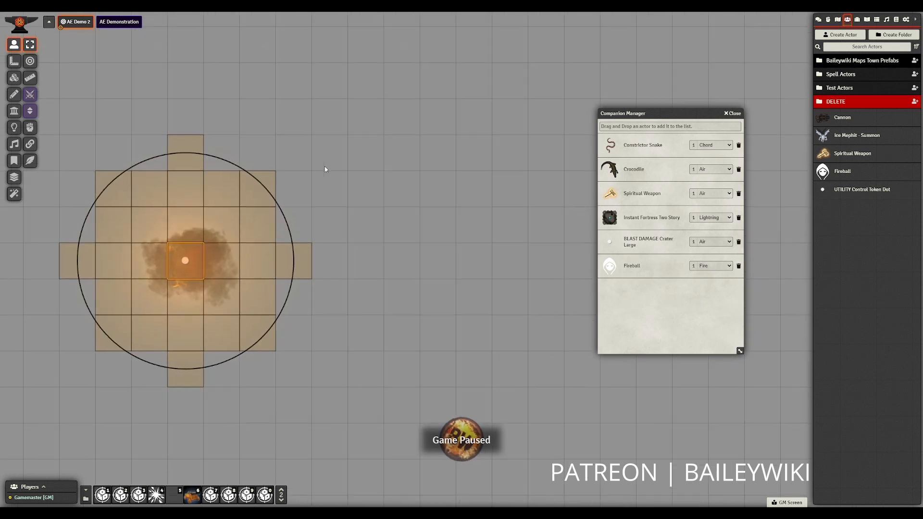
{"action": "left_click_drag", "start_coordinate": [428, 208], "coordinate": [224, 213]}
{"action": "left_click", "coordinate": [609, 266]}
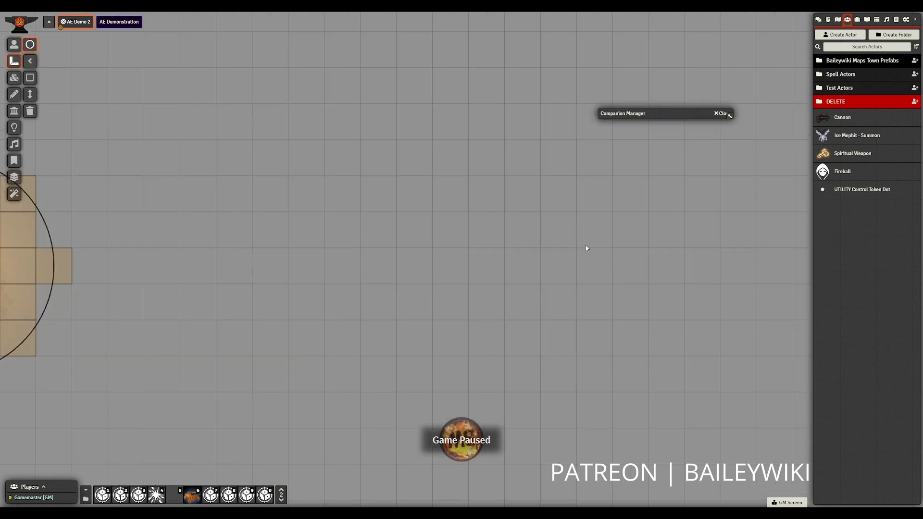
{"action": "left_click", "coordinate": [469, 192]}
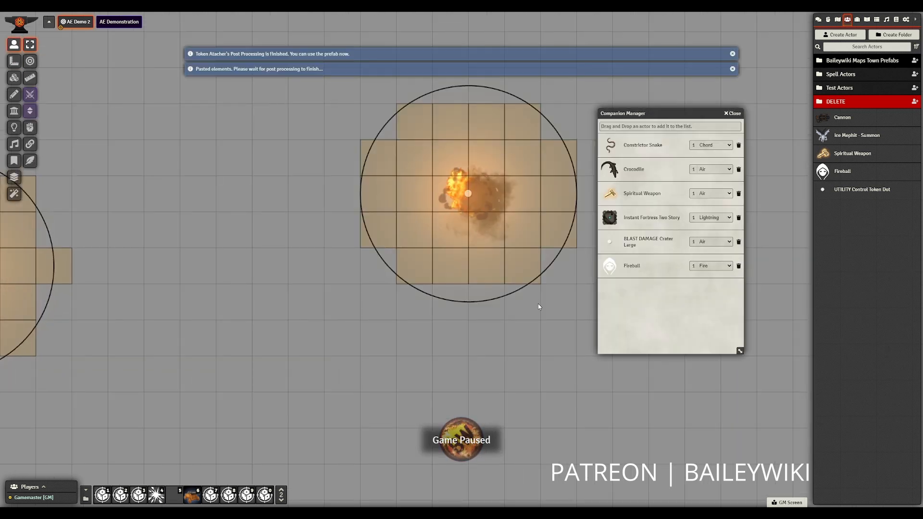
Draw two long diagonal walls that cross each other inside the summoned fireball's circular template
{"action": "left_click", "coordinate": [14, 111]}
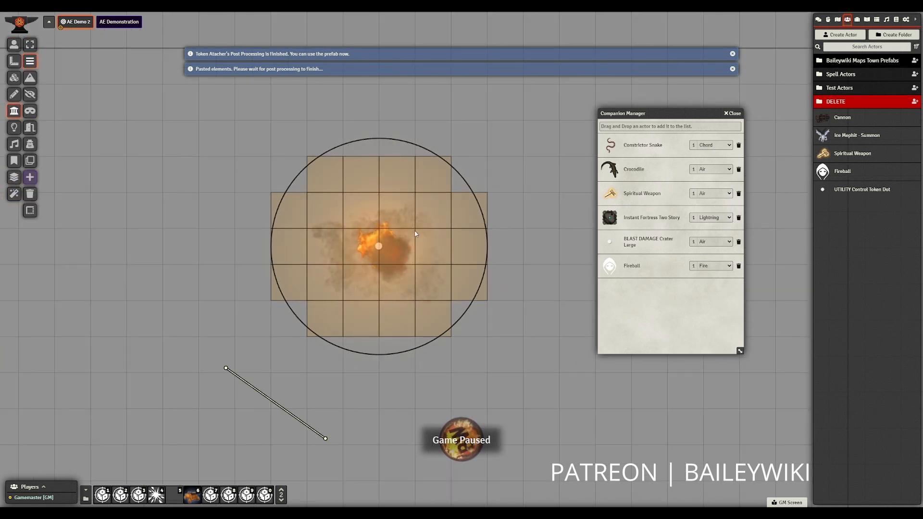
{"action": "left_click_drag", "start_coordinate": [523, 174], "coordinate": [203, 309]}
{"action": "left_click_drag", "start_coordinate": [195, 115], "coordinate": [487, 364]}
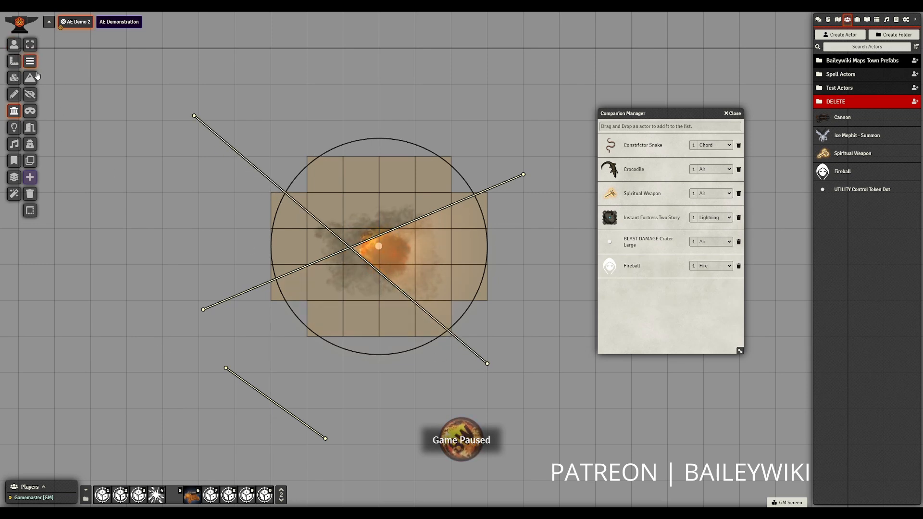
Close the Companion Manager, blast the walls inside the fireball's circular template, and delete the template
{"action": "left_click", "coordinate": [734, 114]}
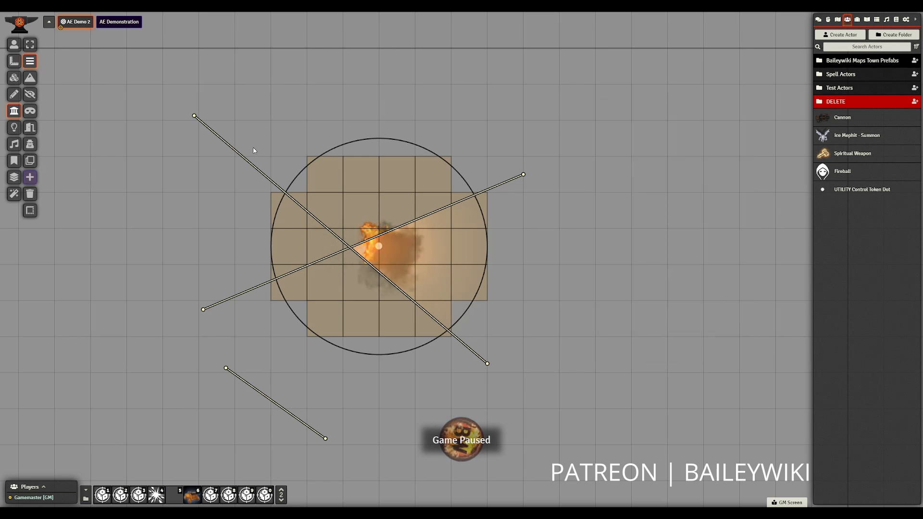
{"action": "left_click", "coordinate": [14, 61]}
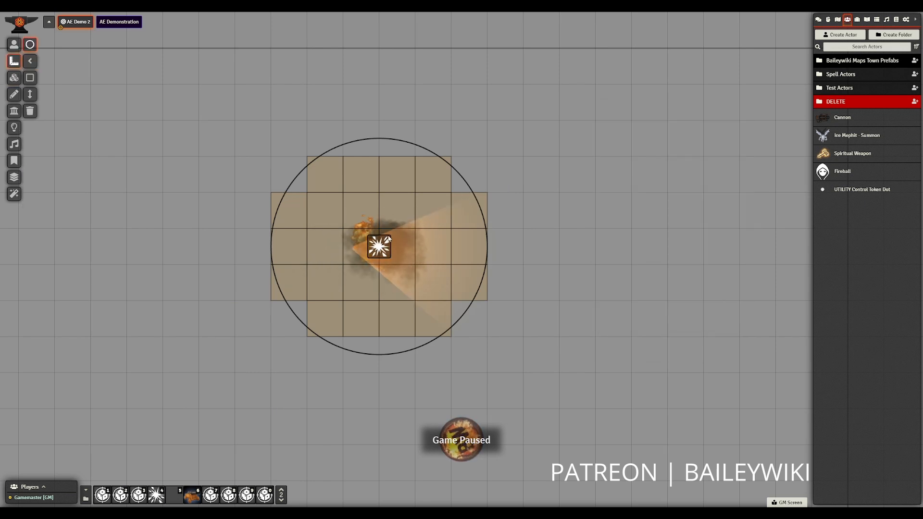
{"action": "double_click", "coordinate": [378, 247]}
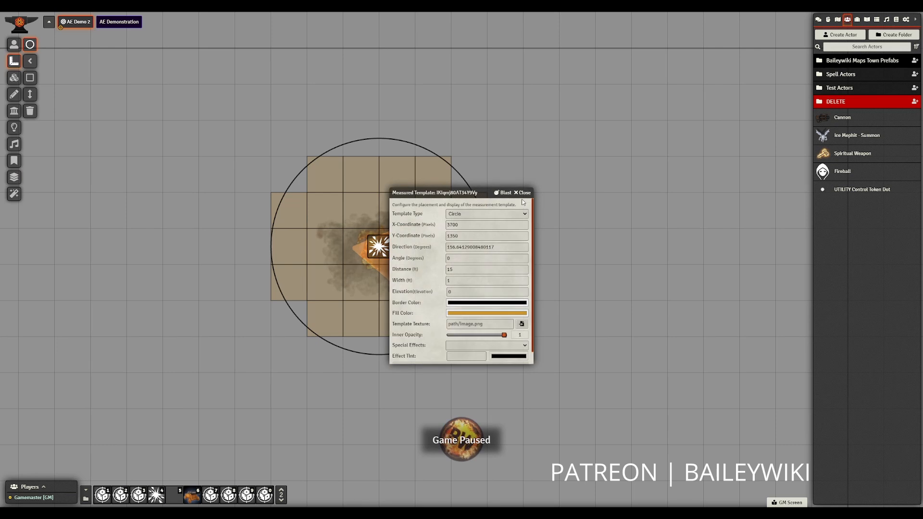
{"action": "left_click", "coordinate": [503, 192]}
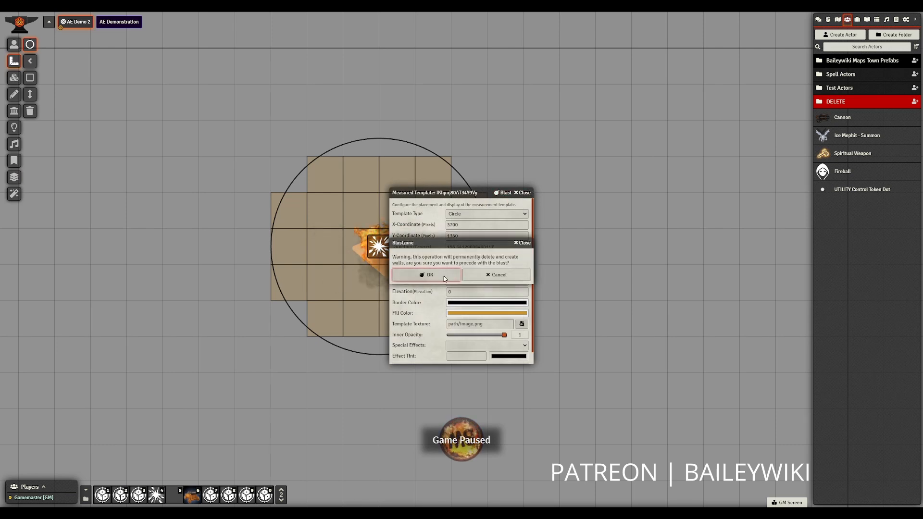
{"action": "left_click", "coordinate": [428, 274]}
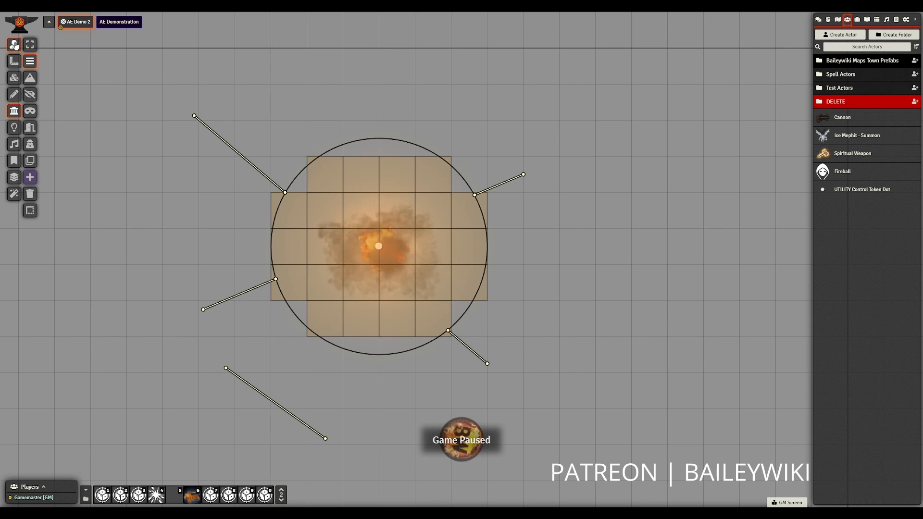
{"action": "left_click", "coordinate": [14, 61]}
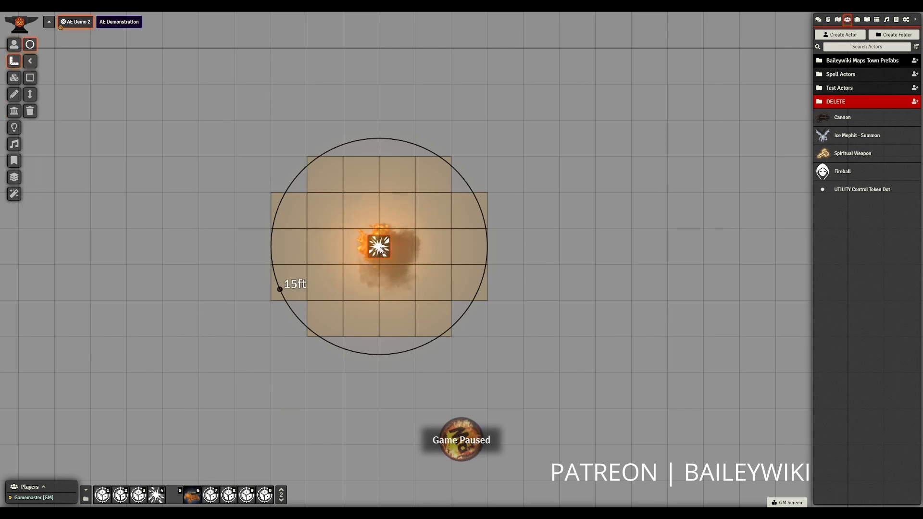
{"action": "key", "text": "Delete"}
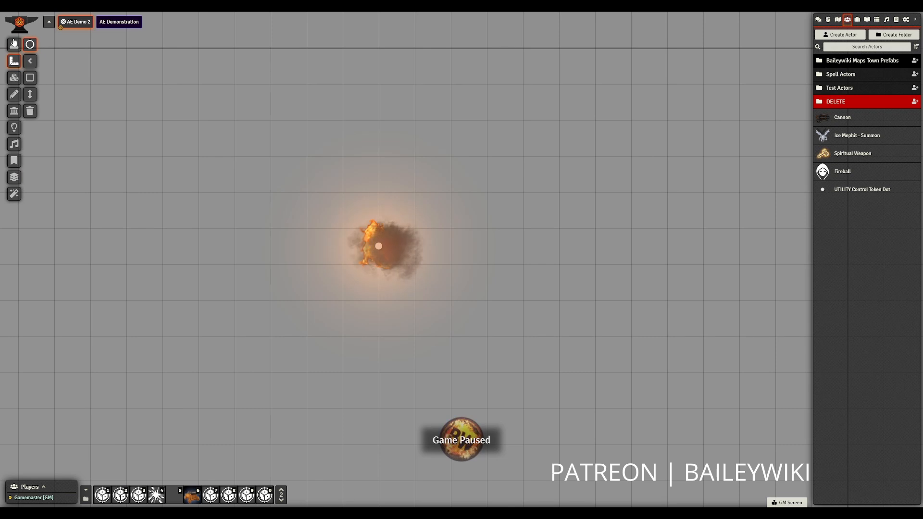
Try moving the fireball token half a square to see whether its effects follow, and undo the move
{"action": "left_click", "coordinate": [14, 44]}
{"action": "left_click", "coordinate": [374, 248]}
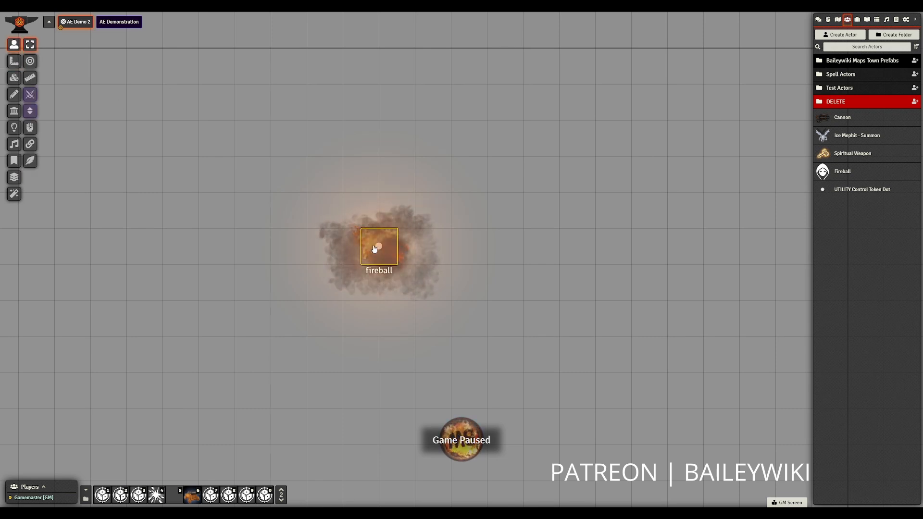
{"action": "mouse_move", "coordinate": [375, 247]}
{"action": "left_mouse_down"}
{"action": "mouse_move", "coordinate": [439, 257]}
{"action": "mouse_move", "coordinate": [388, 252]}
{"action": "left_mouse_up"}
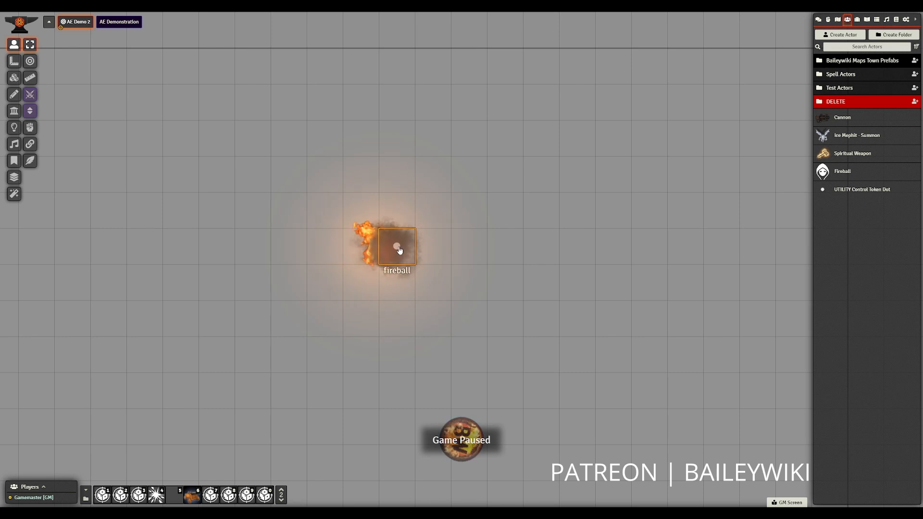
{"action": "key", "text": "ctrl+z"}
{"action": "key", "text": "ctrl+z"}
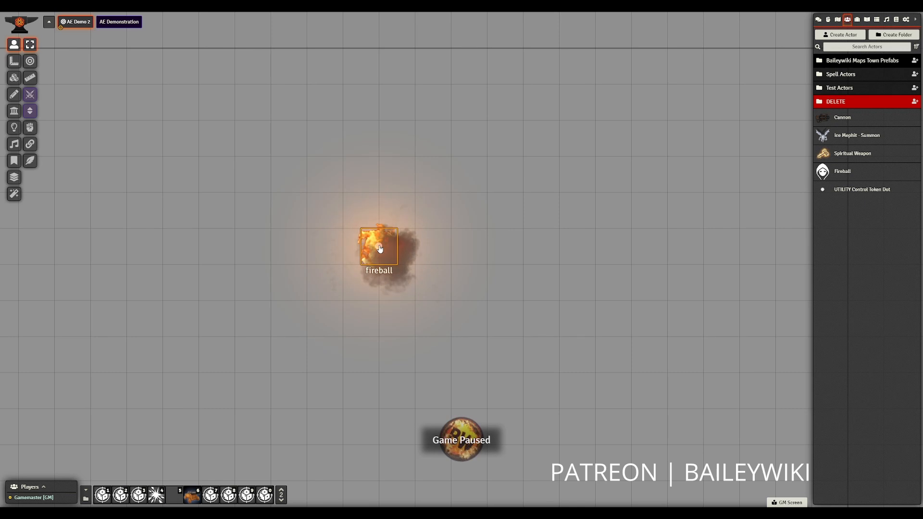
Reattach the smoke, fire and light to the fireball token by area-selecting all layers, and test it with a half-square move
{"action": "left_click", "coordinate": [29, 145]}
{"action": "left_click", "coordinate": [102, 42]}
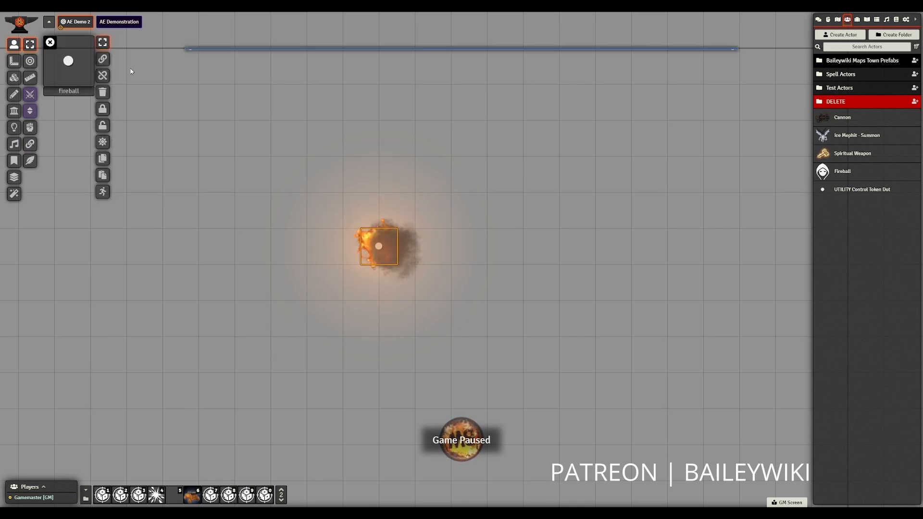
{"action": "left_click_drag", "start_coordinate": [297, 184], "coordinate": [465, 315]}
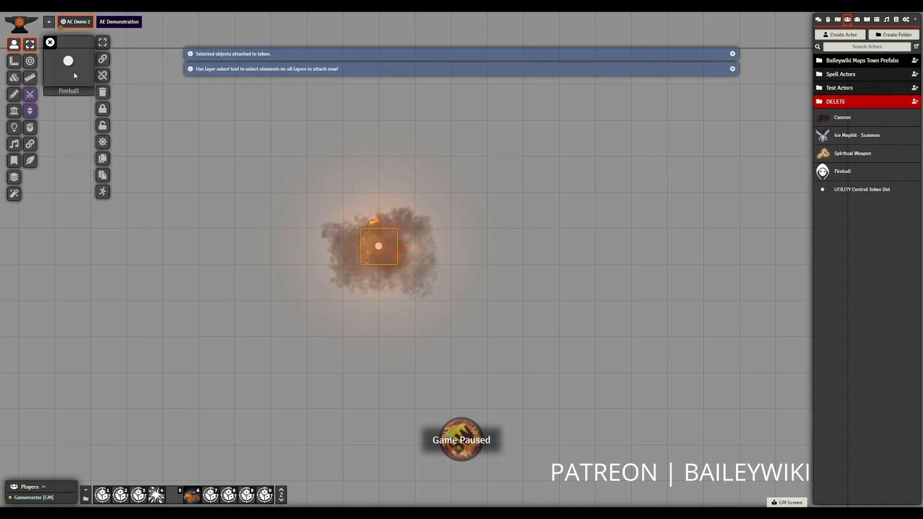
{"action": "left_click", "coordinate": [49, 44]}
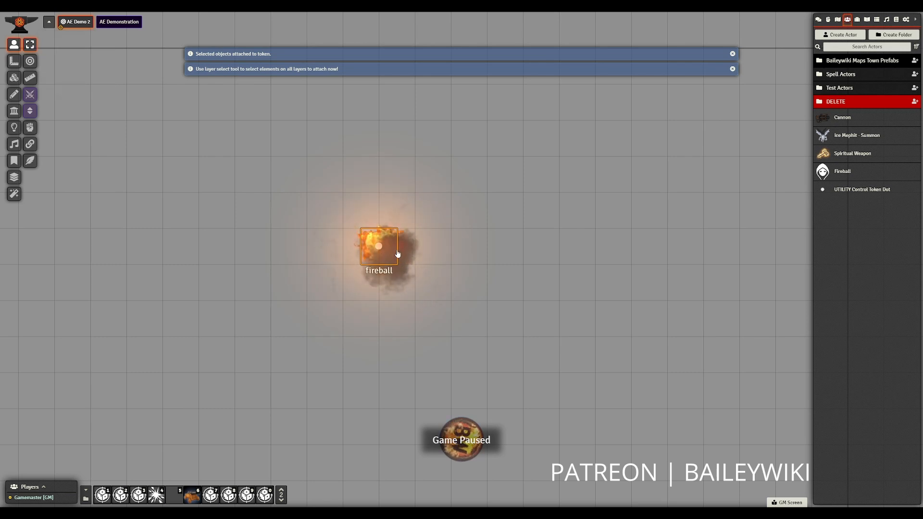
{"action": "mouse_move", "coordinate": [395, 252]}
{"action": "left_mouse_down"}
{"action": "mouse_move", "coordinate": [478, 257]}
{"action": "mouse_move", "coordinate": [385, 249]}
{"action": "left_mouse_up"}
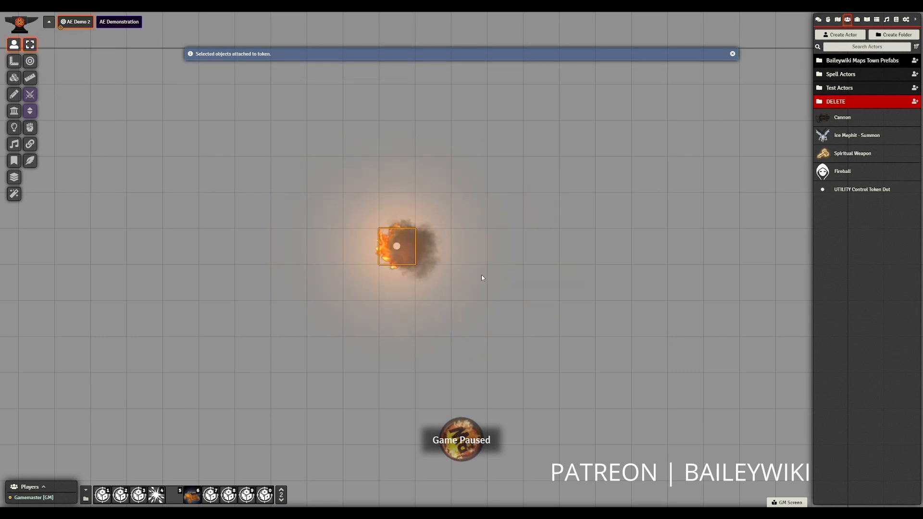
Summon another Fireball from the Companion Manager onto the open grid below the existing one and close the manager
{"action": "left_click_drag", "start_coordinate": [570, 279], "coordinate": [460, 201]}
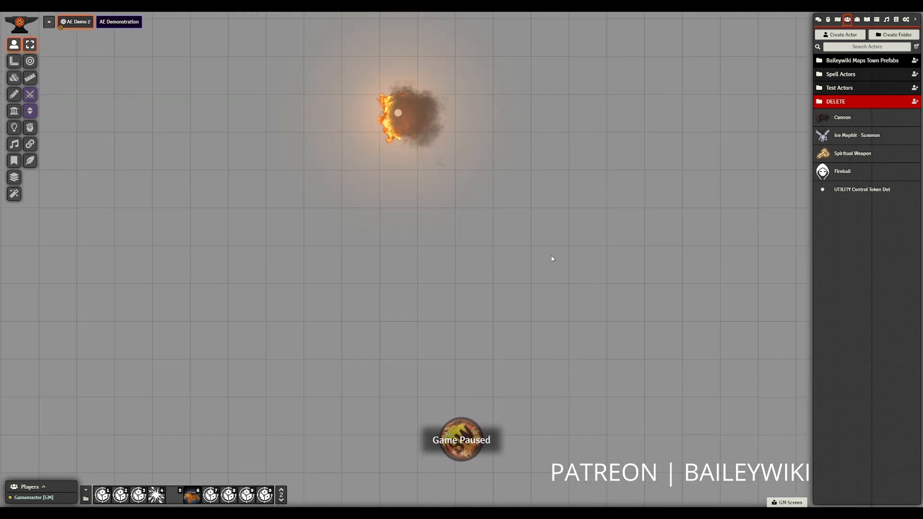
{"action": "key", "text": "4"}
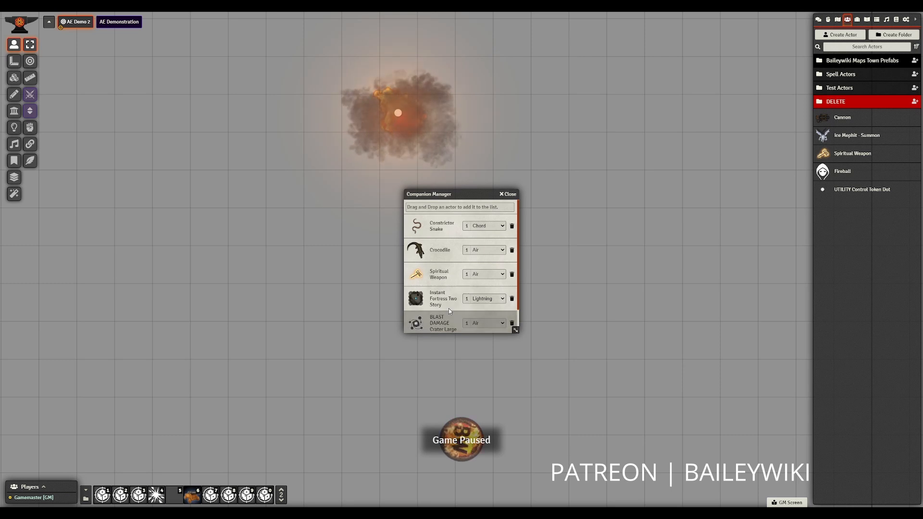
{"action": "scroll", "coordinate": [450, 311], "scroll_direction": "down", "scroll_amount": 2}
{"action": "left_click", "coordinate": [416, 322]}
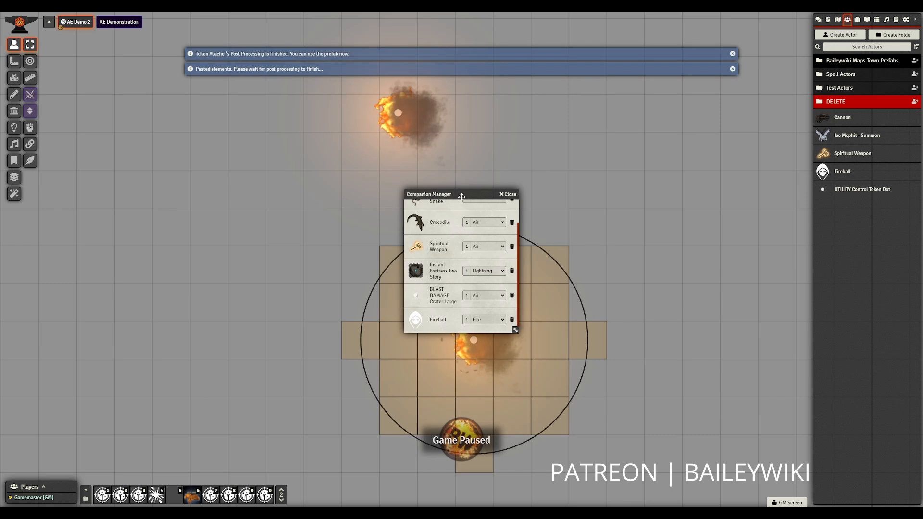
{"action": "left_click", "coordinate": [508, 195]}
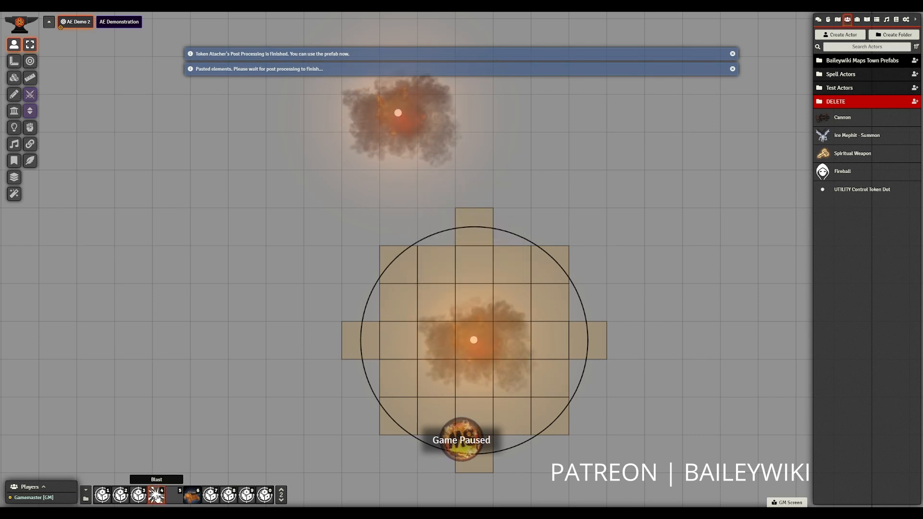
Review the Blast macro's script, close it, and point at the new fireball's circular template
{"action": "left_click", "coordinate": [169, 459]}
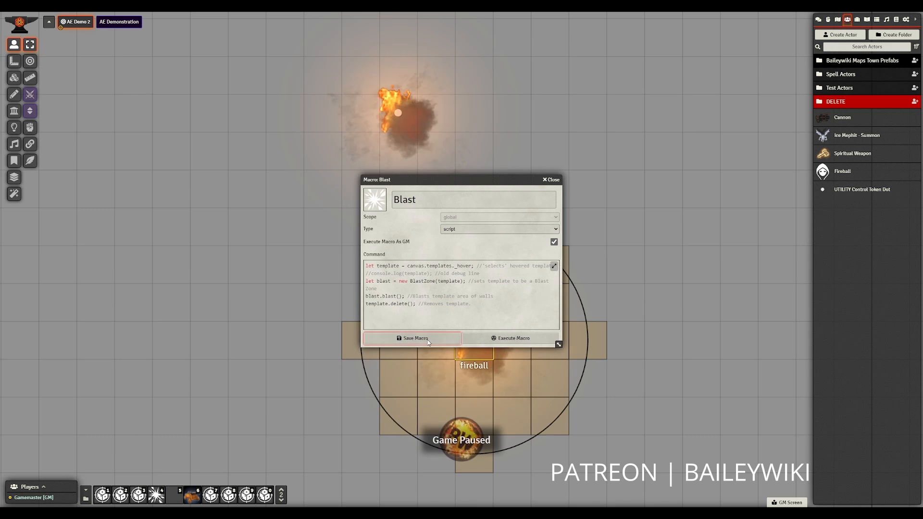
{"action": "left_click", "coordinate": [552, 179]}
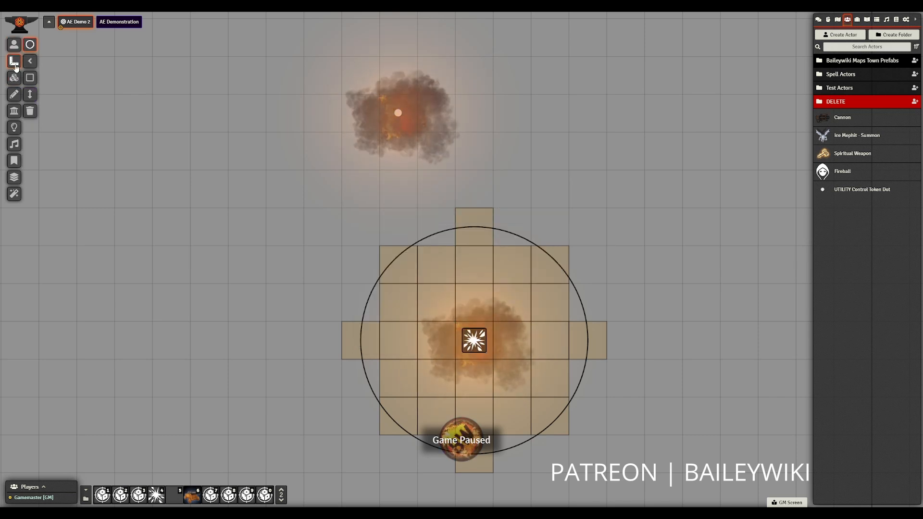
{"action": "left_click", "coordinate": [473, 339]}
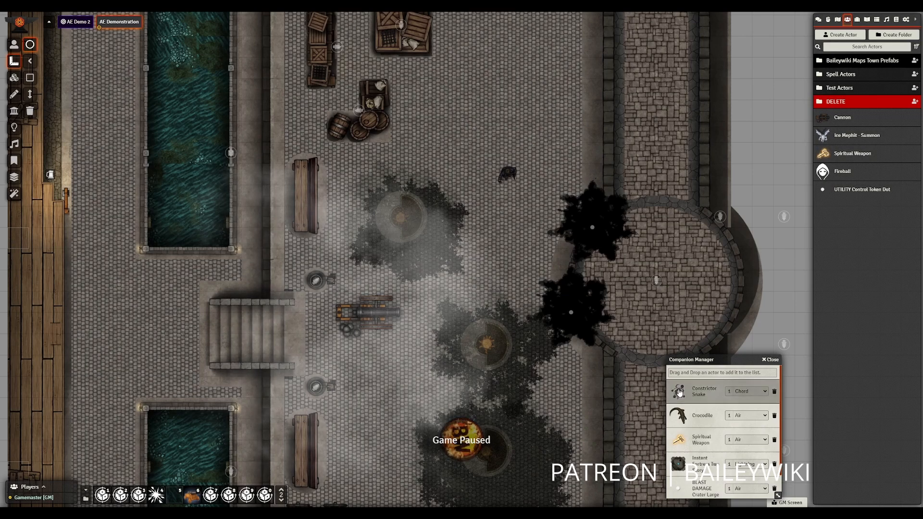
Summon the Constrictor Snake onto the paved courtyard of the AE Demonstration scene
{"action": "left_click", "coordinate": [680, 392]}
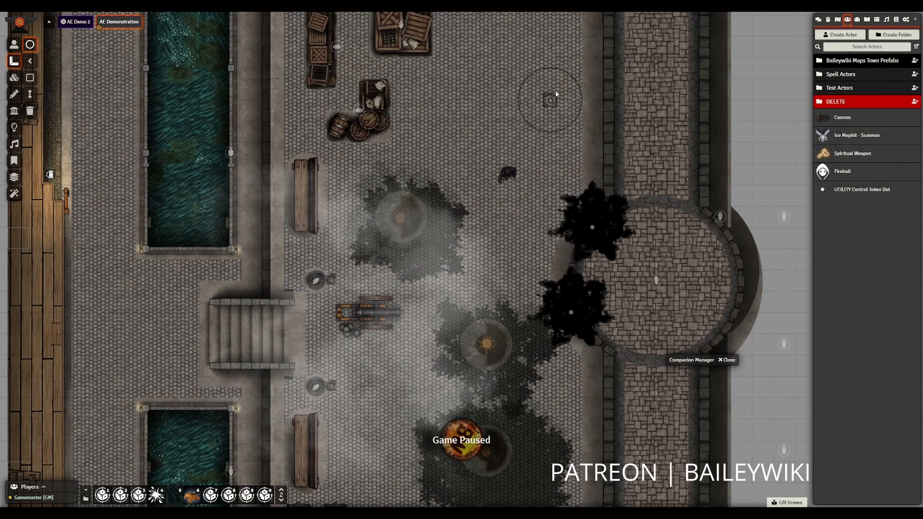
{"action": "left_click", "coordinate": [562, 85]}
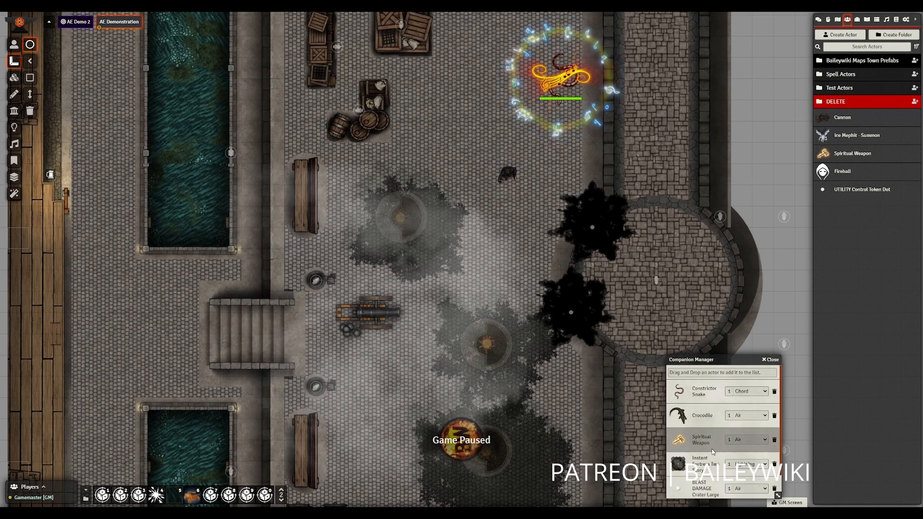
Set the Crocodile's summon animation to Water and summon it onto the courtyard between the bench and the upper tree
{"action": "left_click", "coordinate": [764, 416]}
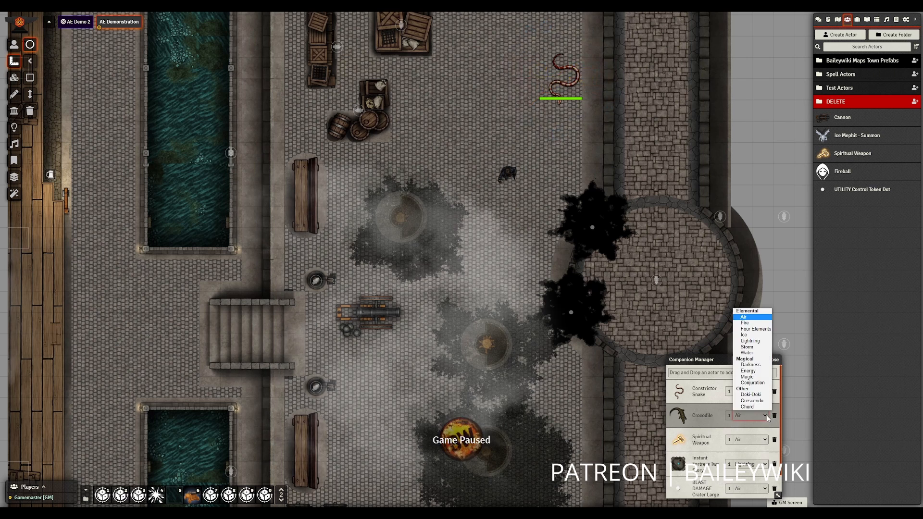
{"action": "left_click", "coordinate": [748, 353]}
{"action": "left_click", "coordinate": [678, 415]}
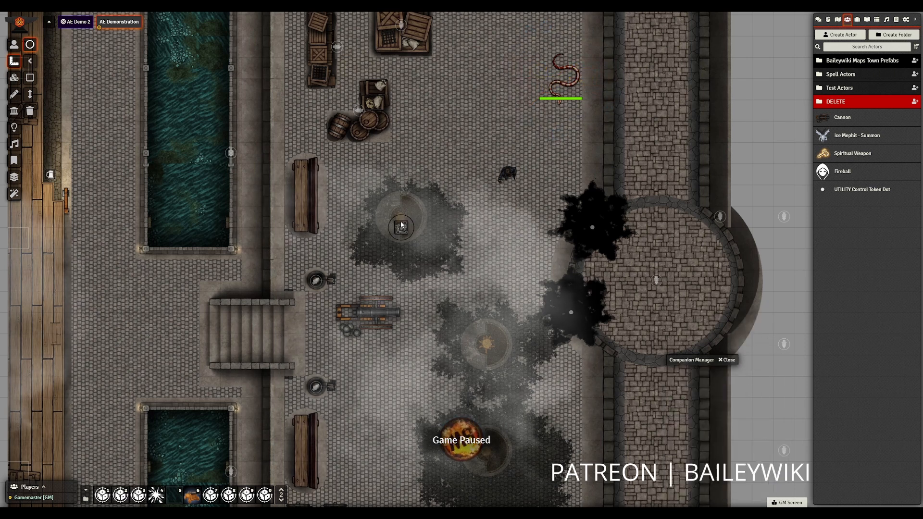
{"action": "left_click", "coordinate": [362, 174]}
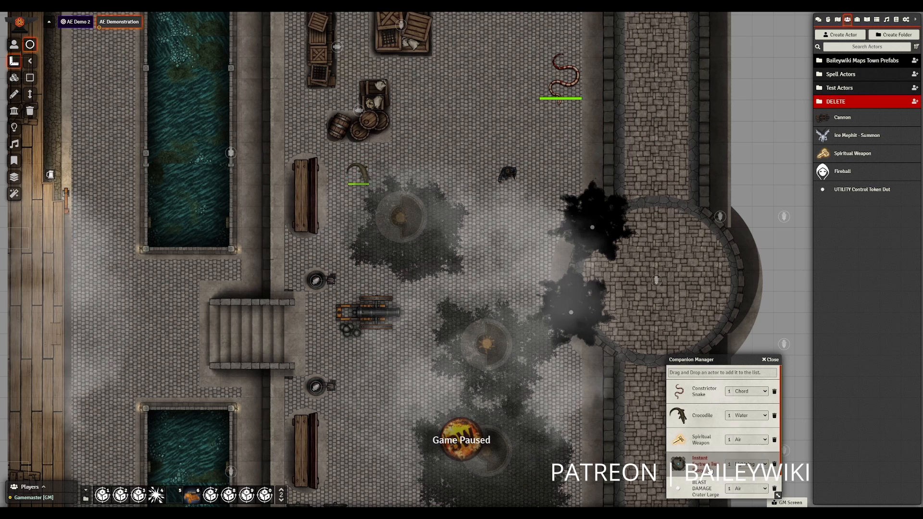
Summon the Instant Fortress Two Story onto the courtyard between the cannon and the round platform
{"action": "left_click", "coordinate": [678, 464]}
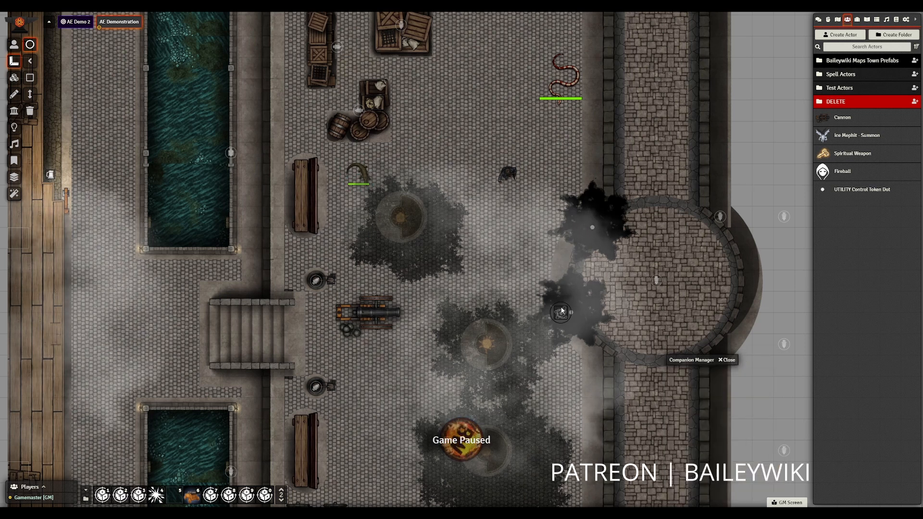
{"action": "left_click", "coordinate": [528, 281]}
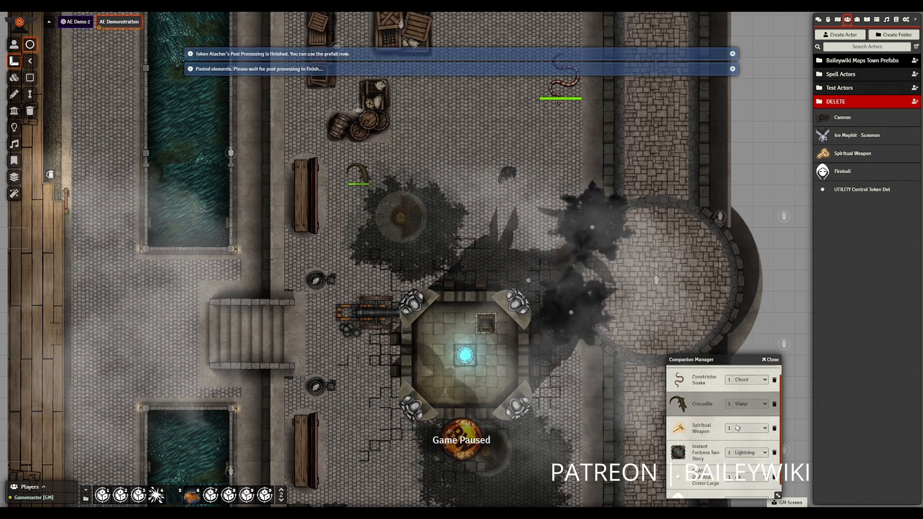
Summon the BLAST DAMAGE Crater Large beside the barrels and a Fireball onto the stone walkway above the round platform
{"action": "left_click", "coordinate": [679, 427]}
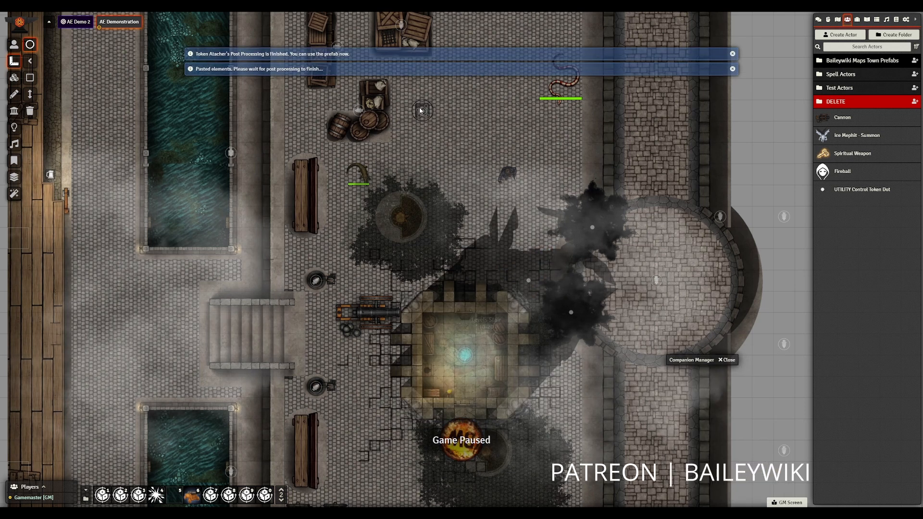
{"action": "left_click", "coordinate": [420, 107]}
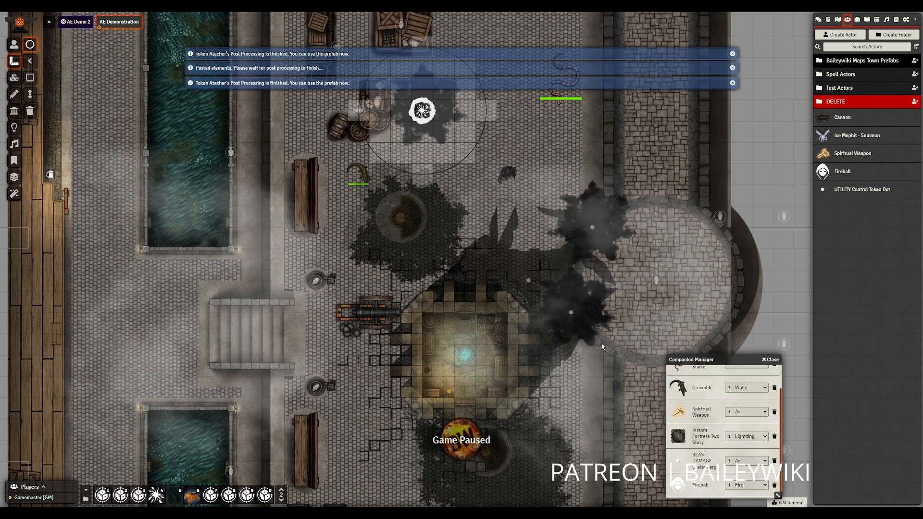
{"action": "left_click", "coordinate": [679, 484]}
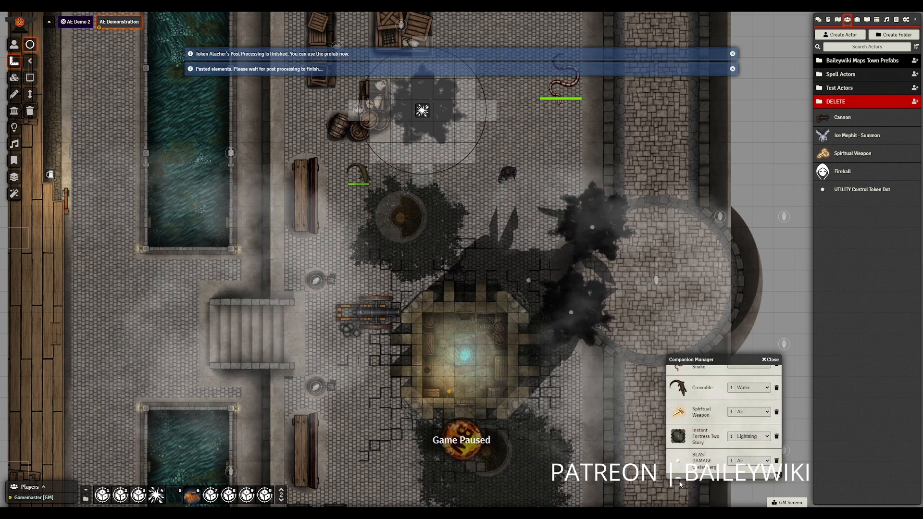
{"action": "left_click", "coordinate": [656, 131]}
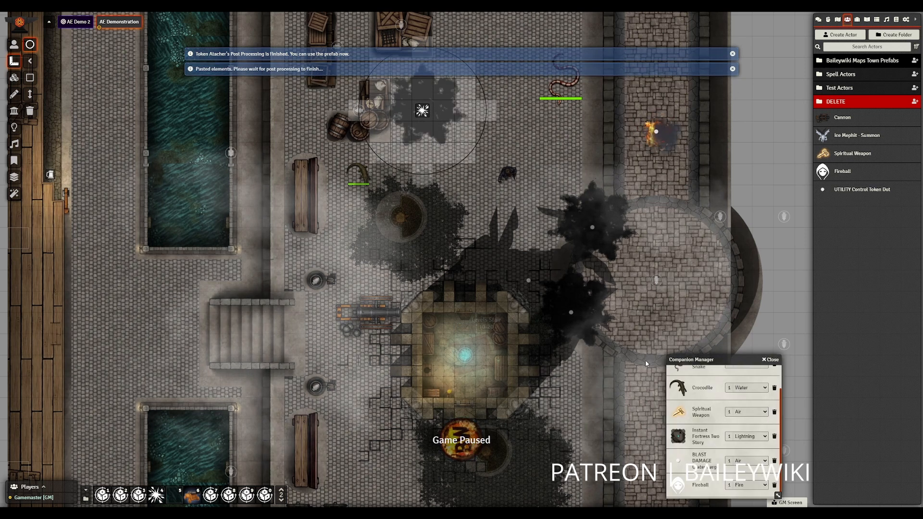
Set the Spiritual Weapon's summon animation to Energy and summon it onto the round stone platform
{"action": "left_click", "coordinate": [767, 412]}
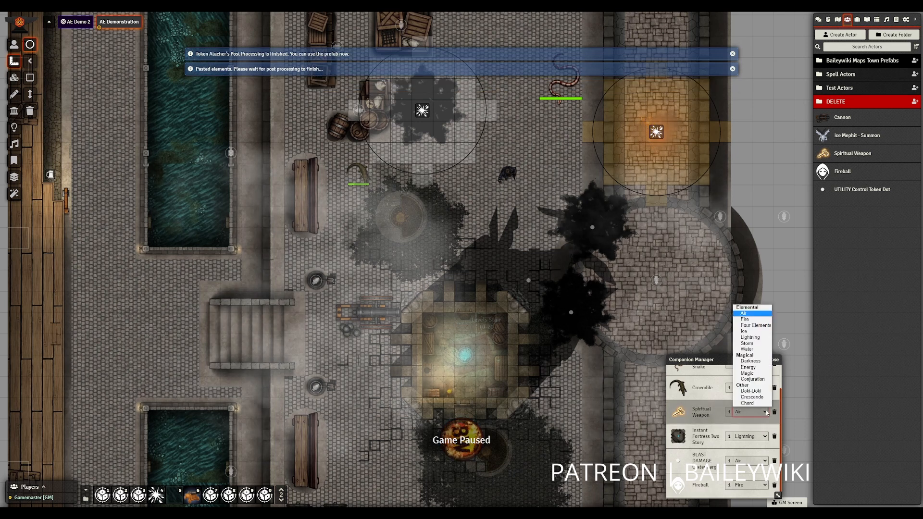
{"action": "left_click", "coordinate": [763, 371]}
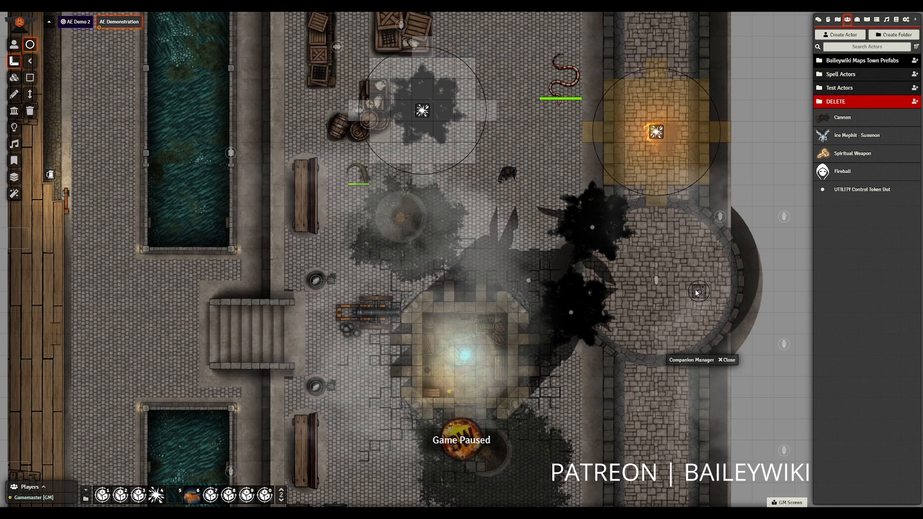
{"action": "left_click", "coordinate": [697, 292]}
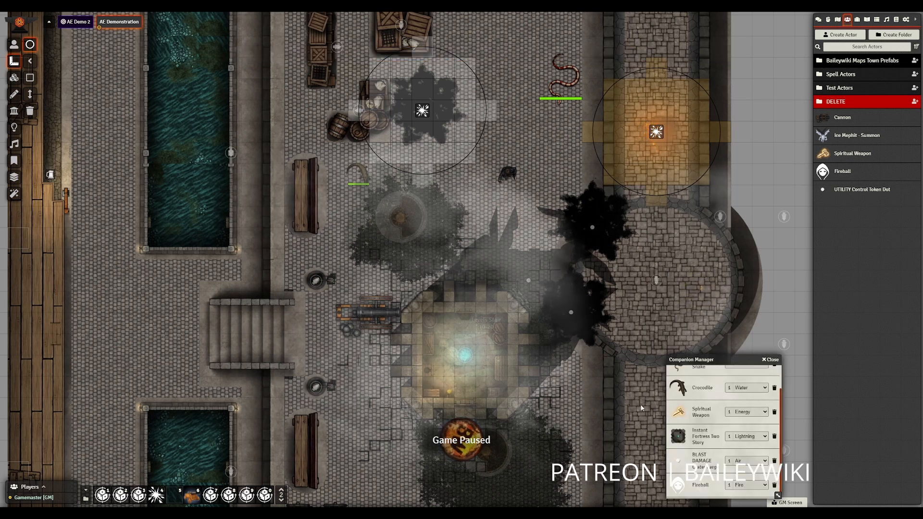
{"action": "left_click", "coordinate": [678, 412]}
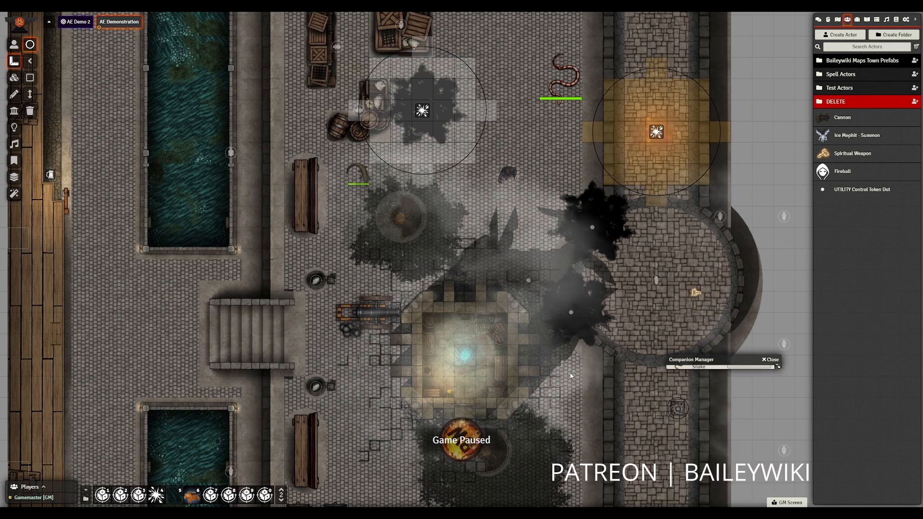
{"action": "left_click", "coordinate": [358, 238]}
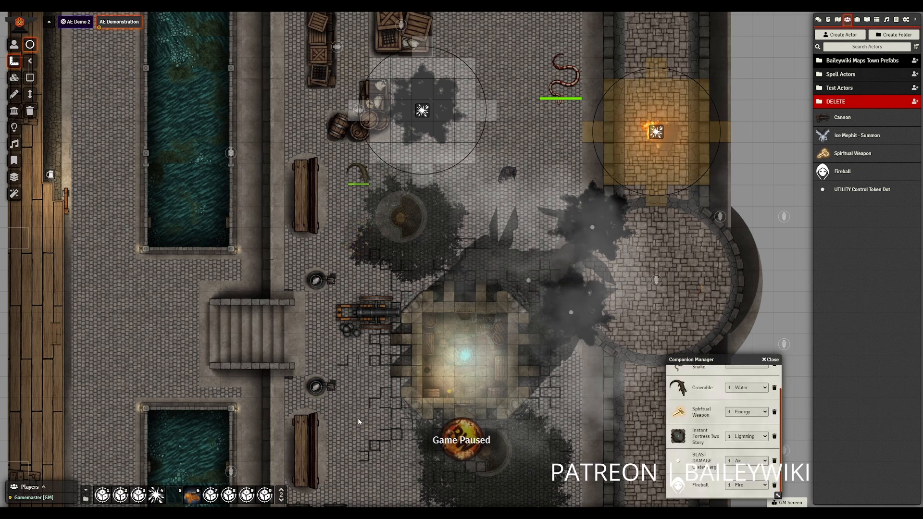